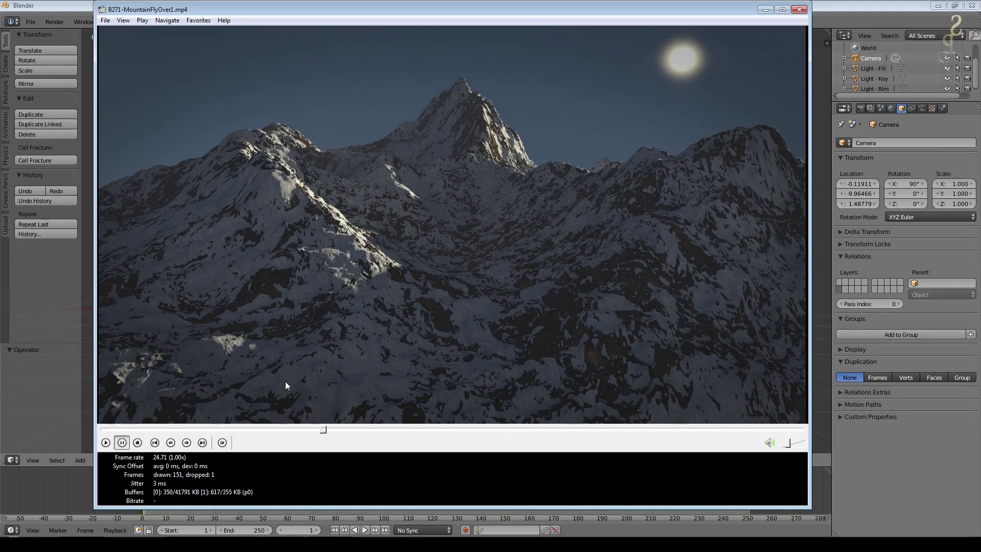
# Play the mountain fly-over preview video, pausing and resuming it to examine the snowy terrain
pyautogui.click(105, 442)
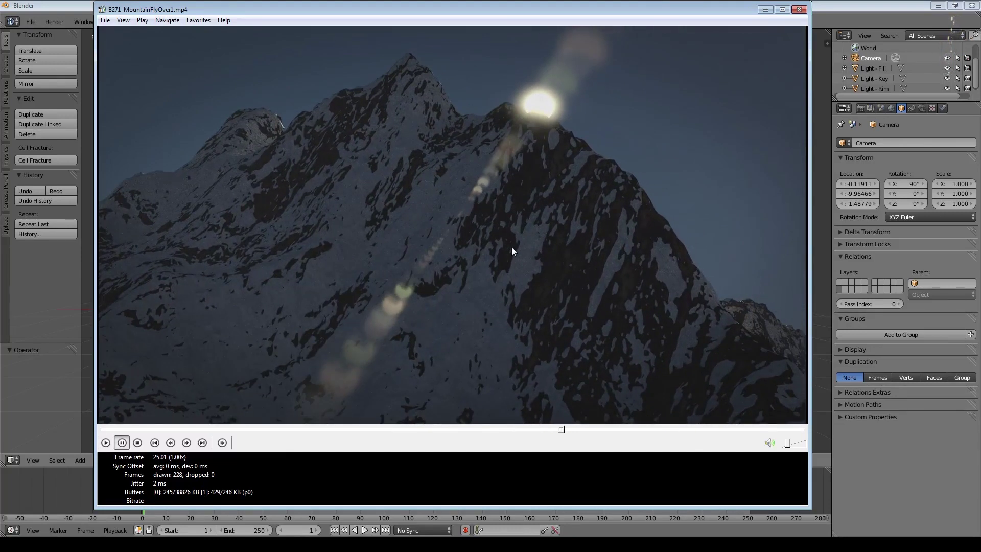
pyautogui.click(548, 184)
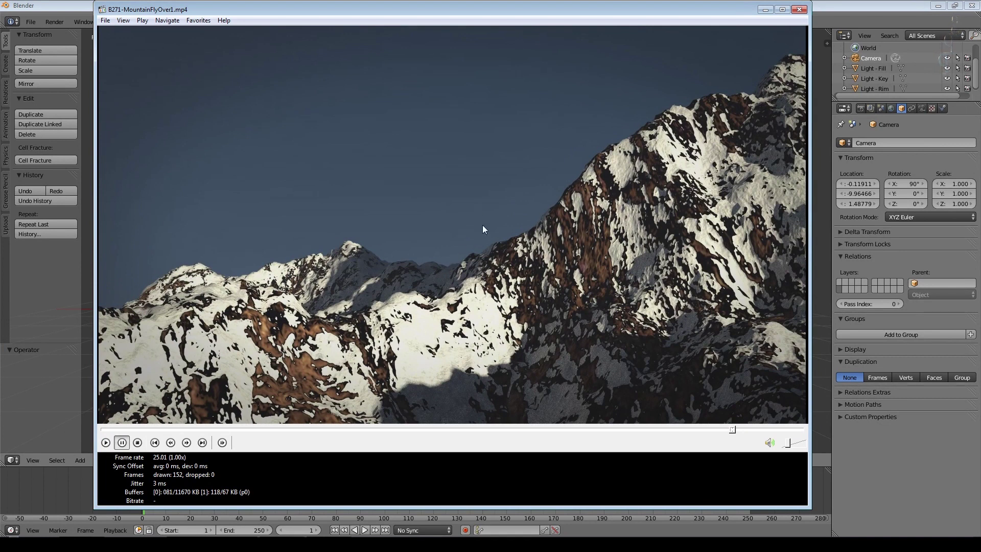
pyautogui.press('space')
pyautogui.press('space')
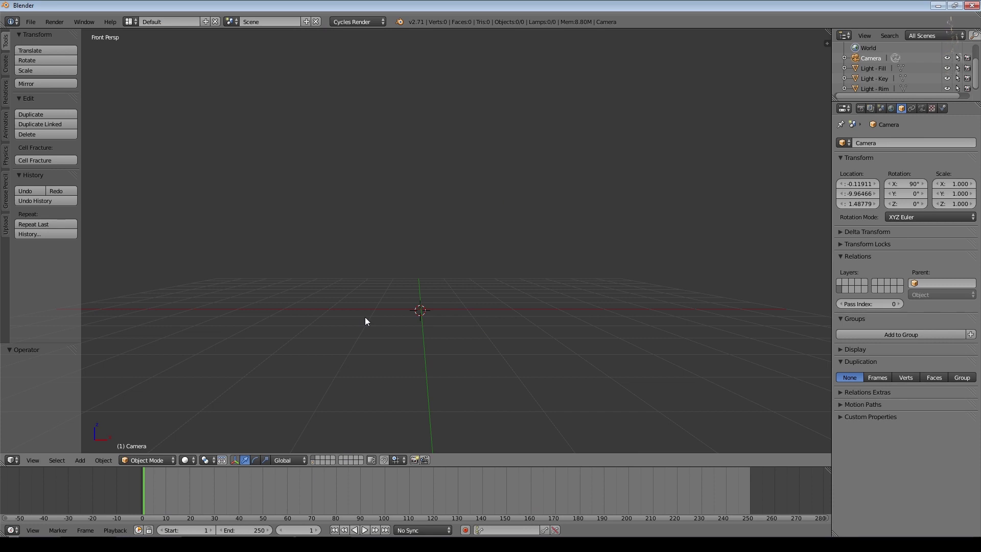
# Search the add-ons in the user preferences for "ant" to check the ANT Landscape add-on, and close the preferences
pyautogui.click(31, 22)
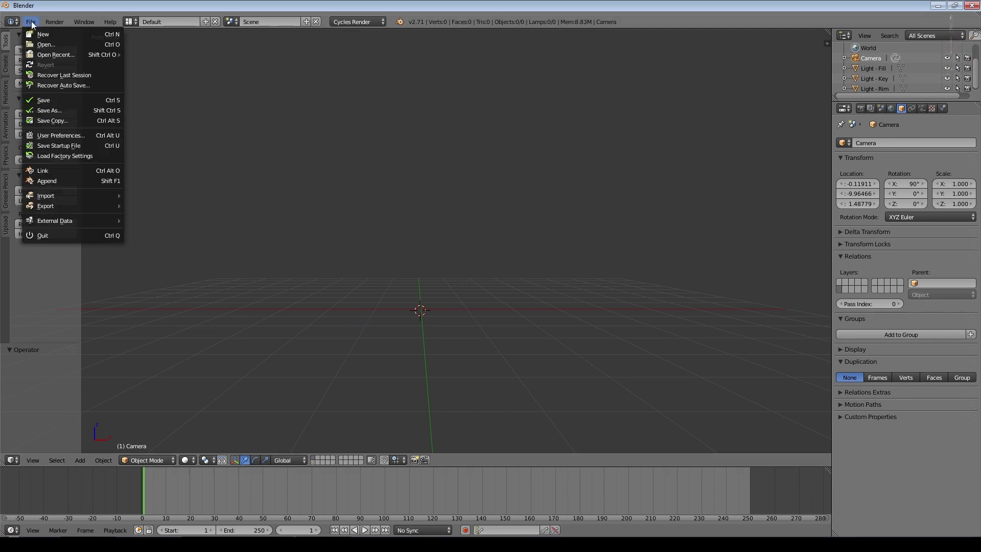
pyautogui.click(57, 136)
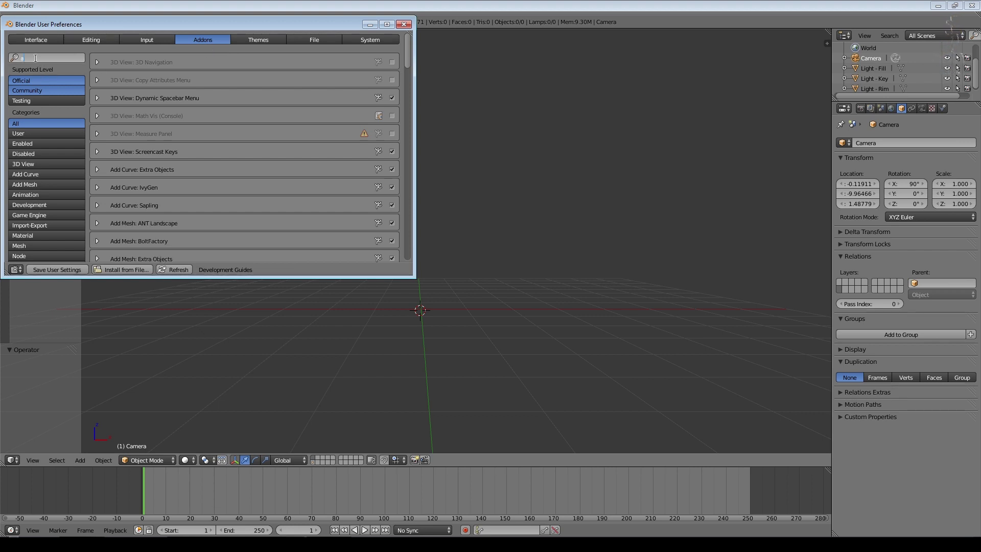
pyautogui.write('ant')
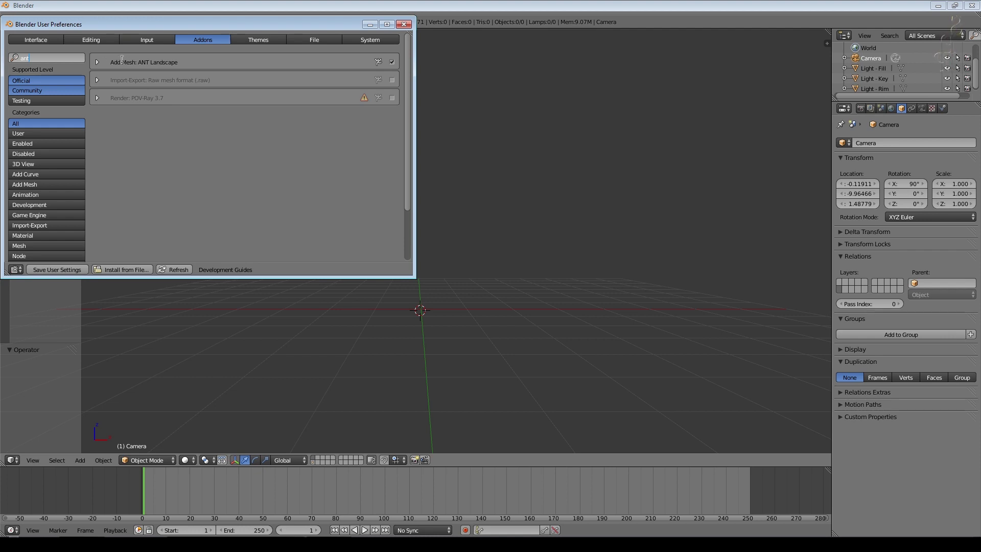
pyautogui.click(420, 26)
pyautogui.press('n')
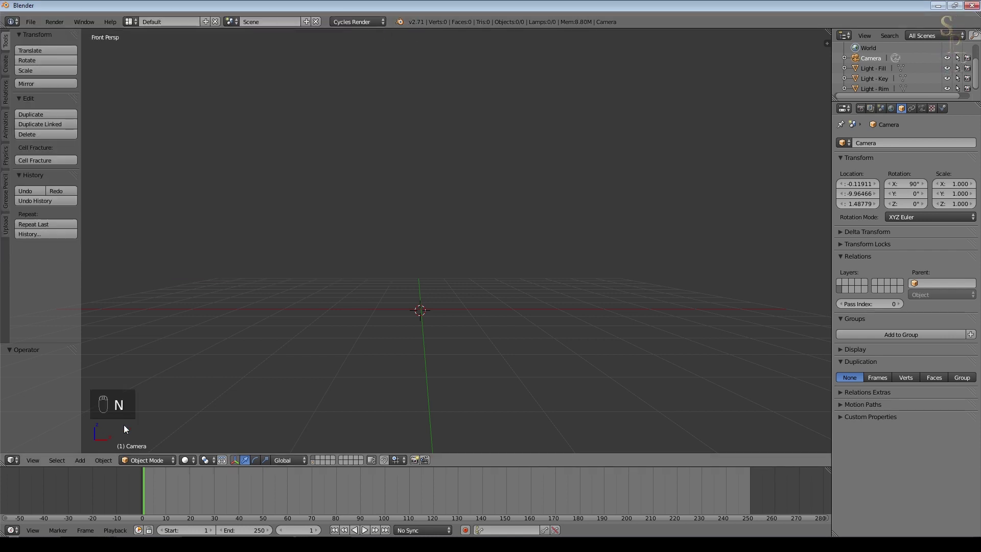
# Add a Landscape mesh to the scene and enlarge the area that shows its generation settings
pyautogui.click(81, 459)
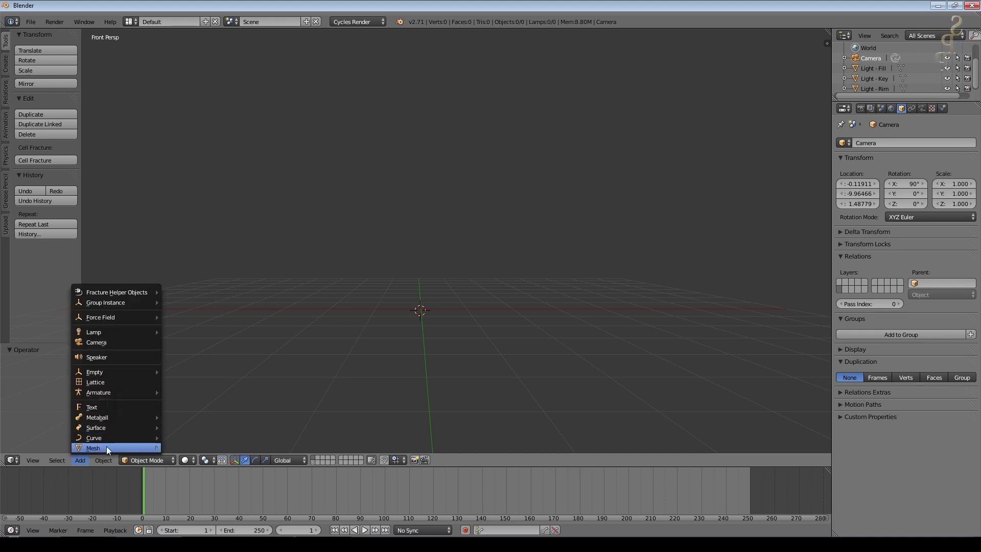
pyautogui.moveTo(106, 446)
pyautogui.click(207, 394)
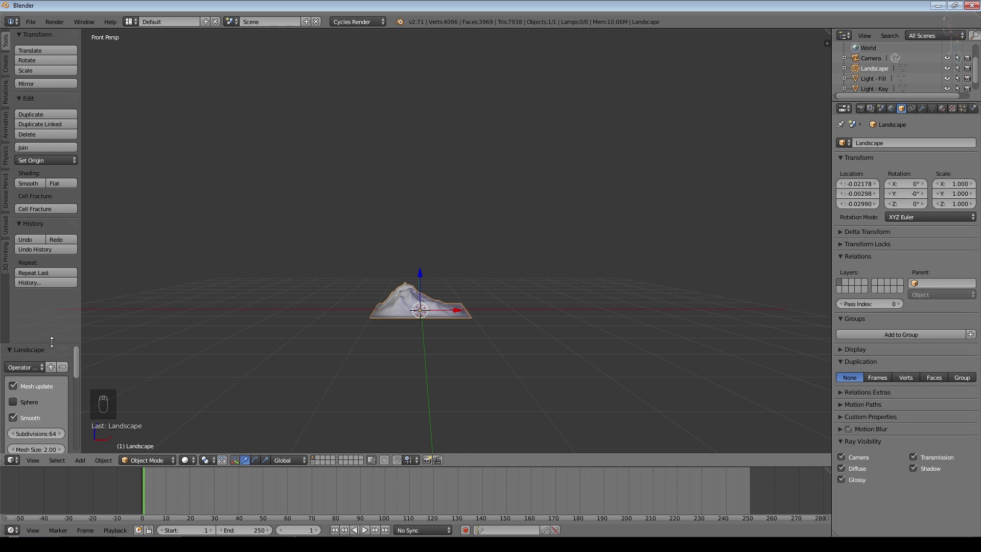
pyautogui.moveTo(52, 341); pyautogui.dragTo(38, 187)
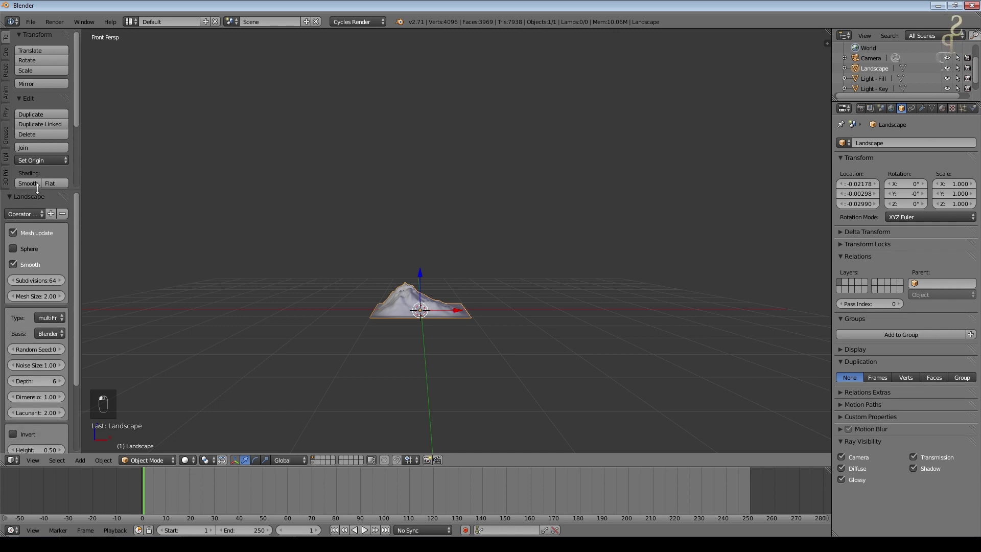
pyautogui.scroll(-4, 64, 312)
pyautogui.scroll(4, 63, 317)
# Set the landscape's subdivisions to 128
pyautogui.moveTo(446, 336); pyautogui.dragTo(525, 320, button='middle')
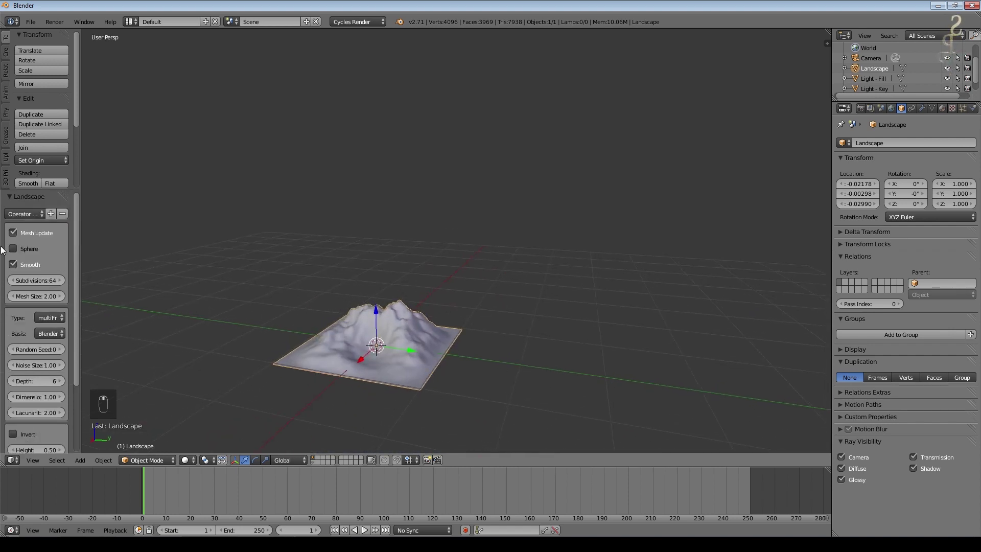
pyautogui.scroll(3, 305, 369)
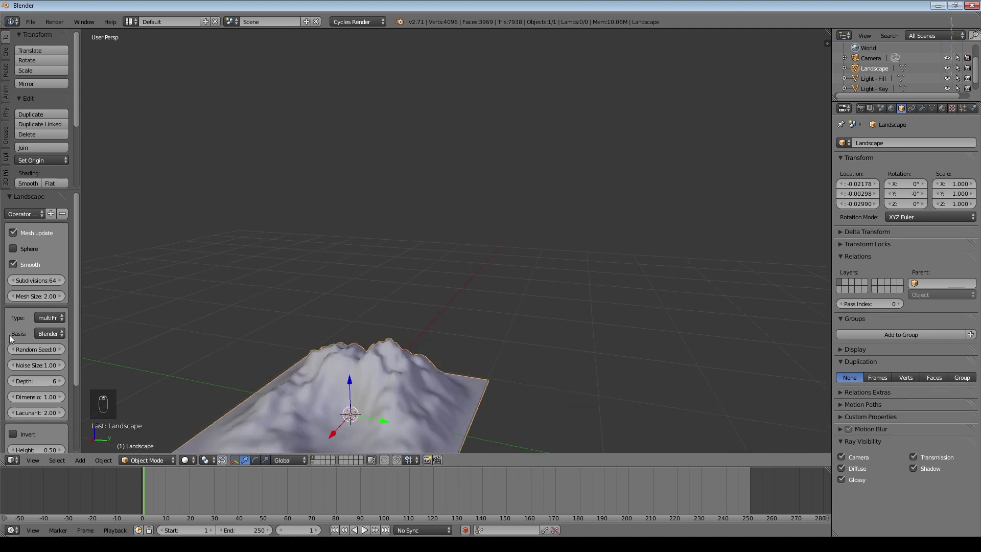
pyautogui.moveTo(392, 375); pyautogui.dragTo(424, 366, button='middle')
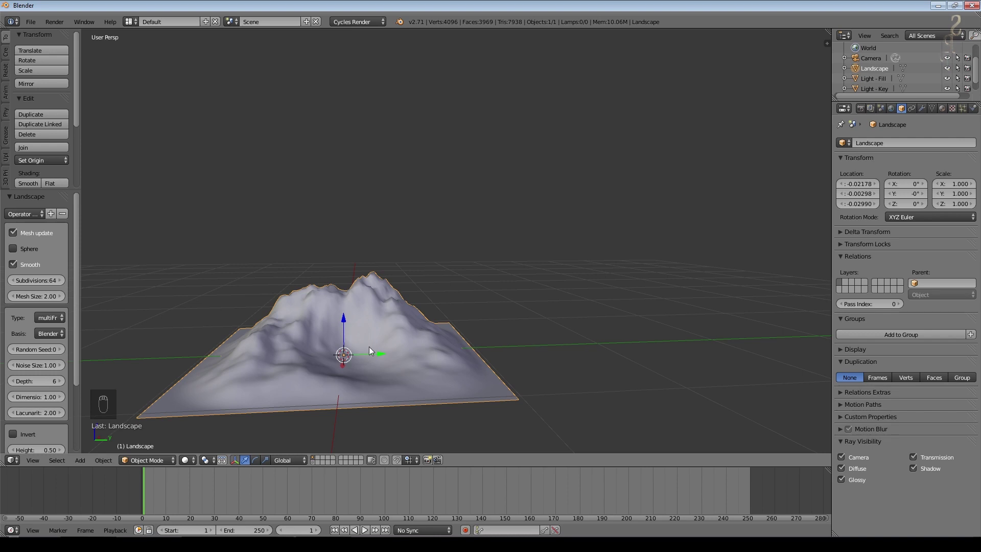
pyautogui.keyDown('shift'); pyautogui.moveTo(377, 344); pyautogui.dragTo(478, 300, button='middle'); pyautogui.keyUp('shift')
pyautogui.scroll(6, 467, 327)
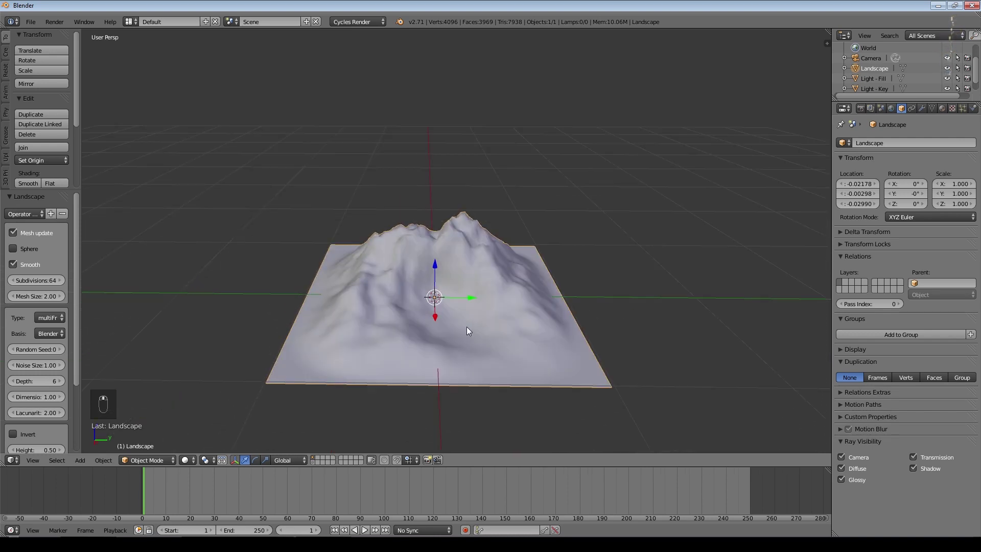
pyautogui.scroll(-2, 471, 328)
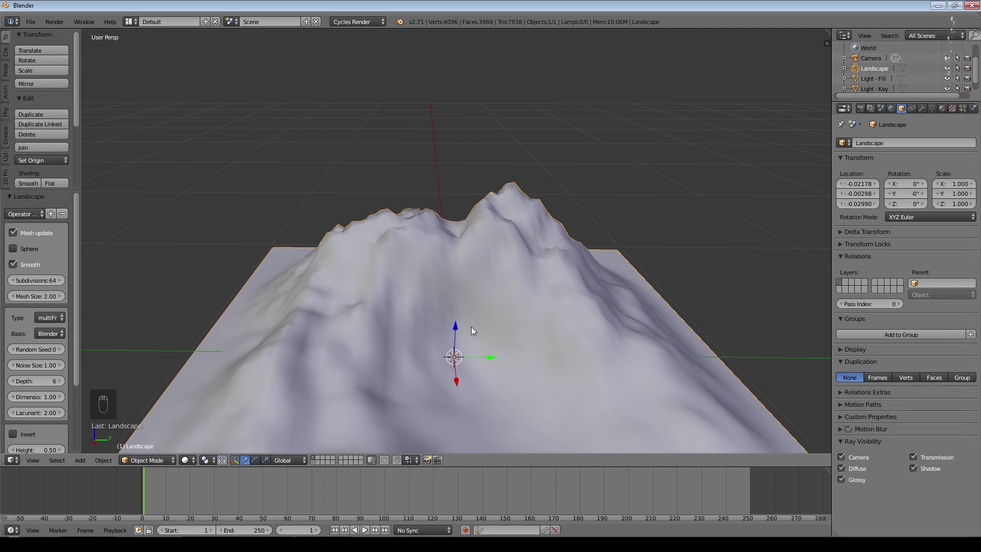
pyautogui.click(27, 280)
pyautogui.write('128')
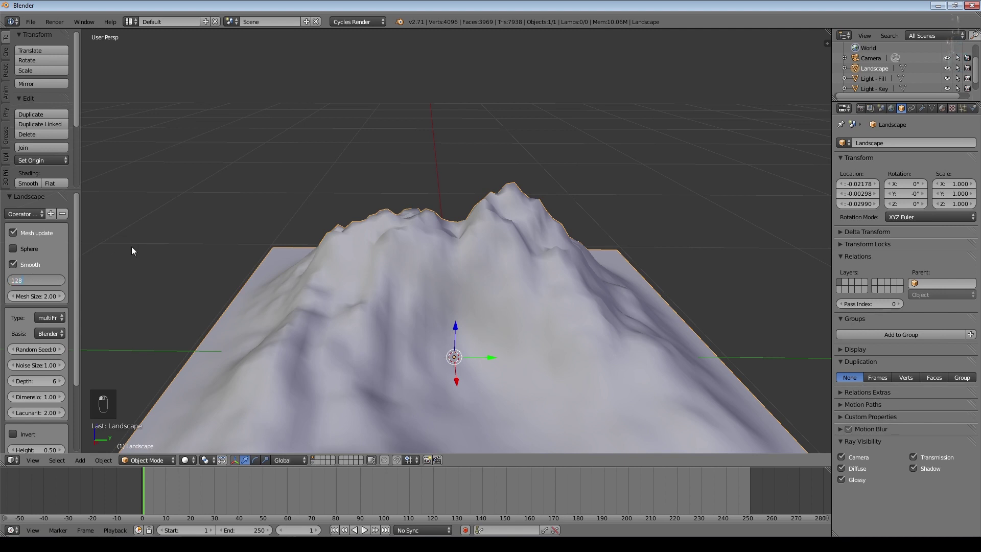
pyautogui.press('Return')
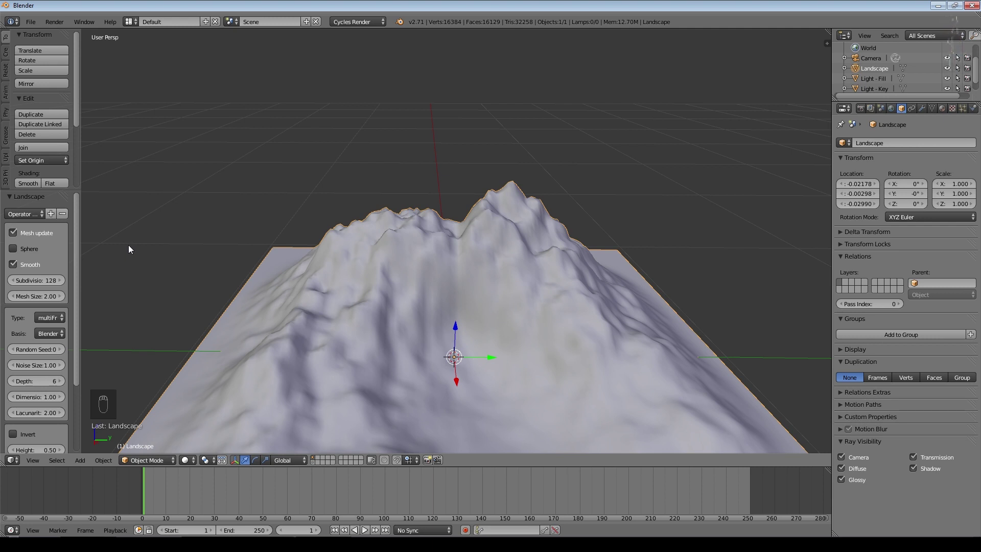
# Try a mesh size of 4.25 for the landscape and restore it to 2
pyautogui.scroll(-10, 360, 263)
pyautogui.click(62, 295)
pyautogui.moveTo(63, 294); pyautogui.dragTo(77, 294)
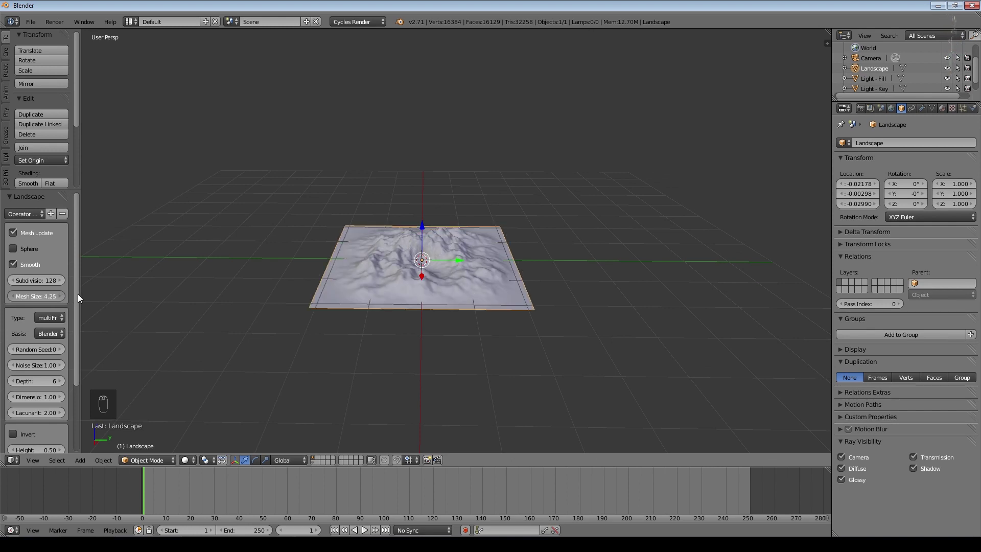
pyautogui.scroll(5, 333, 323)
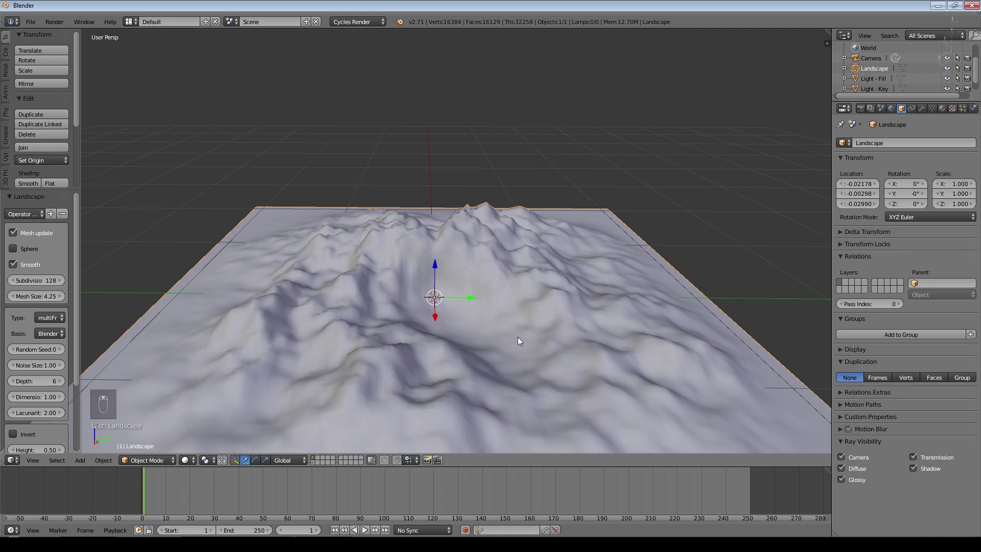
pyautogui.write('2')
pyautogui.press('Return')
pyautogui.scroll(2, 425, 380)
pyautogui.scroll(-3, 53, 240)
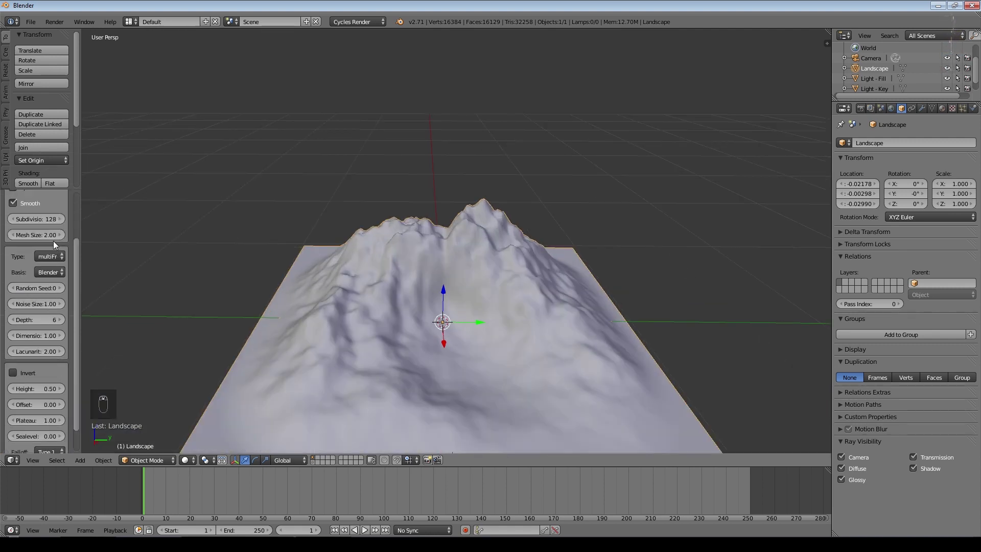
# Try the Strata_hTerrain noise type on the landscape and switch it back to multiFractal
pyautogui.click(50, 256)
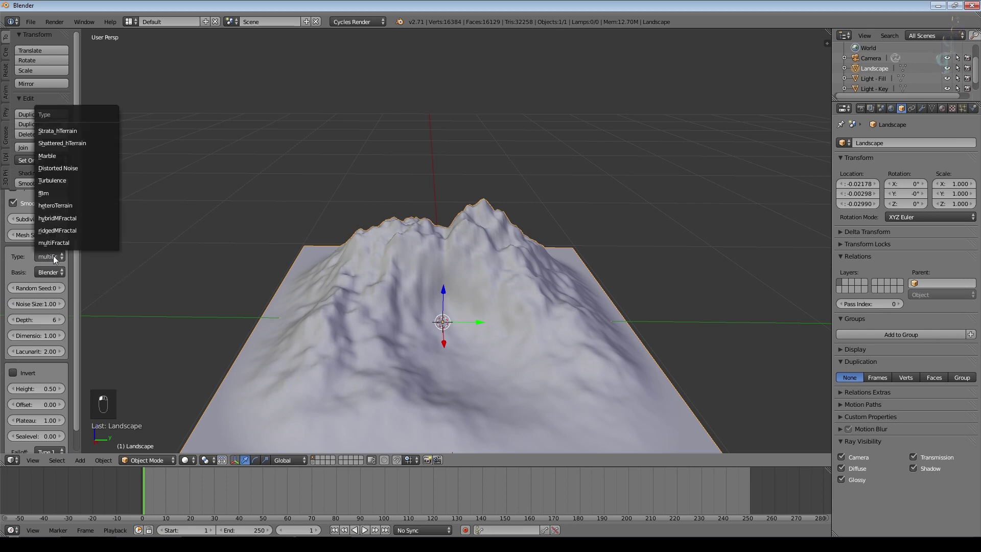
pyautogui.click(54, 132)
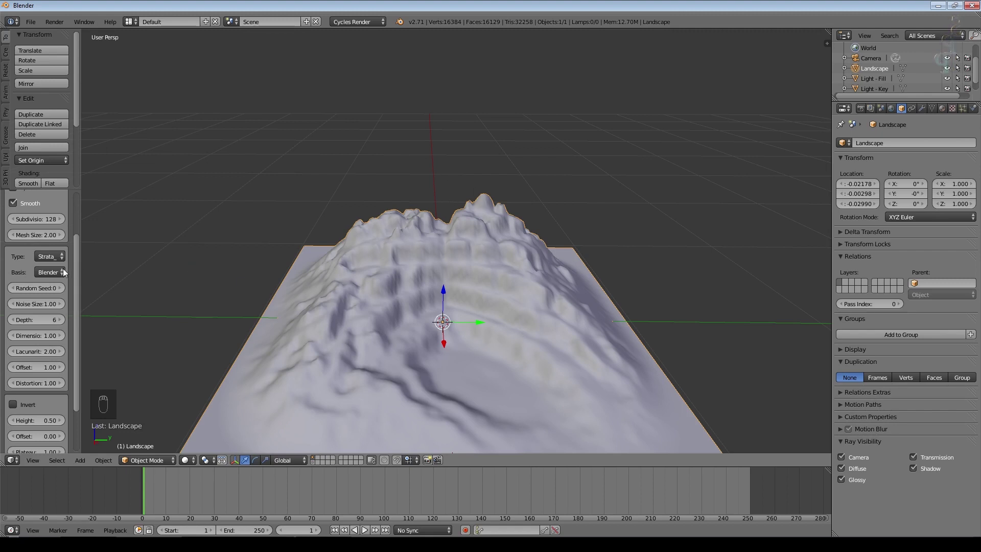
pyautogui.click(45, 256)
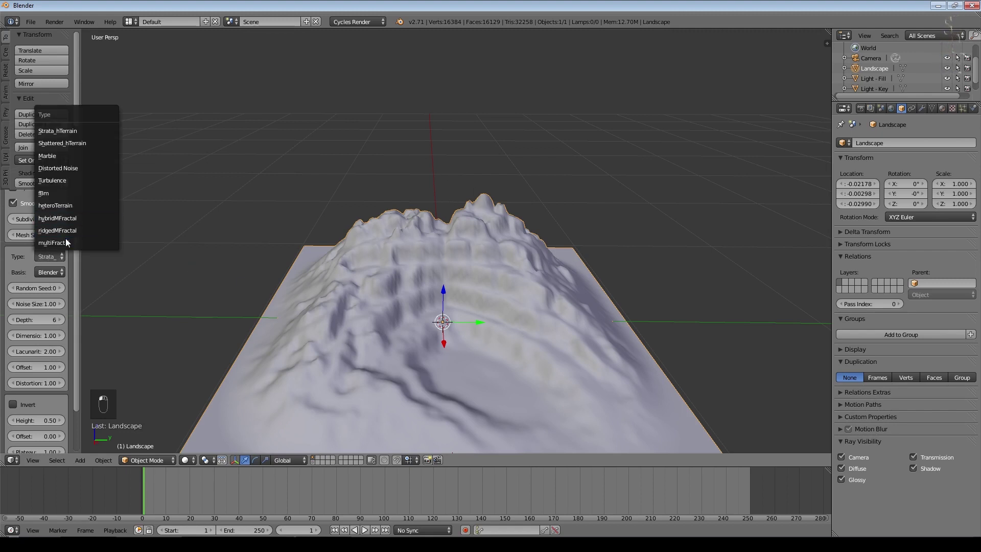
pyautogui.click(64, 241)
# Try Perlin as the landscape's noise basis and settle on Voronoi_F1
pyautogui.moveTo(418, 312); pyautogui.dragTo(76, 325, button='middle')
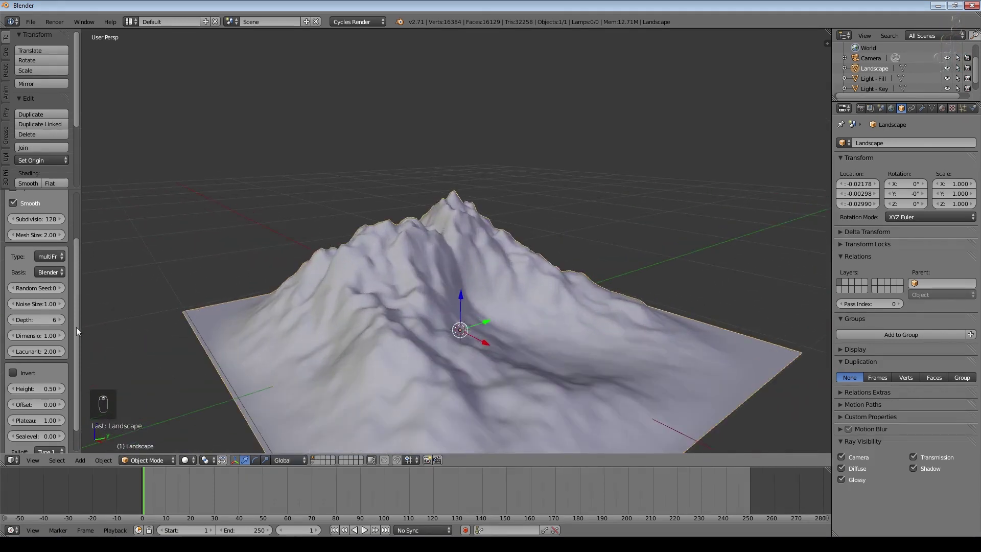
pyautogui.click(47, 274)
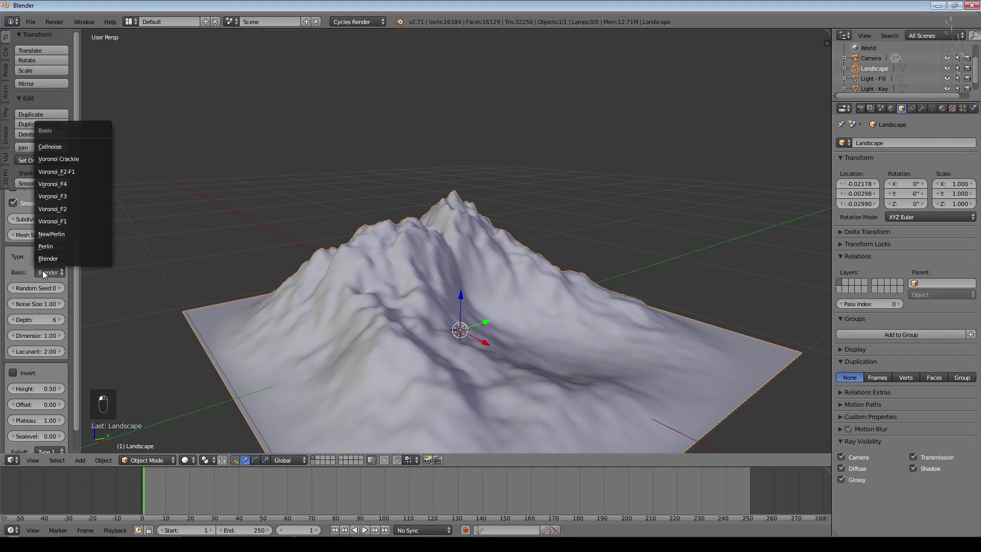
pyautogui.click(44, 248)
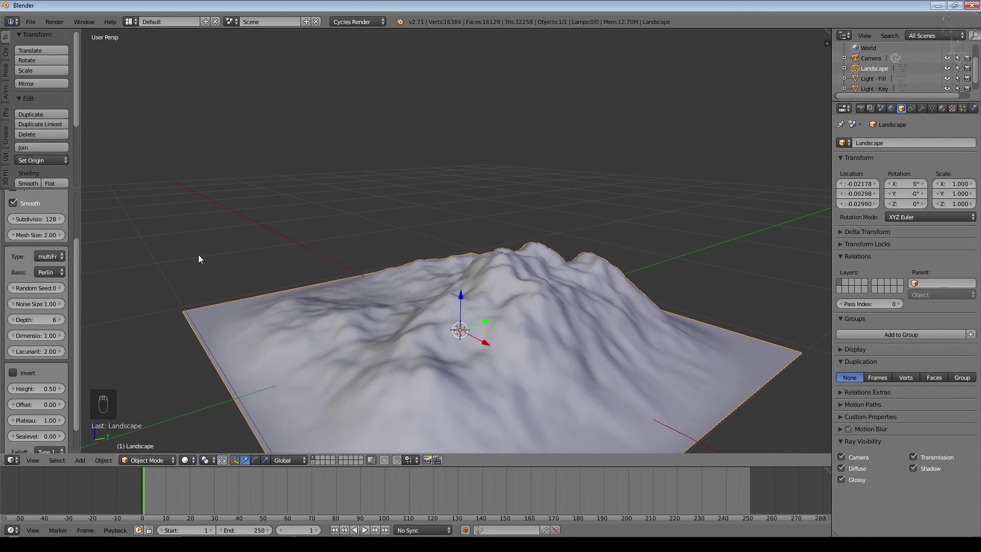
pyautogui.click(45, 274)
pyautogui.click(50, 221)
pyautogui.moveTo(309, 205); pyautogui.dragTo(429, 353, button='middle')
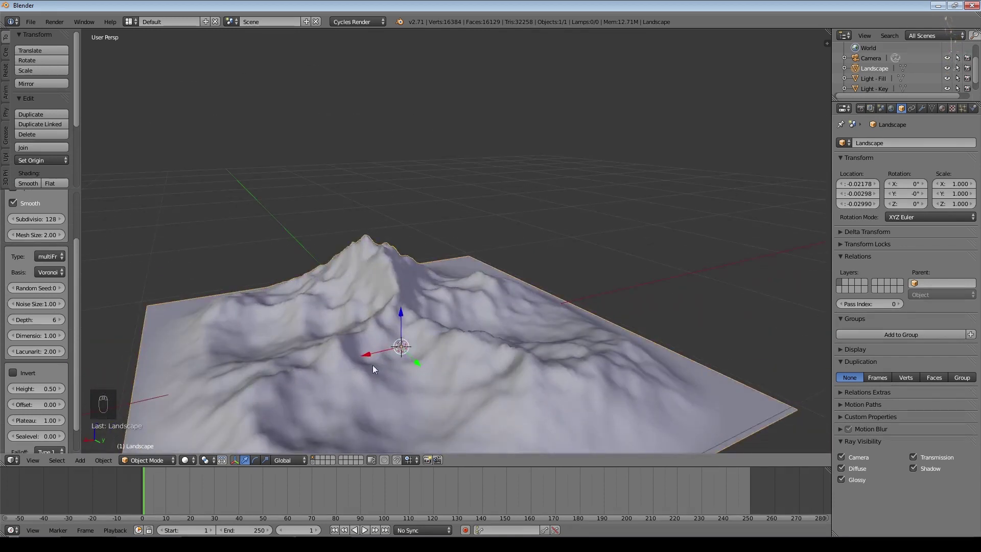
# Increase the landscape's height setting to 0.80 for a taller peak
pyautogui.scroll(-2, 399, 363)
pyautogui.moveTo(44, 391)
pyautogui.mouseDown()
pyautogui.moveTo(58, 392)
pyautogui.moveTo(51, 391)
pyautogui.mouseUp()
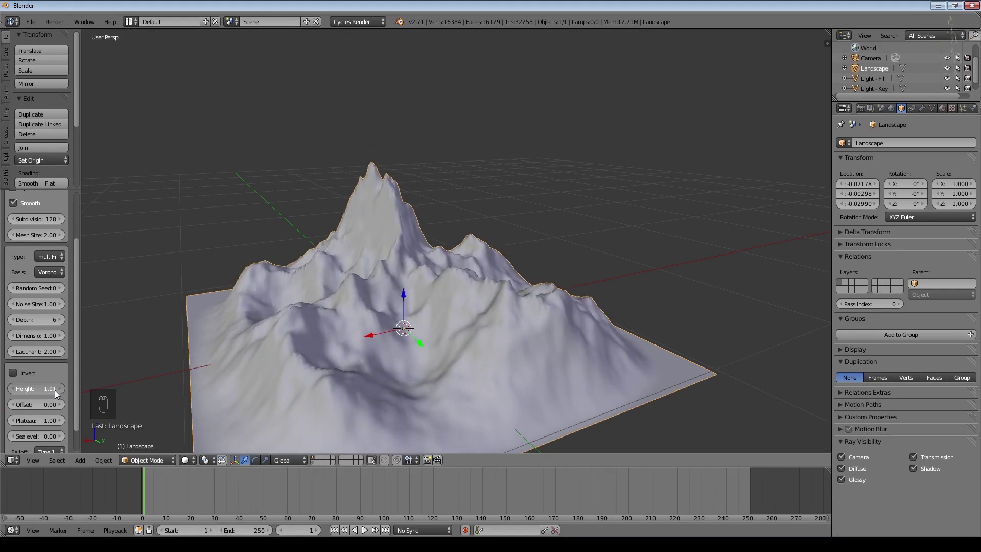
pyautogui.scroll(3, 320, 334)
pyautogui.moveTo(320, 334); pyautogui.dragTo(438, 340, button='middle')
pyautogui.scroll(4, 118, 310)
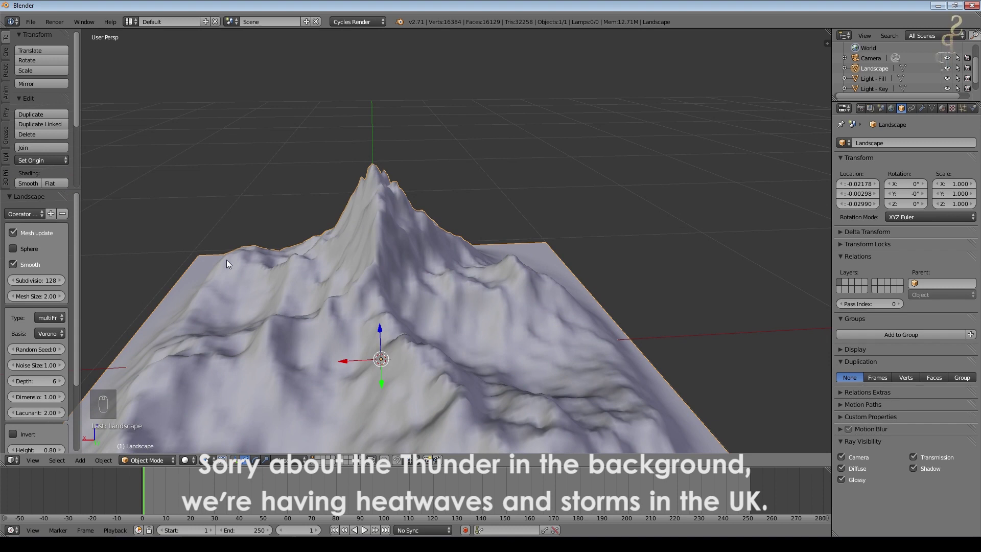
# Scale the landscape up uniformly by about 4.31 and raise it about 0.37 along the Z axis
pyautogui.scroll(-3, 226, 260)
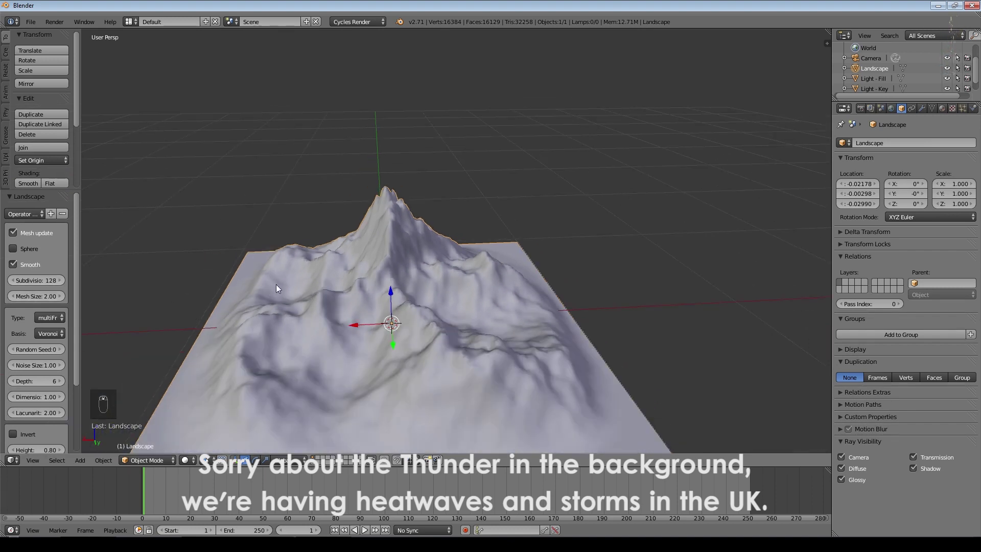
pyautogui.scroll(-4, 275, 284)
pyautogui.press('s')
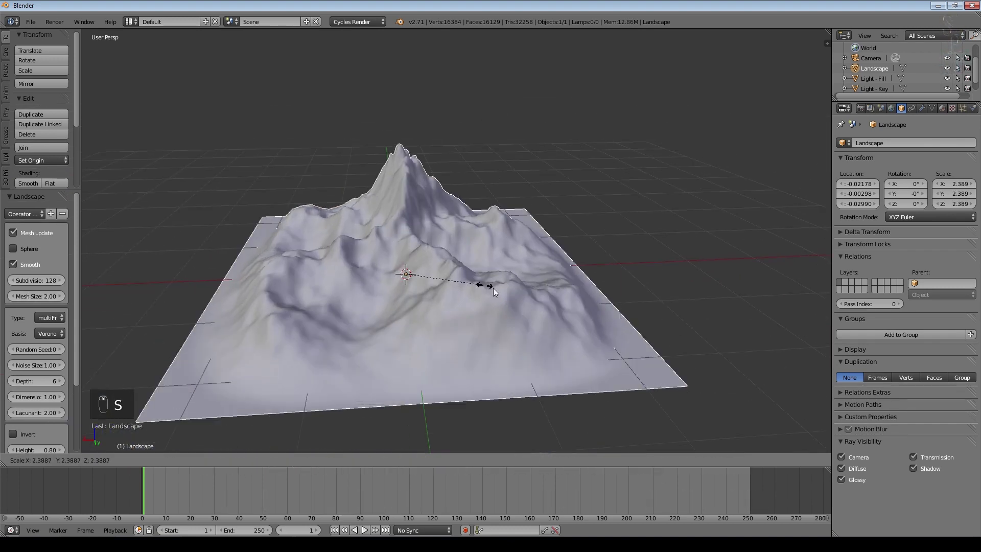
pyautogui.click(546, 304)
pyautogui.scroll(-4, 462, 275)
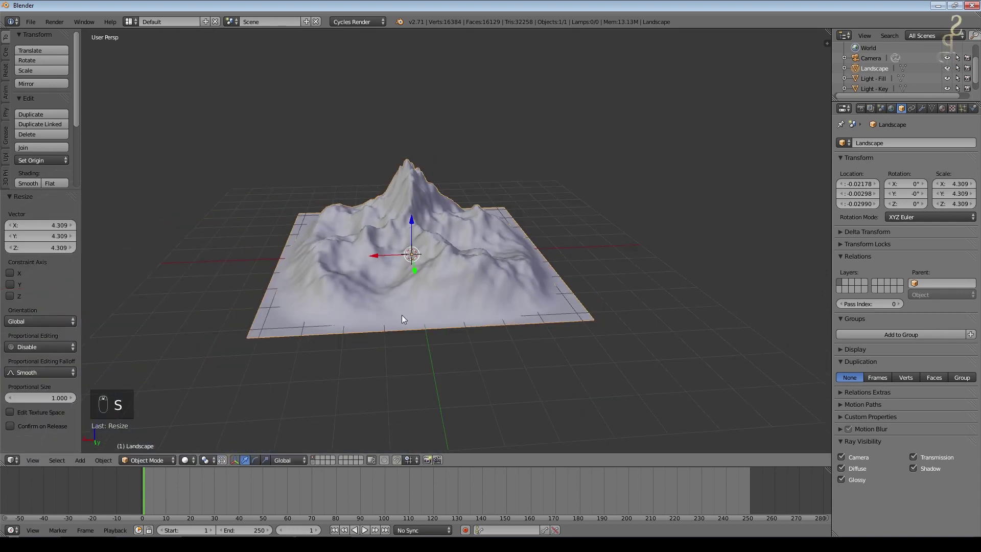
pyautogui.moveTo(410, 225); pyautogui.dragTo(412, 210)
# Enter Edit Mode on the landscape and select two adjacent outer border edge loops of the mesh
pyautogui.moveTo(433, 273)
pyautogui.mouseDown(button='middle')
pyautogui.moveTo(324, 282)
pyautogui.moveTo(319, 244)
pyautogui.moveTo(443, 271)
pyautogui.mouseUp(button='middle')
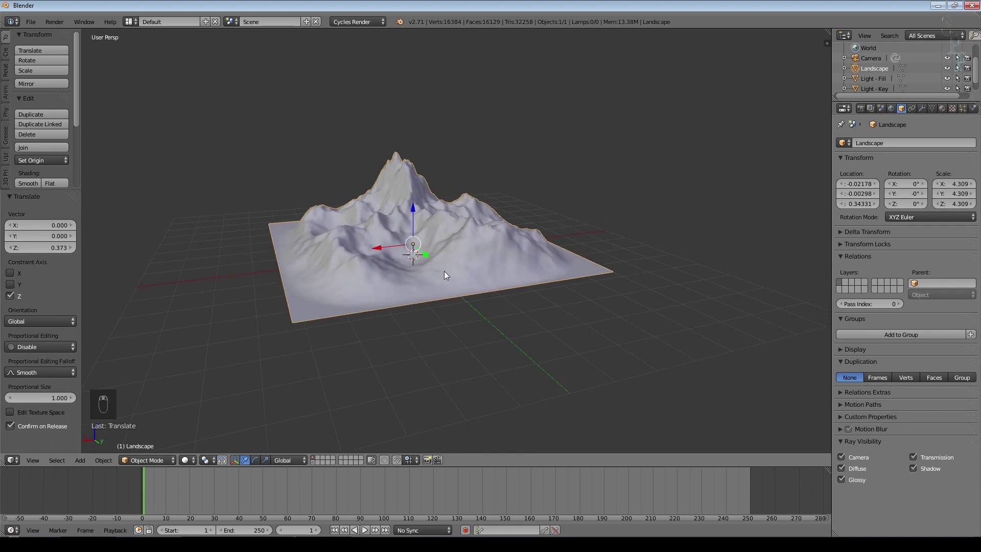
pyautogui.scroll(4, 446, 272)
pyautogui.scroll(-4, 446, 272)
pyautogui.press('Tab')
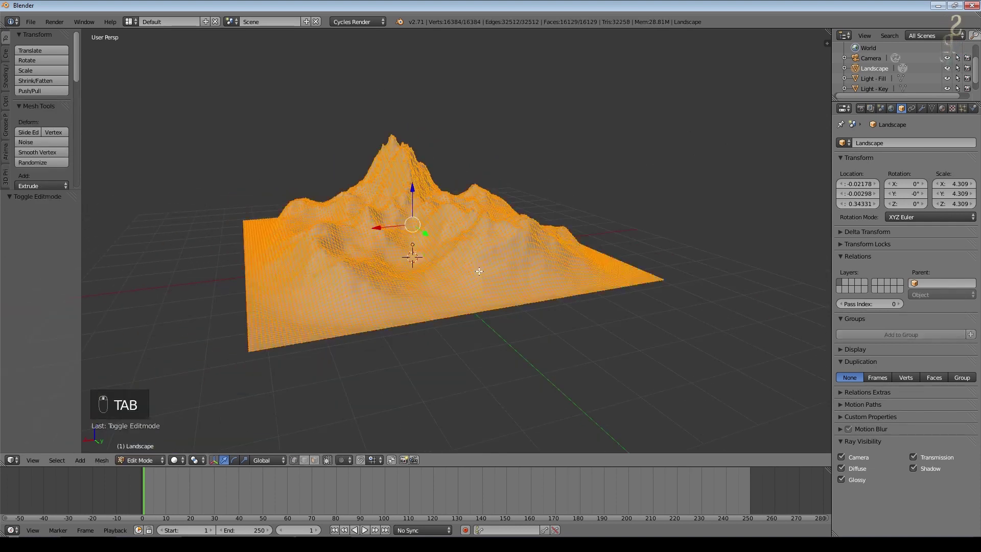
pyautogui.scroll(2, 455, 277)
pyautogui.keyDown('alt'); pyautogui.rightClick(433, 348); pyautogui.keyUp('alt')
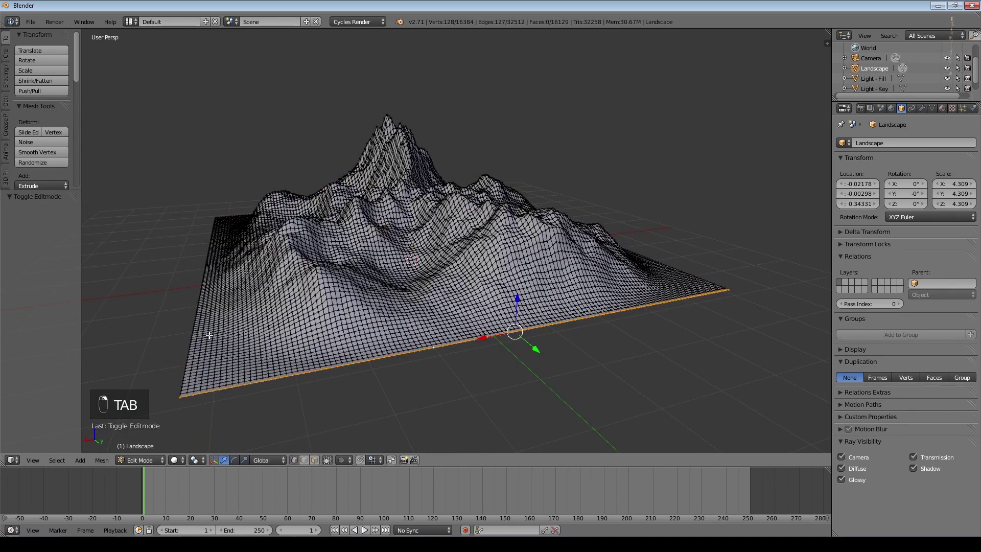
pyautogui.moveTo(217, 341); pyautogui.dragTo(206, 375, button='middle')
pyautogui.keyDown('alt'); pyautogui.keyDown('shift'); pyautogui.rightClick(194, 380); pyautogui.keyUp('shift'); pyautogui.keyUp('alt')
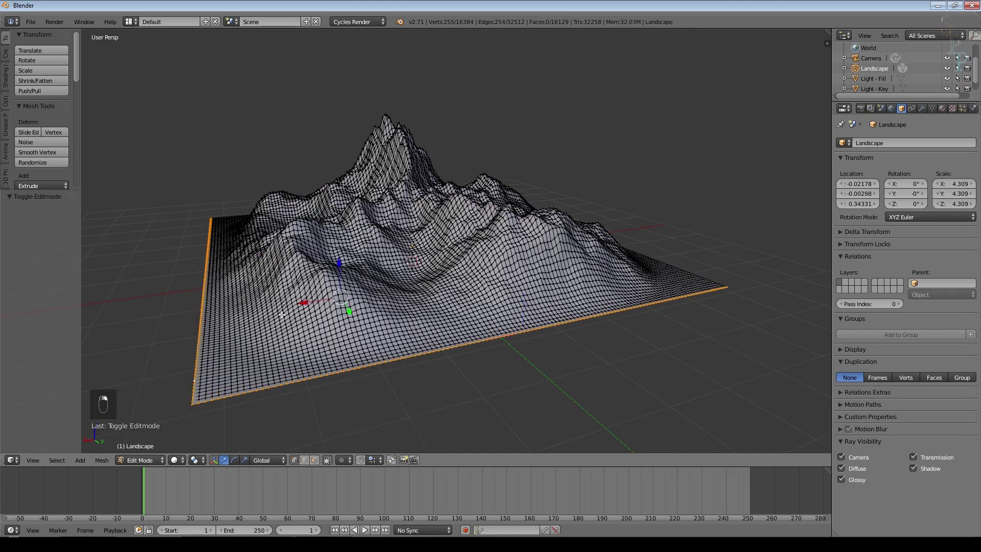
# Add the remaining two outer border edge loops to the selection so the landscape's whole perimeter is selected
pyautogui.moveTo(545, 298); pyautogui.dragTo(513, 301, button='middle')
pyautogui.keyDown('alt'); pyautogui.keyDown('shift'); pyautogui.rightClick(595, 379); pyautogui.keyUp('shift'); pyautogui.keyUp('alt')
pyautogui.hotkey('ctrl', 'z')
pyautogui.moveTo(595, 379); pyautogui.dragTo(511, 307, button='middle')
pyautogui.scroll(3, 462, 247)
pyautogui.scroll(3, 468, 265)
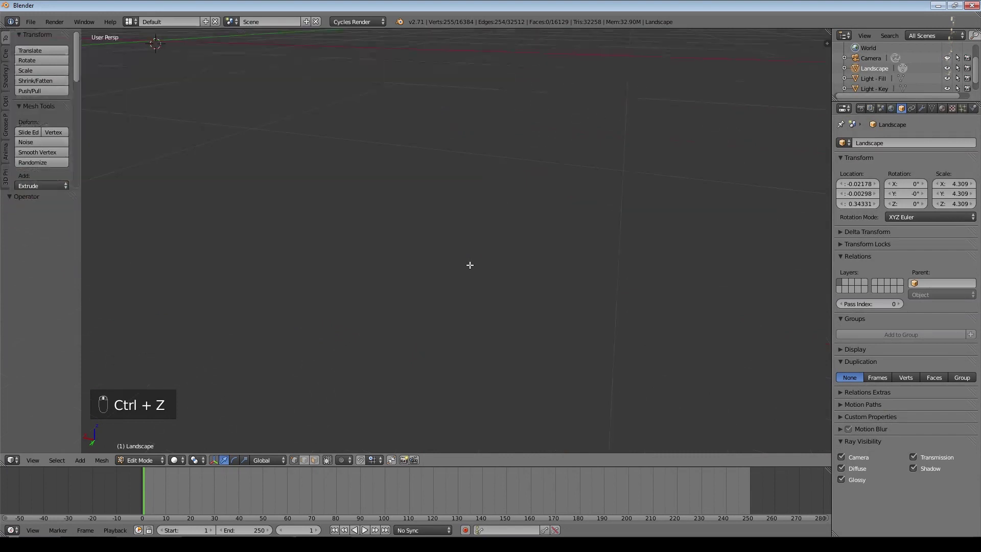
pyautogui.keyDown('alt'); pyautogui.keyDown('shift'); pyautogui.rightClick(475, 206); pyautogui.keyUp('shift'); pyautogui.keyUp('alt')
pyautogui.moveTo(475, 206); pyautogui.dragTo(807, 267, button='middle')
pyautogui.keyDown('alt'); pyautogui.keyDown('shift'); pyautogui.rightClick(807, 268); pyautogui.keyUp('shift'); pyautogui.keyUp('alt')
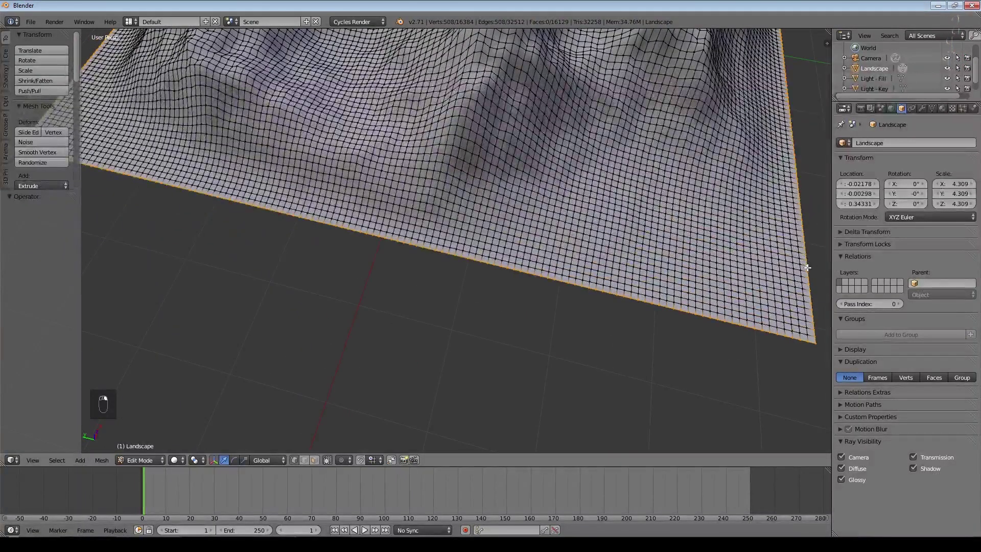
# Enable proportional editing and lower the perimeter about 0.52 along the Z axis with a proportional size of about 0.47
pyautogui.scroll(-4, 665, 232)
pyautogui.moveTo(665, 232); pyautogui.dragTo(640, 370, button='middle')
pyautogui.press('o')
pyautogui.moveTo(450, 154); pyautogui.dragTo(442, 180)
pyautogui.scroll(7, 449, 165)
pyautogui.scroll(1, 443, 182)
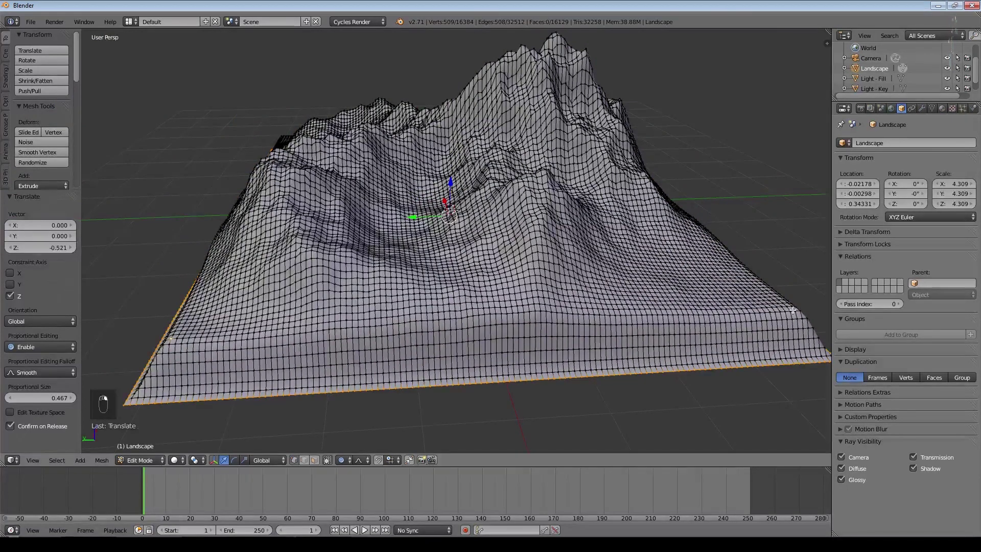
# Adjust the perimeter's height along the Z axis again with proportional editing and return to Object Mode
pyautogui.scroll(4, 776, 147)
pyautogui.moveTo(777, 146); pyautogui.dragTo(627, 143, button='middle')
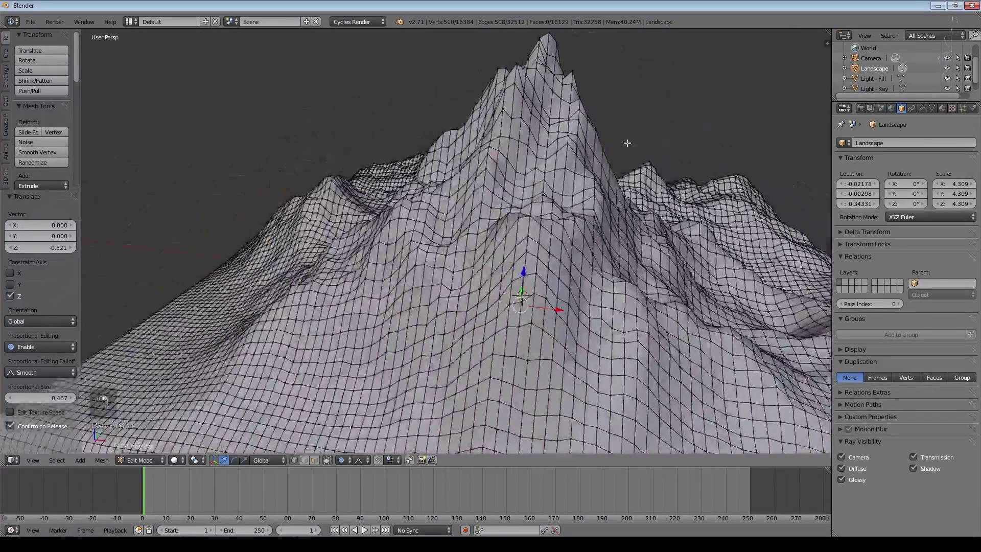
pyautogui.scroll(-6, 627, 143)
pyautogui.moveTo(653, 317); pyautogui.dragTo(539, 324, button='middle')
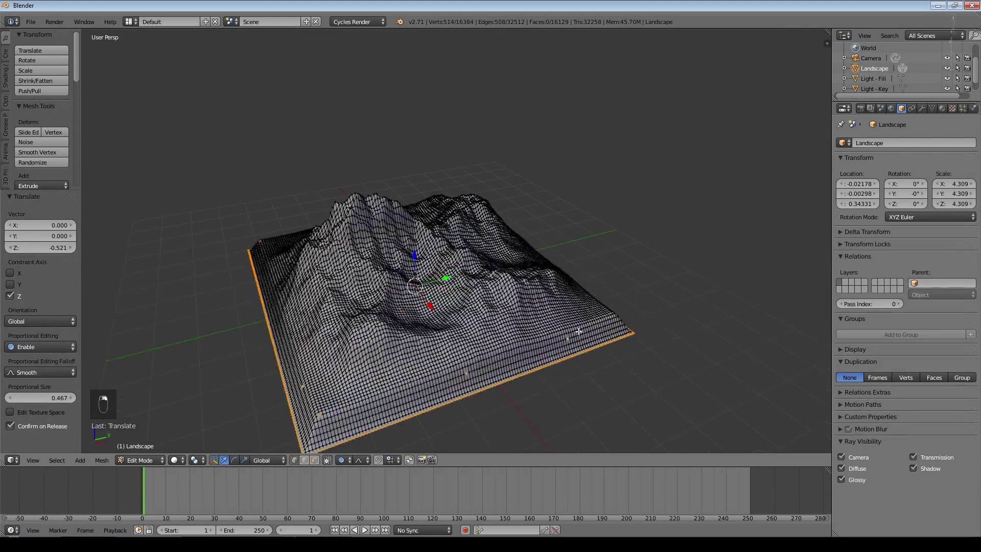
pyautogui.moveTo(687, 273); pyautogui.dragTo(561, 284, button='middle')
pyautogui.press('g')
pyautogui.press('z')
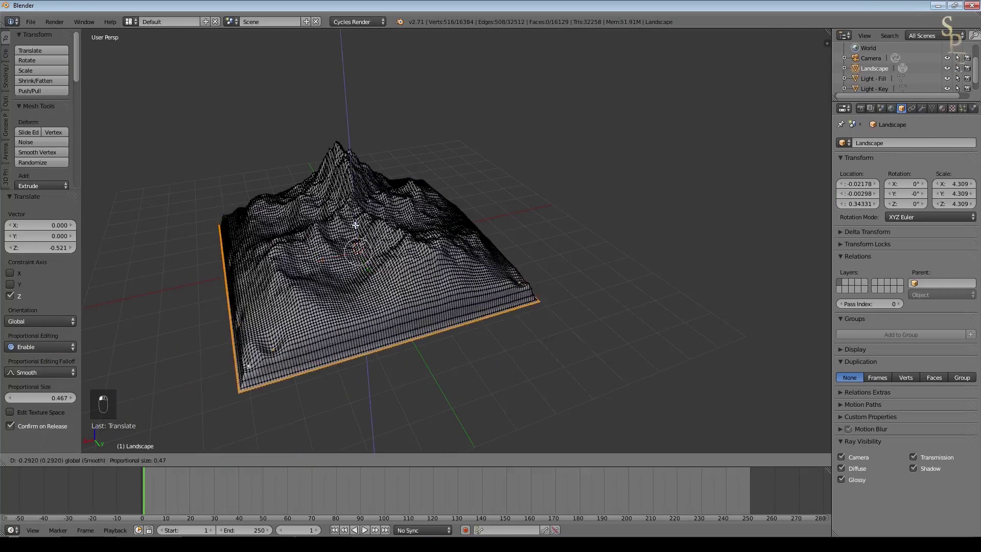
pyautogui.click(355, 225)
pyautogui.press('Tab')
pyautogui.scroll(3, 600, 206)
pyautogui.keyDown('shift'); pyautogui.moveTo(599, 206); pyautogui.dragTo(664, 304, button='middle'); pyautogui.keyUp('shift')
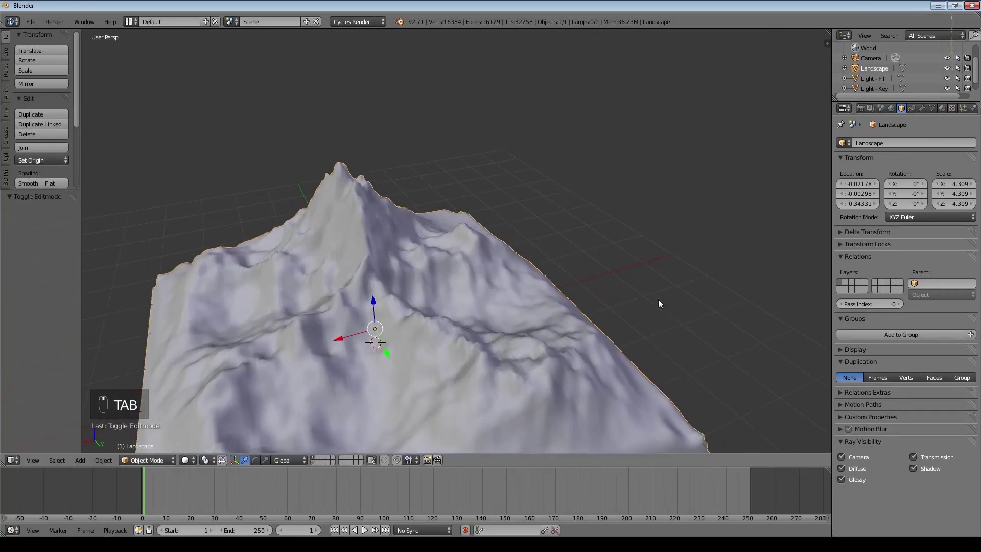
pyautogui.scroll(3, 621, 271)
pyautogui.scroll(-3, 566, 275)
pyautogui.moveTo(404, 246); pyautogui.dragTo(528, 138, button='middle')
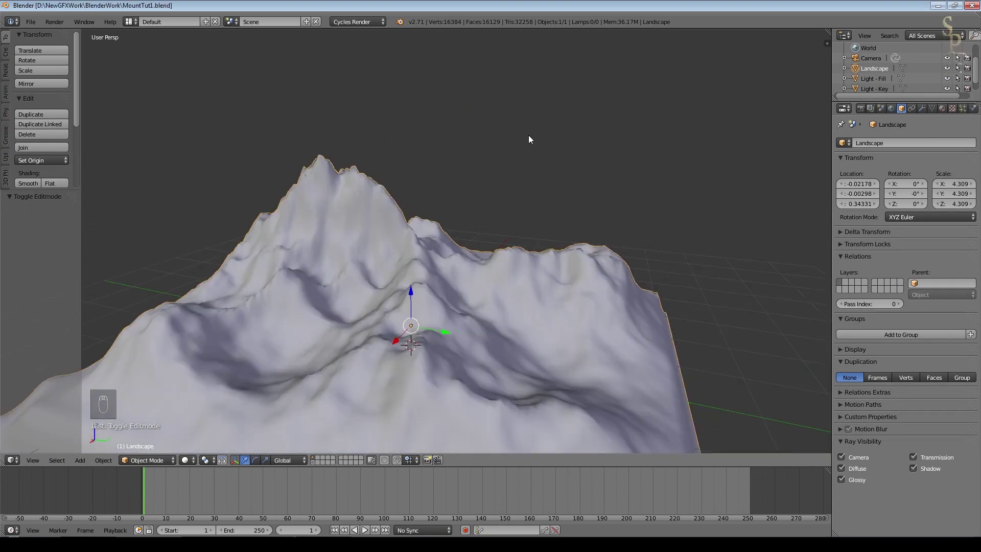
# With proportional editing disabled, UV-map the entire landscape mesh from the top view using Project from View (Bounds)
pyautogui.press('KP_7')
pyautogui.press('Tab')
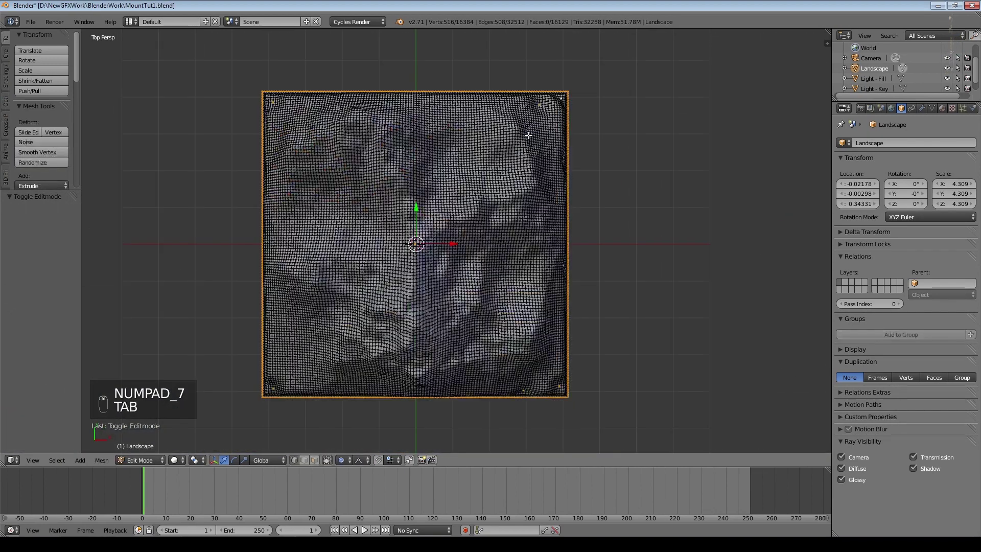
pyautogui.press('a')
pyautogui.press('a')
pyautogui.press('a')
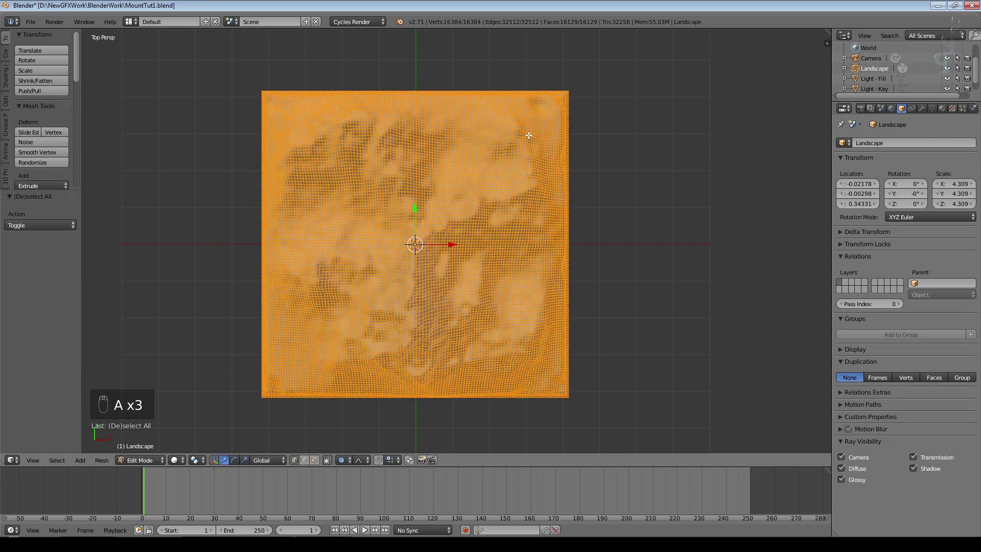
pyautogui.press('o')
pyautogui.press('u')
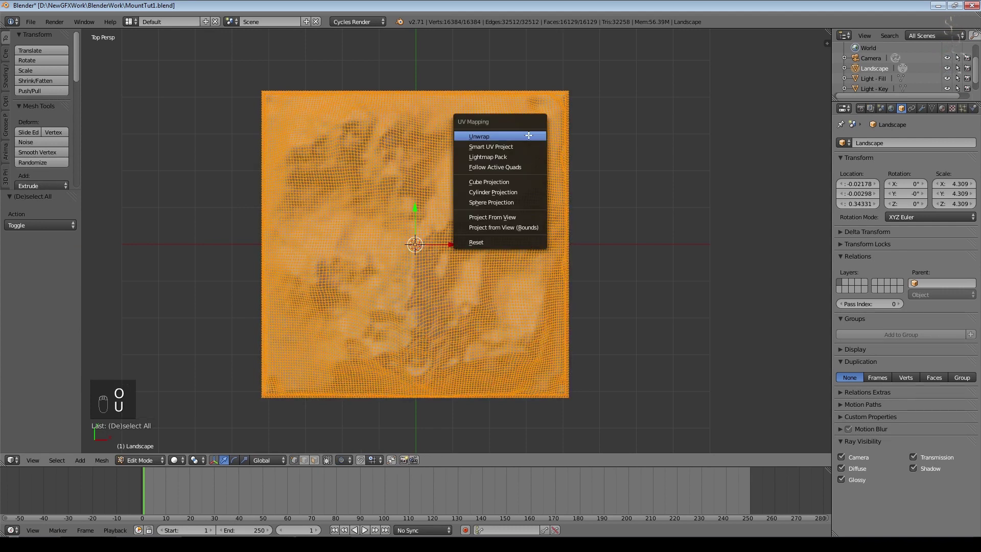
pyautogui.click(522, 228)
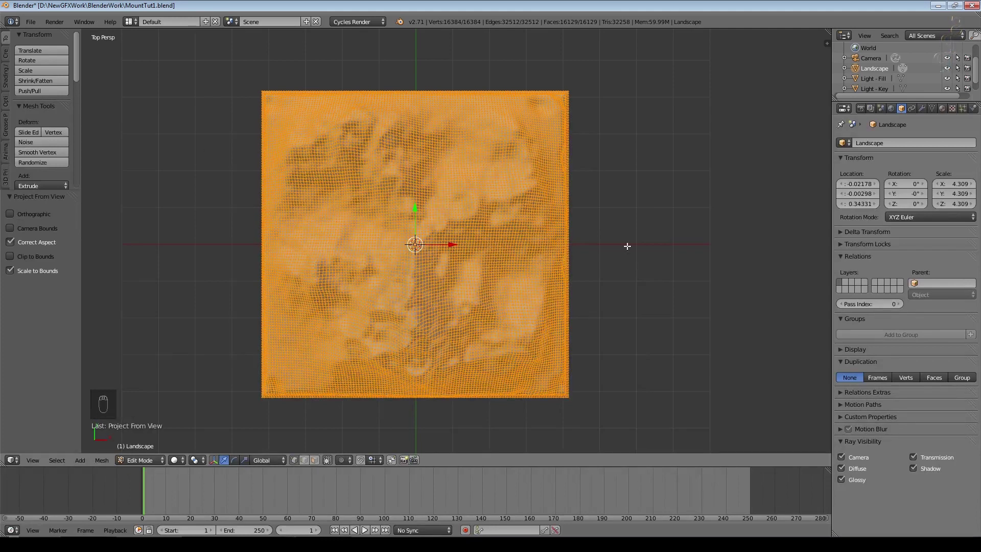
pyautogui.press('Tab')
# Create a new material for the landscape and assign an Image Texture to its Diffuse BSDF color
pyautogui.moveTo(631, 318); pyautogui.dragTo(513, 232, button='middle')
pyautogui.moveTo(582, 212); pyautogui.dragTo(525, 226, button='middle')
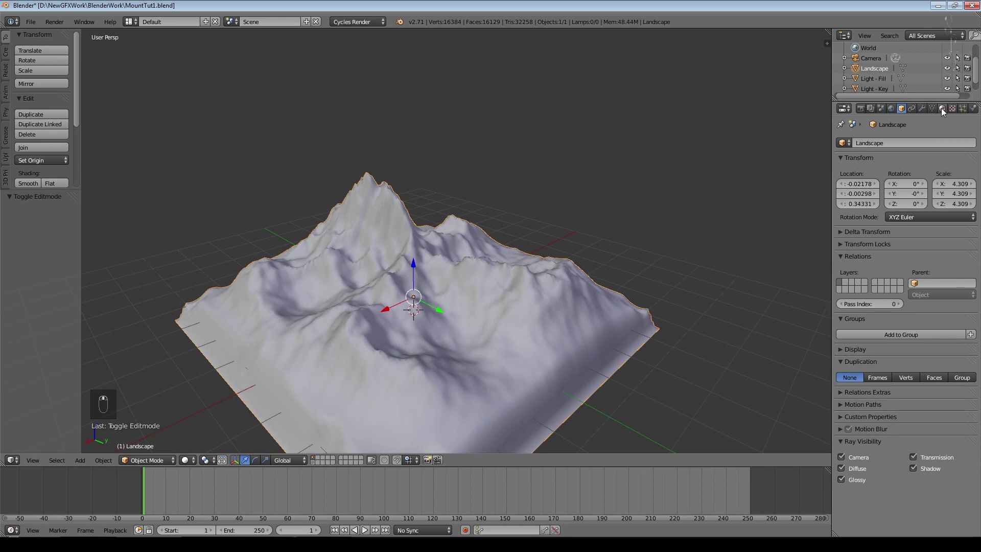
pyautogui.click(941, 109)
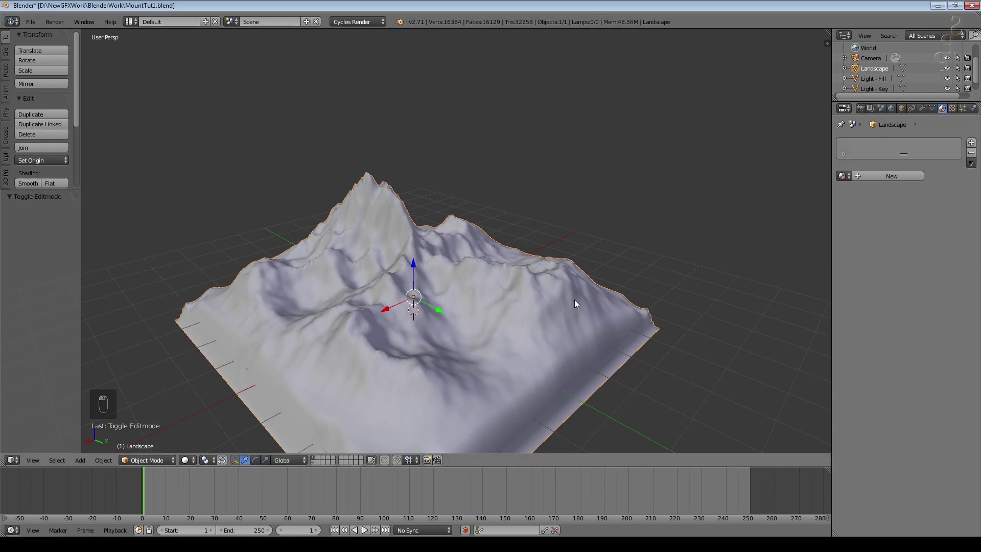
pyautogui.keyDown('shift'); pyautogui.moveTo(536, 329); pyautogui.dragTo(525, 304, button='middle'); pyautogui.keyUp('shift')
pyautogui.scroll(2, 526, 293)
pyautogui.scroll(2, 526, 305)
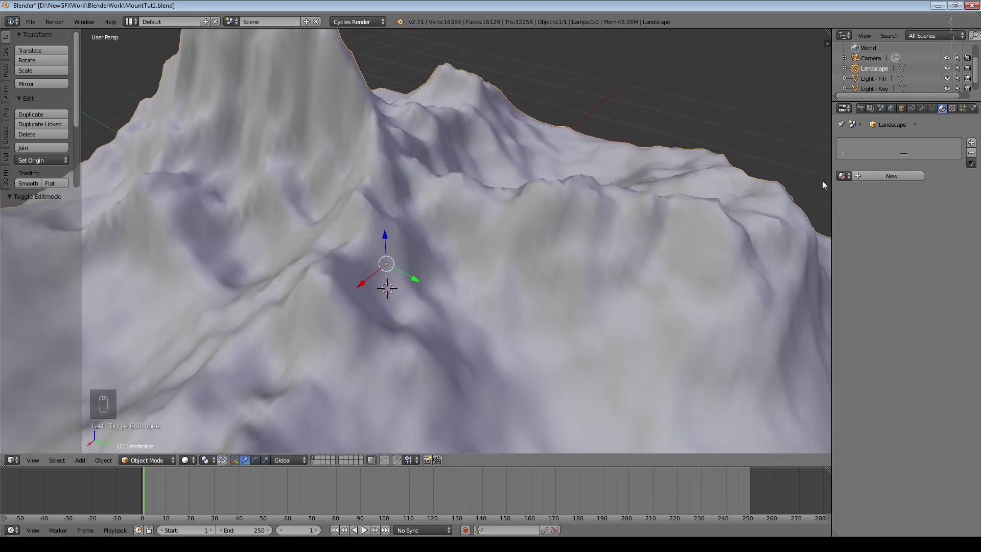
pyautogui.click(876, 176)
pyautogui.click(969, 226)
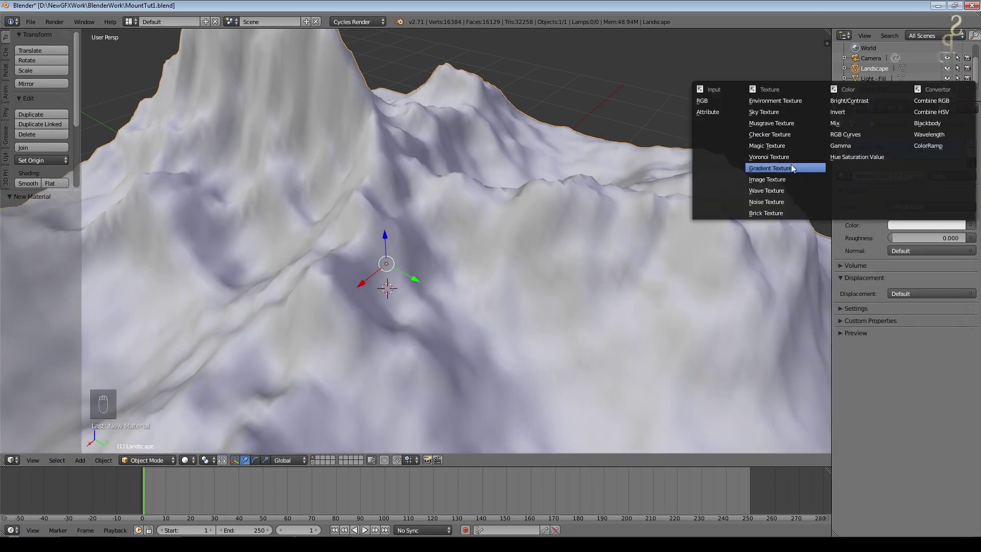
pyautogui.click(785, 180)
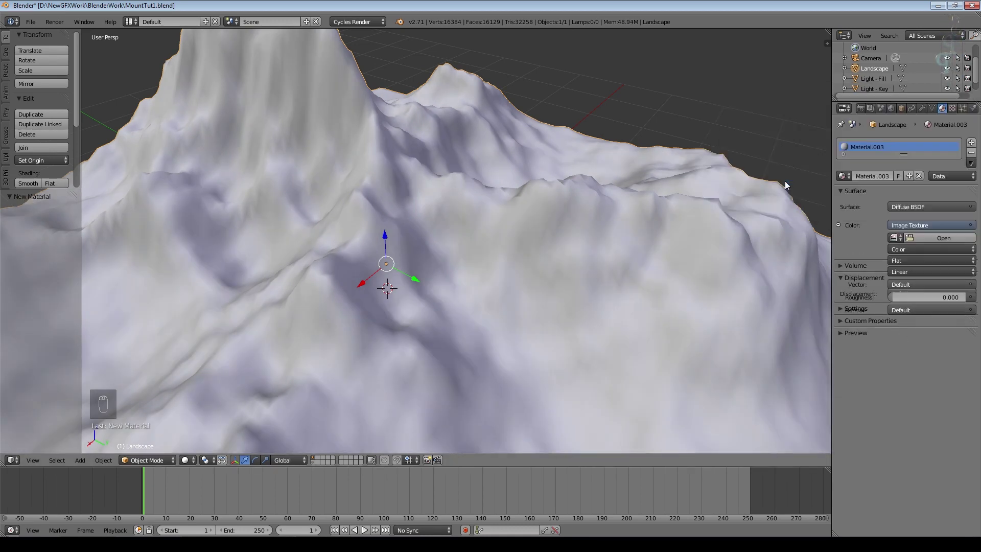
# Load RocksArid0081_1_L.jpg from the Rock and Stone textures folder as the material's image
pyautogui.click(918, 235)
pyautogui.doubleClick(158, 222)
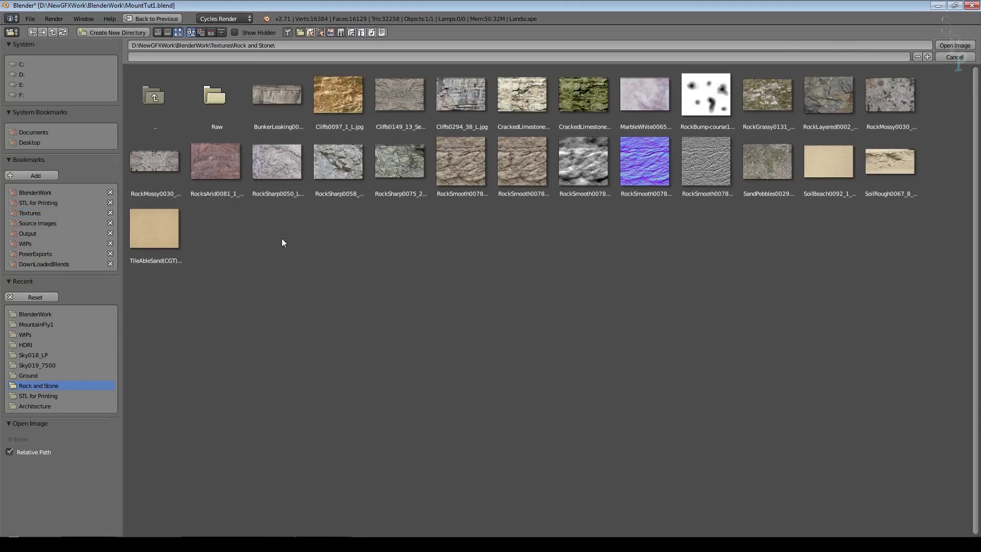
pyautogui.click(216, 170)
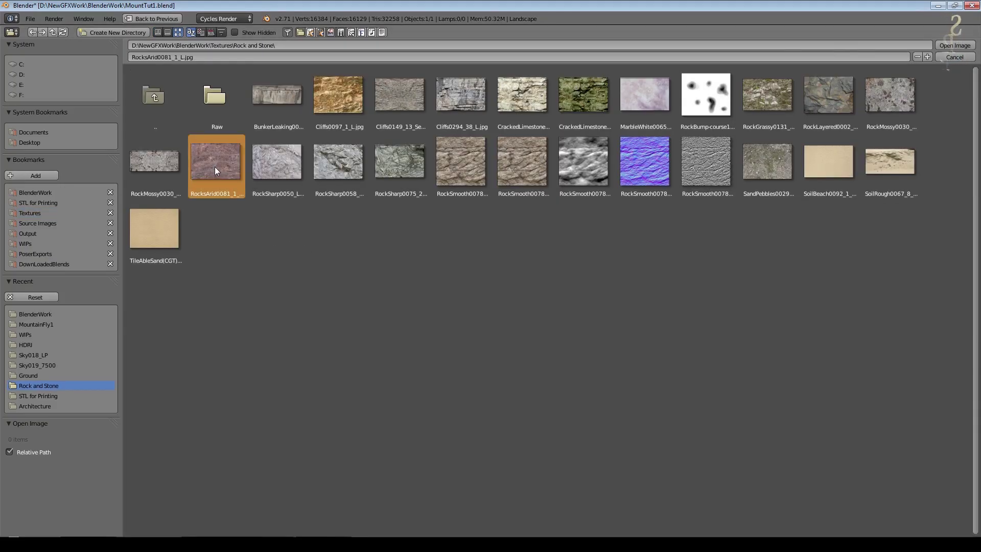
pyautogui.doubleClick(215, 167)
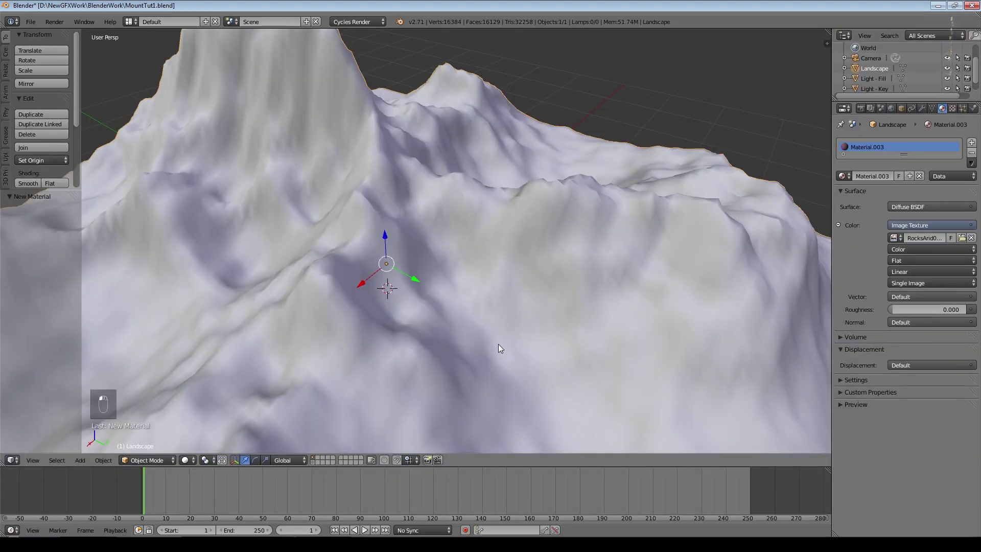
# Change the viewport shading to display the rock material on the landscape
pyautogui.click(185, 460)
pyautogui.click(214, 401)
pyautogui.scroll(-2, 604, 340)
pyautogui.moveTo(605, 335); pyautogui.dragTo(460, 273, button='middle')
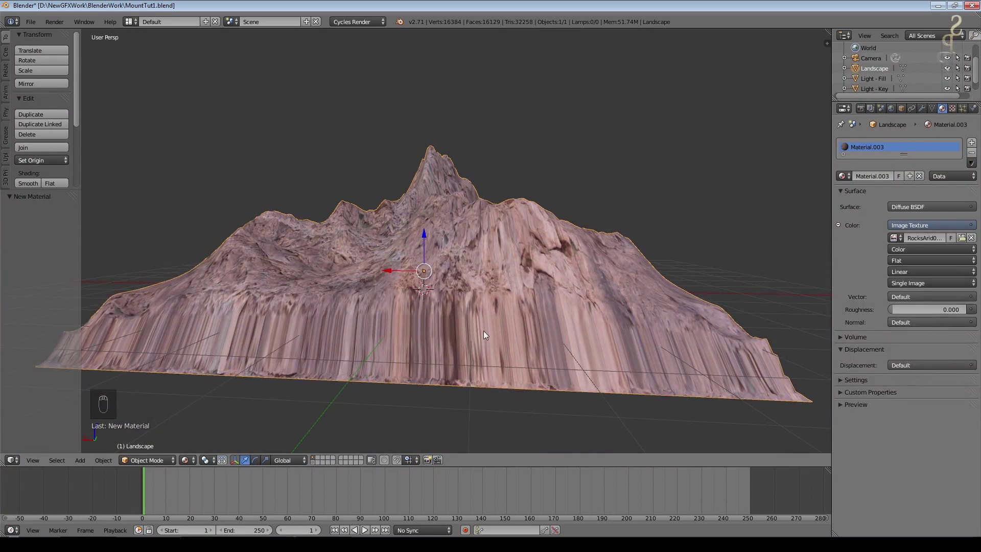
# Examine the rock texture on the mountain's peak, slopes and lowered edges from several sides and distances
pyautogui.moveTo(204, 300); pyautogui.dragTo(594, 265, button='middle')
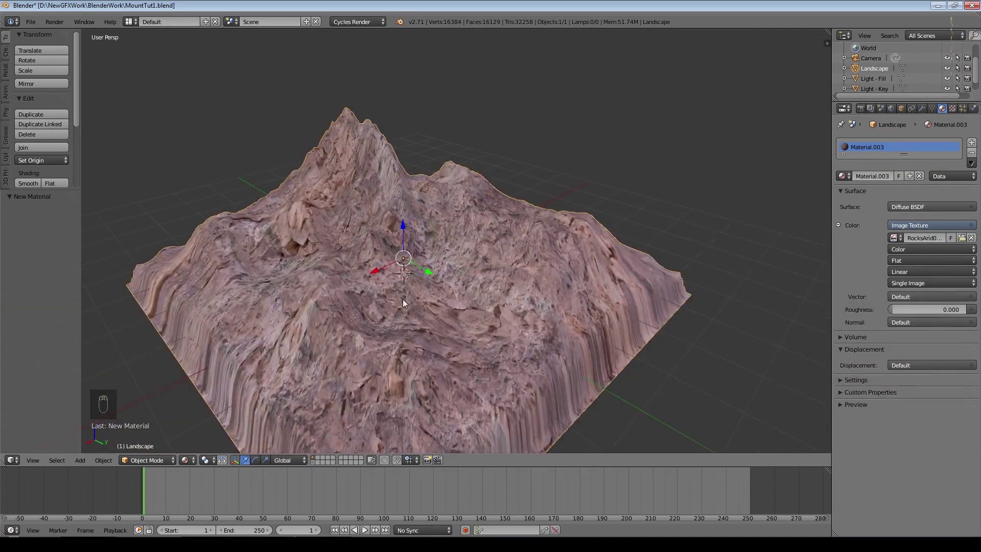
pyautogui.moveTo(404, 302); pyautogui.dragTo(517, 281, button='middle')
pyautogui.scroll(3, 511, 273)
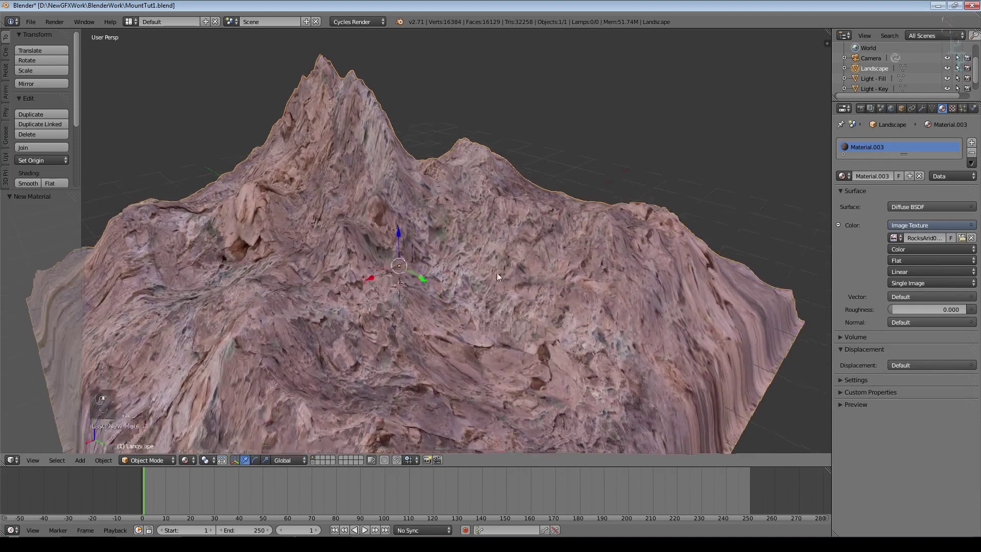
pyautogui.scroll(3, 495, 271)
pyautogui.moveTo(522, 274); pyautogui.dragTo(619, 315, button='middle')
pyautogui.scroll(2, 577, 298)
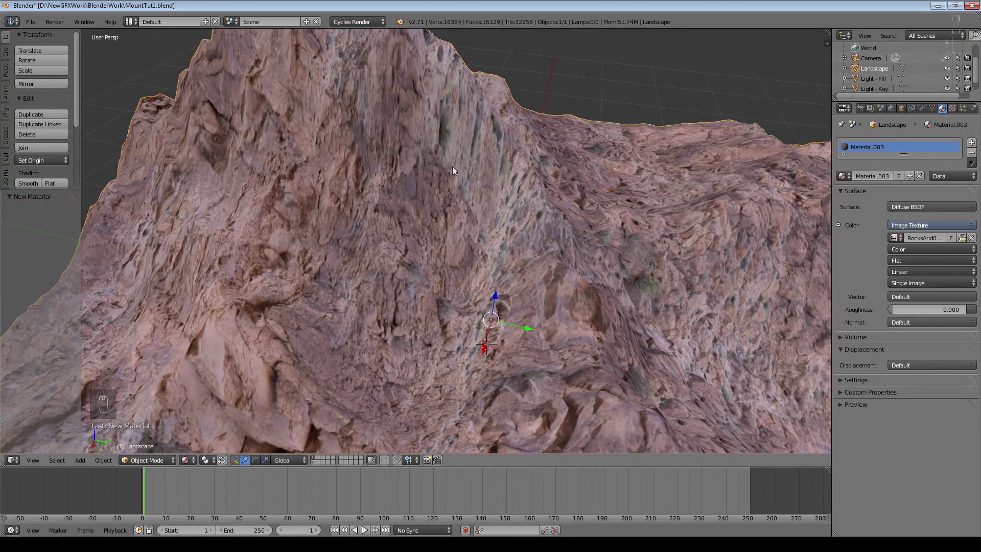
pyautogui.moveTo(549, 163); pyautogui.dragTo(402, 126, button='middle')
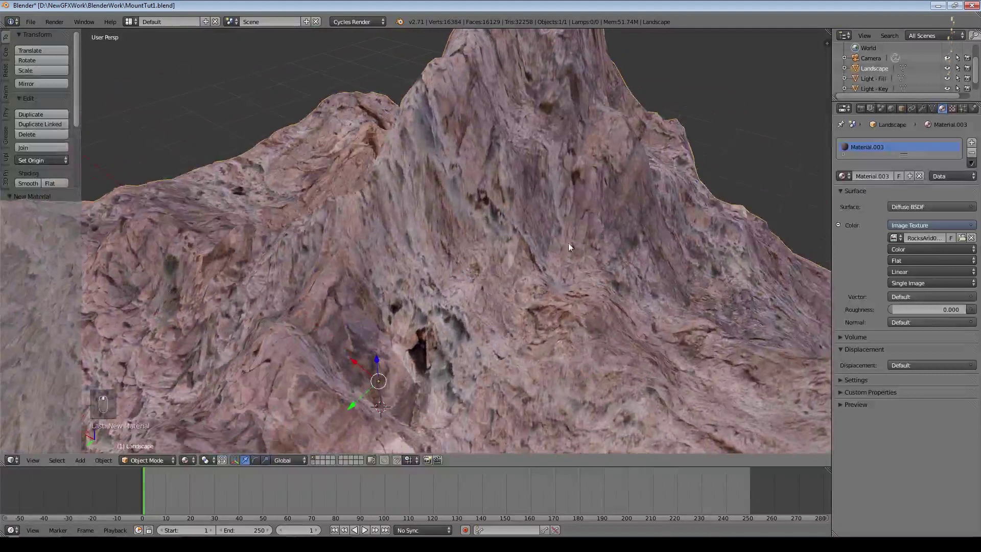
pyautogui.moveTo(524, 152); pyautogui.dragTo(601, 222, button='middle')
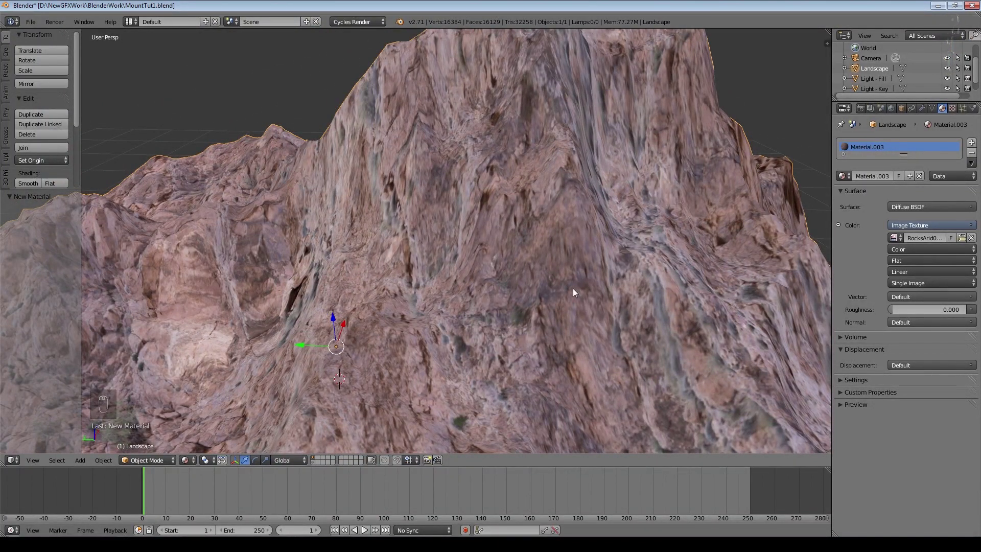
pyautogui.moveTo(685, 127); pyautogui.dragTo(569, 212, button='middle')
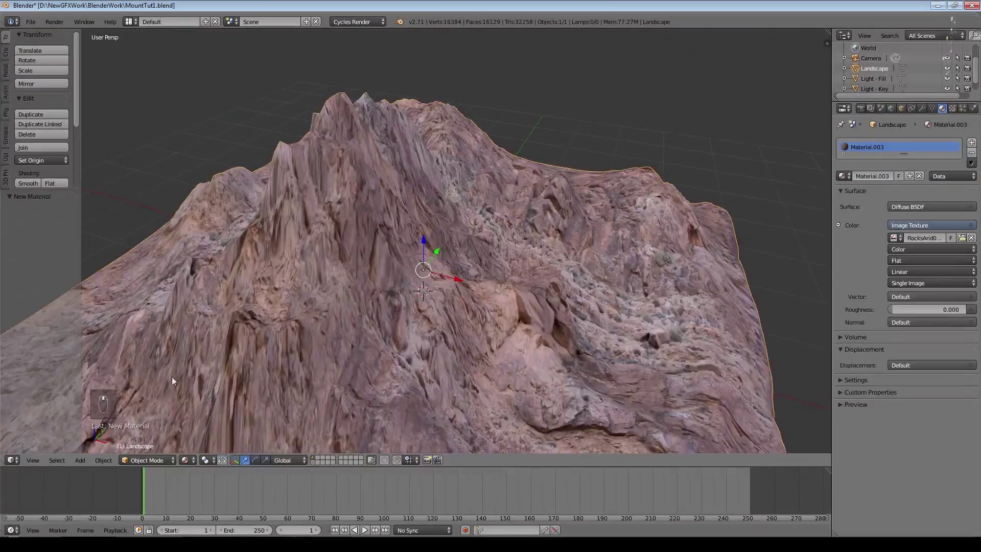
pyautogui.scroll(-5, 428, 325)
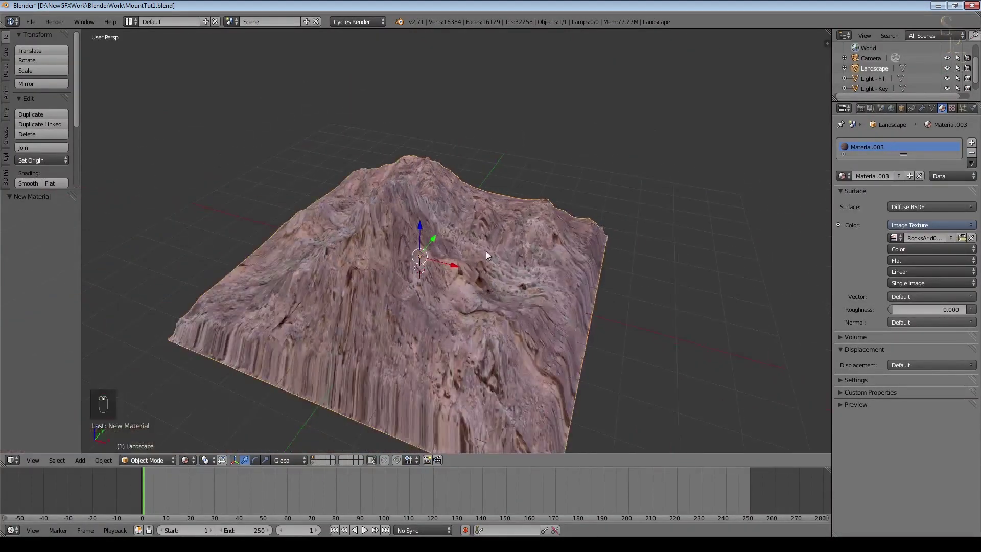
# Add a Sun lamp, move it by about 2.48 in X, 7.66 in Y and 8.71 in Z, and view it from the front
pyautogui.hotkey('shift', 'a')
pyautogui.moveTo(462, 370)
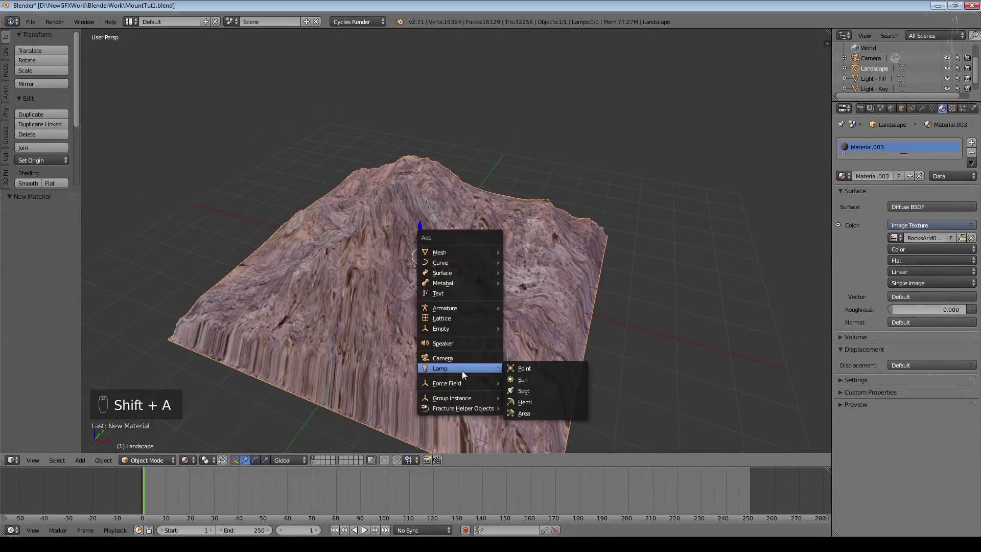
pyautogui.click(521, 381)
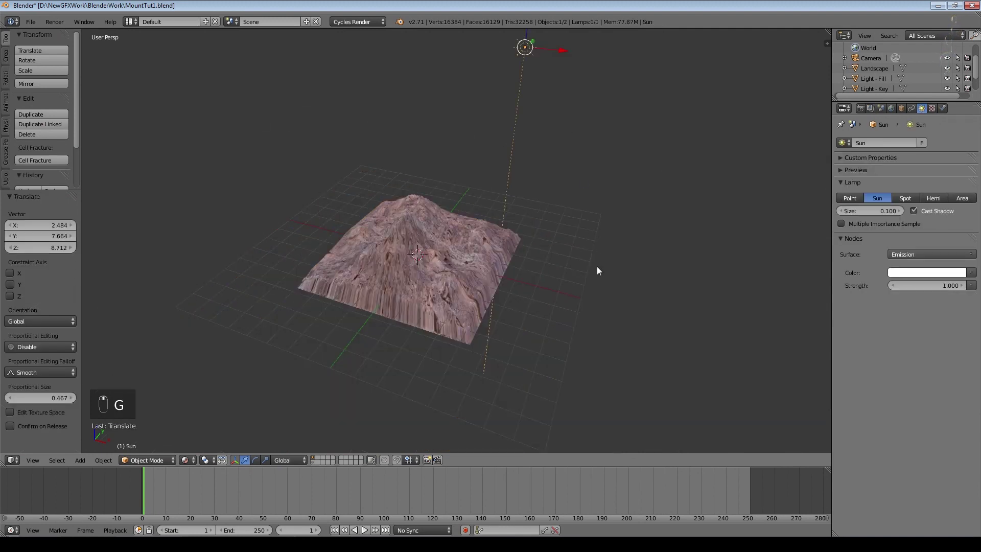
pyautogui.moveTo(597, 269); pyautogui.dragTo(529, 256, button='middle')
pyautogui.press('KP_1')
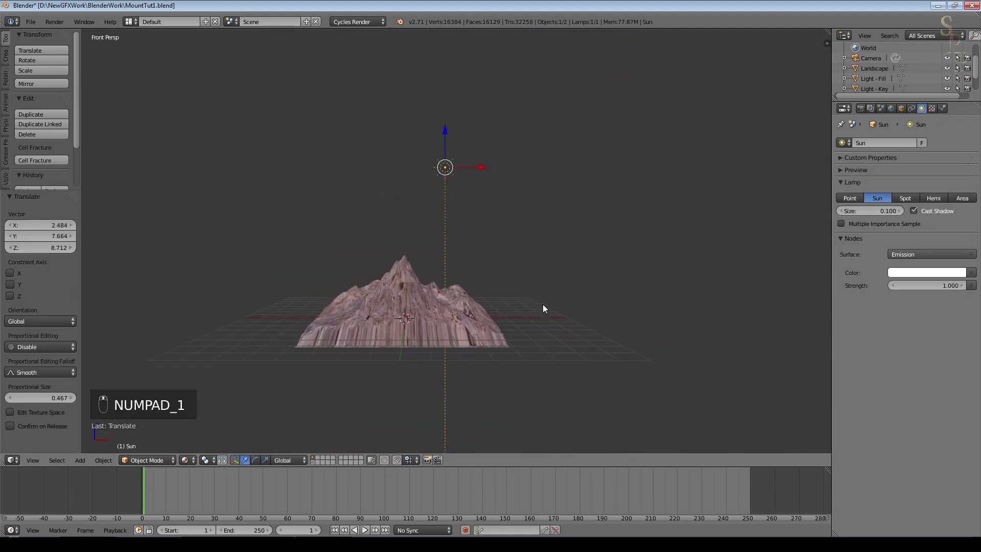
# Rotate the landscape about the global Z axis
pyautogui.rightClick(434, 302)
pyautogui.press('r')
pyautogui.press('z')
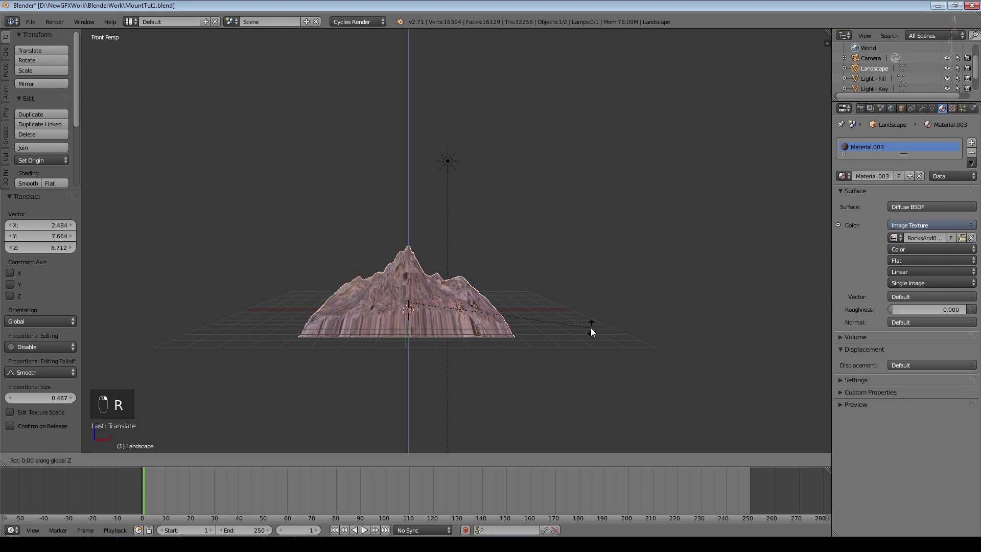
pyautogui.click(272, 175)
pyautogui.moveTo(492, 274); pyautogui.dragTo(558, 215, button='middle')
# Rotate the Sun lamp freely by about 58.3° and by another 32.8° or so about the Z axis
pyautogui.rightClick(546, 145)
pyautogui.press('r')
pyautogui.click(508, 309)
pyautogui.moveTo(575, 406); pyautogui.dragTo(638, 2, button='middle')
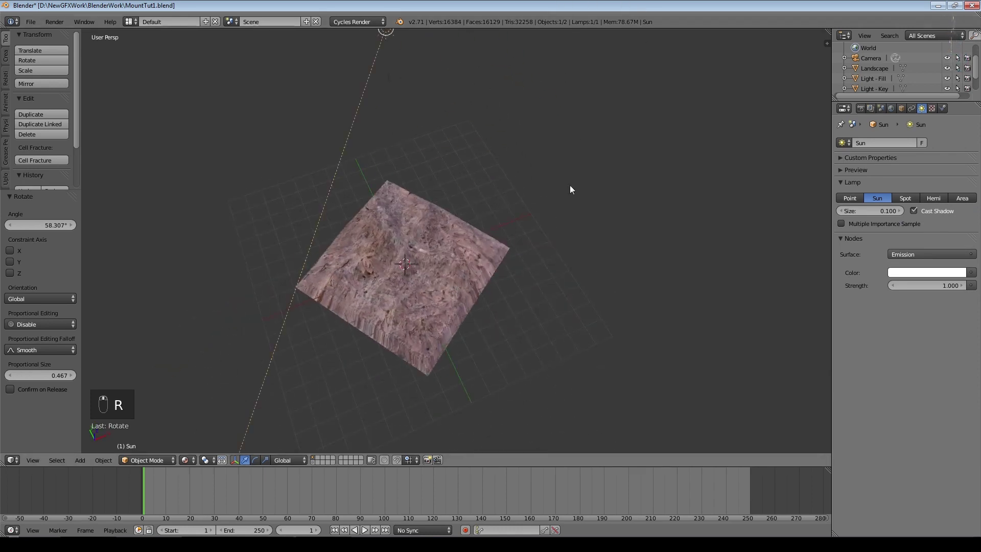
pyautogui.press('r')
pyautogui.click(386, 372)
# Preview the sunlit mountain in rendered shading and return the viewport to solid shading
pyautogui.click(185, 459)
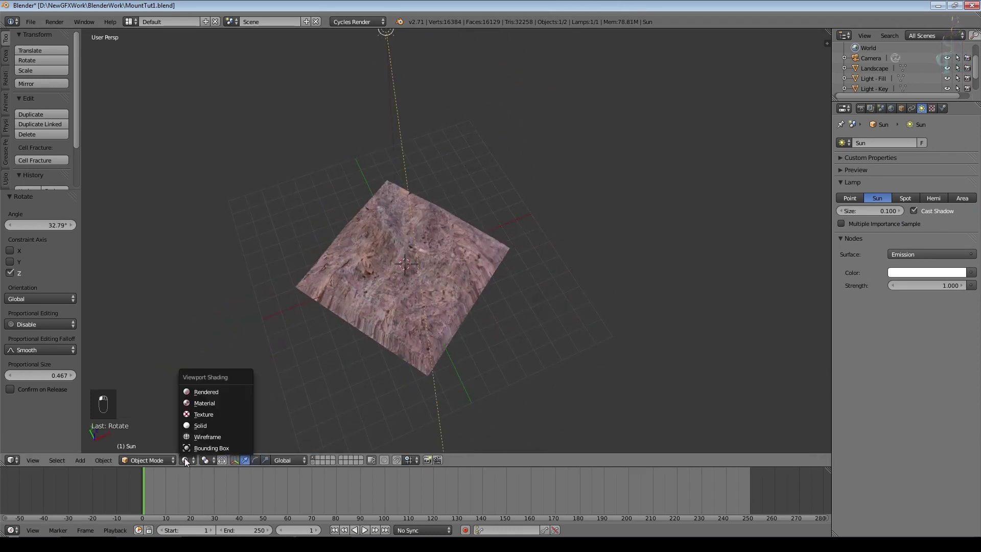
pyautogui.click(208, 390)
pyautogui.moveTo(497, 377); pyautogui.dragTo(533, 344, button='middle')
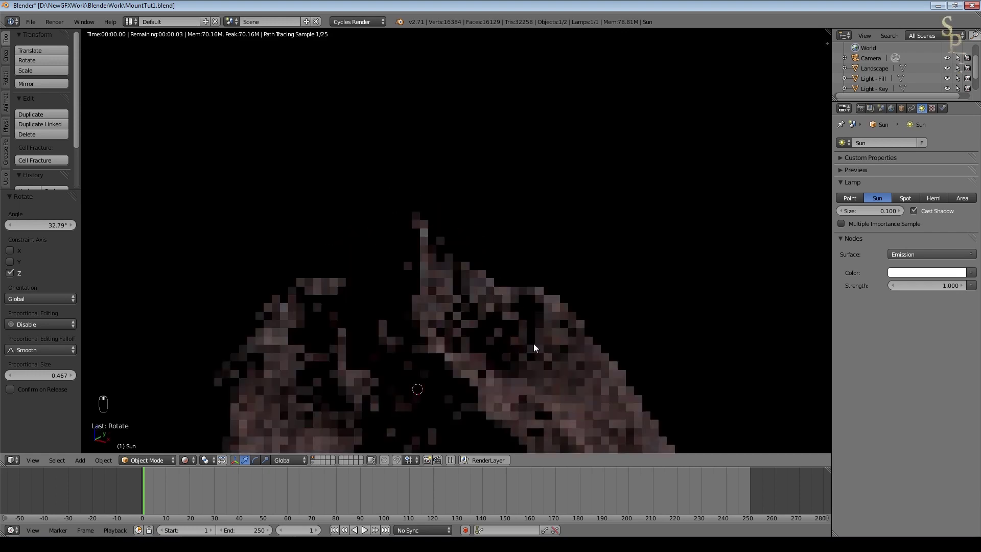
pyautogui.click(186, 461)
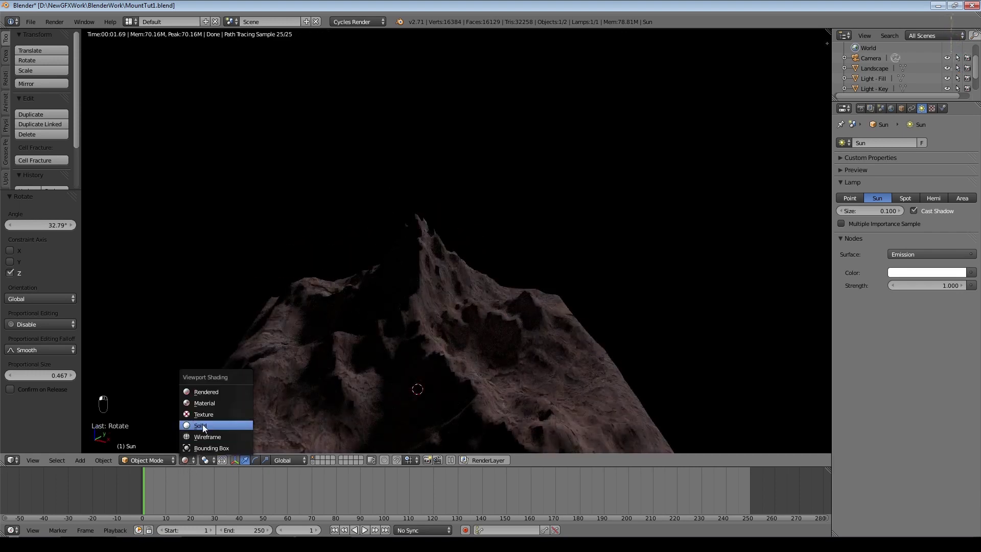
pyautogui.click(203, 424)
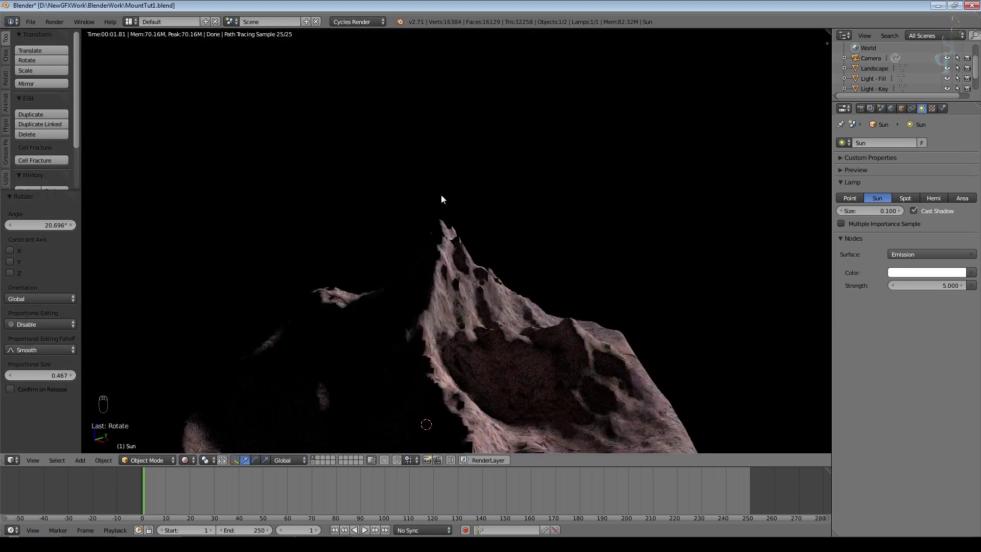
# Tint the Sun lamp's color a pale warm yellow and enable Multiple Importance Sample for it
pyautogui.click(936, 272)
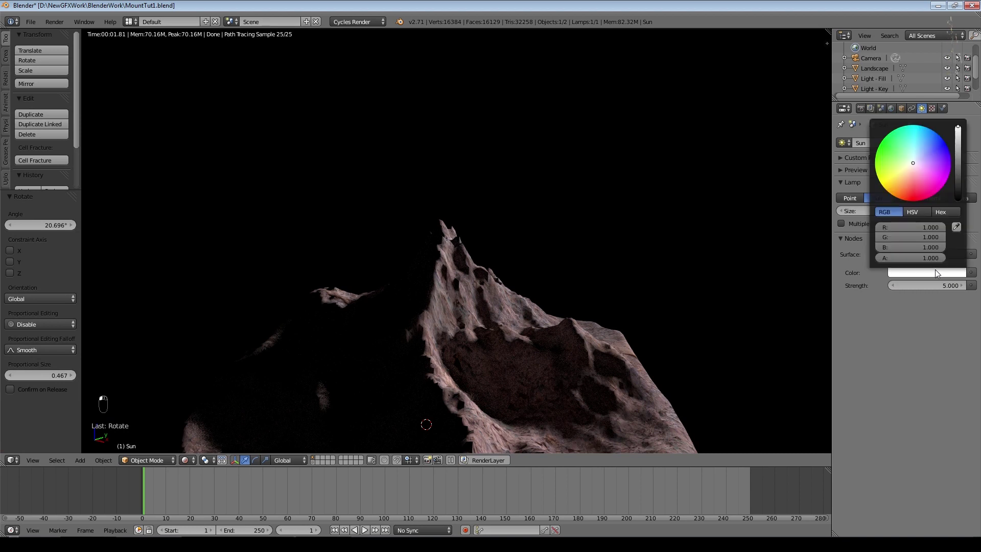
pyautogui.click(909, 167)
pyautogui.click(843, 224)
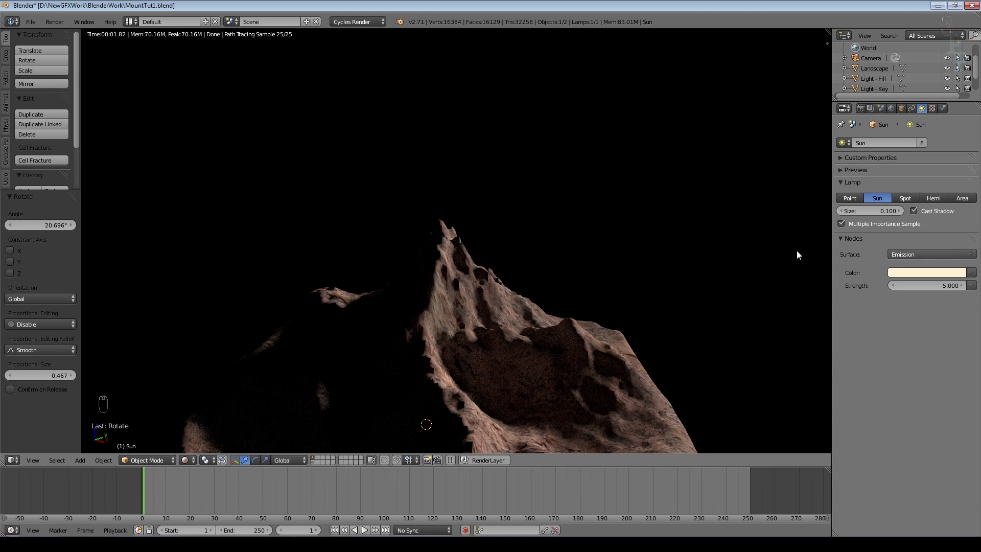
# Assign a Sky Texture to the world background's color
pyautogui.click(891, 108)
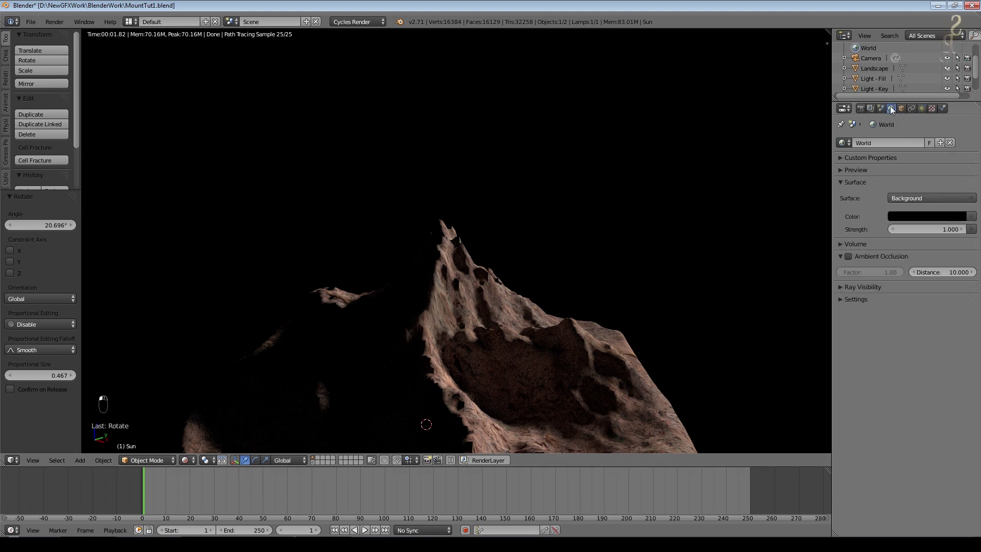
pyautogui.click(919, 199)
pyautogui.click(972, 217)
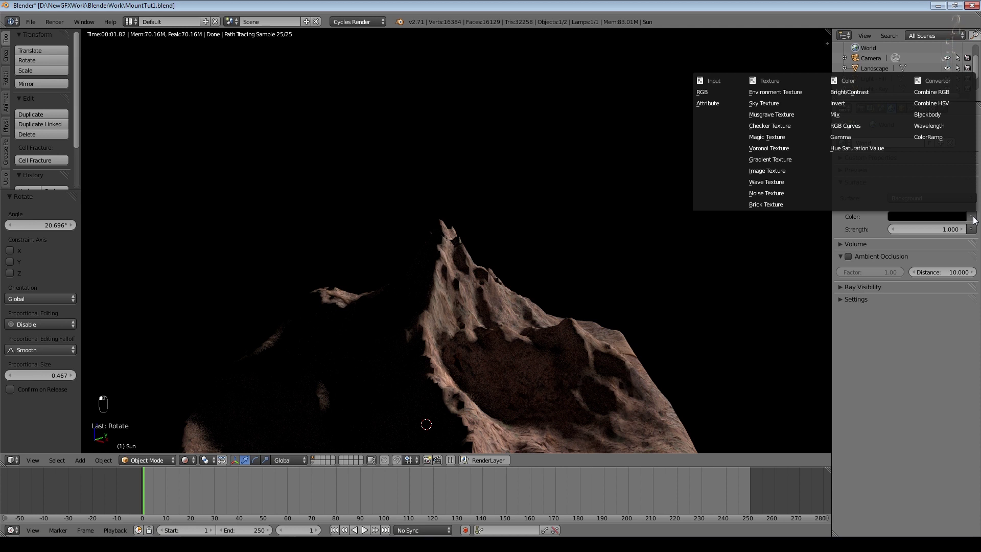
pyautogui.click(807, 100)
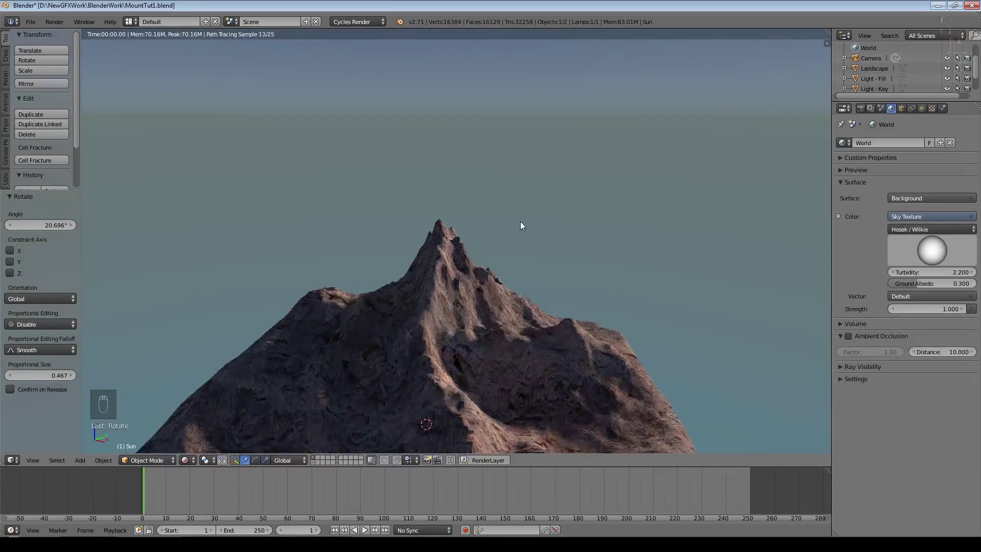
# Examine the rendered sky, the horizon and the mountain's lighting from several angles and distances
pyautogui.scroll(-2, 520, 222)
pyautogui.moveTo(511, 290); pyautogui.dragTo(498, 271, button='middle')
pyautogui.scroll(-4, 487, 214)
pyautogui.scroll(6, 553, 307)
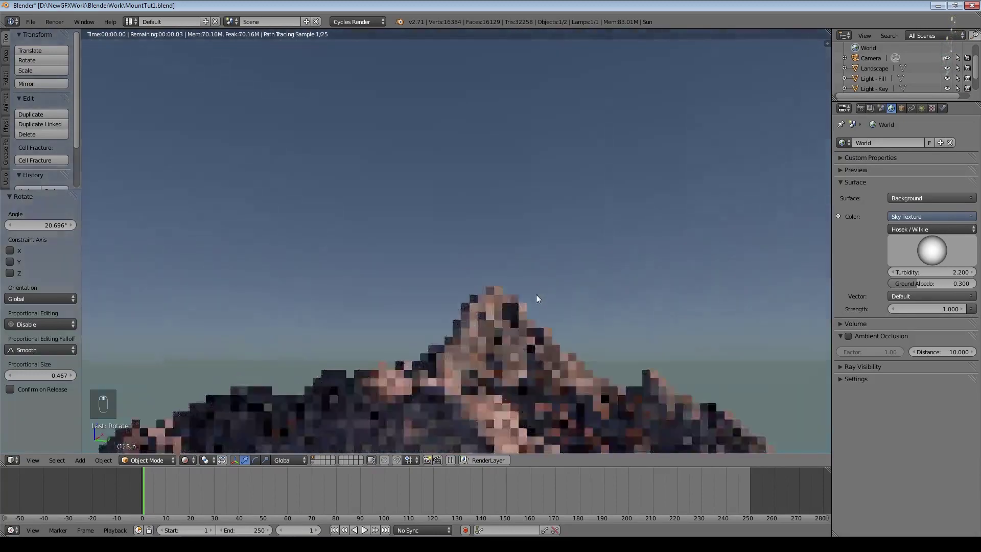
pyautogui.moveTo(532, 302); pyautogui.dragTo(531, 309, button='middle')
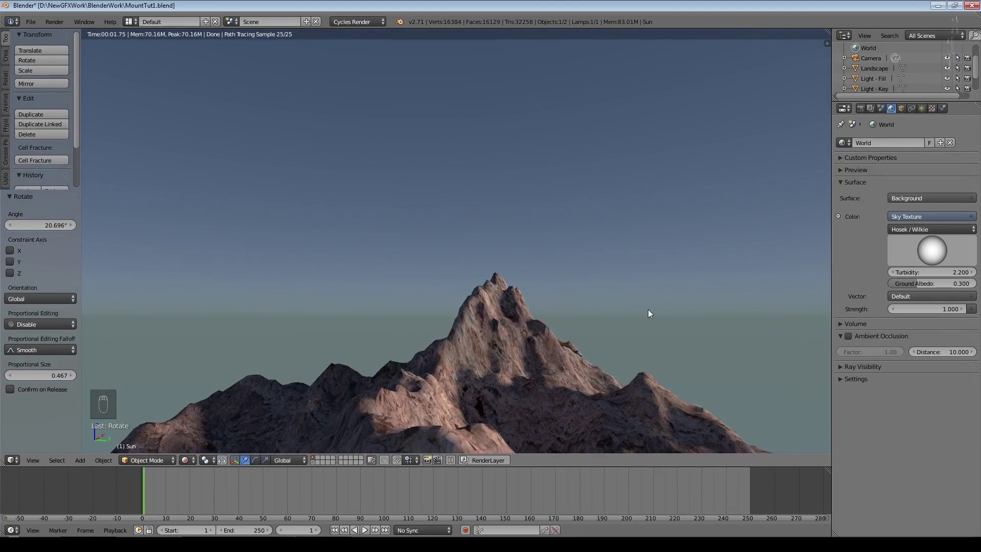
pyautogui.moveTo(647, 308); pyautogui.dragTo(323, 313, button='middle')
pyautogui.moveTo(552, 349); pyautogui.dragTo(532, 339, button='middle')
pyautogui.scroll(2, 536, 346)
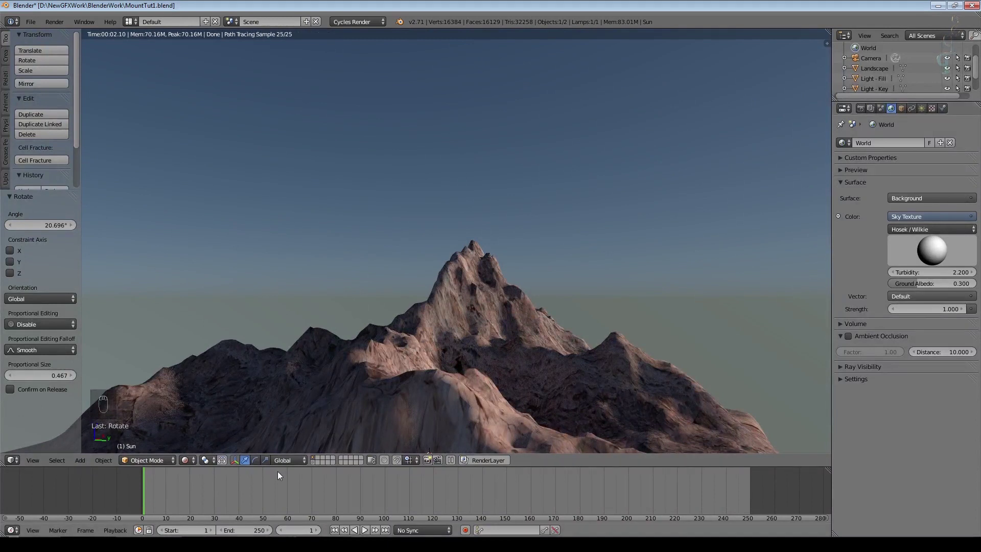
# On an empty layer, give the sky texture a Mapping vector fed by Generated texture coordinates, and return to the mountain's layer
pyautogui.click(317, 457)
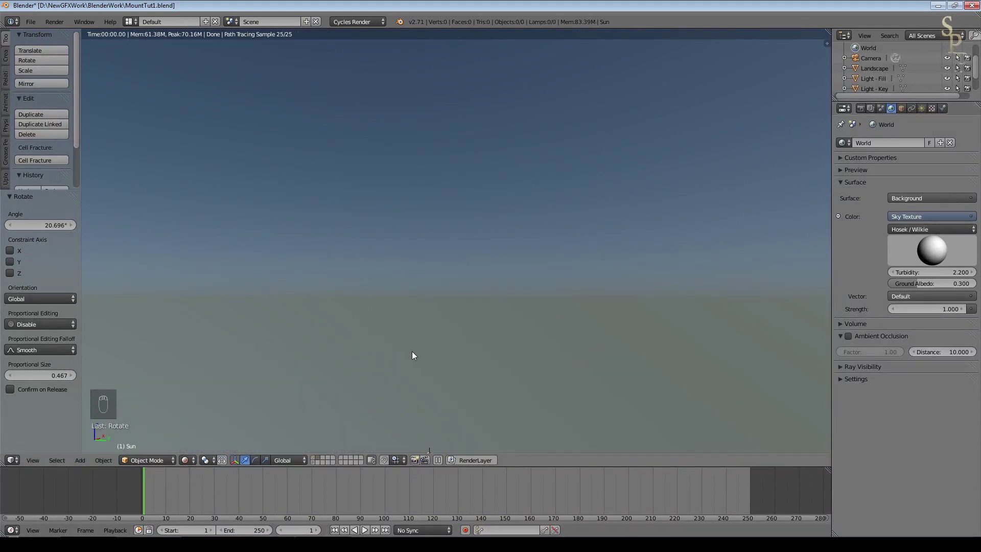
pyautogui.click(916, 297)
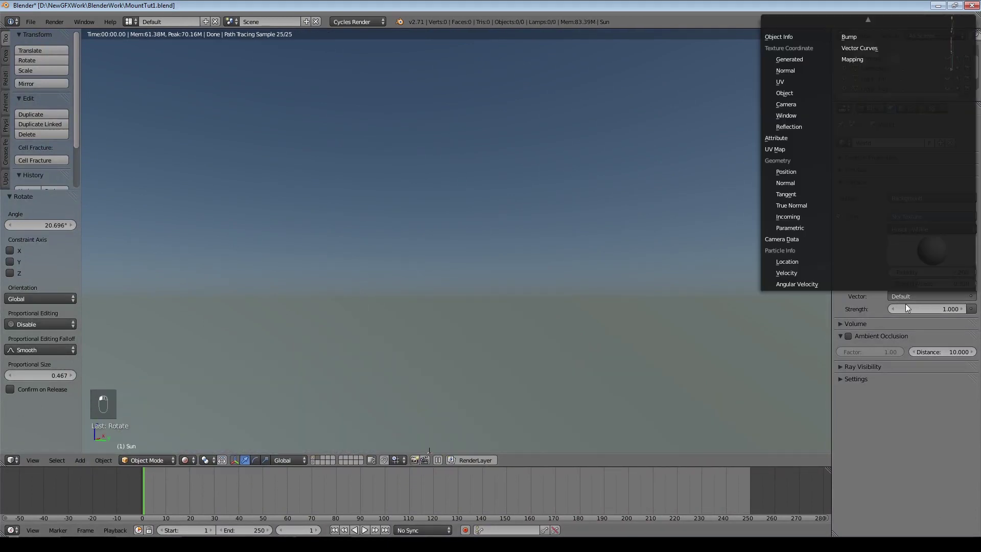
pyautogui.click(854, 59)
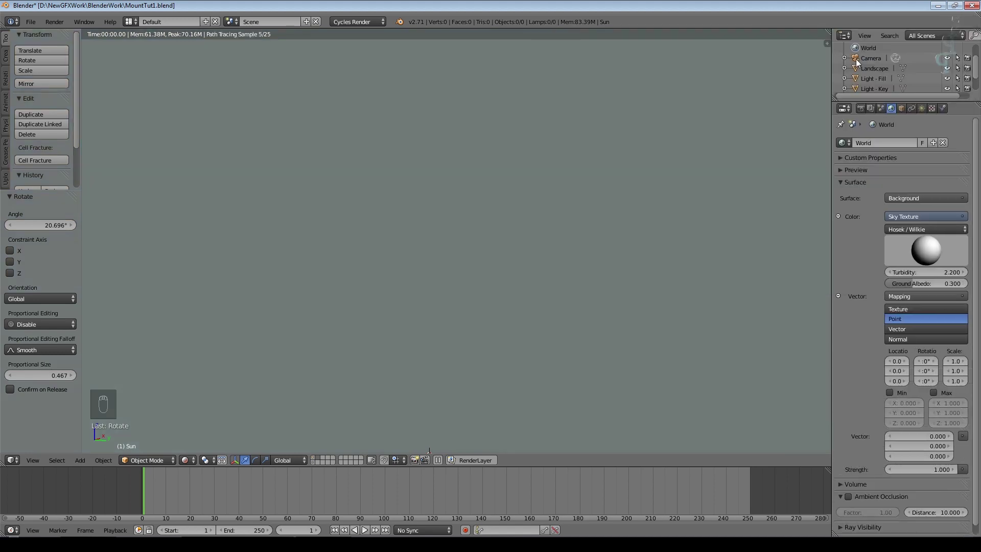
pyautogui.click(963, 437)
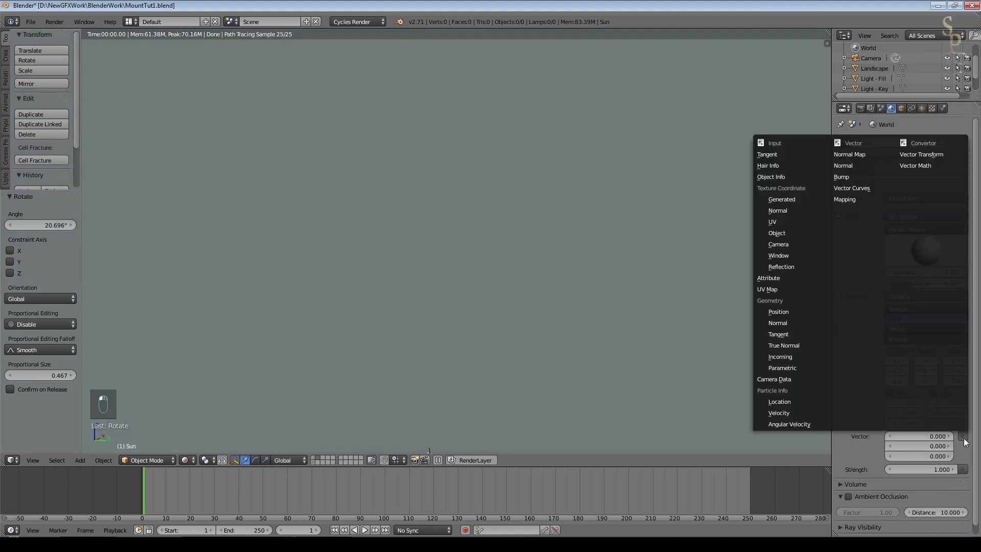
pyautogui.click(789, 200)
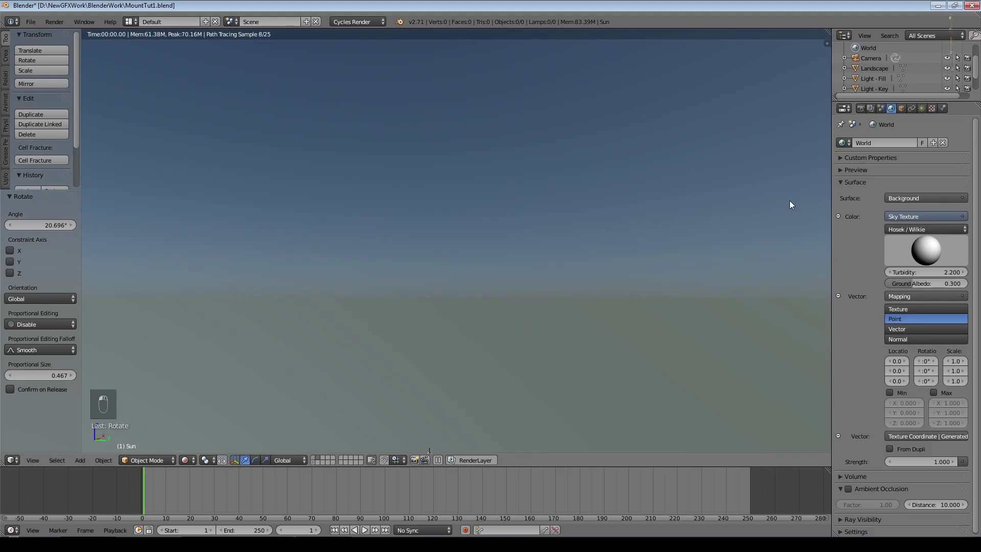
pyautogui.moveTo(635, 285); pyautogui.dragTo(327, 450, button='middle')
pyautogui.click(322, 457)
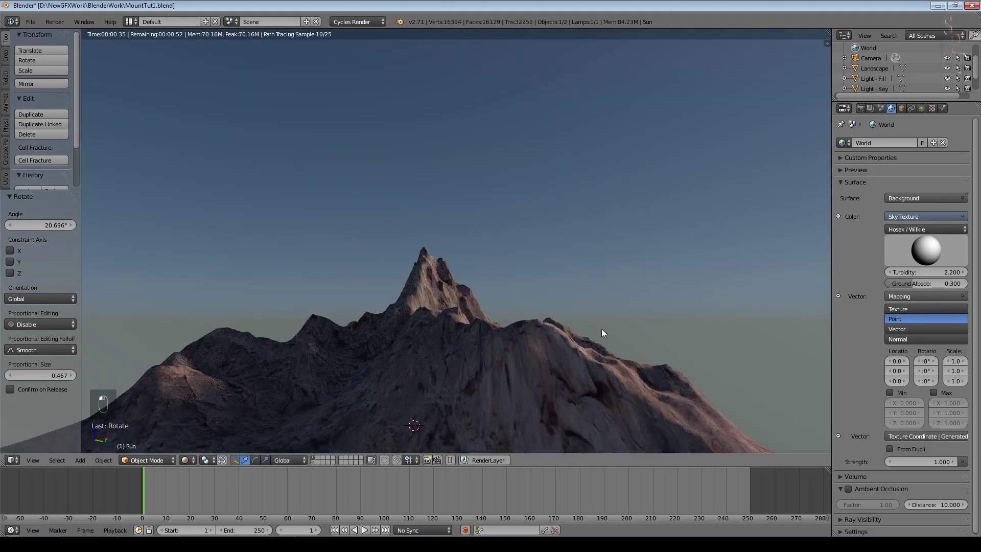
# Set the sky texture's mapping type to Texture
pyautogui.moveTo(709, 302); pyautogui.dragTo(777, 305, button='middle')
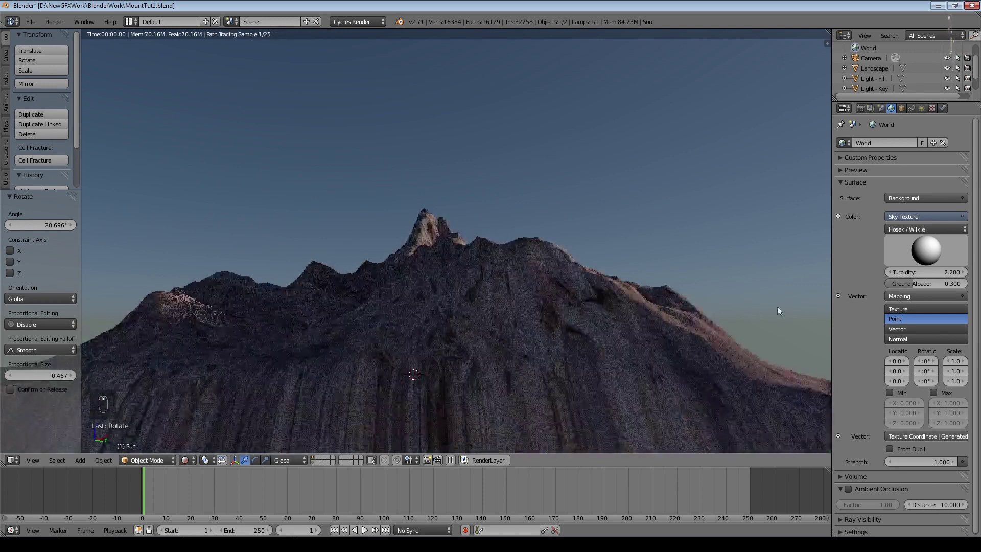
pyautogui.click(907, 310)
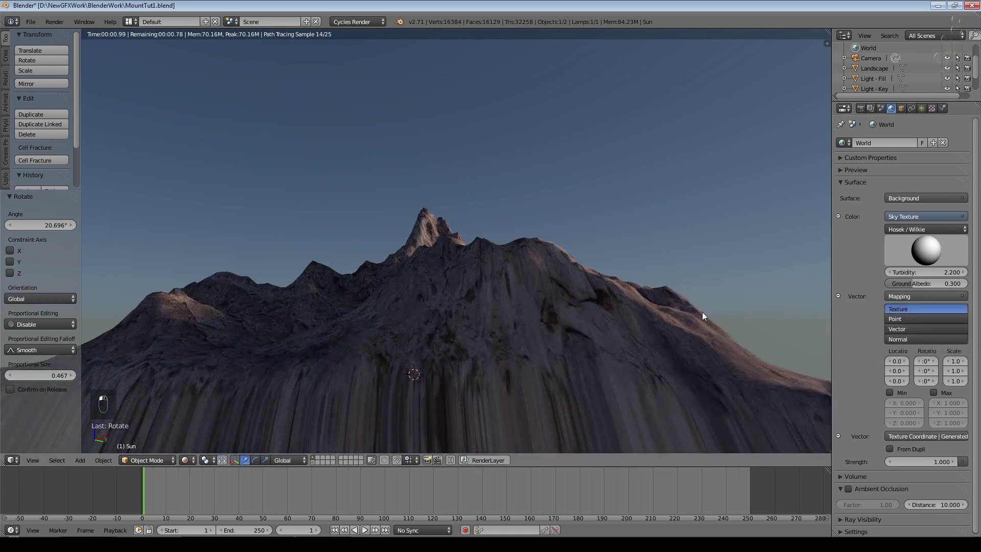
pyautogui.moveTo(666, 299); pyautogui.dragTo(668, 303, button='middle')
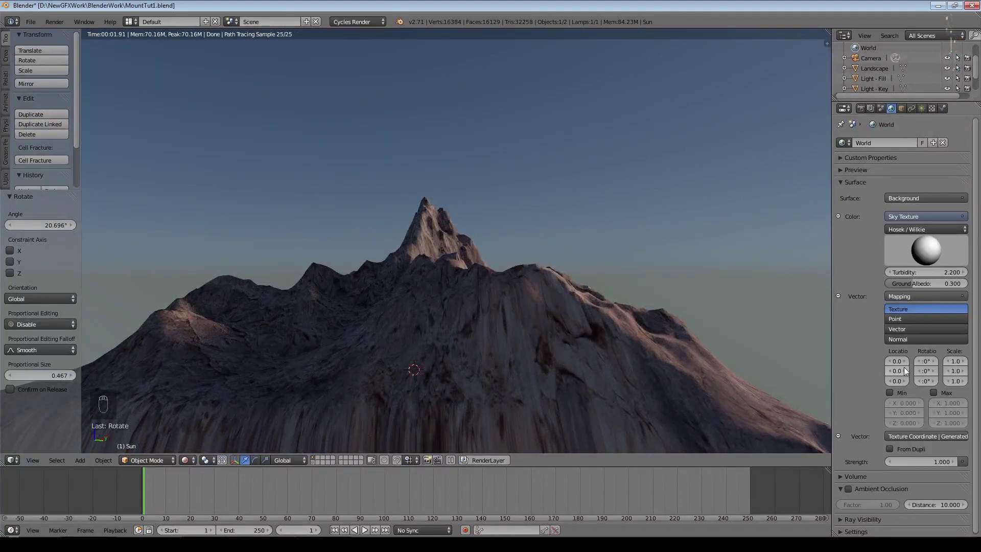
# Try shifting the sky mapping's X location and reset it to 0
pyautogui.moveTo(897, 363); pyautogui.dragTo(904, 363)
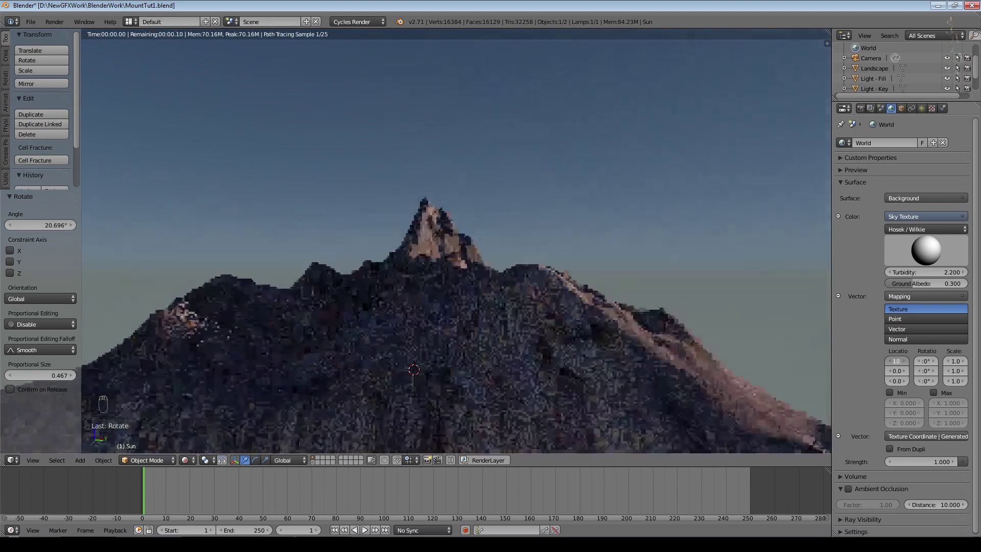
pyautogui.click(897, 361)
pyautogui.moveTo(903, 362); pyautogui.dragTo(850, 357)
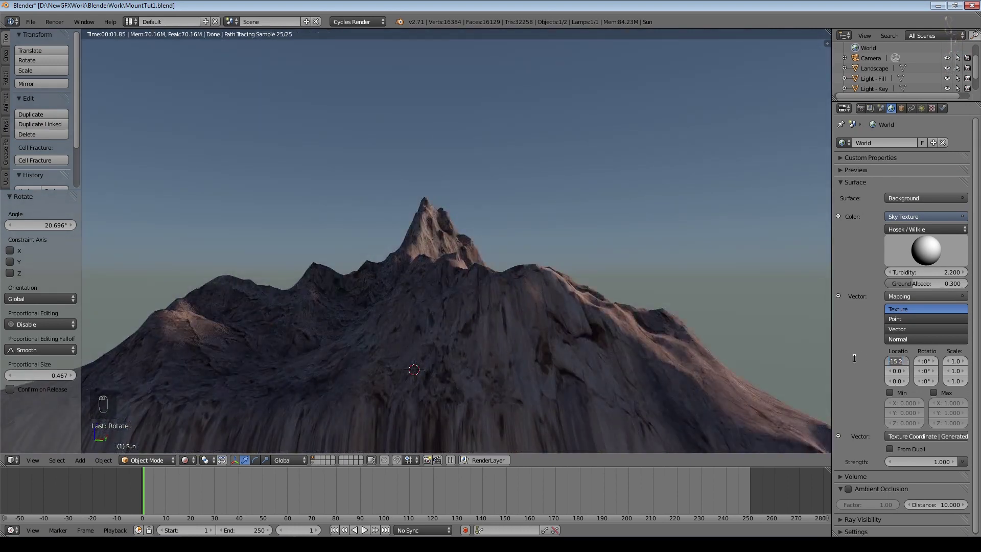
pyautogui.write('0')
pyautogui.press('Return')
# Lower the sky mapping's Z location slightly below zero and check the horizon and light around the mountain
pyautogui.moveTo(897, 381); pyautogui.dragTo(895, 381)
pyautogui.moveTo(611, 358); pyautogui.dragTo(774, 252, button='middle')
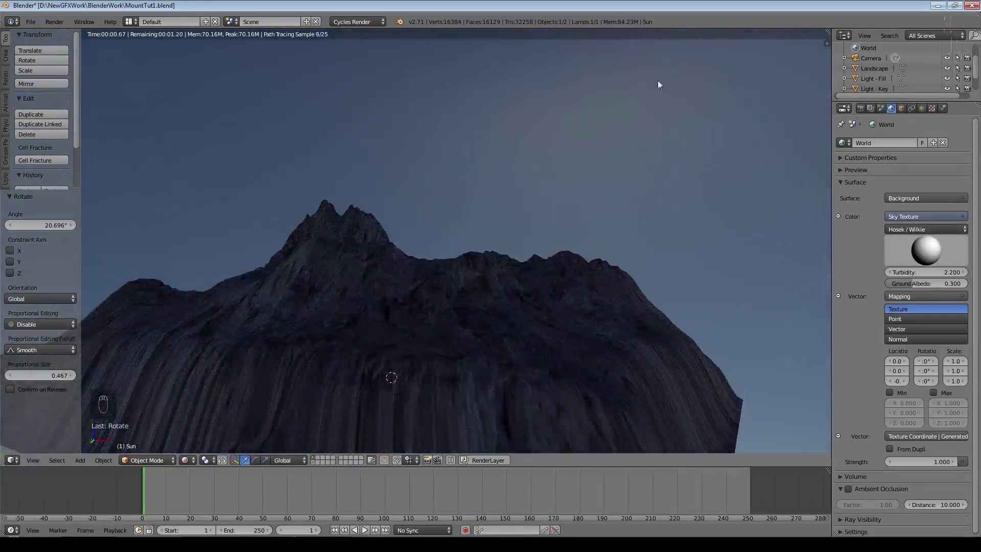
pyautogui.moveTo(593, 246); pyautogui.dragTo(489, 279, button='middle')
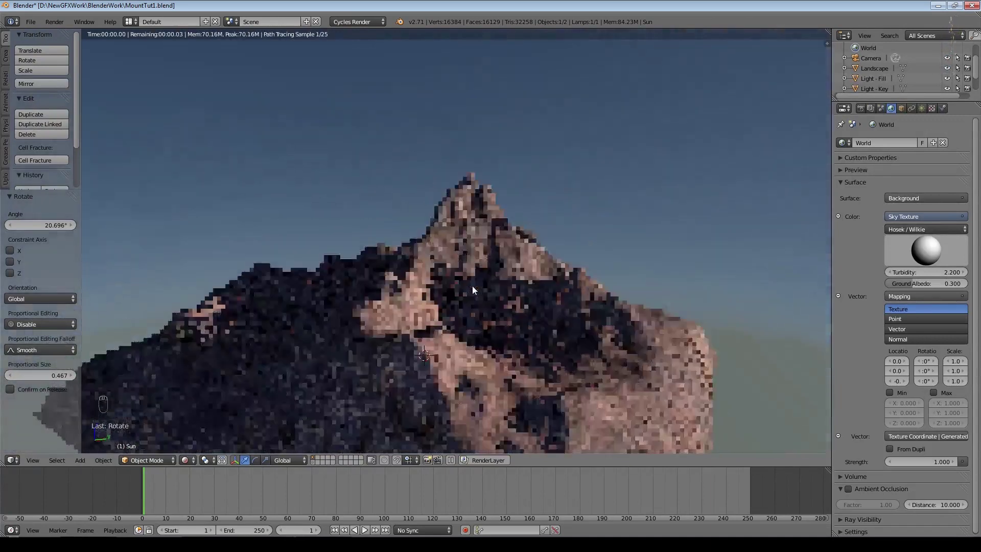
pyautogui.scroll(3, 472, 286)
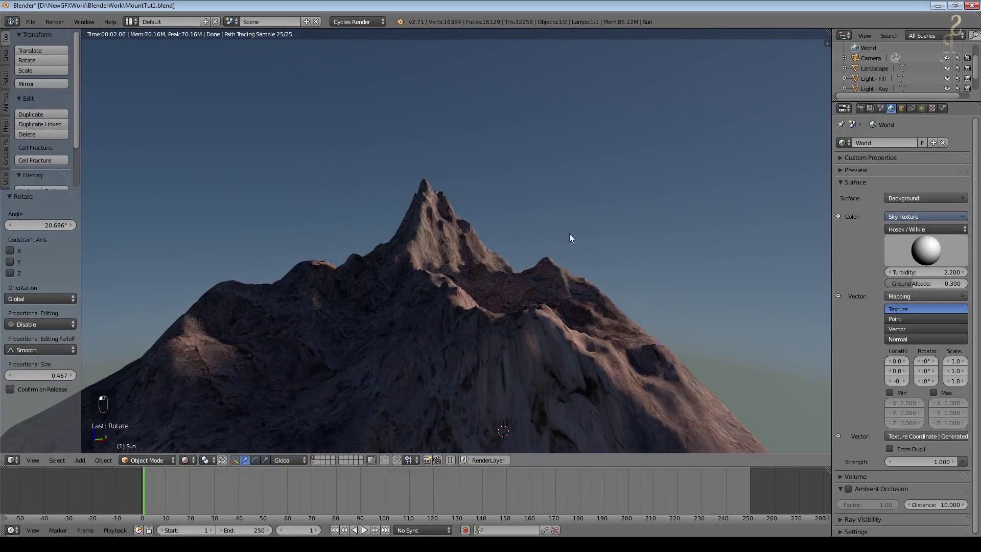
pyautogui.moveTo(568, 234); pyautogui.dragTo(618, 189, button='middle')
pyautogui.scroll(3, 616, 236)
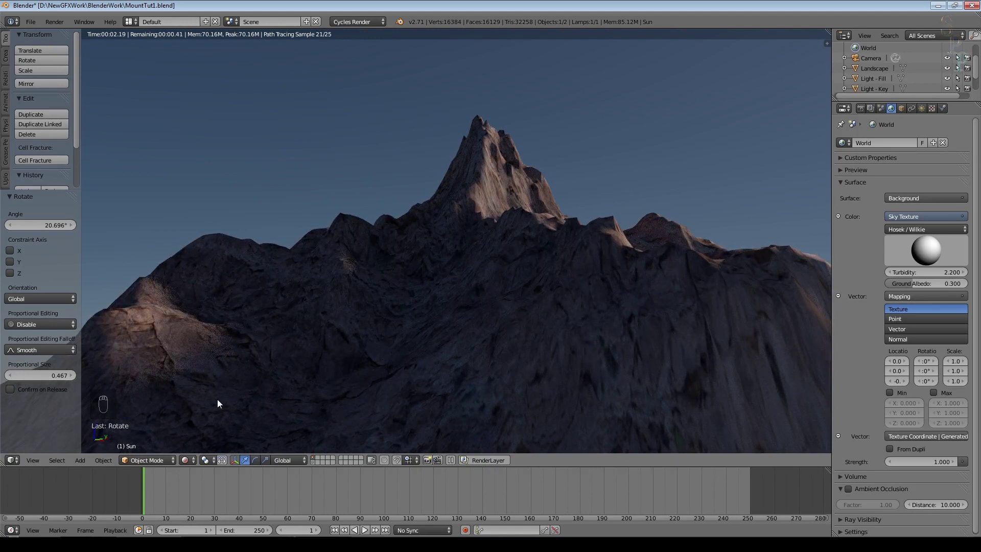
pyautogui.moveTo(397, 330); pyautogui.dragTo(416, 332, button='middle')
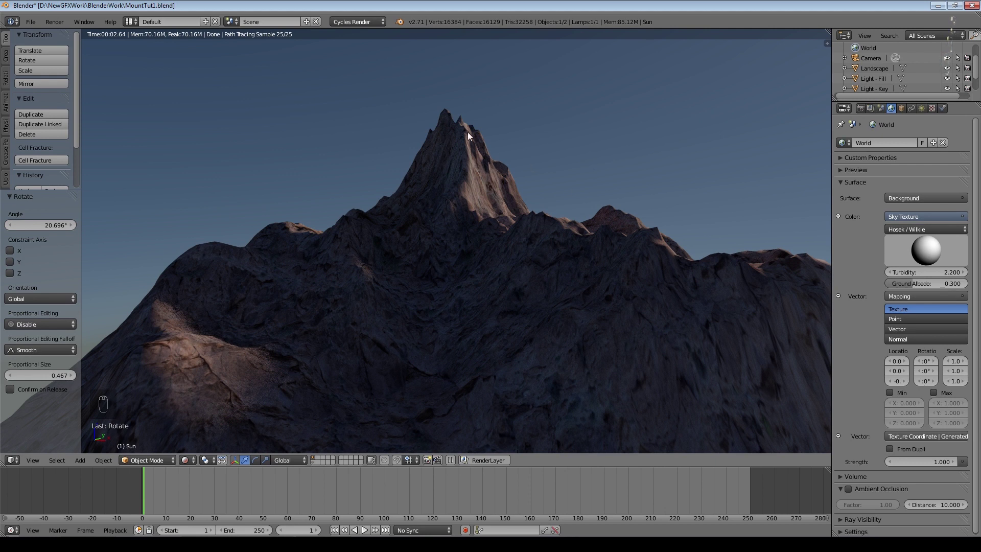
# Apply smooth shading to the landscape and inspect its slopes in the rendered view
pyautogui.rightClick(553, 318)
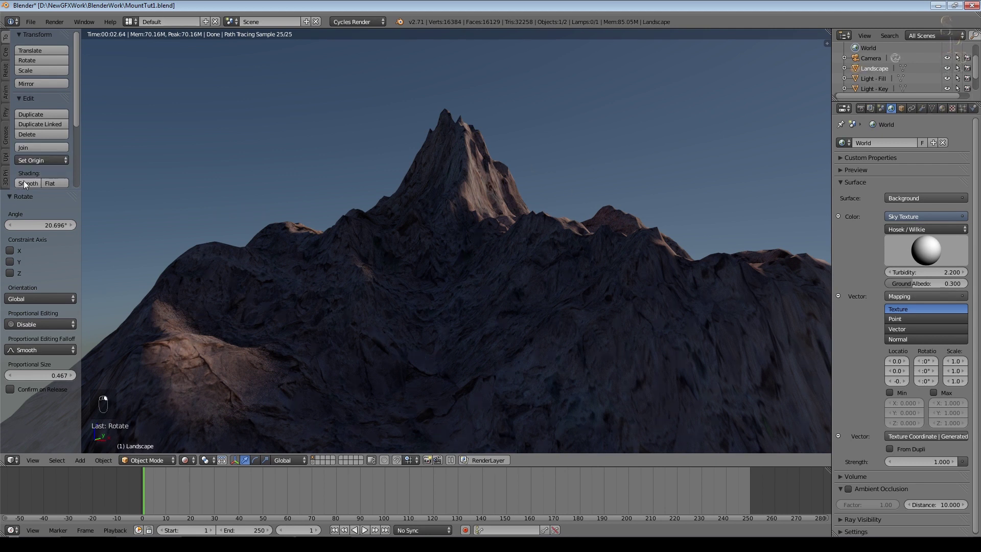
pyautogui.click(24, 180)
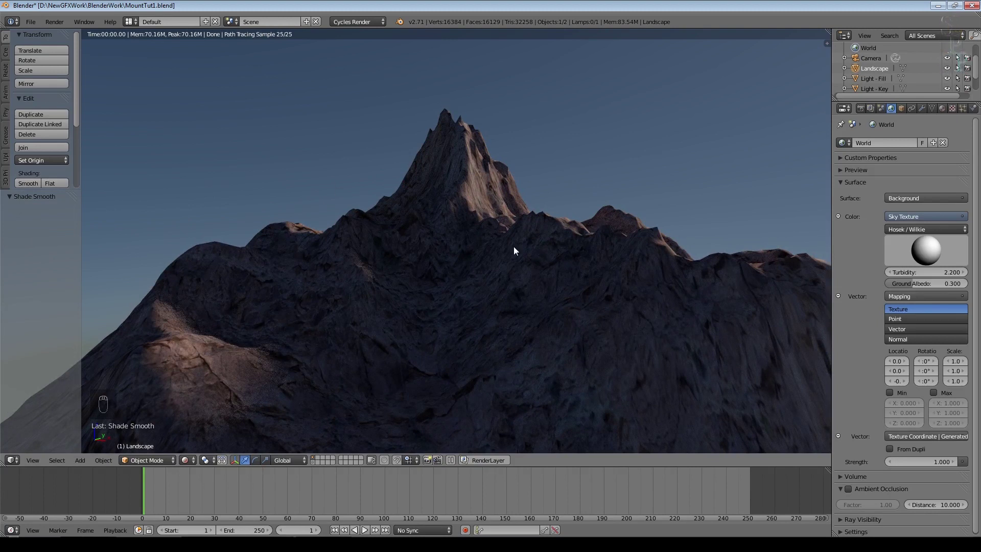
pyautogui.moveTo(513, 246); pyautogui.dragTo(599, 296, button='middle')
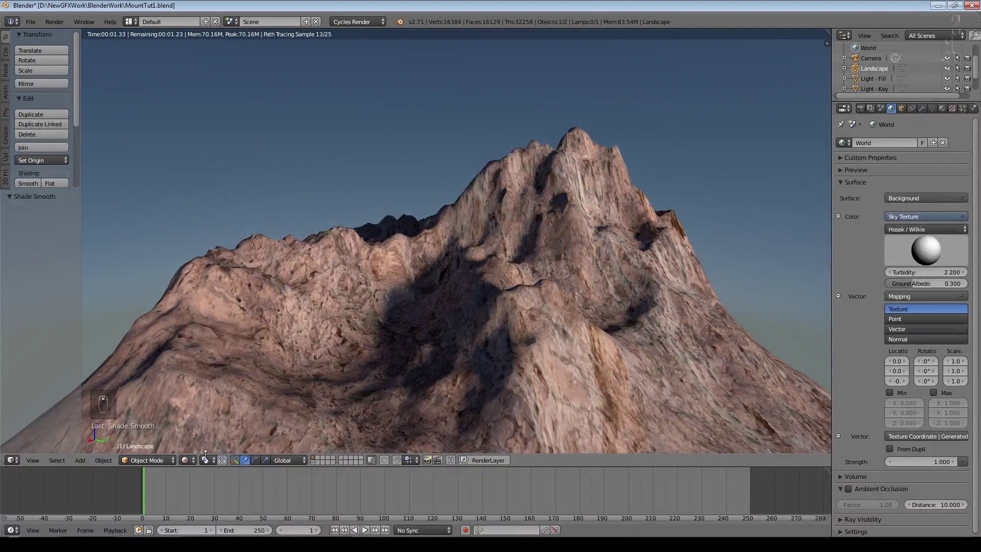
# Return the viewport to solid shading and save the file
pyautogui.click(187, 460)
pyautogui.click(200, 425)
pyautogui.hotkey('ctrl', 's')
# Add a Displace modifier to the landscape
pyautogui.moveTo(578, 190); pyautogui.dragTo(620, 220, button='middle')
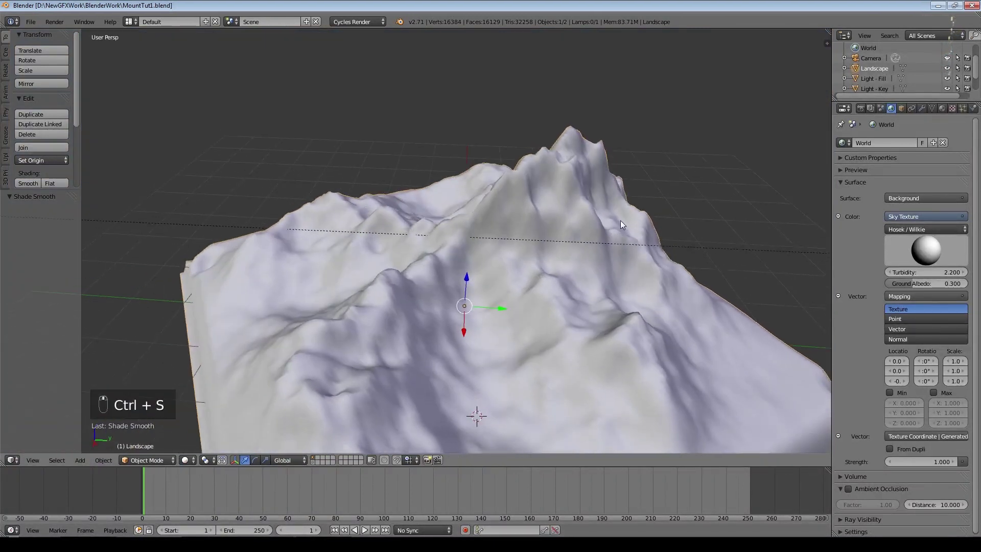
pyautogui.click(920, 109)
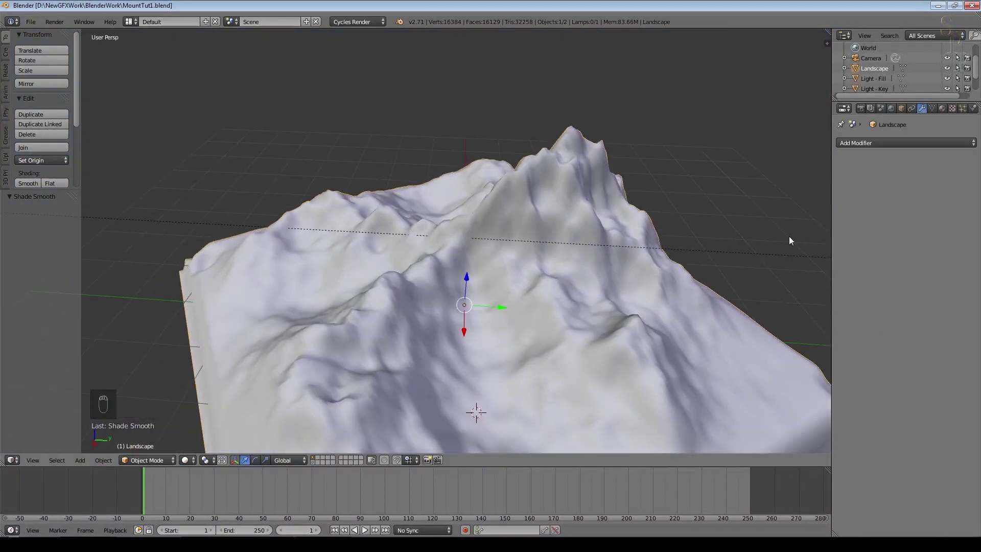
pyautogui.press('Tab')
pyautogui.press('Tab')
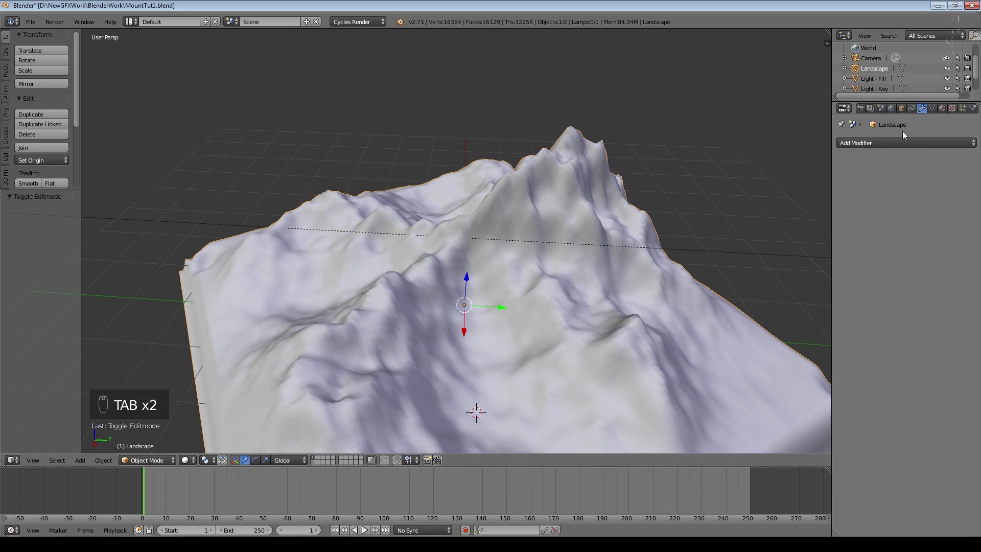
pyautogui.click(905, 139)
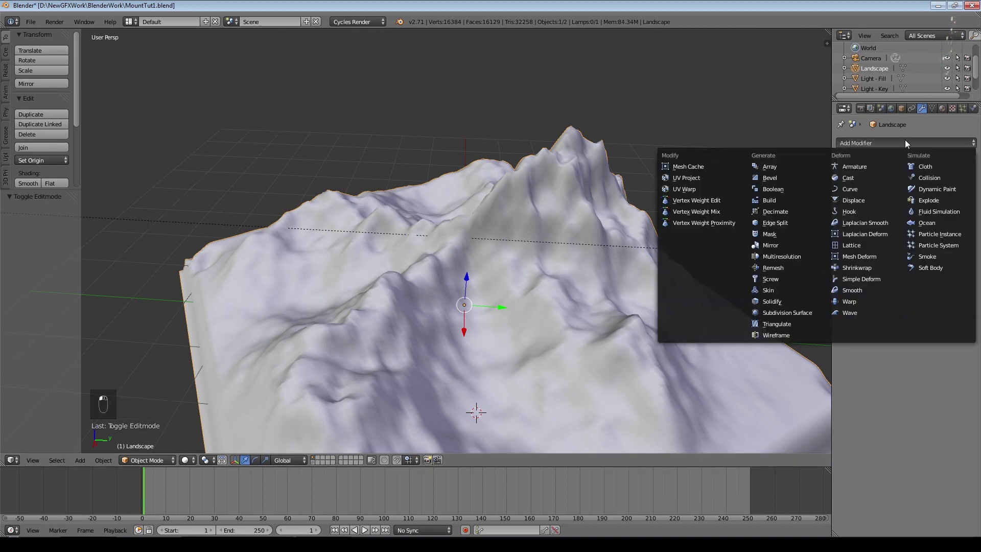
pyautogui.click(883, 198)
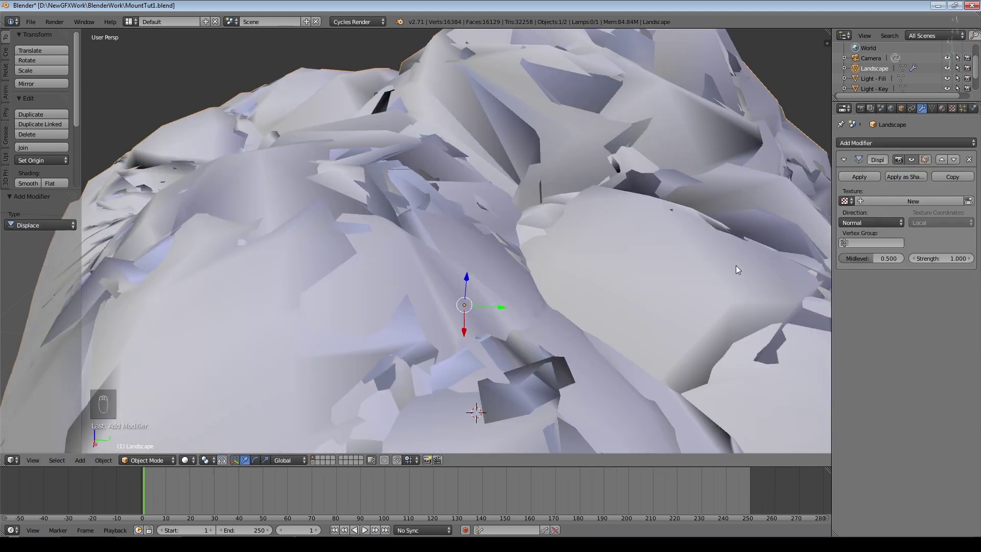
# Create a new texture for the Displace modifier and name it Rock-Large
pyautogui.click(897, 203)
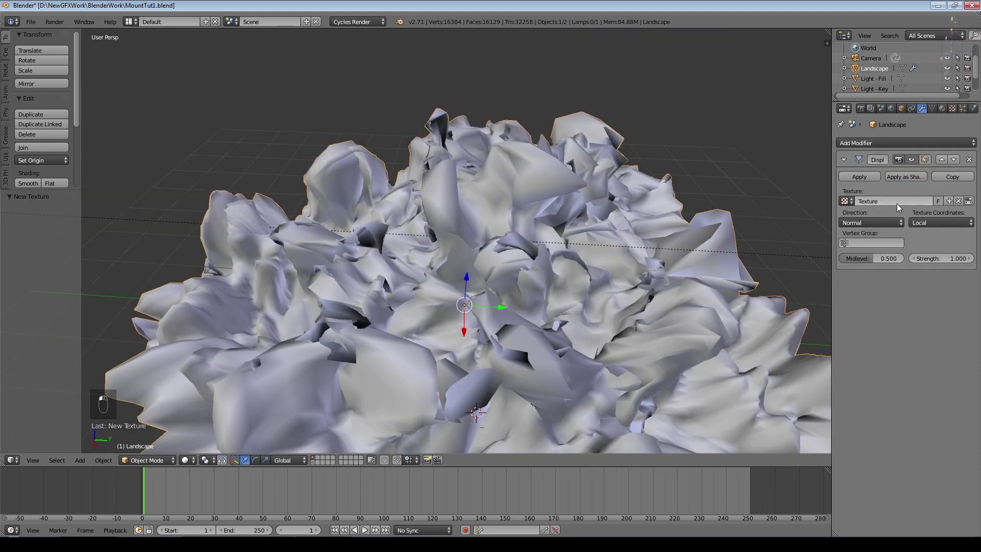
pyautogui.click(904, 200)
pyautogui.write('Rock-Large')
pyautogui.press('Return')
# Change the Rock-Large texture's type to Image or Movie and load the existing image RocksArid0081_1_L.jpg into it
pyautogui.click(968, 201)
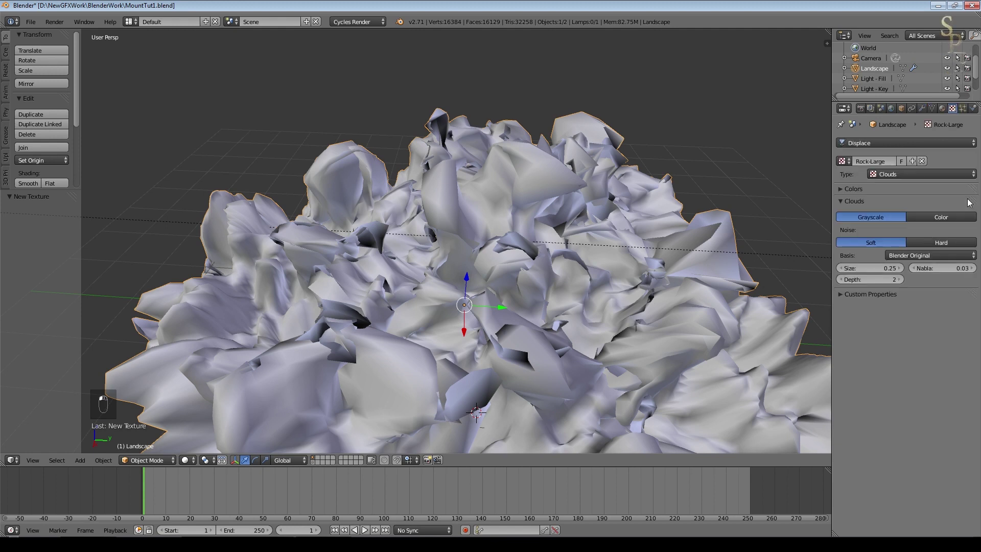
pyautogui.click(902, 173)
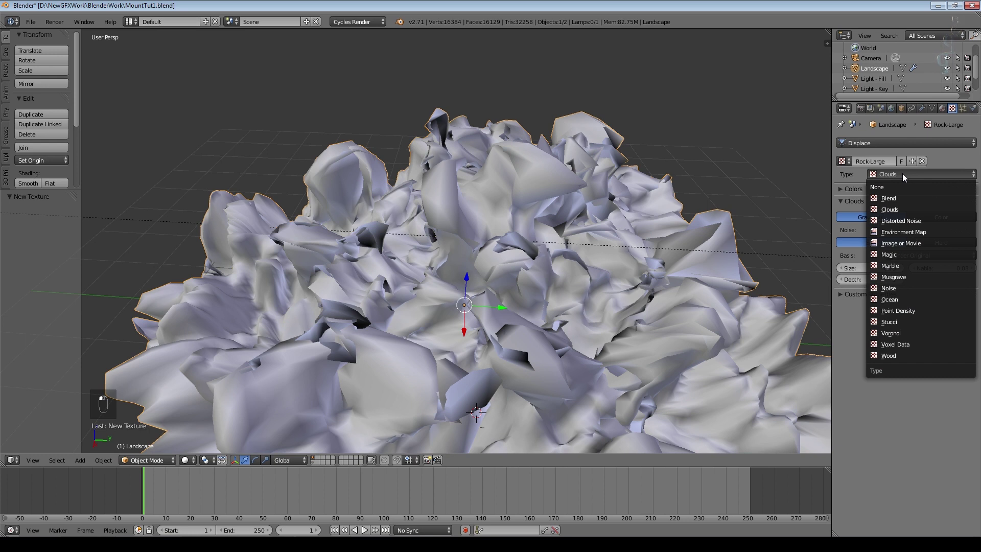
pyautogui.click(901, 244)
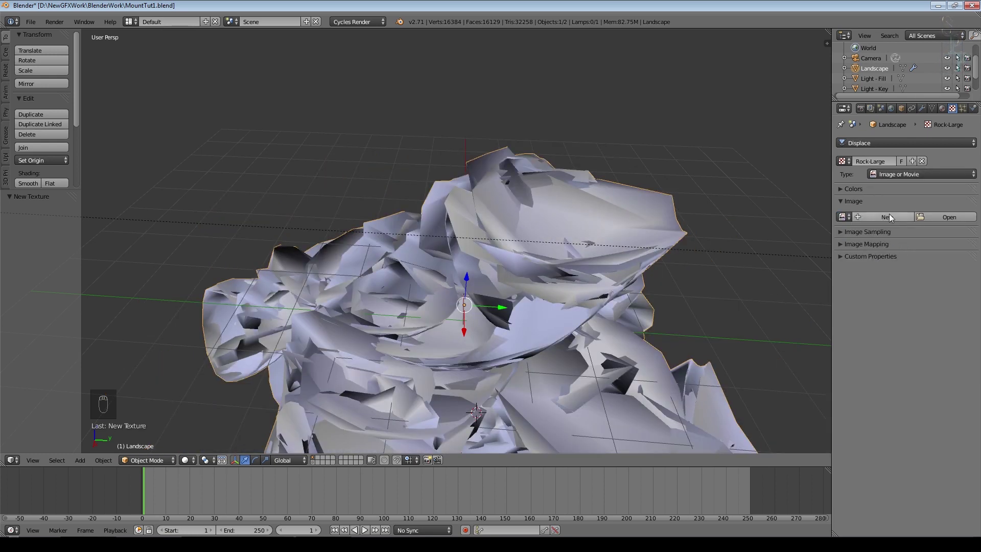
pyautogui.click(842, 217)
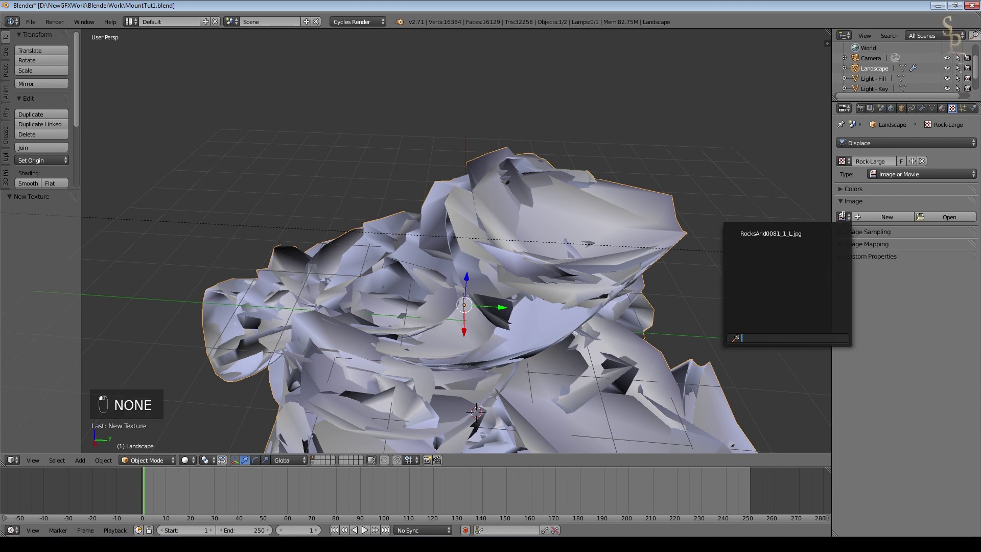
pyautogui.click(766, 232)
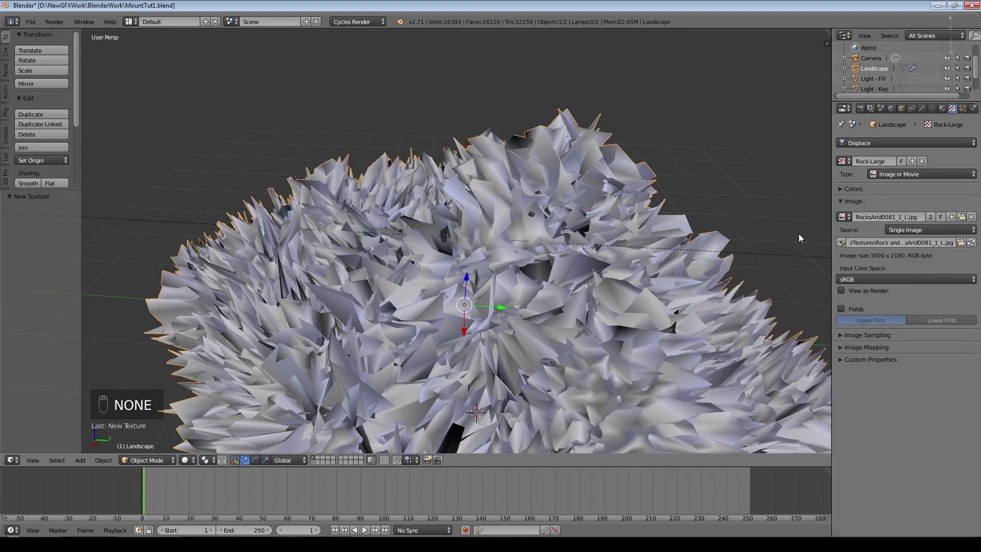
# Set the Displace modifier's texture coordinates to UV, using the map UVMap
pyautogui.click(921, 108)
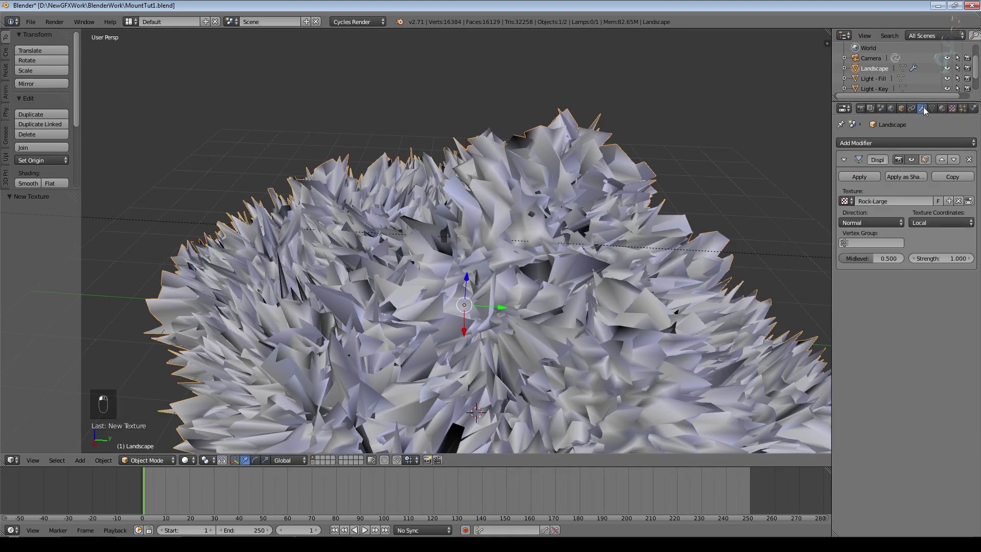
pyautogui.click(922, 223)
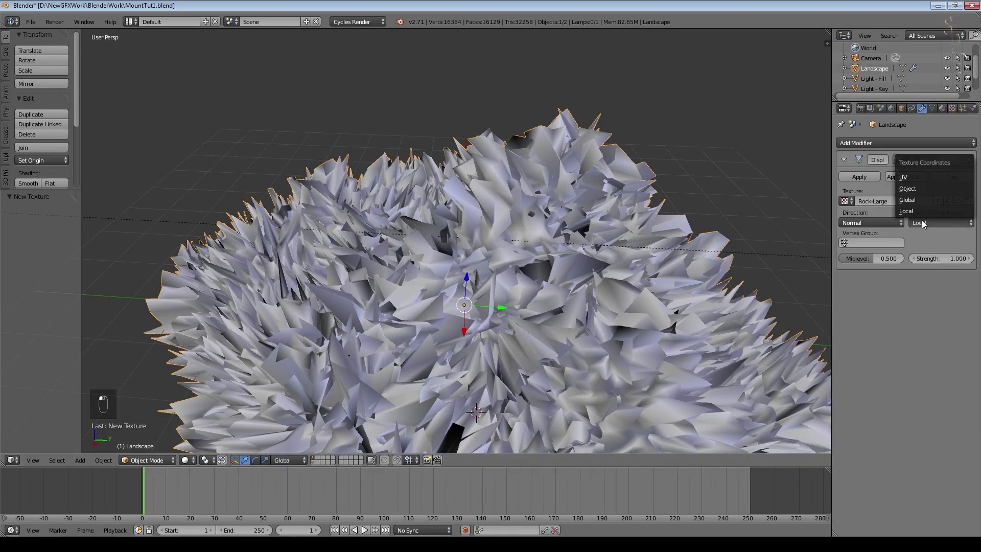
pyautogui.click(916, 178)
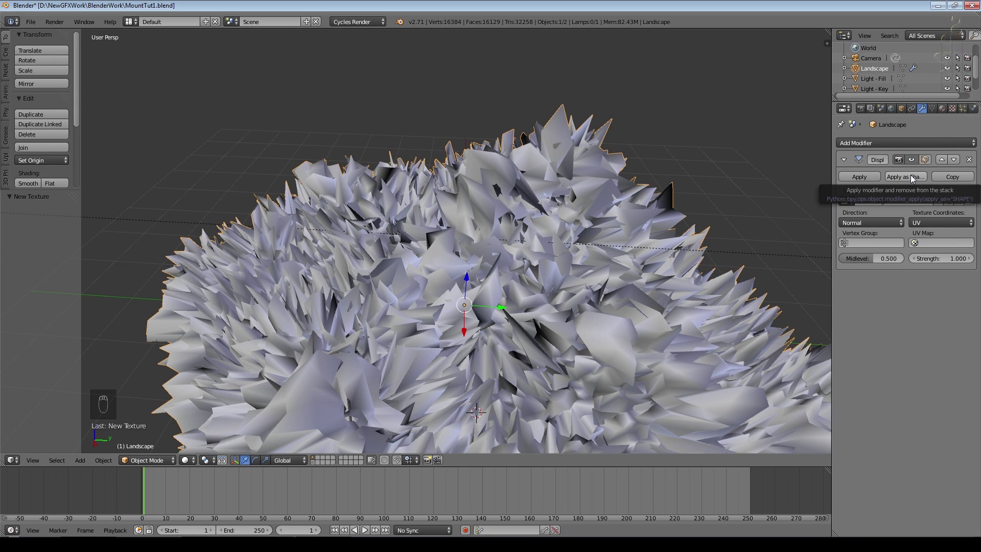
pyautogui.click(935, 238)
pyautogui.click(873, 263)
# Set the Displace modifier's strength to 0.01 and save the file
pyautogui.click(935, 258)
pyautogui.write('0.01')
pyautogui.press('Return')
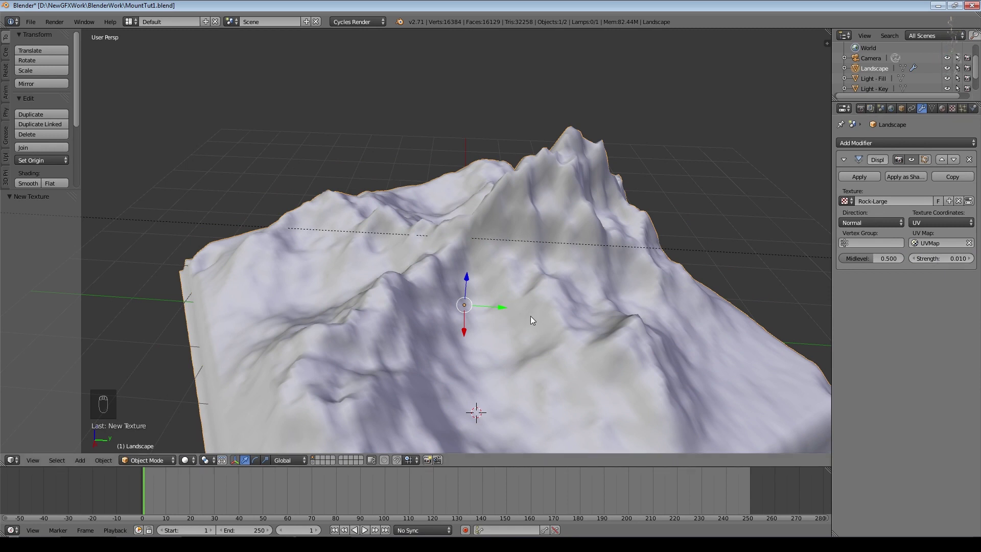
pyautogui.scroll(3, 571, 318)
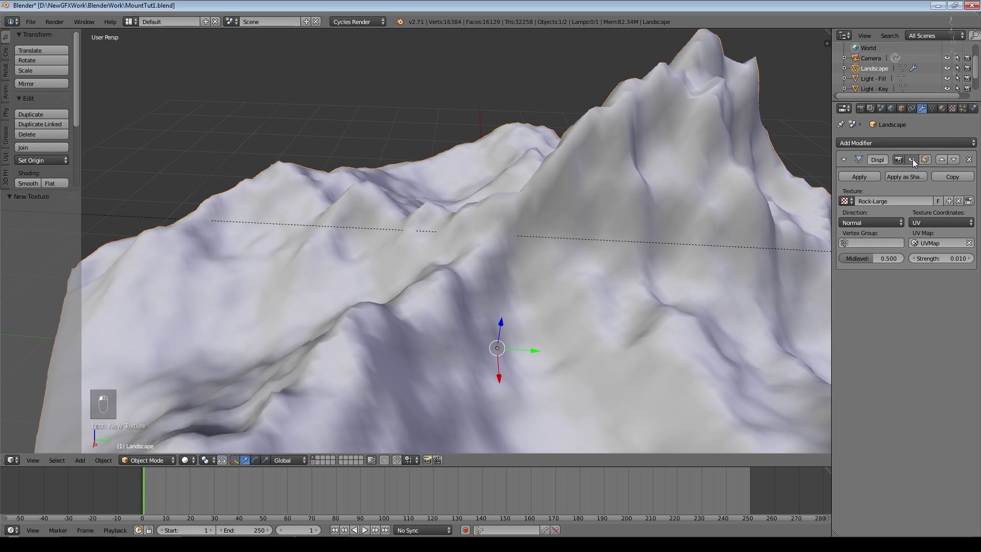
pyautogui.hotkey('ctrl', 's')
# Add a Subdivision Surface modifier to the landscape and place it above the Displace modifier in the stack
pyautogui.click(906, 142)
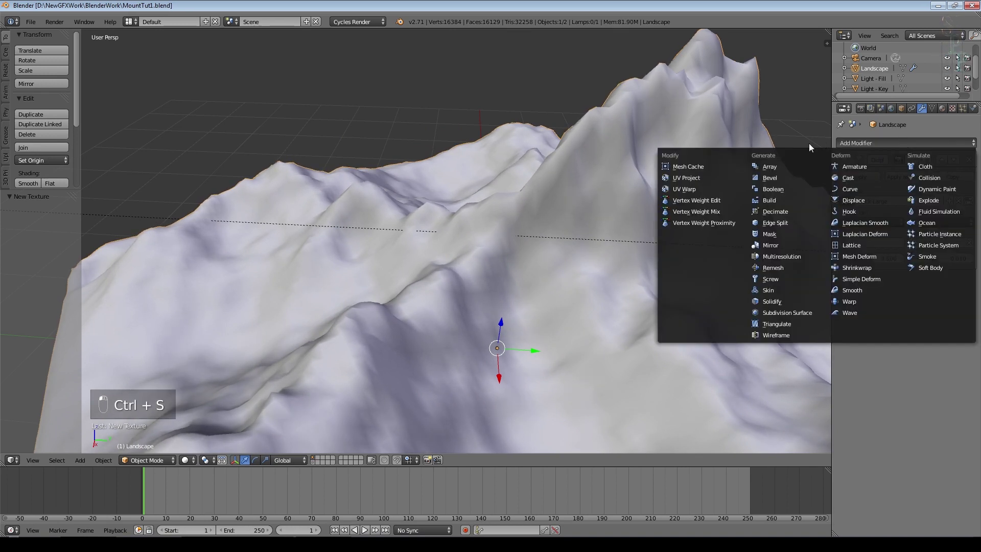
pyautogui.click(786, 309)
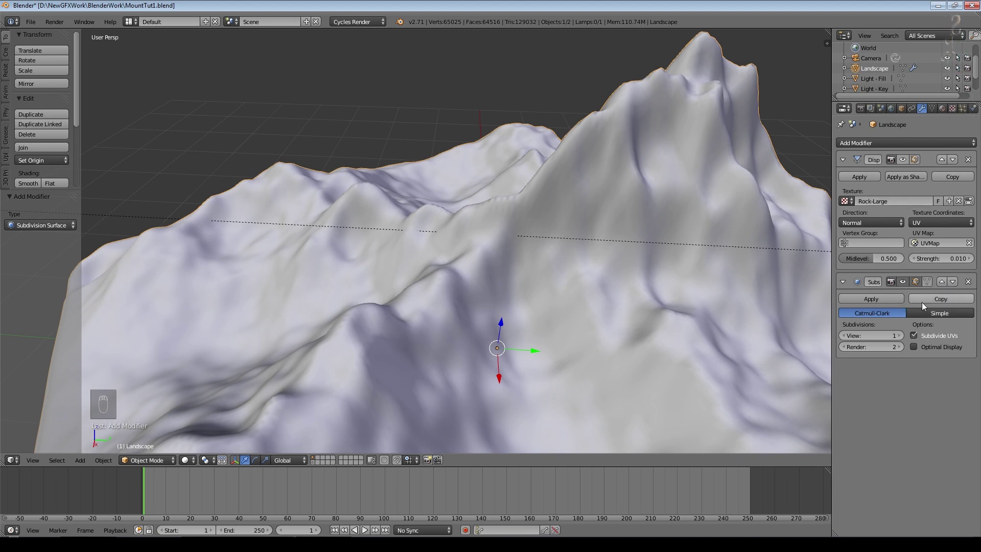
pyautogui.click(941, 282)
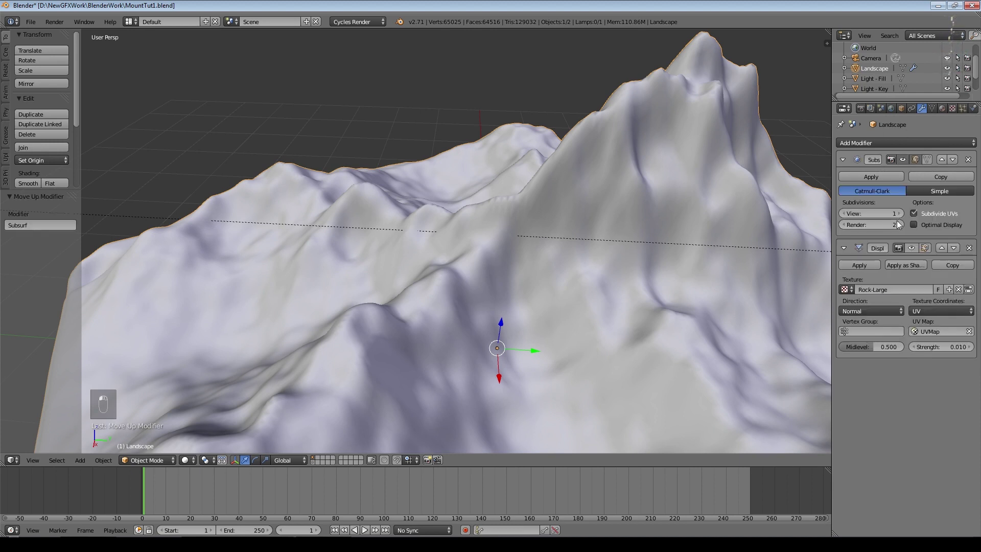
# Set the Subdivision Surface modifier's view subdivisions to 2 and save the file
pyautogui.moveTo(666, 259); pyautogui.dragTo(614, 262, button='middle')
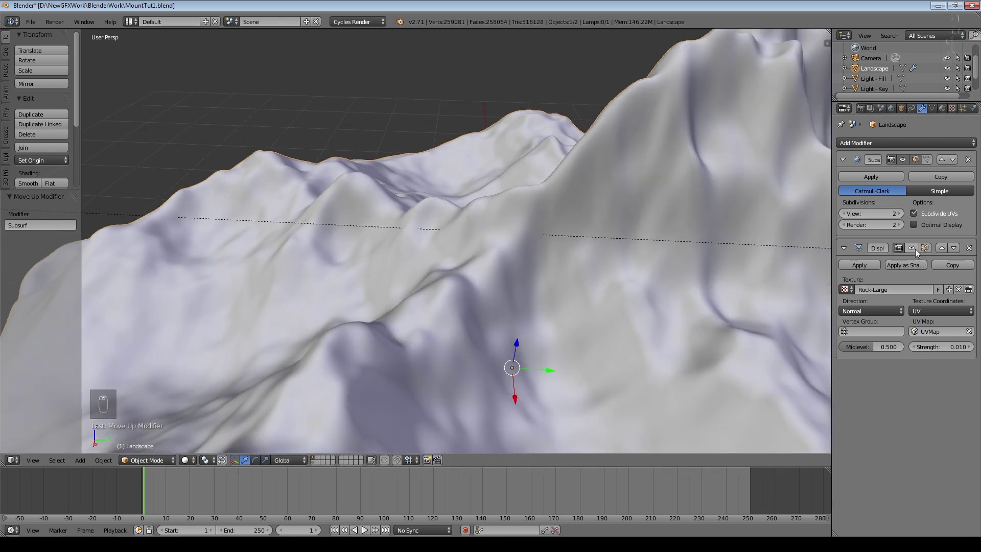
pyautogui.moveTo(574, 270); pyautogui.dragTo(478, 302, button='middle')
pyautogui.hotkey('ctrl', 's')
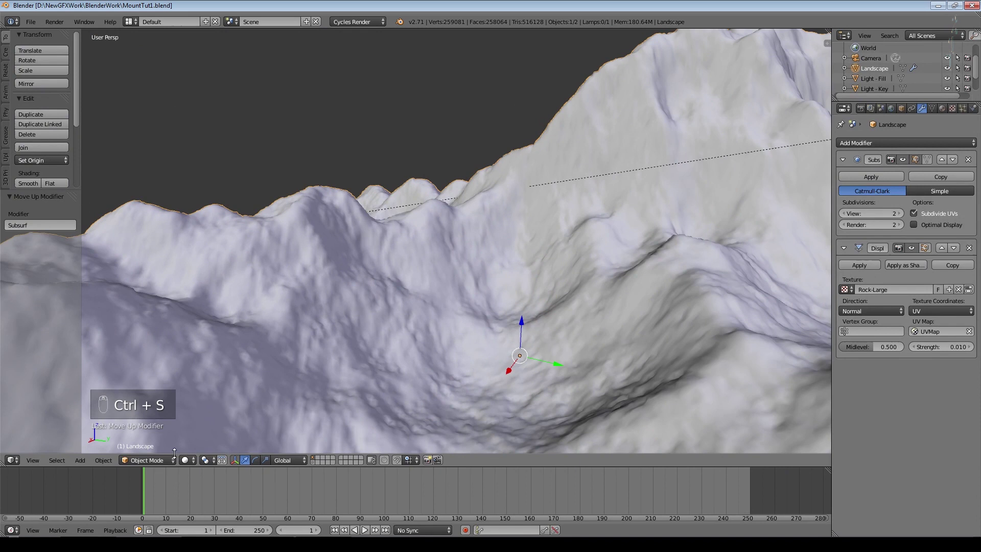
# Preview the displaced landscape in rendered shading and return the viewport to solid shading
pyautogui.click(185, 459)
pyautogui.press('Return')
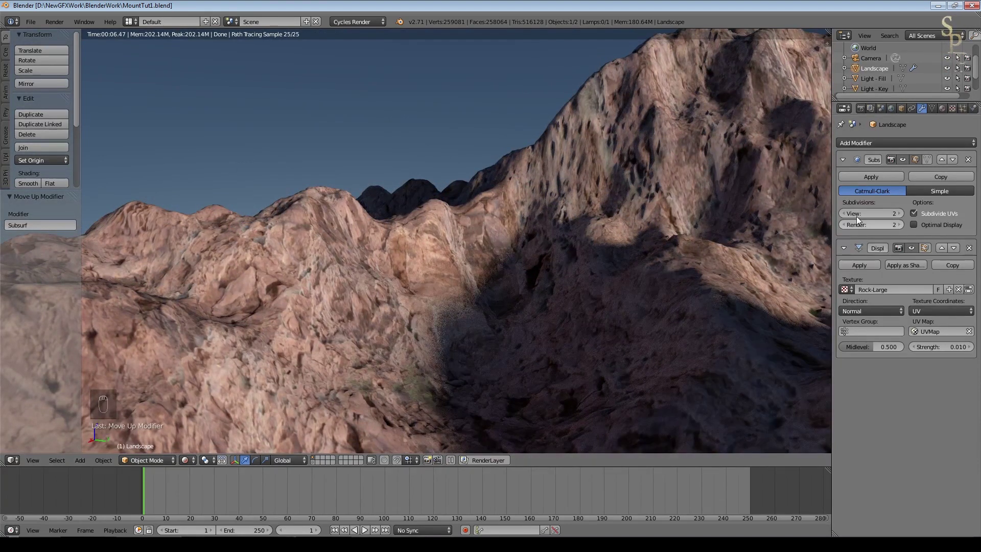
pyautogui.click(185, 460)
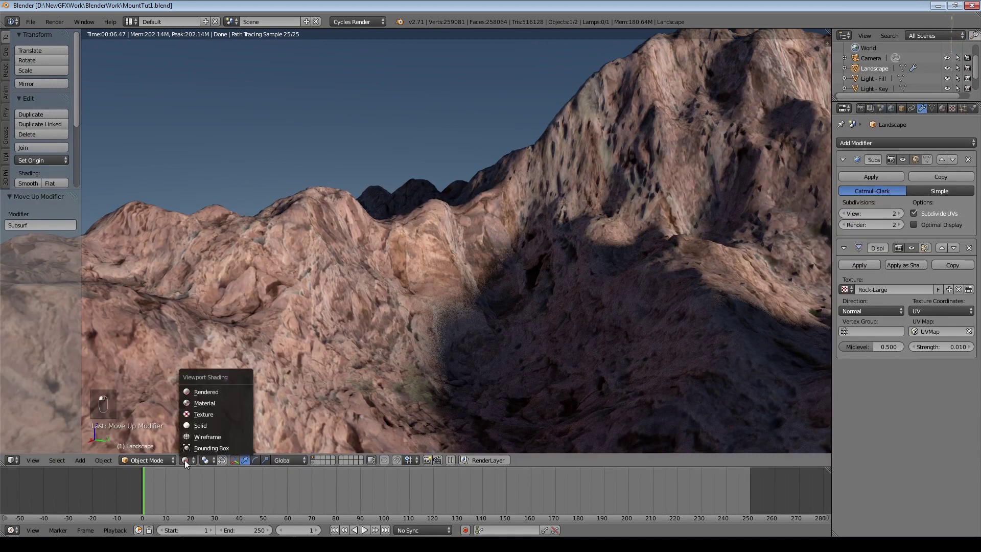
pyautogui.click(202, 426)
# Subdivide the entire landscape mesh with one cut in Edit Mode, return to Object Mode and save the file
pyautogui.press('Tab')
pyautogui.press('a')
pyautogui.press('a')
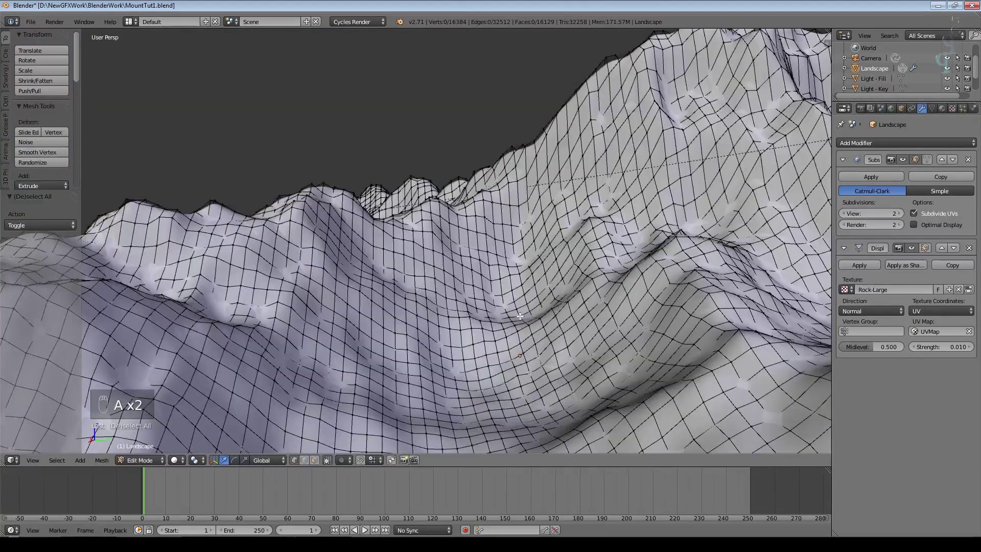
pyautogui.press('a')
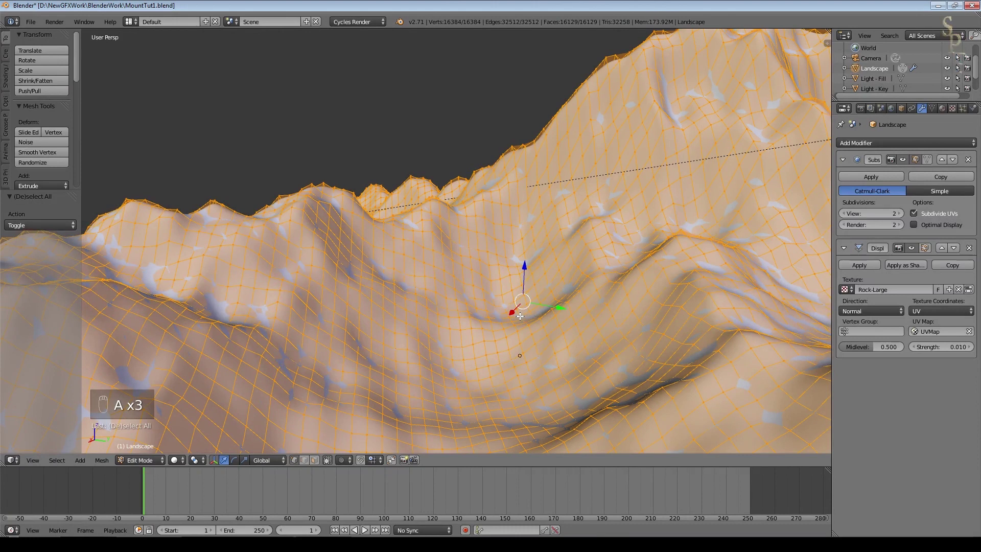
pyautogui.press('w')
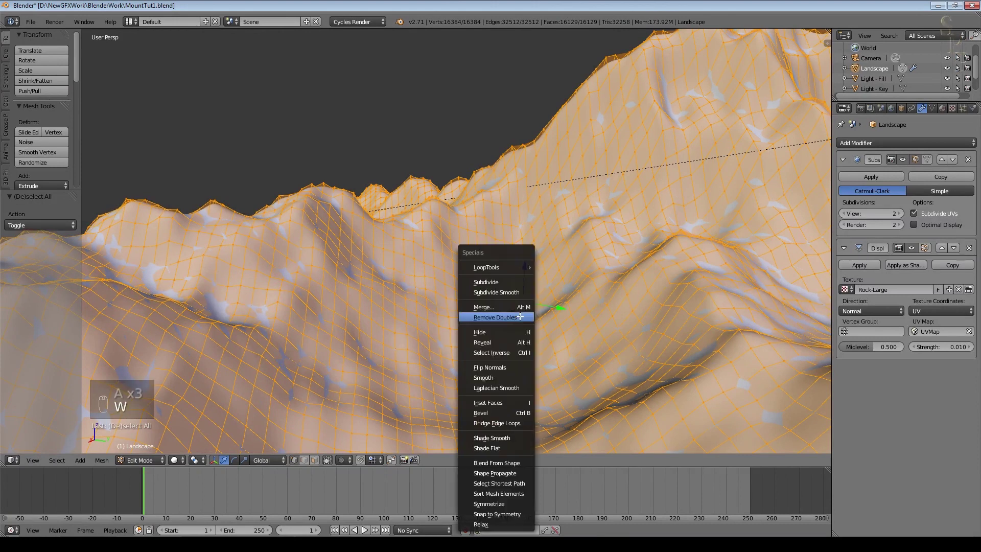
pyautogui.click(512, 283)
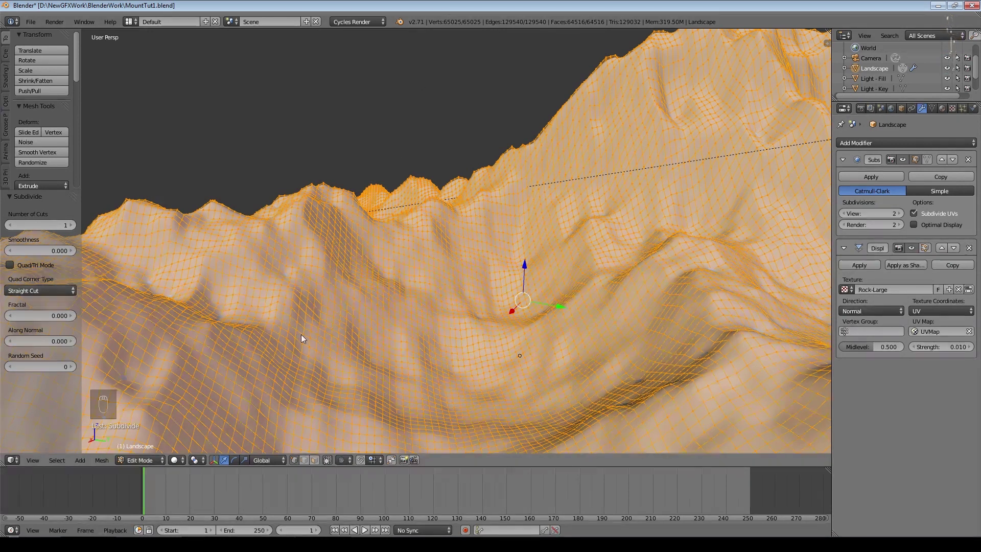
pyautogui.press('Tab')
pyautogui.hotkey('ctrl', 's')
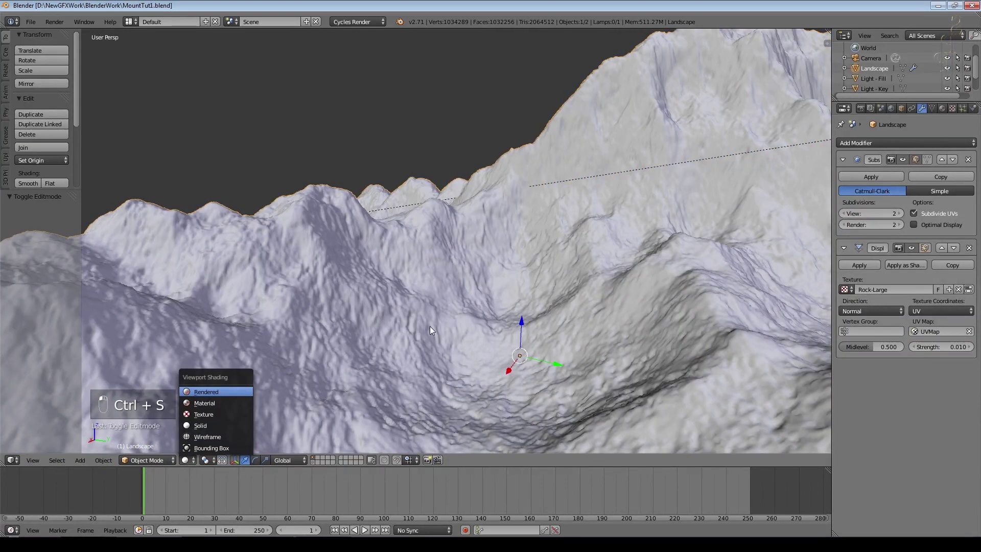
# Check the denser landscape in rendered shading, and examine the mountain's surface detail from several sides in solid shading
pyautogui.press('Return')
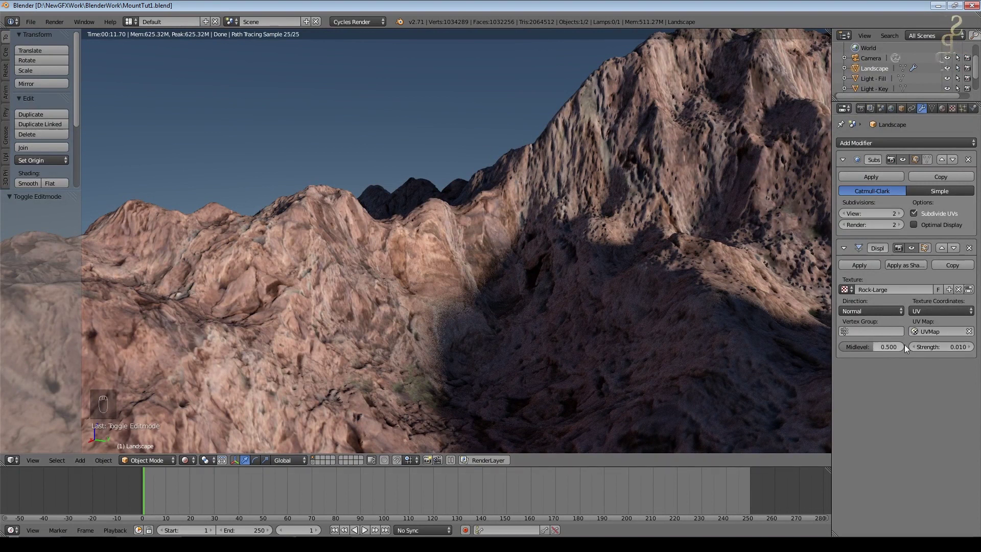
pyautogui.hotkey('shift', 'z')
pyautogui.moveTo(602, 330)
pyautogui.mouseDown(button='middle')
pyautogui.moveTo(630, 358)
pyautogui.moveTo(492, 290)
pyautogui.moveTo(452, 282)
pyautogui.moveTo(428, 291)
pyautogui.moveTo(356, 436)
pyautogui.mouseUp(button='middle')
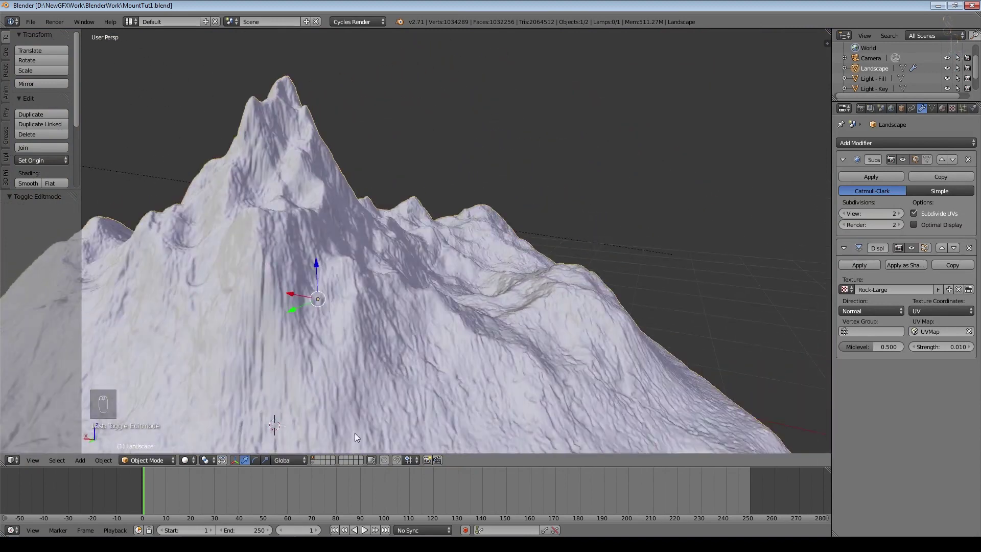
pyautogui.moveTo(524, 315); pyautogui.dragTo(549, 315, button='middle')
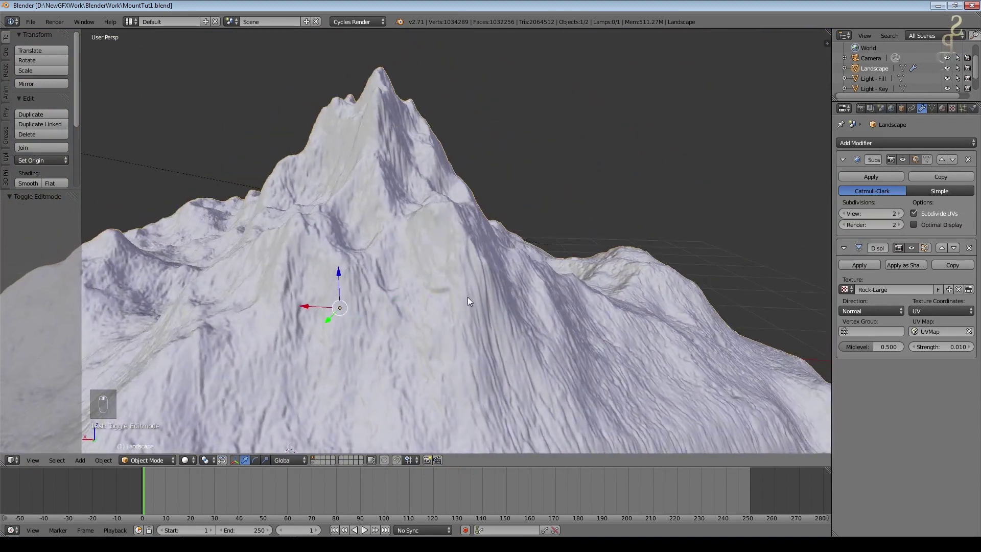
pyautogui.moveTo(339, 327); pyautogui.dragTo(684, 261, button='middle')
pyautogui.scroll(4, 724, 277)
pyautogui.scroll(-3, 724, 276)
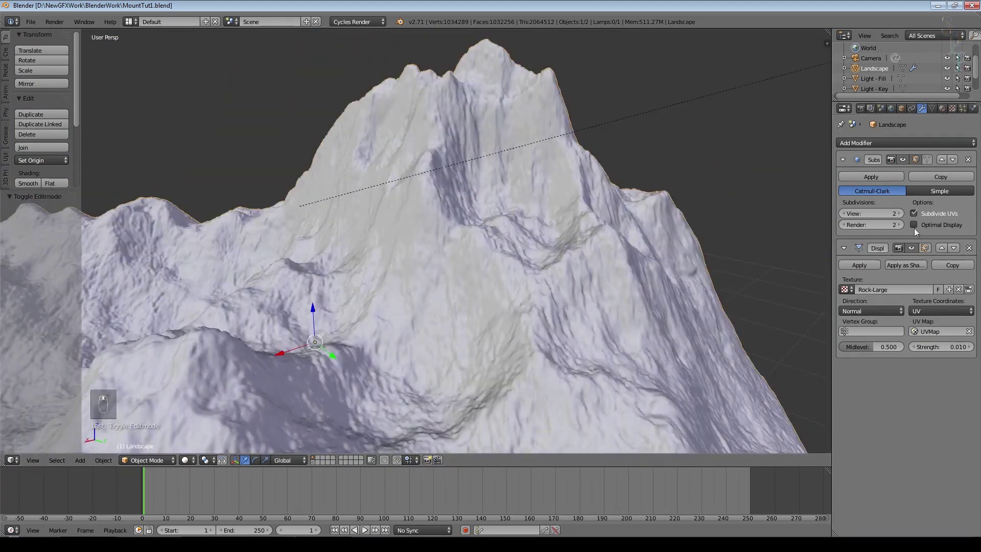
# Add a second Displace modifier with strength 0.001 and turn off the Subdivision Surface modifier's viewport display
pyautogui.click(895, 142)
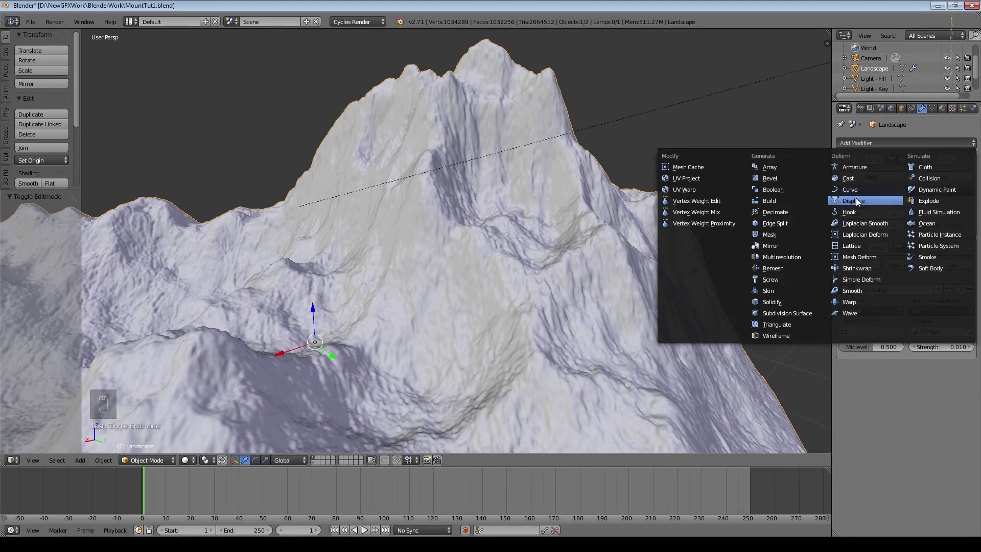
pyautogui.click(857, 200)
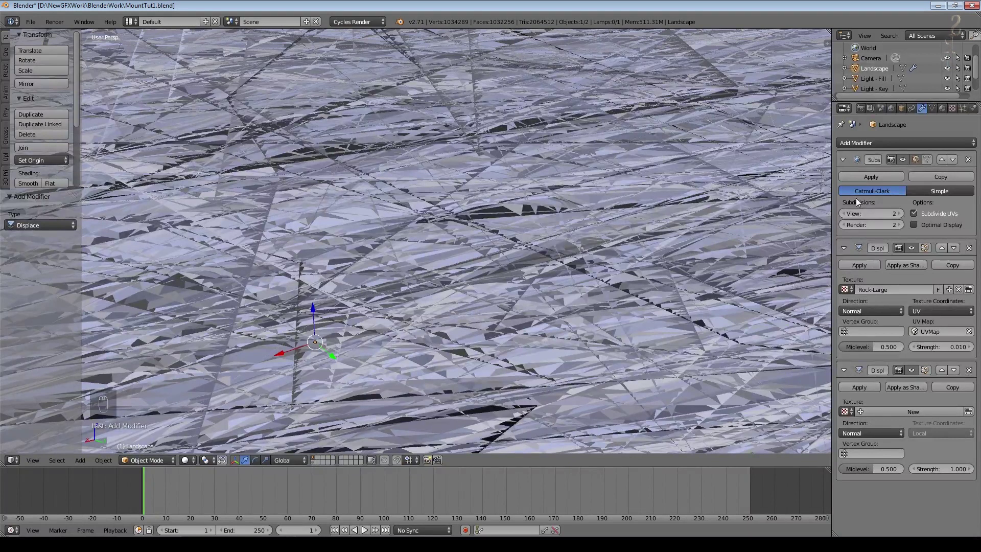
pyautogui.press('Home')
pyautogui.press('Delete')
pyautogui.press('End')
pyautogui.write('01')
pyautogui.press('Return')
pyautogui.click(902, 160)
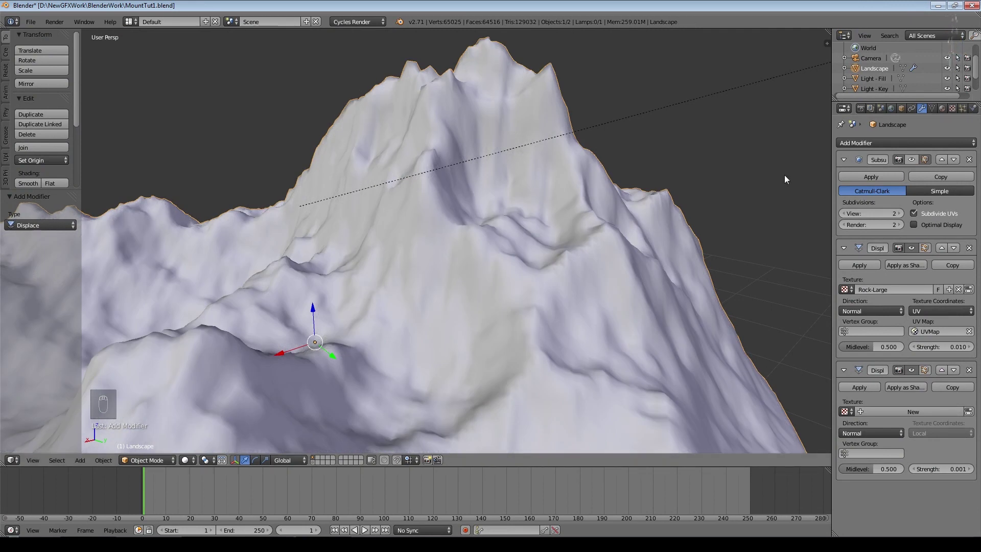
# Give the second Displace modifier a new texture named Rock-Small, and set its texture coordinates to UV with the UVMap map
pyautogui.moveTo(783, 175); pyautogui.dragTo(653, 184, button='middle')
pyautogui.click(911, 409)
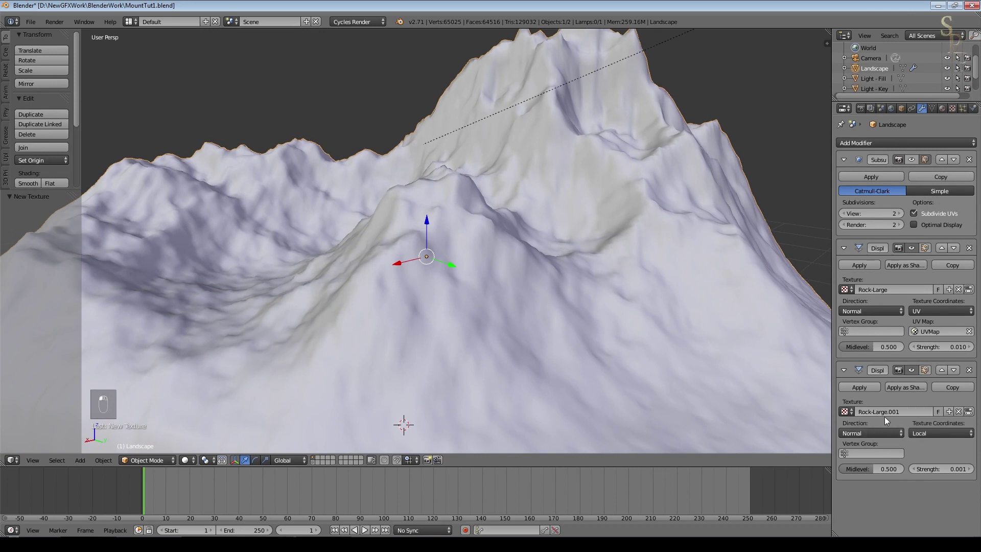
pyautogui.click(908, 409)
pyautogui.press('BackSpace')
pyautogui.press('BackSpace')
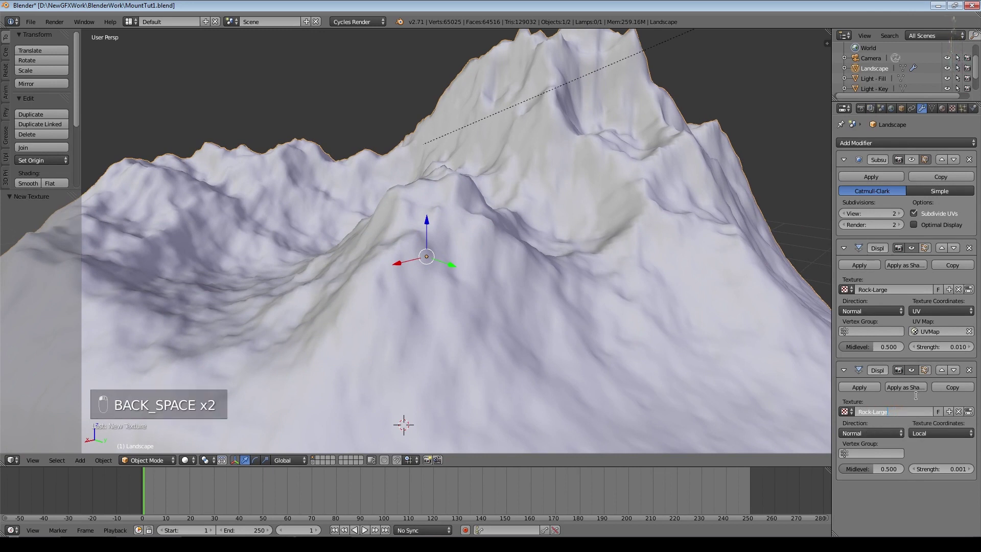
pyautogui.write('Rock-Small')
pyautogui.press('Return')
pyautogui.click(950, 434)
pyautogui.click(912, 386)
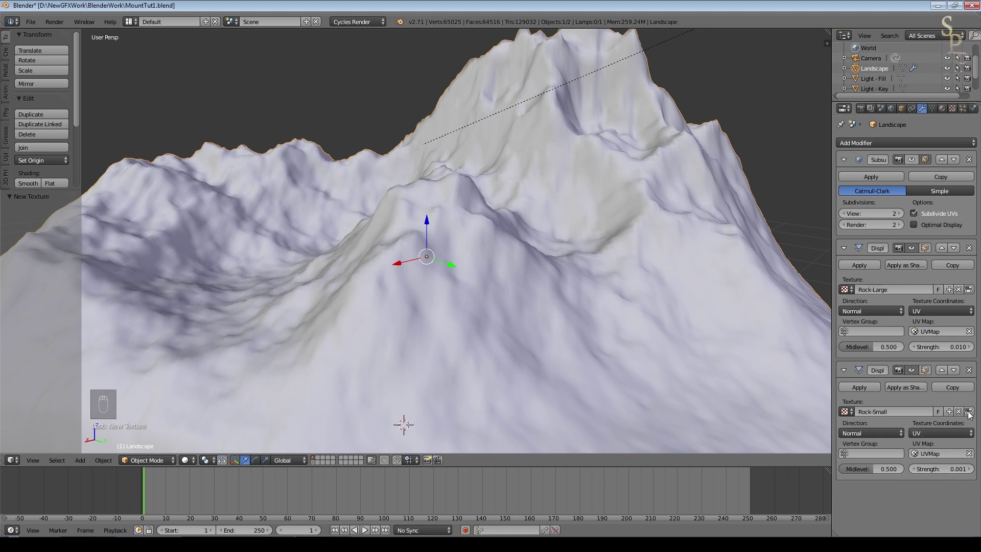
# Load the grey RockSmooth0078 SPEC image from the Rock and Stone folder into the Rock-Small texture
pyautogui.click(969, 411)
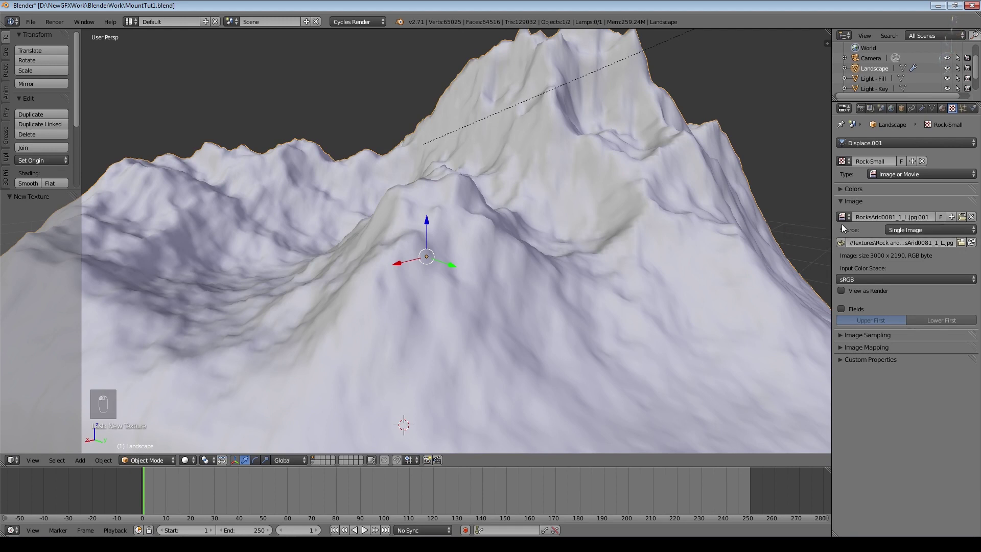
pyautogui.click(962, 217)
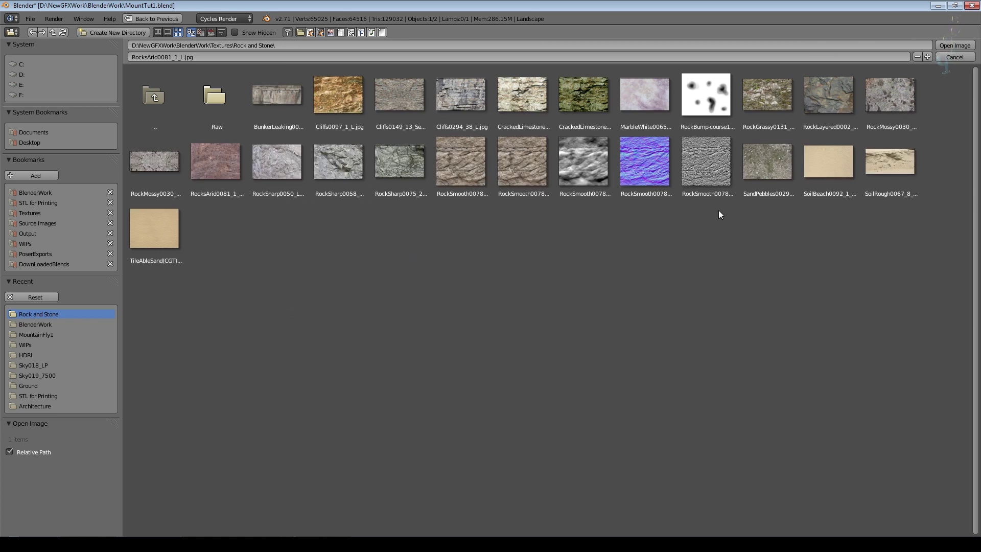
pyautogui.click(706, 161)
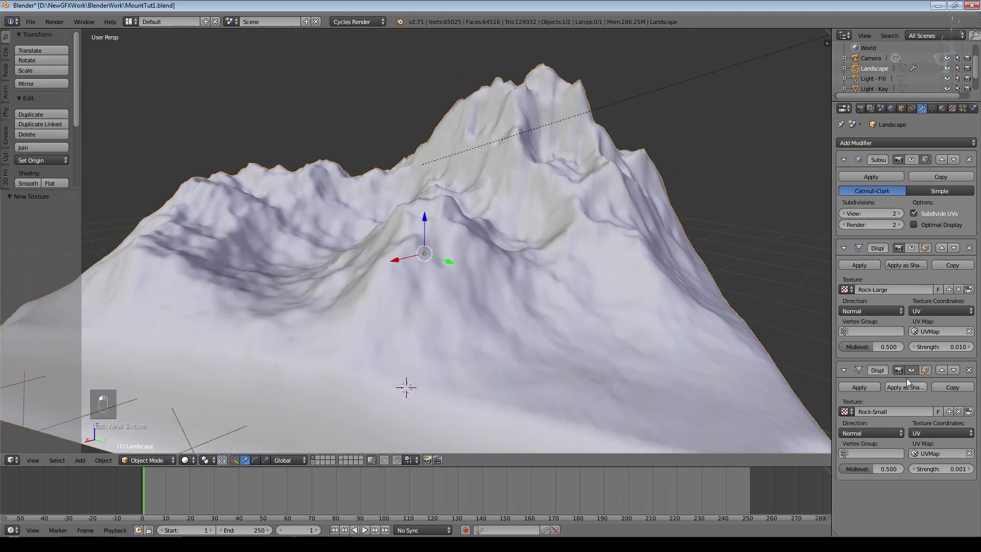
# Set the second Displace modifier's strength to 0.01
pyautogui.click(936, 468)
pyautogui.press('BackSpace')
pyautogui.write('.01')
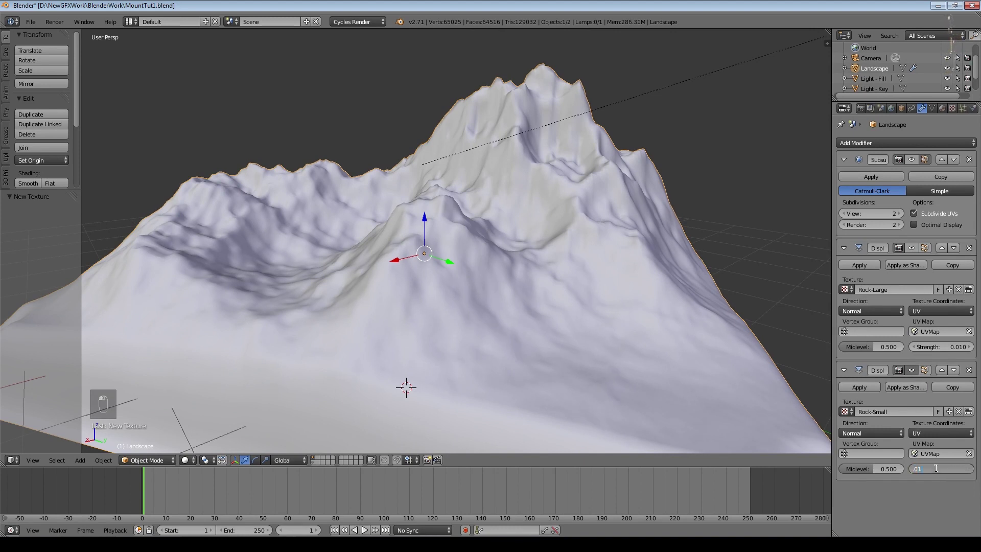
pyautogui.press('Return')
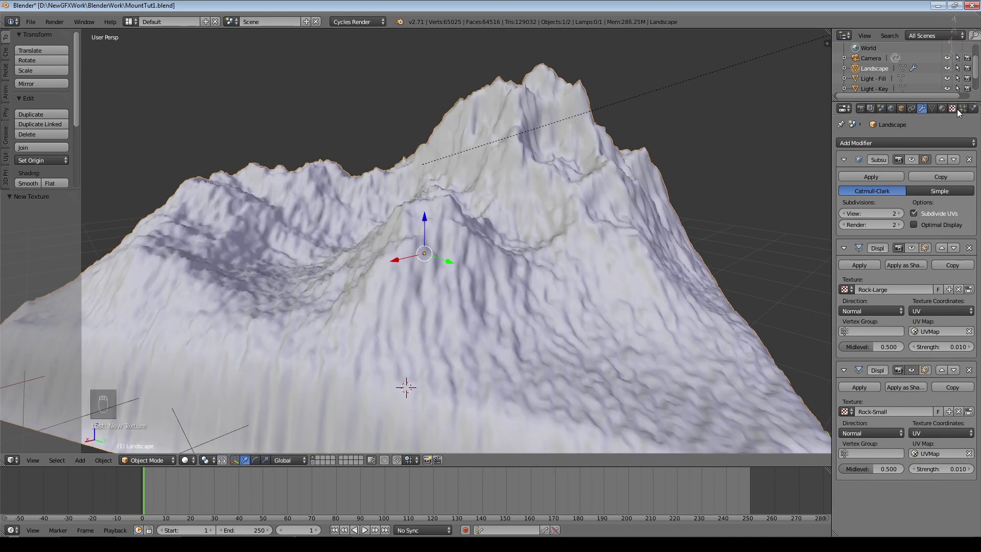
# Set the Rock-Small texture's image mapping to repeat 2 times in both X and Y
pyautogui.click(968, 411)
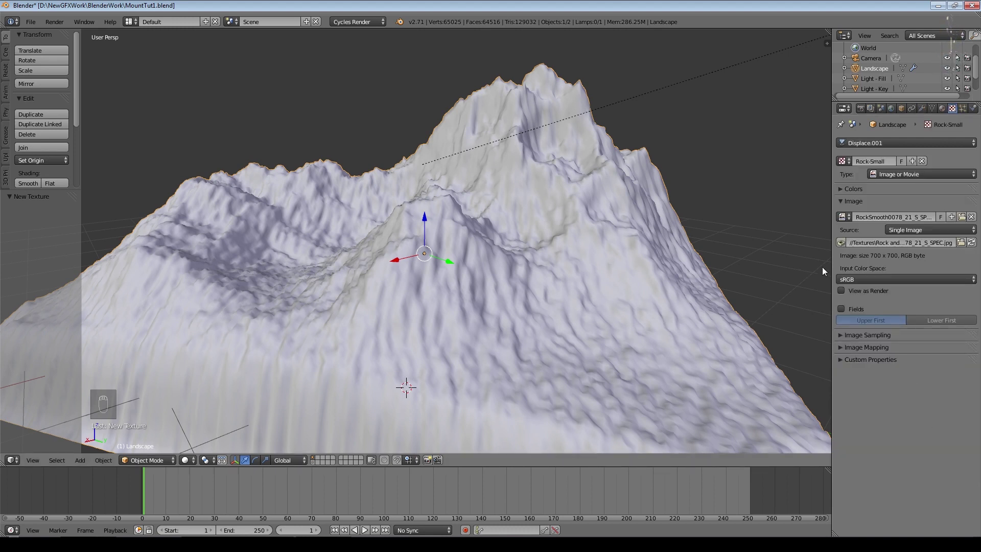
pyautogui.click(840, 335)
pyautogui.click(841, 441)
pyautogui.scroll(-1, 851, 333)
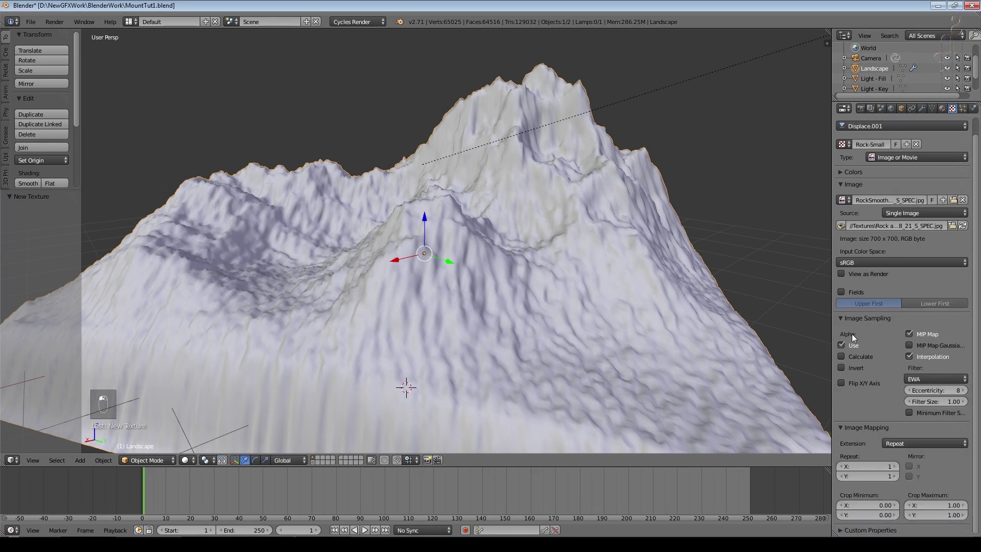
pyautogui.click(865, 465)
pyautogui.write('2')
pyautogui.press('Tab')
pyautogui.write('2')
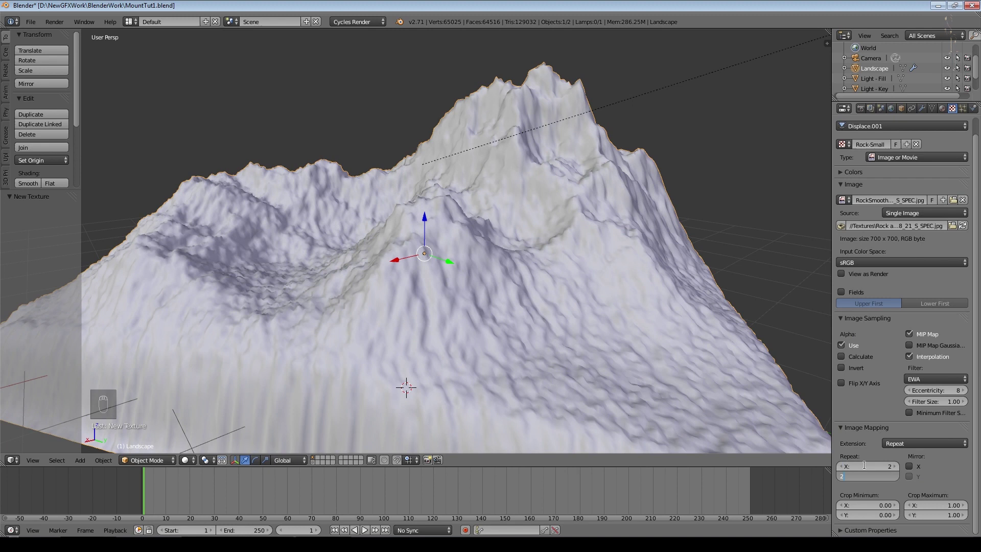
pyautogui.press('Return')
# Increase the Rock-Small texture's image mapping repeat to 4 in both X and Y
pyautogui.click(865, 465)
pyautogui.write('4')
pyautogui.press('Tab')
pyautogui.write('4')
pyautogui.press('Return')
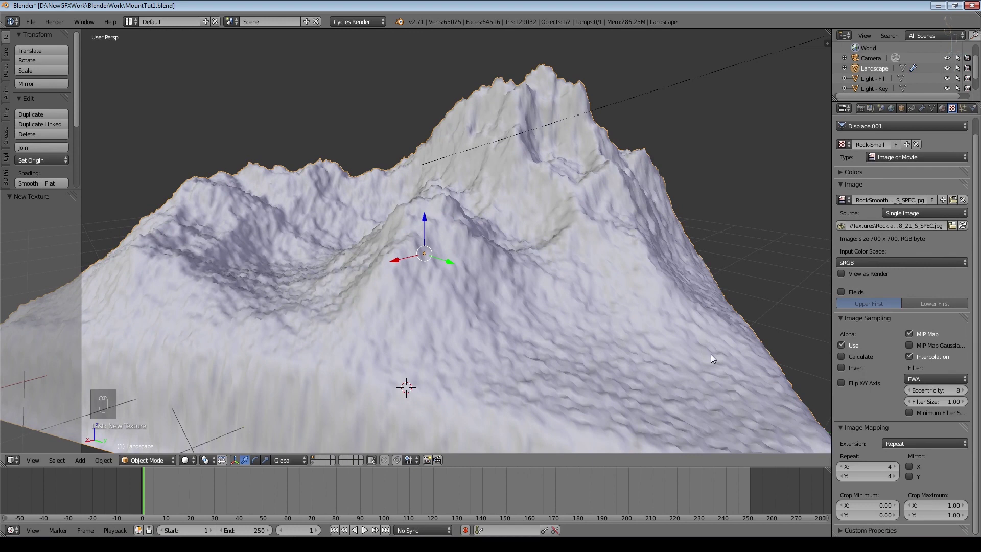
# Save the file and, with the Subdivision Surface modifier shown in the viewport, set the second Displace modifier's strength to 0.001
pyautogui.click(922, 108)
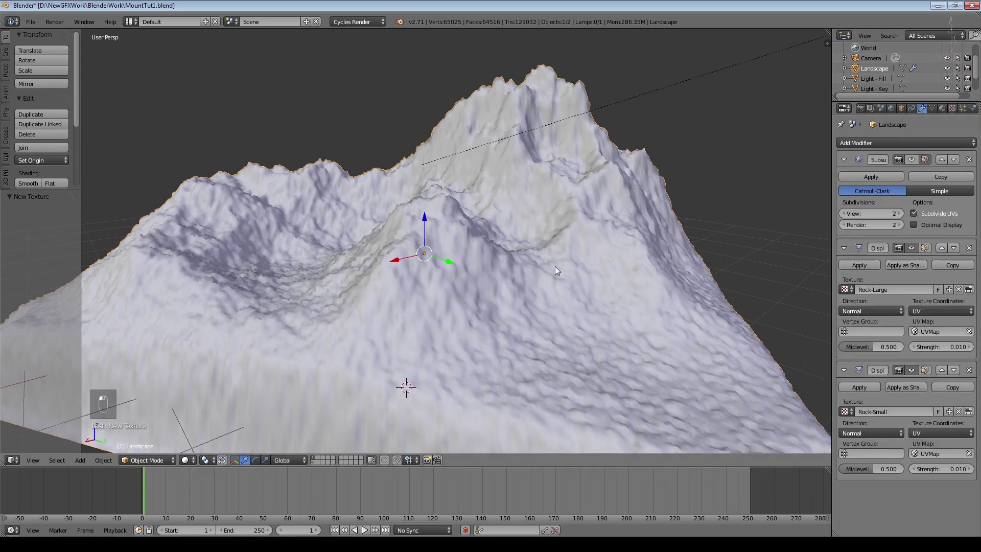
pyautogui.hotkey('ctrl', 's')
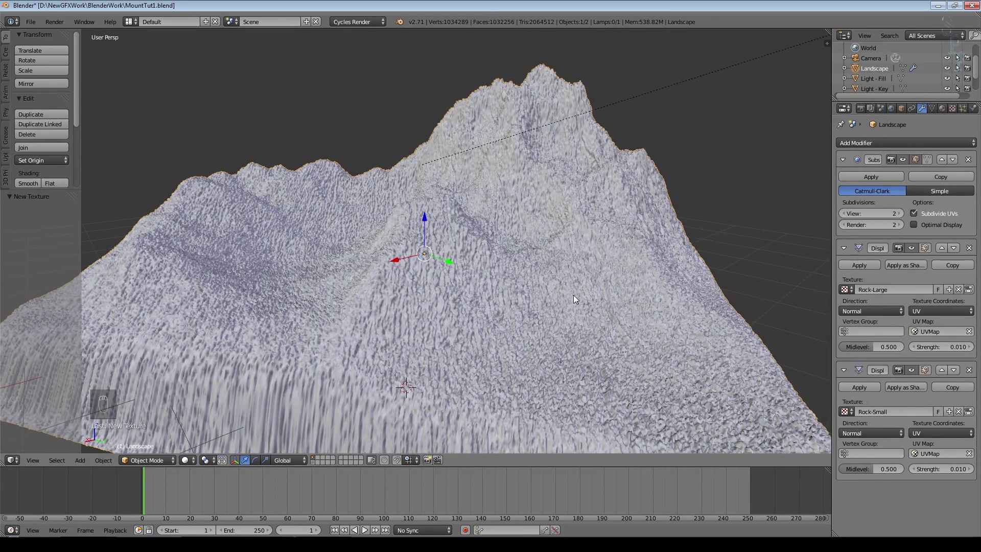
pyautogui.scroll(3, 573, 295)
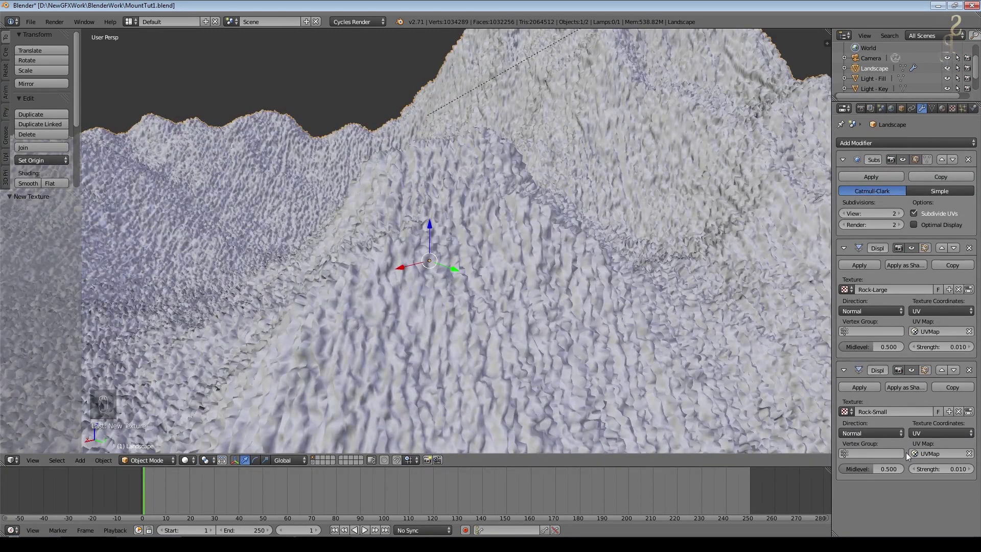
pyautogui.click(942, 468)
pyautogui.write('.001')
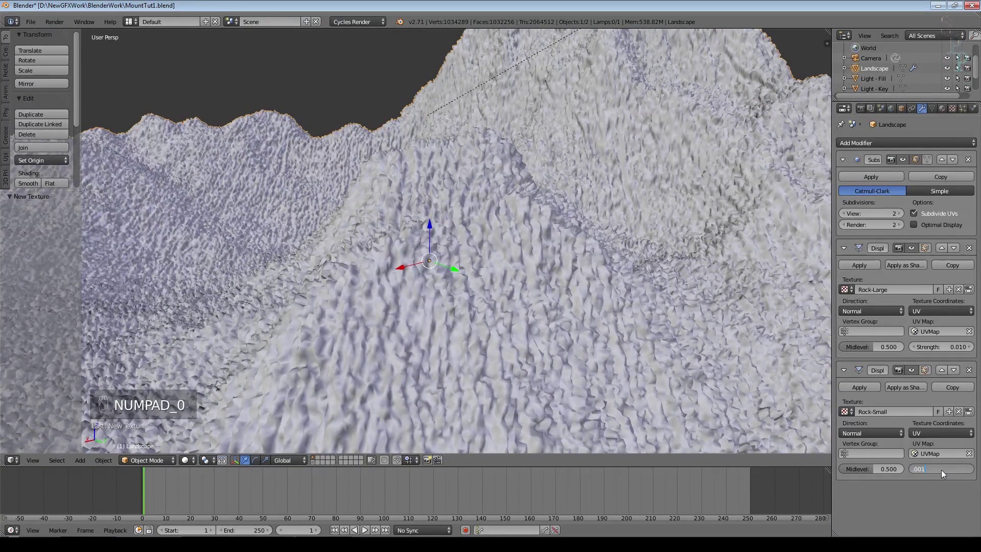
pyautogui.press('Return')
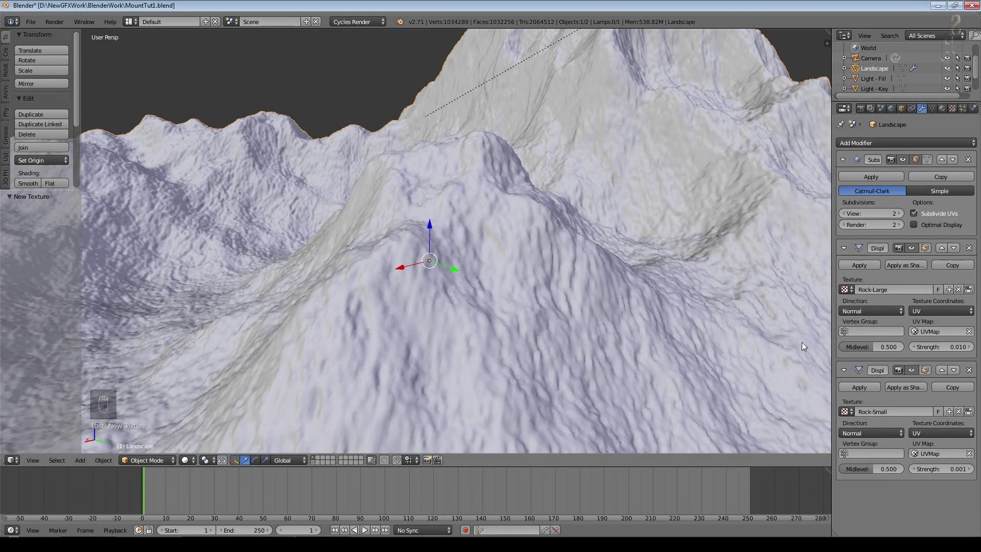
# Save the file and preview the finely displaced mountain up close in rendered shading
pyautogui.scroll(-1, 399, 367)
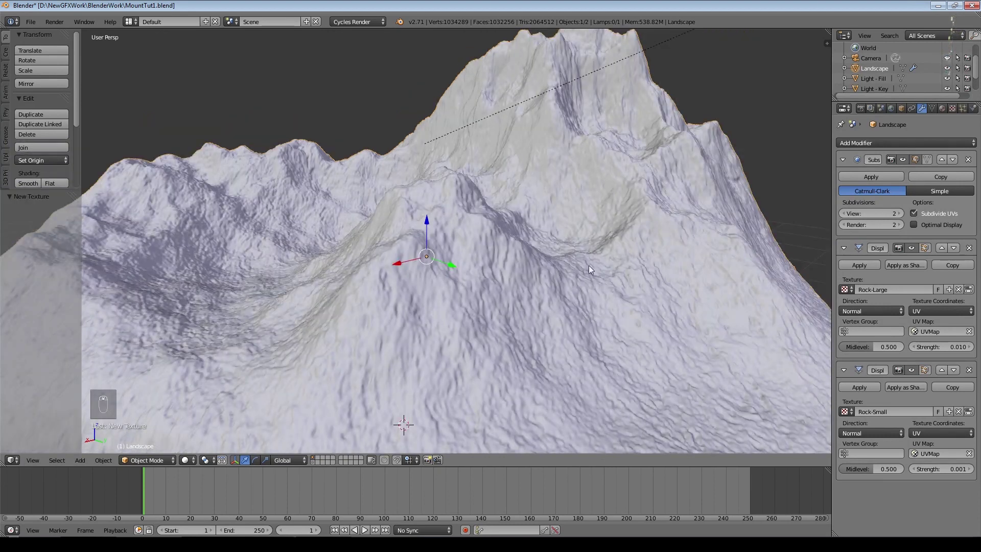
pyautogui.moveTo(390, 315); pyautogui.dragTo(380, 296, button='middle')
pyautogui.hotkey('ctrl', 's')
pyautogui.click(185, 460)
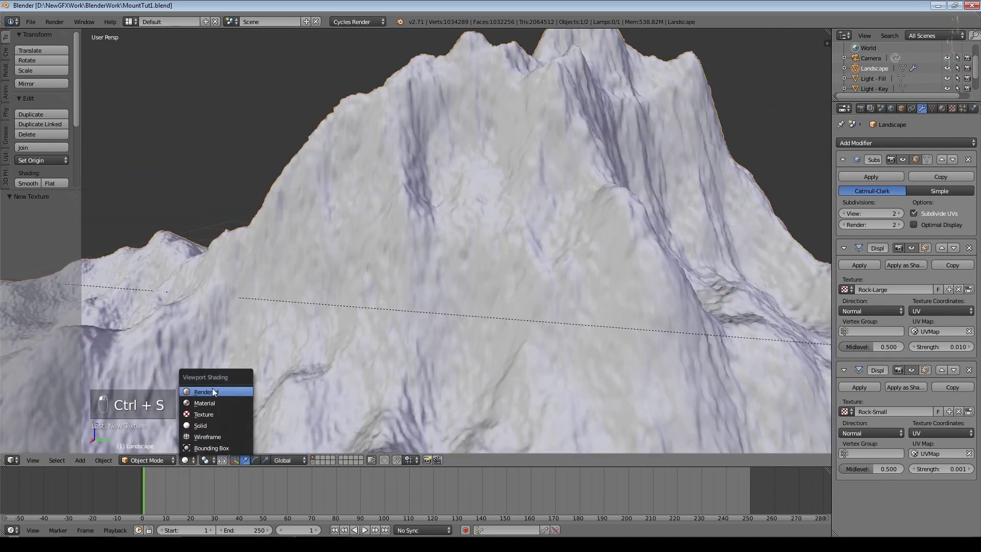
pyautogui.click(212, 388)
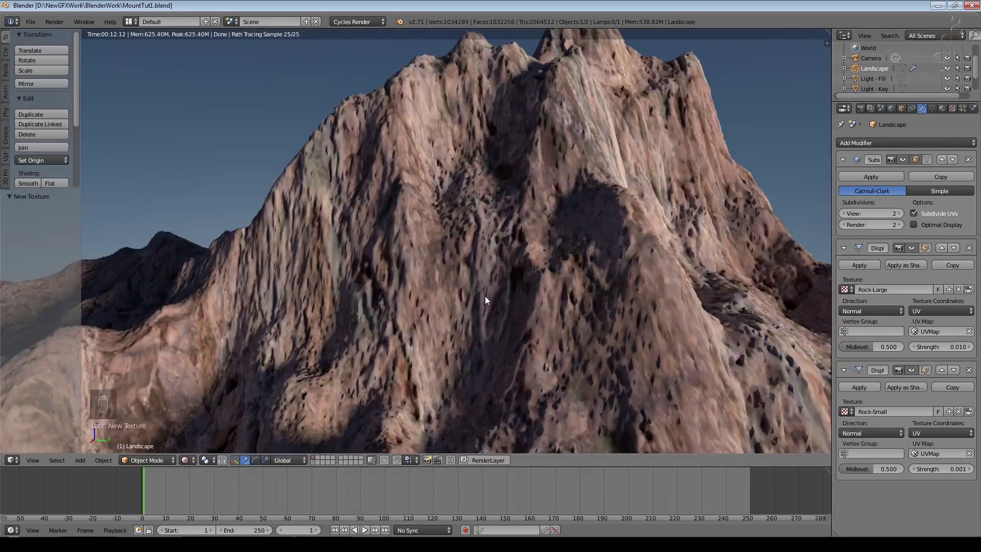
# Set the strength of the Displace modifier using the Rock-Large texture to 0.005
pyautogui.scroll(-5, 485, 295)
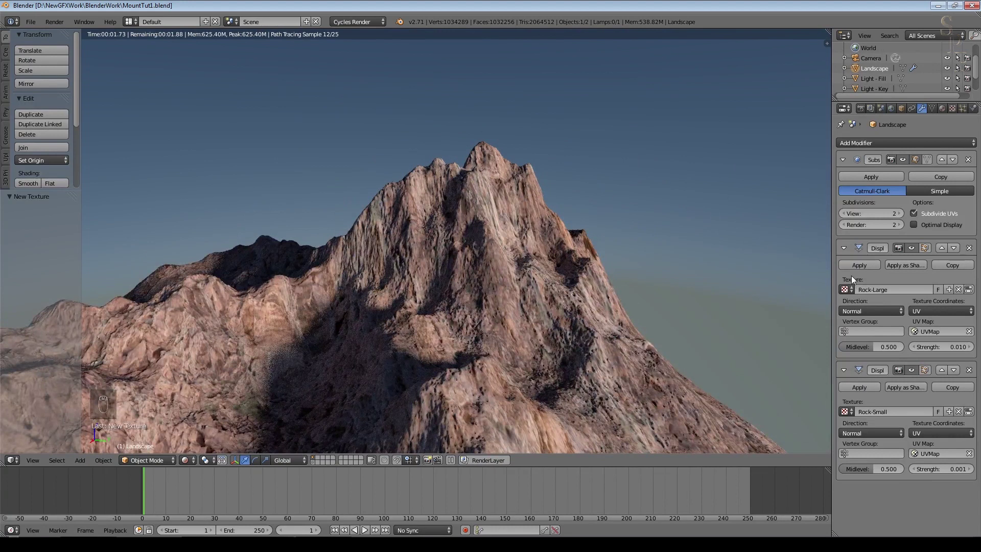
pyautogui.click(931, 346)
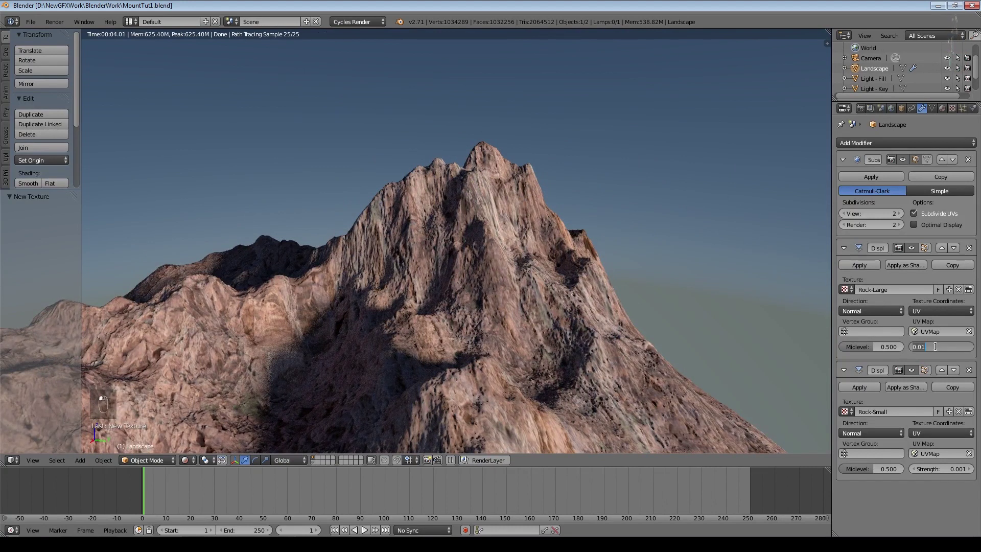
pyautogui.write('005')
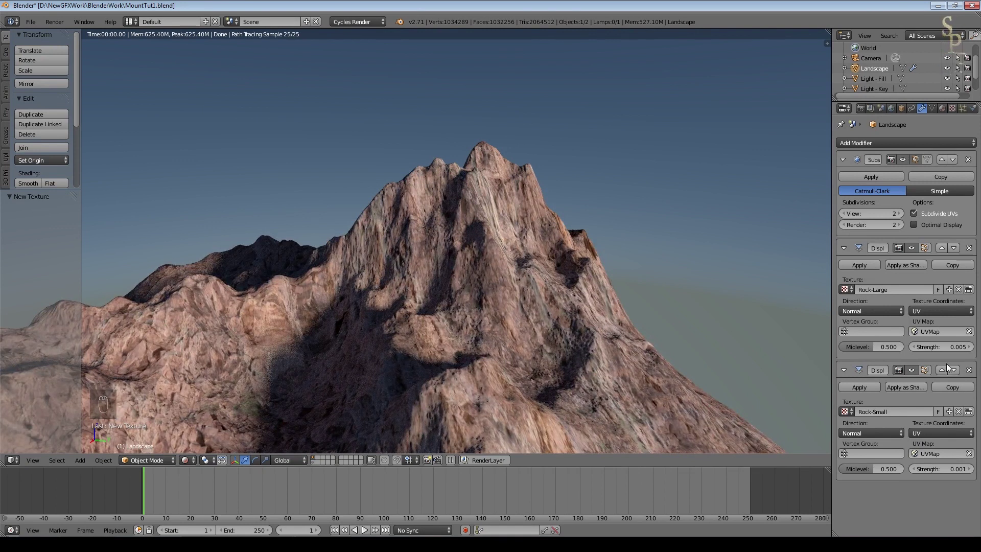
# Return the viewport to solid shading and save the file
pyautogui.click(187, 460)
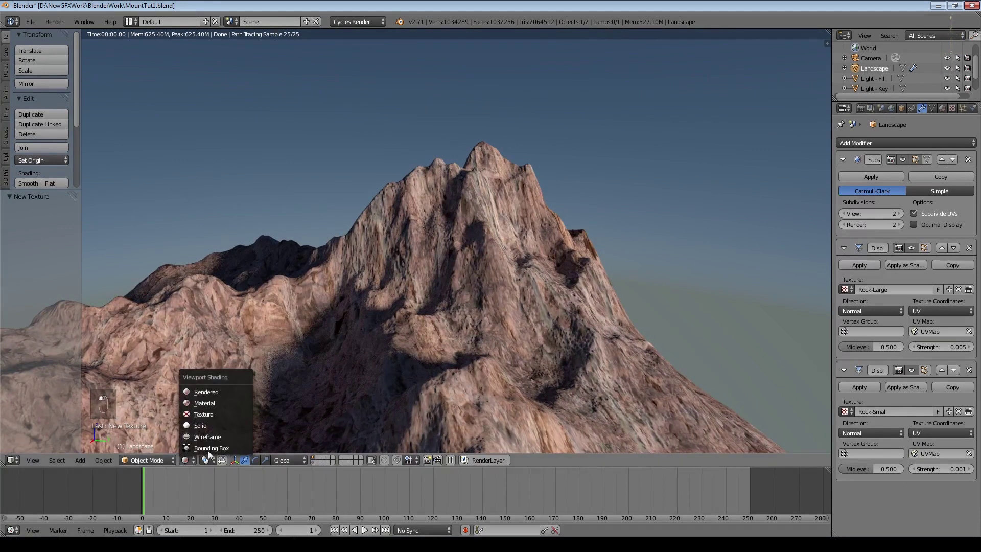
pyautogui.click(211, 424)
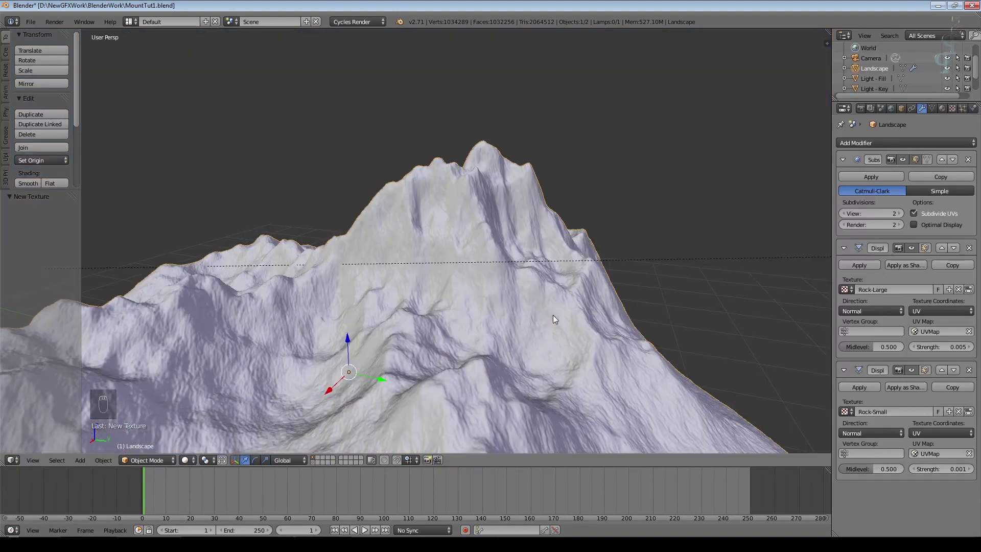
pyautogui.hotkey('ctrl', 's')
pyautogui.click(553, 314)
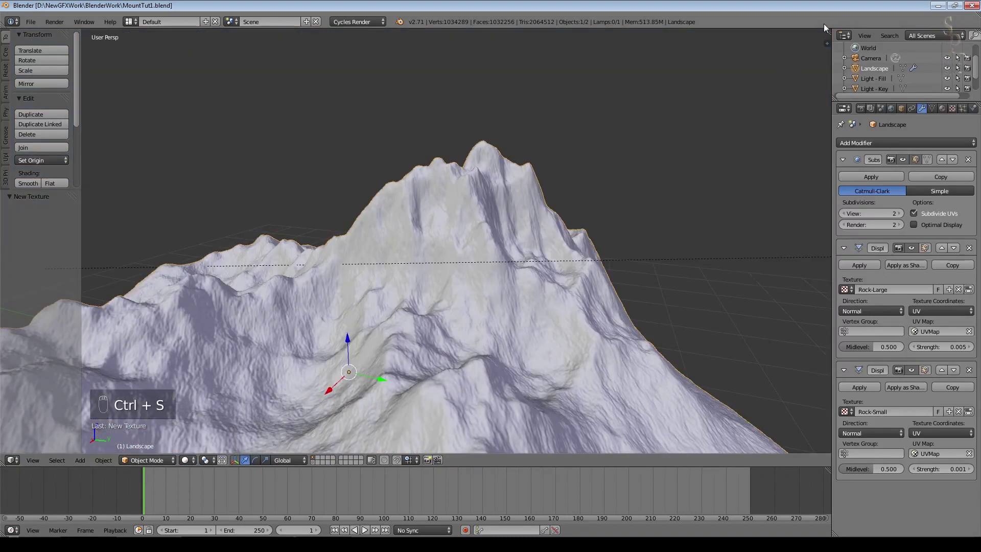
# Split the 3D view horizontally and turn the upper area into a Node Editor showing the landscape material
pyautogui.moveTo(827, 33); pyautogui.dragTo(606, 203)
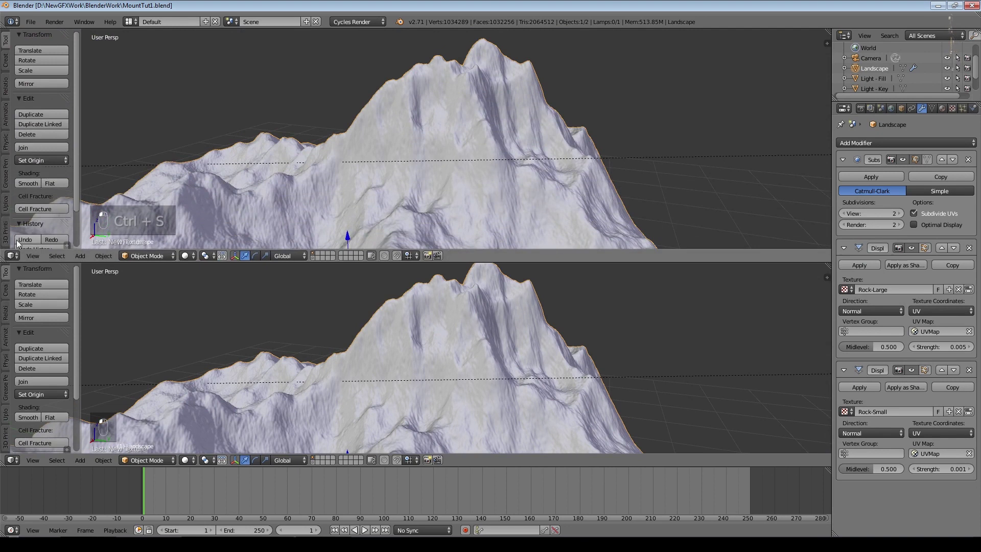
pyautogui.click(12, 255)
pyautogui.click(59, 382)
pyautogui.scroll(5, 435, 145)
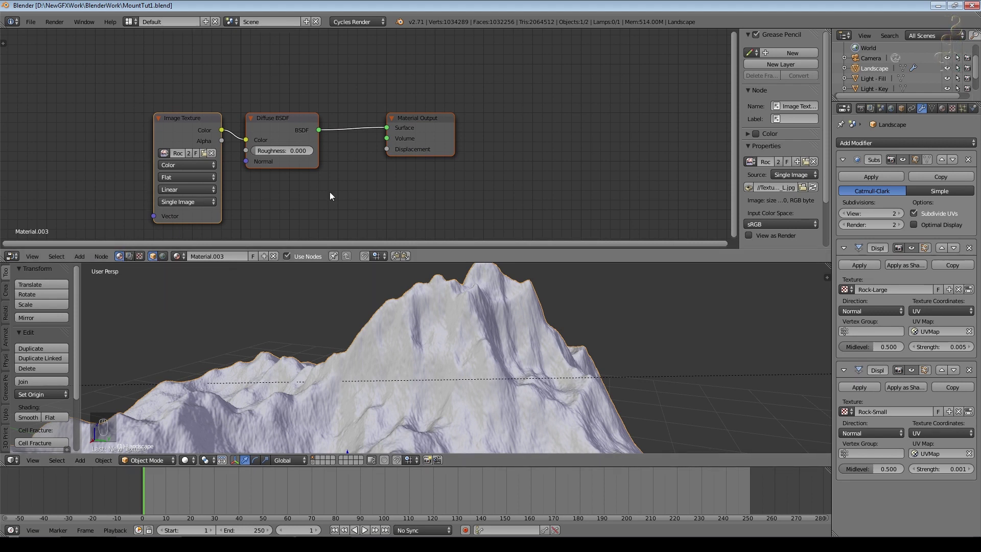
# Spread the Image Texture, Diffuse BSDF and Material Output nodes apart to make room for more shader nodes
pyautogui.moveTo(364, 203); pyautogui.dragTo(453, 184, button='middle')
pyautogui.moveTo(279, 104); pyautogui.dragTo(128, 63)
pyautogui.moveTo(373, 101); pyautogui.dragTo(334, 110)
pyautogui.moveTo(502, 106); pyautogui.dragTo(662, 53)
pyautogui.moveTo(338, 102); pyautogui.dragTo(339, 40)
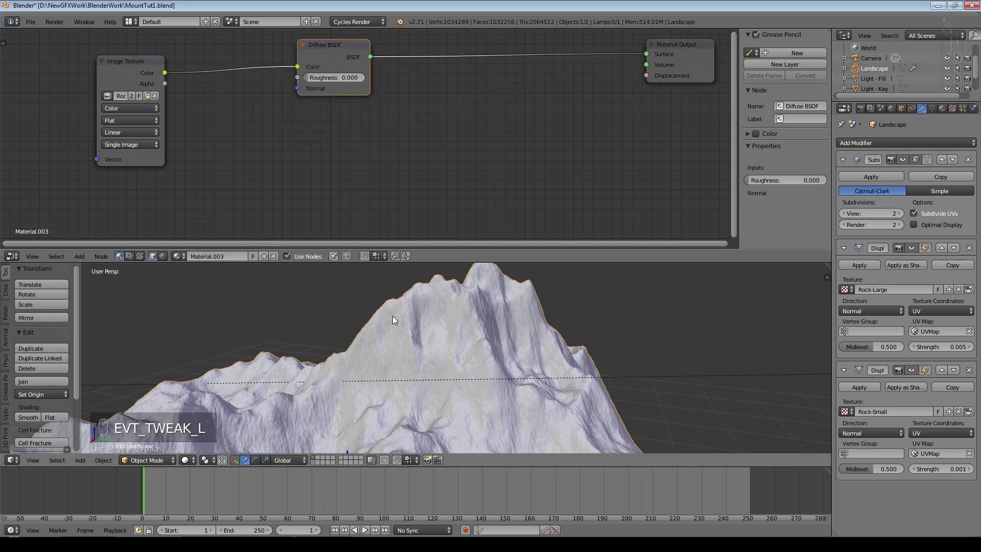
# Insert a Mix Shader node on the link between the Diffuse BSDF and the Material Output
pyautogui.click(79, 256)
pyautogui.moveTo(103, 212)
pyautogui.click(200, 214)
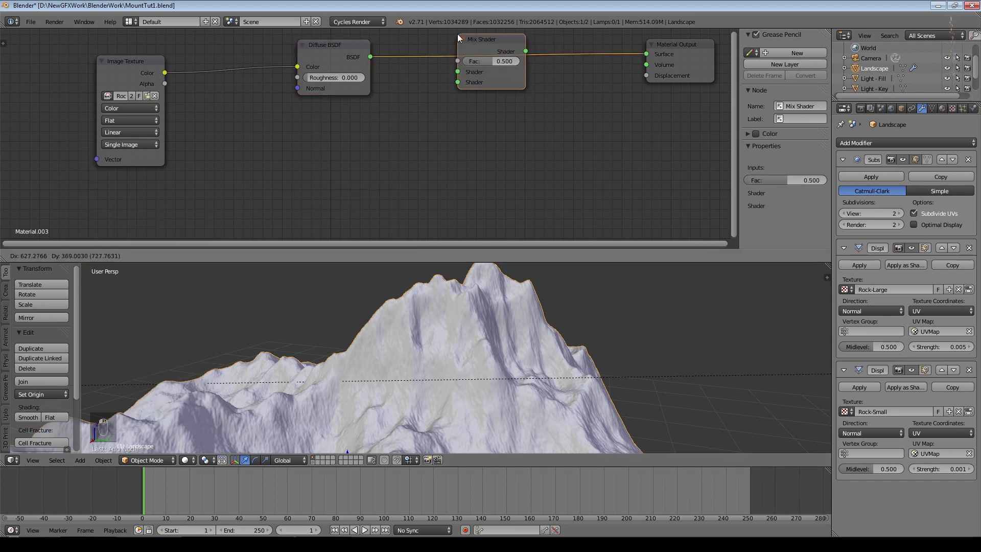
pyautogui.click(452, 39)
# Add a Glossy BSDF node directly below the Diffuse BSDF and set its color to white
pyautogui.click(80, 256)
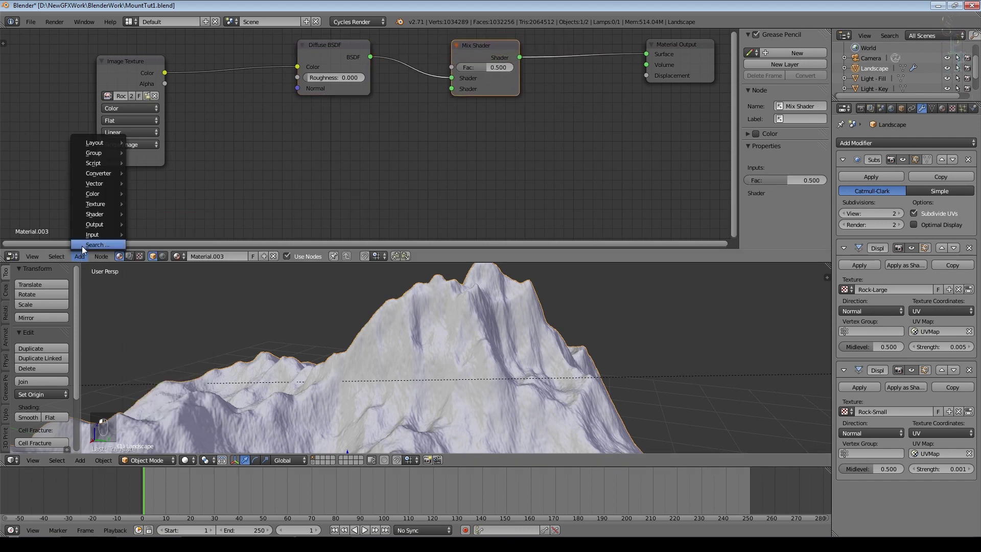
pyautogui.moveTo(88, 234)
pyautogui.click(156, 246)
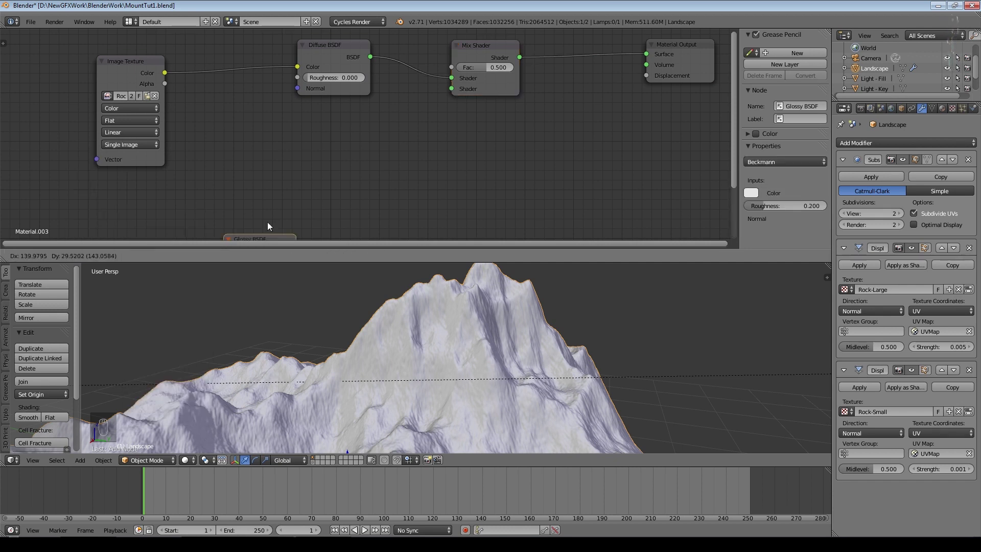
pyautogui.click(296, 100)
pyautogui.click(310, 141)
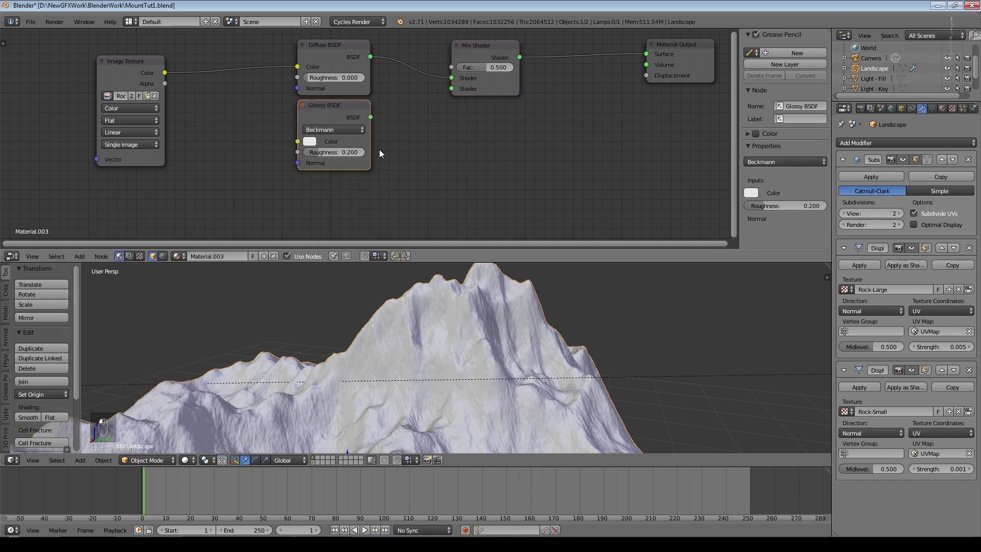
pyautogui.click(311, 142)
# Connect the Glossy BSDF to the Mix Shader's second Shader input and set the mix factor to 0.01
pyautogui.moveTo(371, 118); pyautogui.dragTo(450, 88)
pyautogui.click(486, 67)
pyautogui.write('.01')
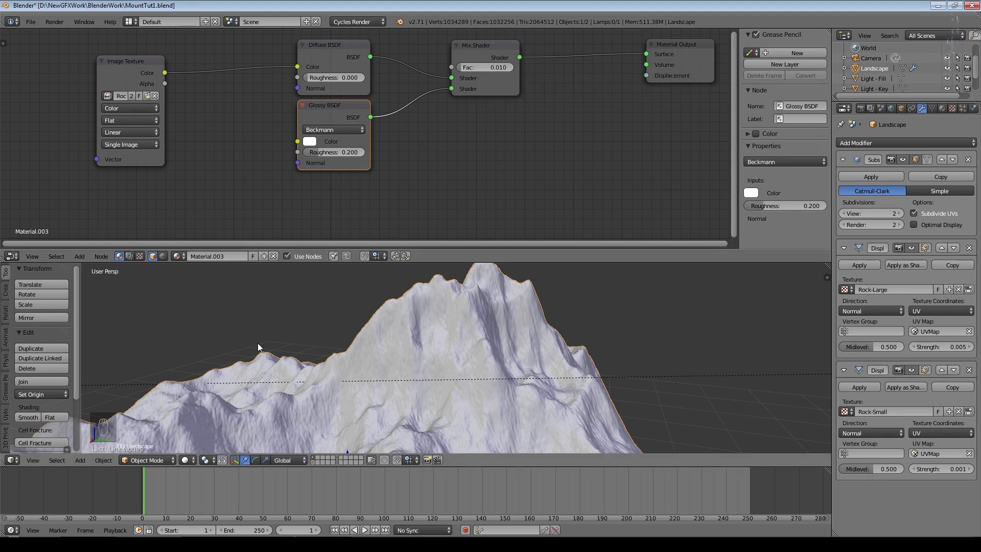
pyautogui.scroll(5, 449, 295)
pyautogui.scroll(-5, 449, 295)
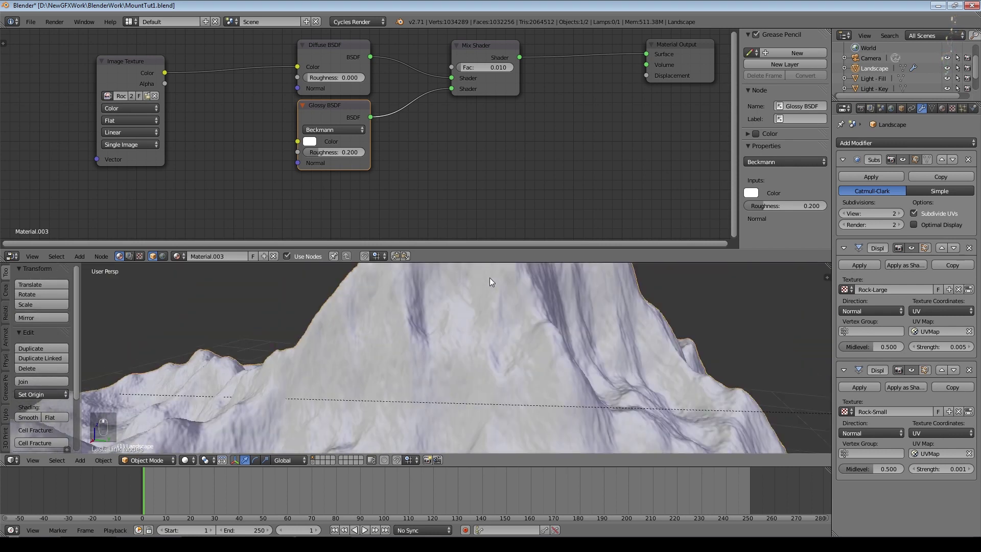
# Save the file and preview the mountain in the 3D view with Rendered shading
pyautogui.moveTo(476, 296); pyautogui.dragTo(476, 326, button='middle')
pyautogui.scroll(3, 476, 326)
pyautogui.hotkey('ctrl', 's')
pyautogui.click(186, 460)
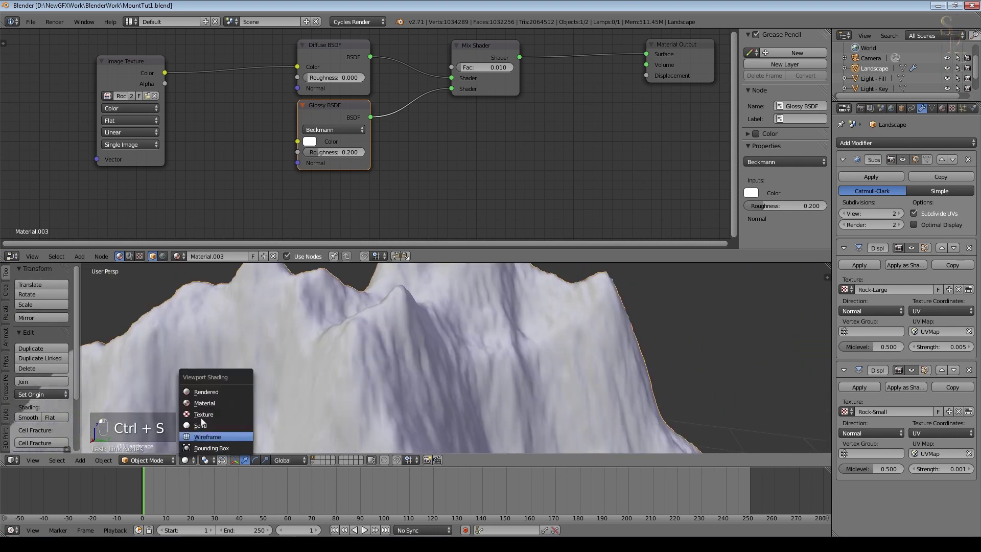
pyautogui.click(207, 392)
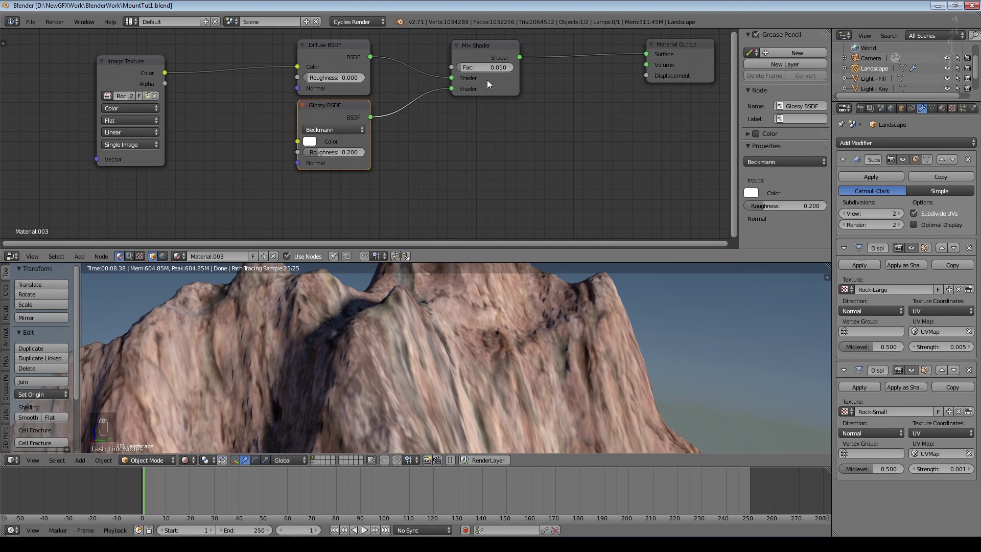
pyautogui.scroll(-3, 465, 297)
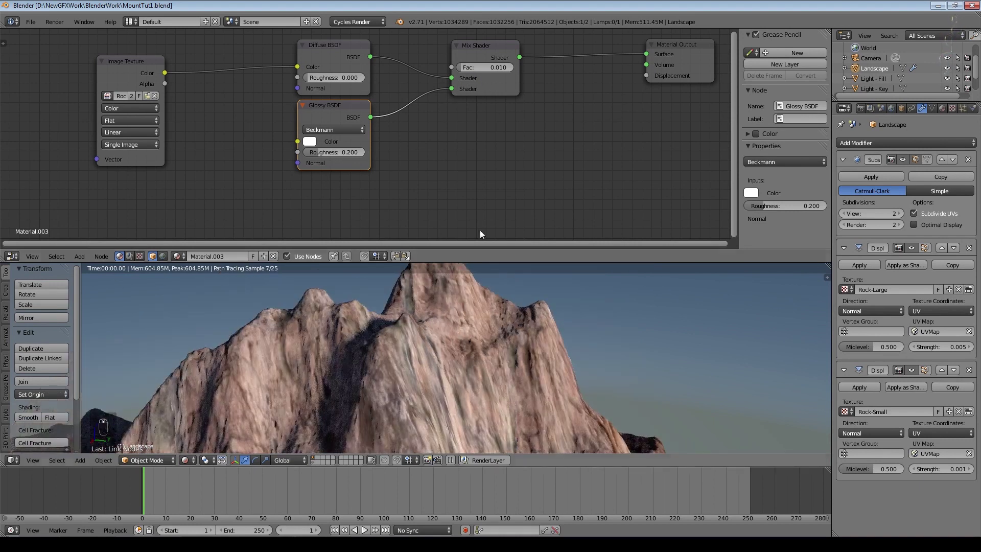
# Set the Mix Shader's factor to 0.025 and check the rock's shine close up and from a distance
pyautogui.click(486, 67)
pyautogui.write('025')
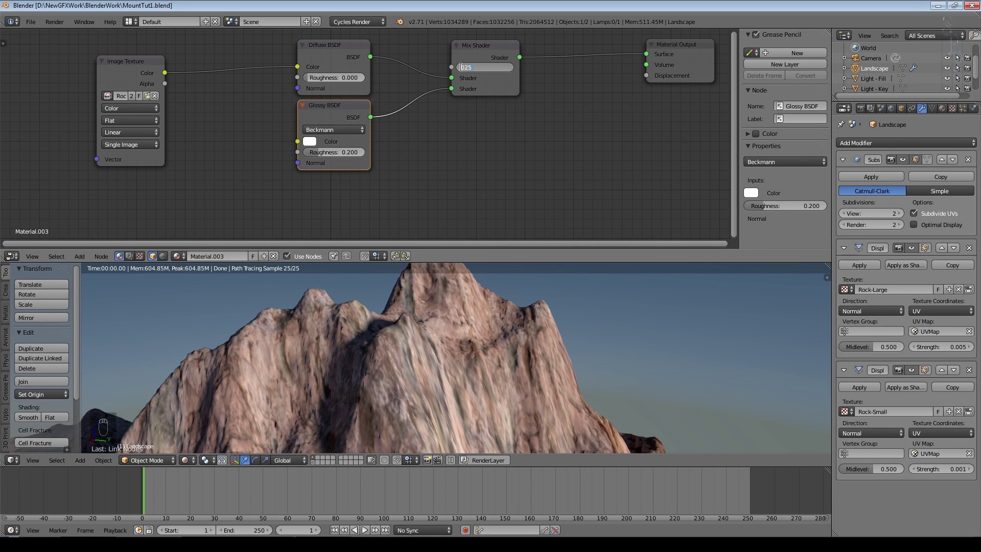
pyautogui.press('Return')
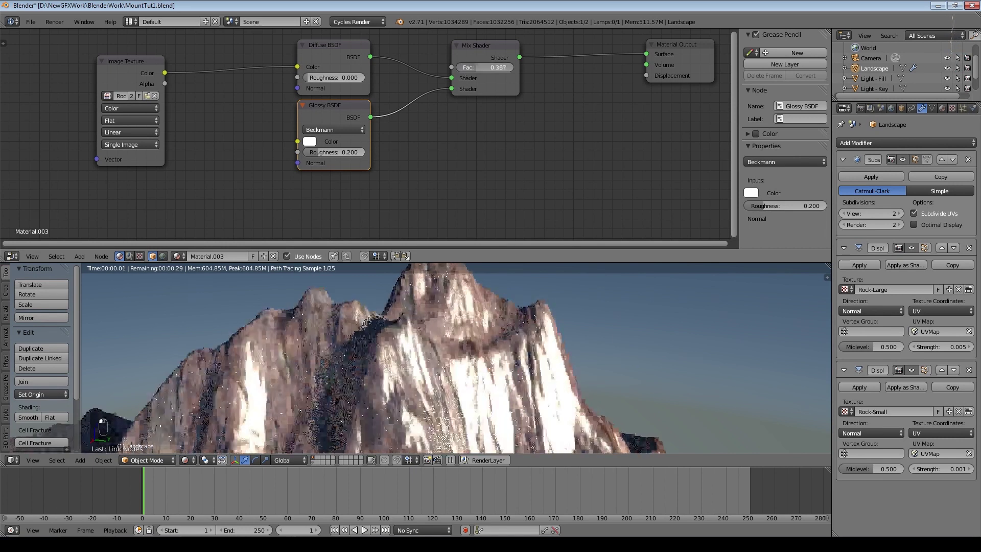
pyautogui.click(484, 68)
pyautogui.write('0.025')
pyautogui.press('Return')
pyautogui.scroll(6, 464, 358)
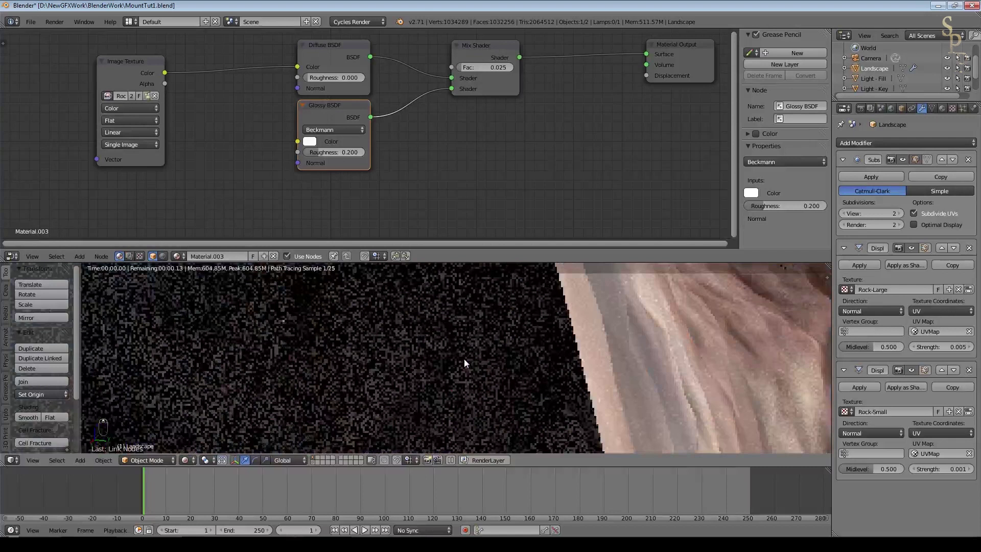
pyautogui.scroll(-6, 463, 358)
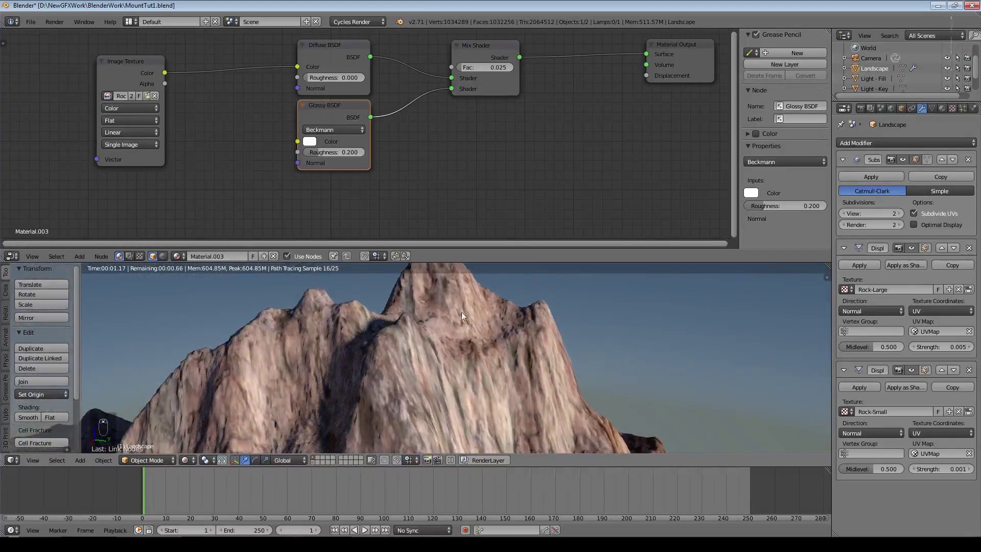
# Link the Image Texture's Color to the Material Output's Displacement and insert a Math node on that link
pyautogui.moveTo(125, 67); pyautogui.dragTo(654, 75)
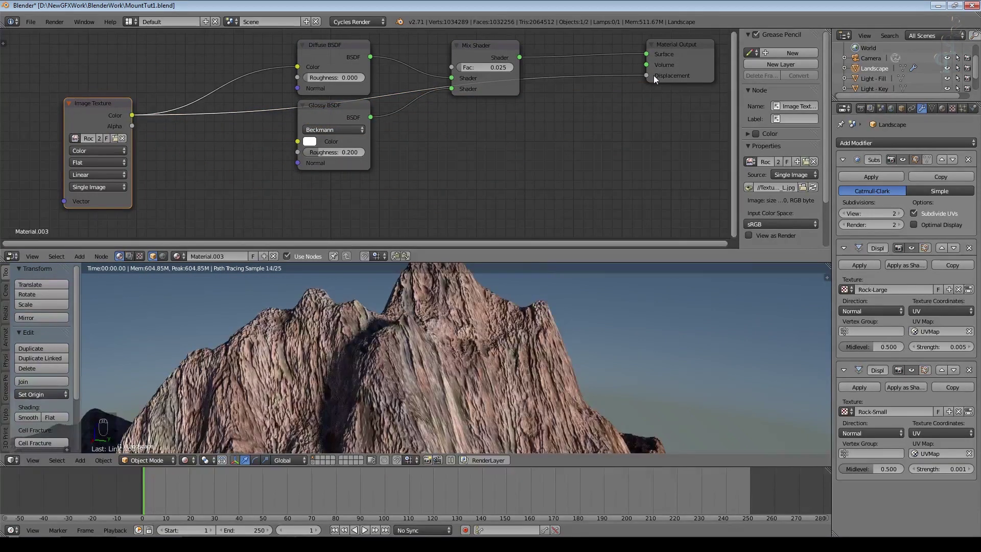
pyautogui.click(81, 258)
pyautogui.moveTo(105, 171)
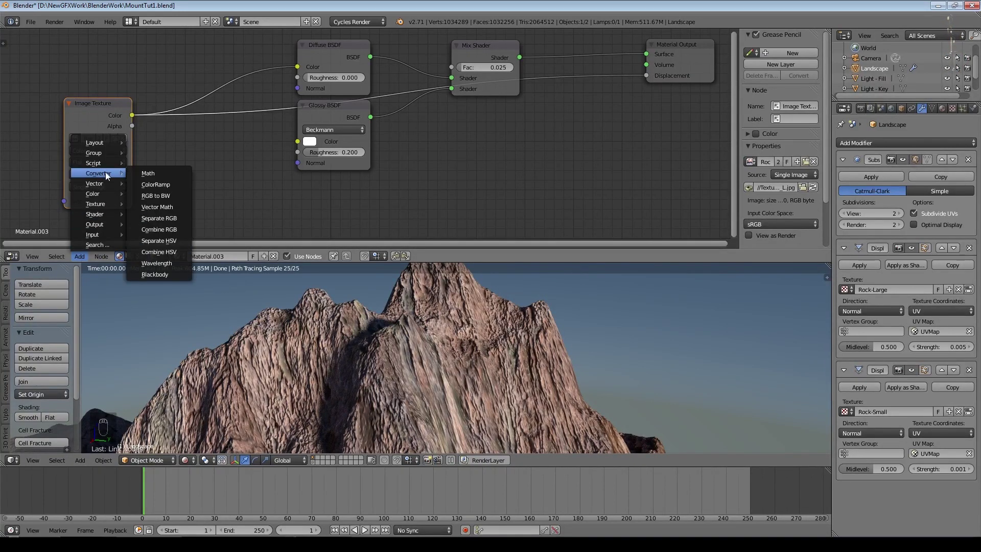
pyautogui.click(148, 173)
pyautogui.click(561, 73)
pyautogui.moveTo(578, 77); pyautogui.dragTo(566, 122)
# Switch the Math node's operation to Multiply and set its second value to 0.2
pyautogui.click(581, 146)
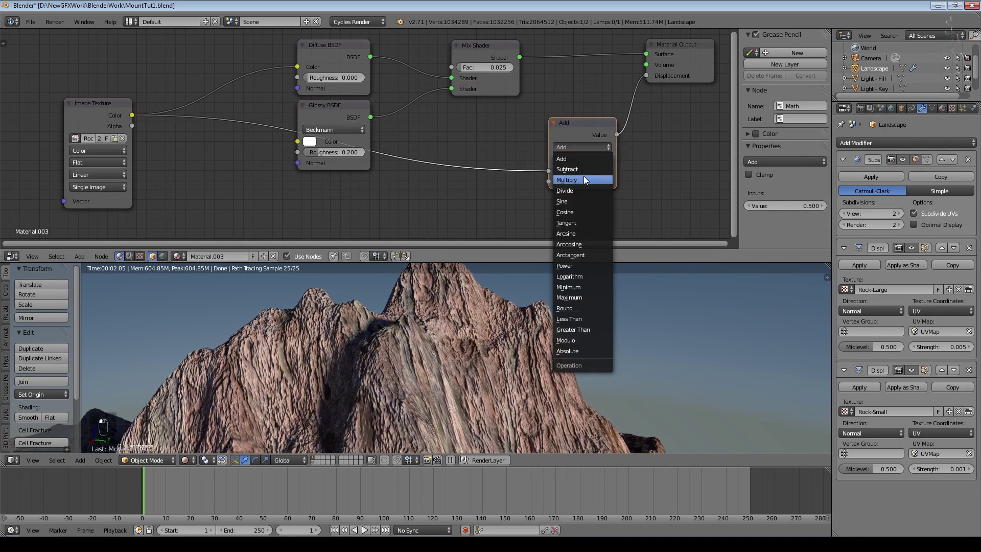
pyautogui.click(584, 176)
pyautogui.click(557, 182)
pyautogui.click(558, 181)
pyautogui.click(558, 182)
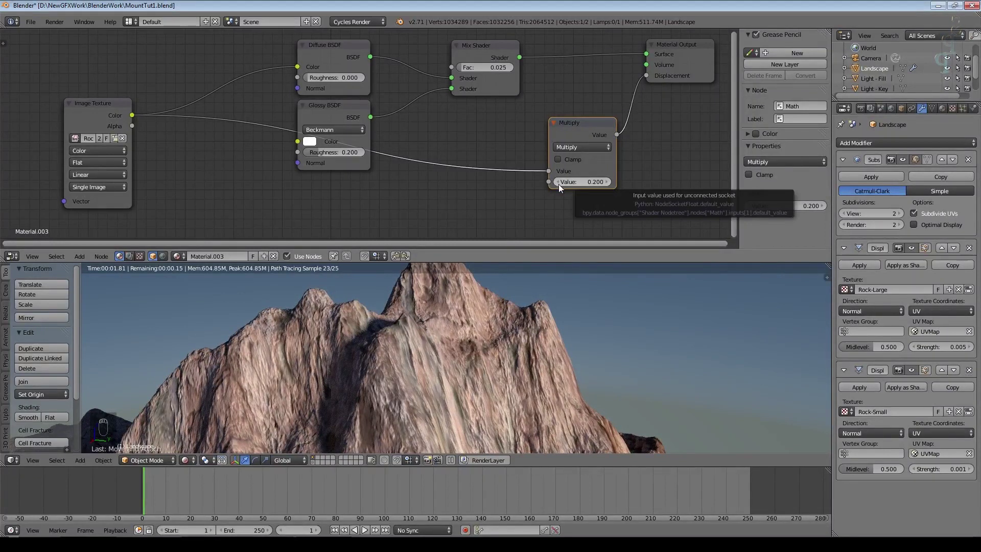
pyautogui.scroll(4, 543, 358)
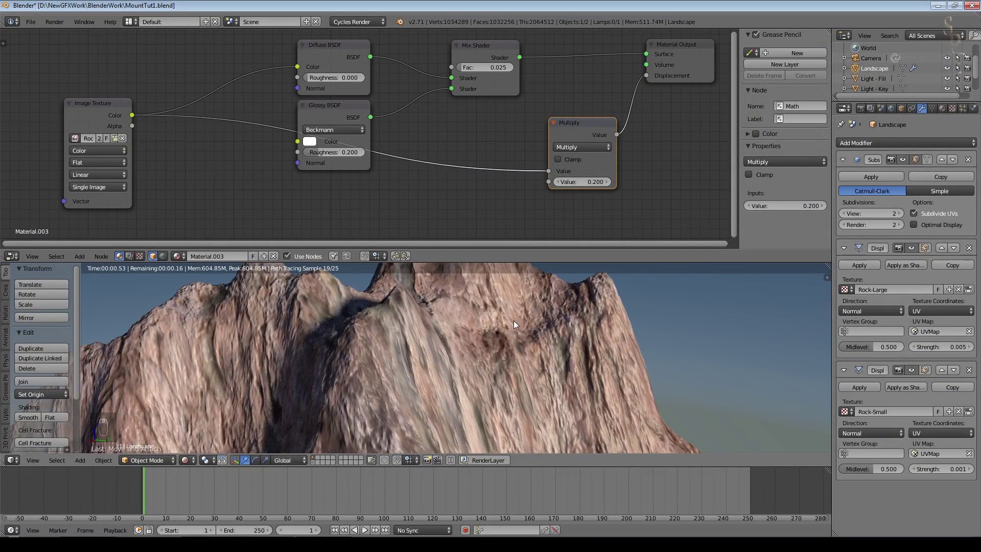
# Compare the bump with the Image Texture unlinked from and relinked to the Multiply node, and set the multiplier to 0.15
pyautogui.click(557, 182)
pyautogui.moveTo(548, 171); pyautogui.dragTo(513, 163)
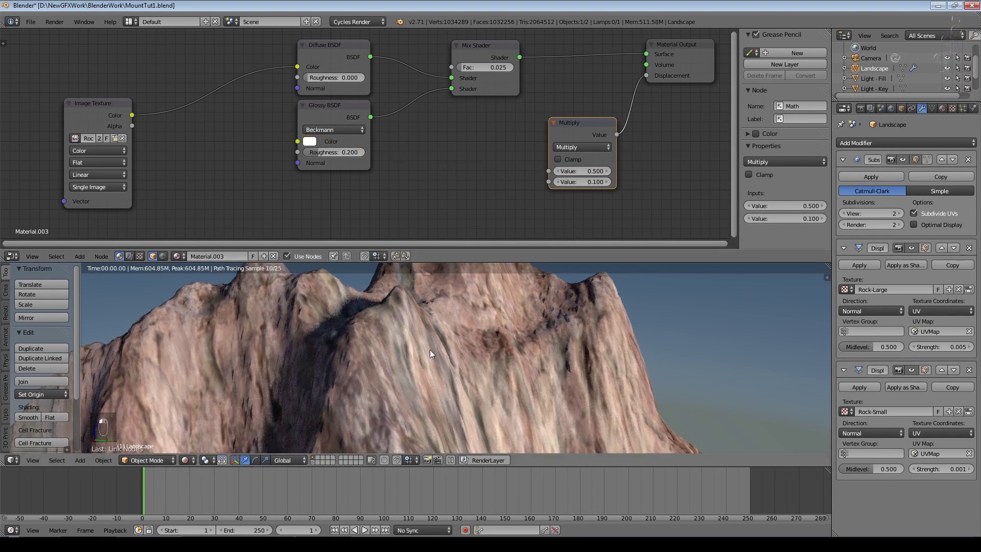
pyautogui.moveTo(132, 116); pyautogui.dragTo(592, 182)
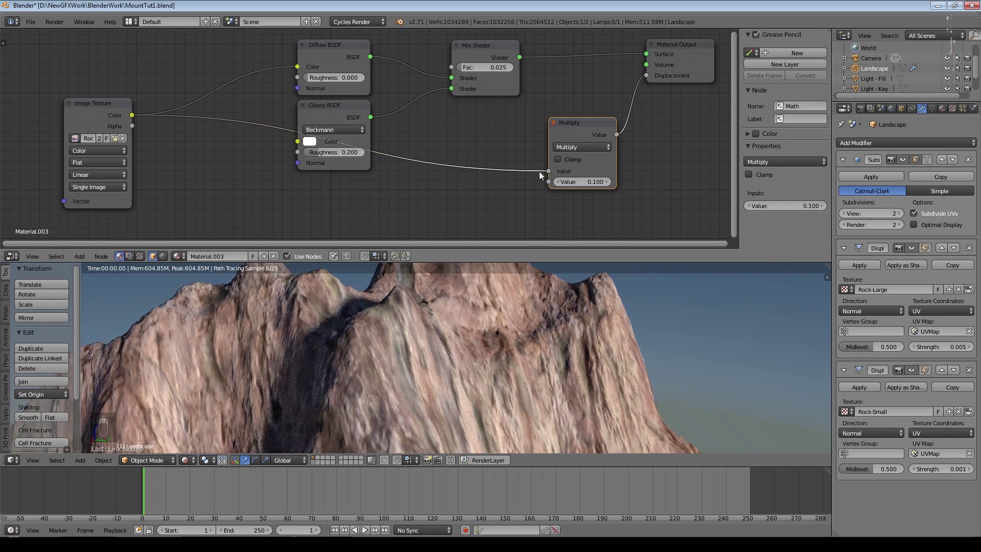
pyautogui.scroll(-5, 574, 350)
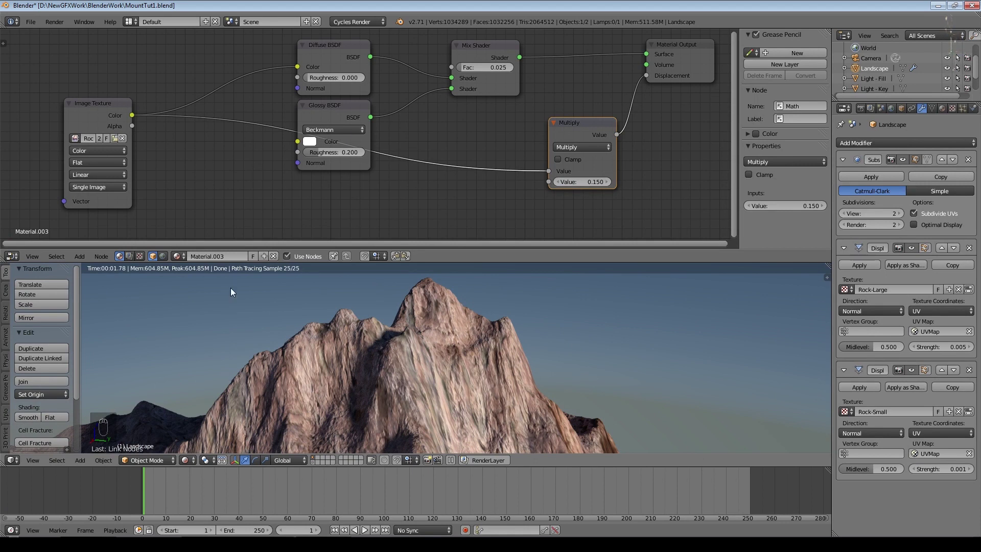
pyautogui.moveTo(460, 317); pyautogui.dragTo(415, 335, button='middle')
pyautogui.keyDown('shift'); pyautogui.moveTo(473, 376); pyautogui.dragTo(502, 341, button='middle'); pyautogui.keyUp('shift')
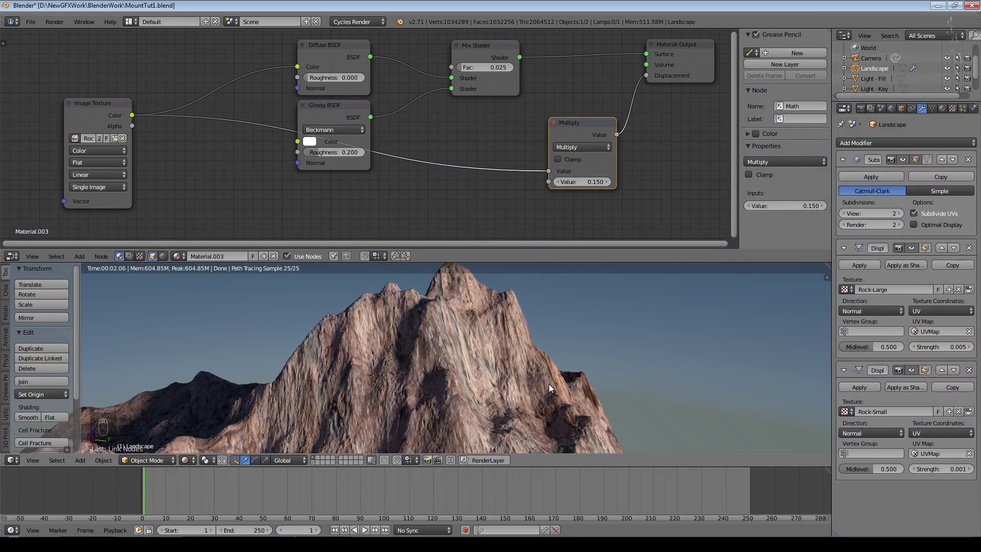
# Move the Image Texture node aside and insert a Gamma node on its link to the Diffuse BSDF
pyautogui.moveTo(92, 103); pyautogui.dragTo(30, 120)
pyautogui.click(81, 255)
pyautogui.click(167, 248)
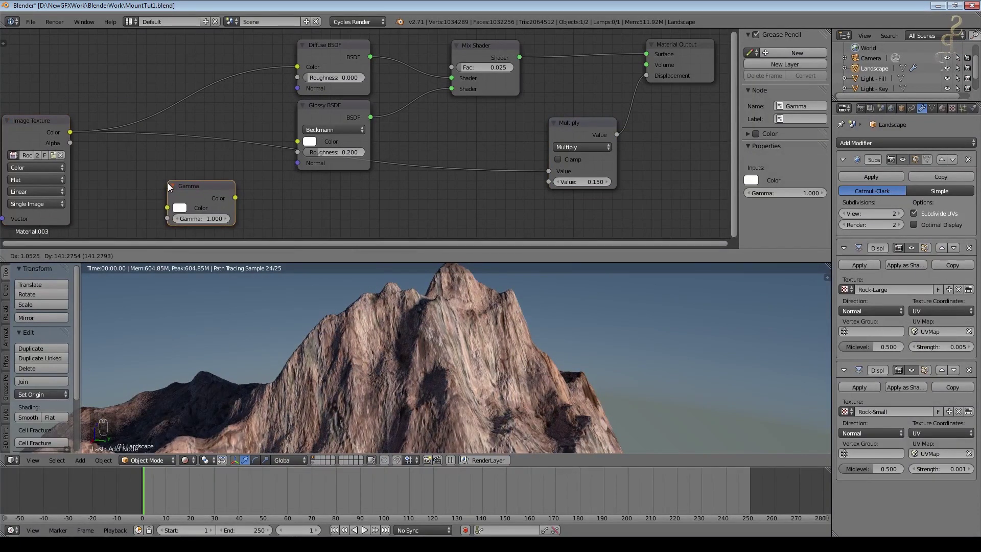
pyautogui.click(187, 77)
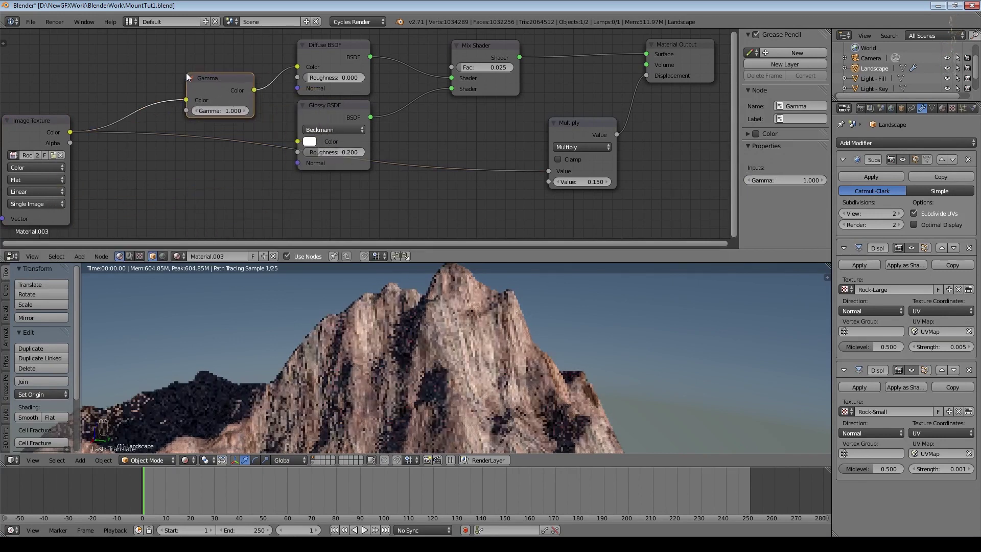
# Darken the rock by setting the Gamma node's value to 1.6, and save the file
pyautogui.scroll(2, 229, 111)
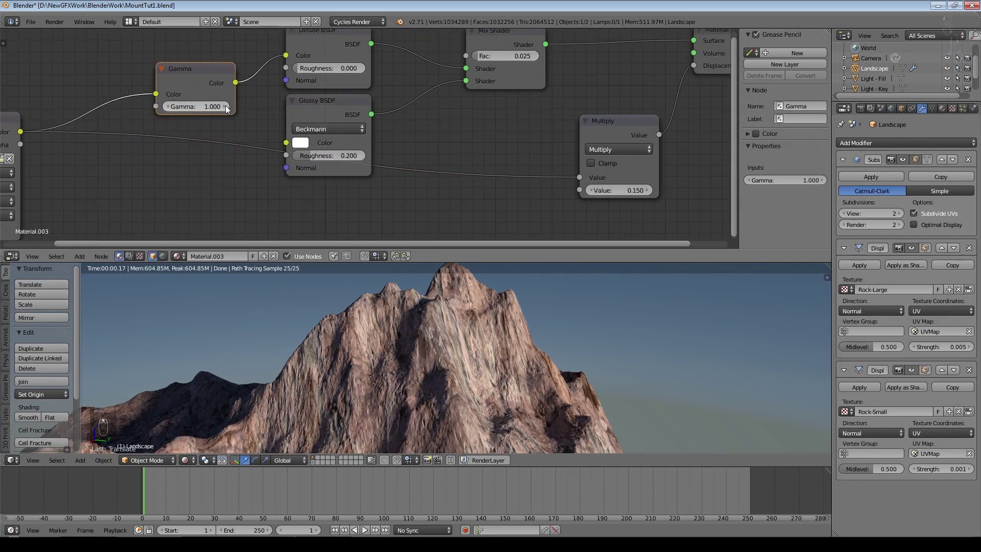
pyautogui.click(225, 106)
pyautogui.click(225, 106)
pyautogui.click(225, 105)
pyautogui.click(226, 105)
pyautogui.click(225, 106)
pyautogui.click(225, 106)
pyautogui.click(226, 105)
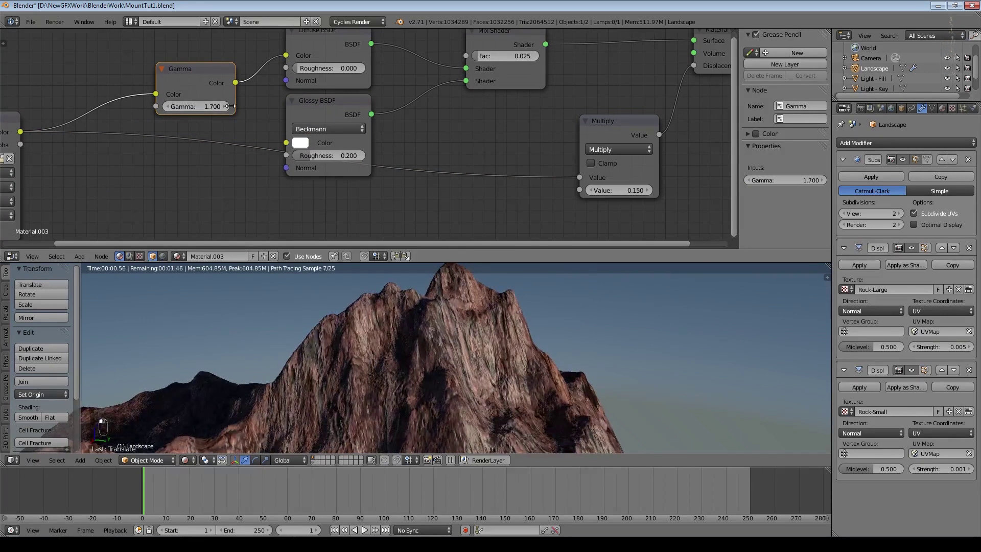
pyautogui.click(169, 109)
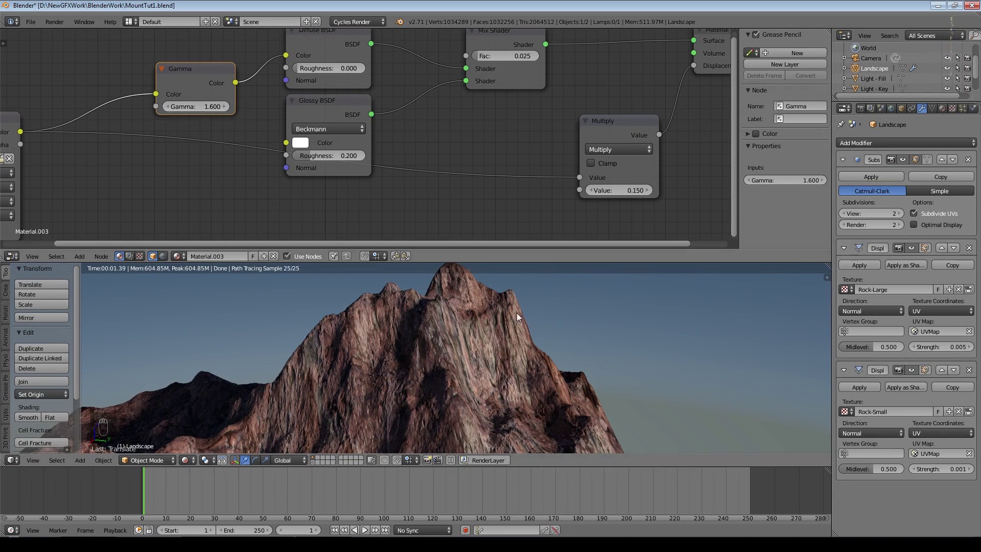
pyautogui.scroll(-1, 511, 327)
pyautogui.hotkey('ctrl', 's')
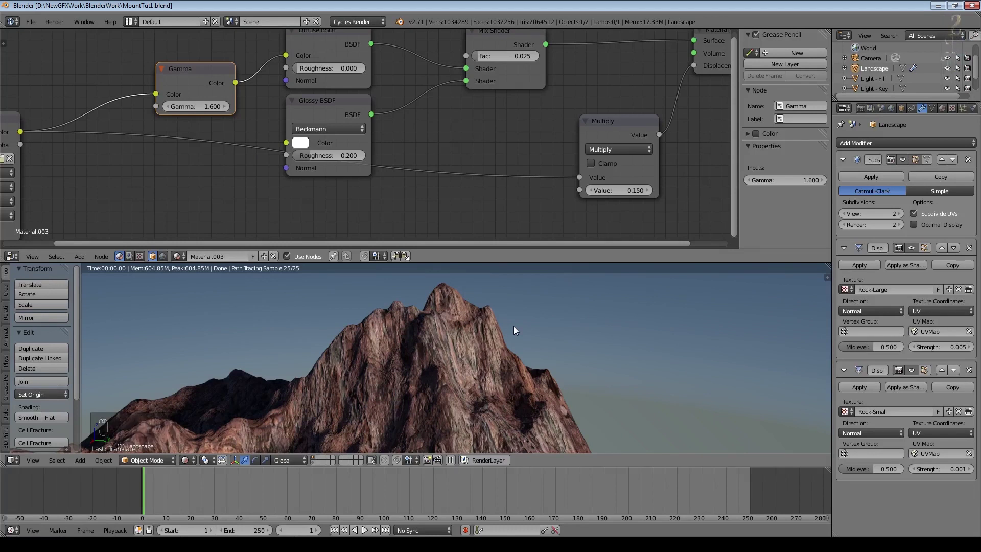
# Move the Image Texture node farther from the Gamma node and check the rock surface in the rendered view
pyautogui.scroll(-2, 406, 136)
pyautogui.moveTo(118, 131); pyautogui.dragTo(48, 131)
pyautogui.scroll(4, 460, 337)
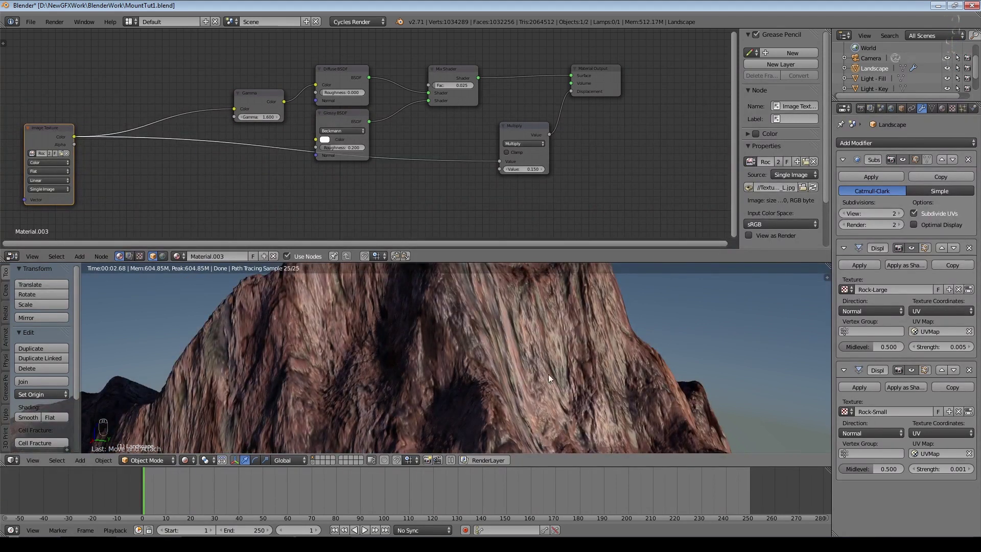
pyautogui.scroll(-3, 548, 377)
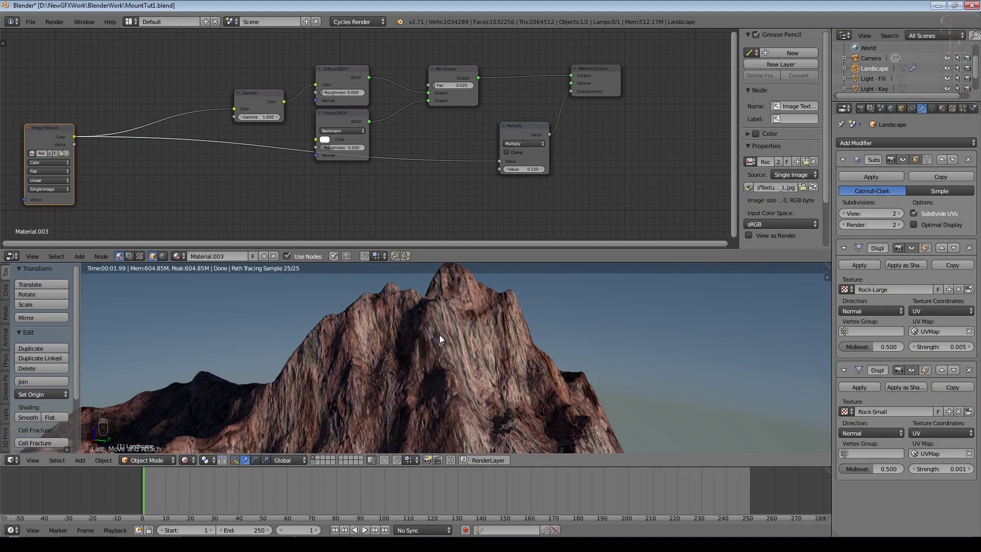
# Add a ColorRamp node above the Gamma node and connect the Image Texture's Color to its Fac input
pyautogui.moveTo(253, 75); pyautogui.dragTo(283, 124, button='middle')
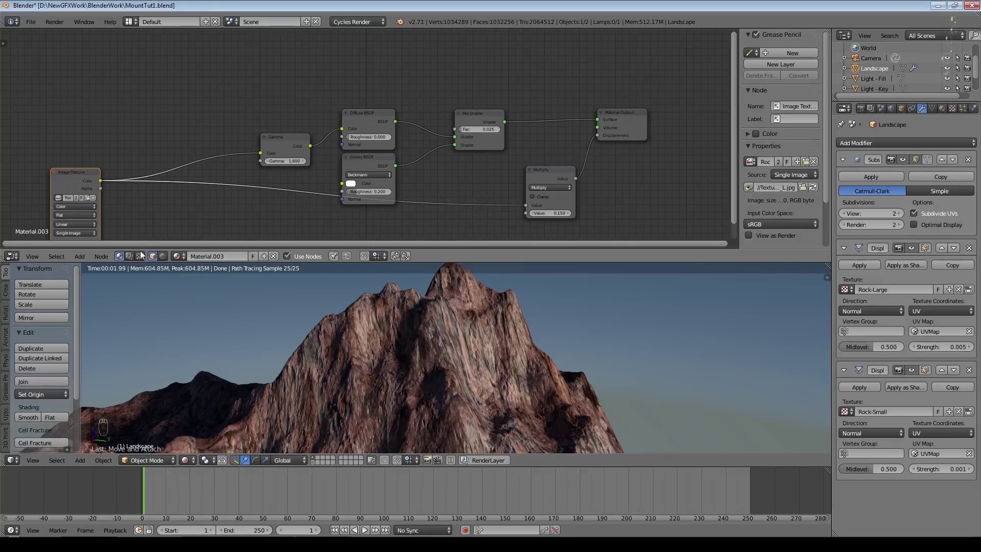
pyautogui.click(81, 256)
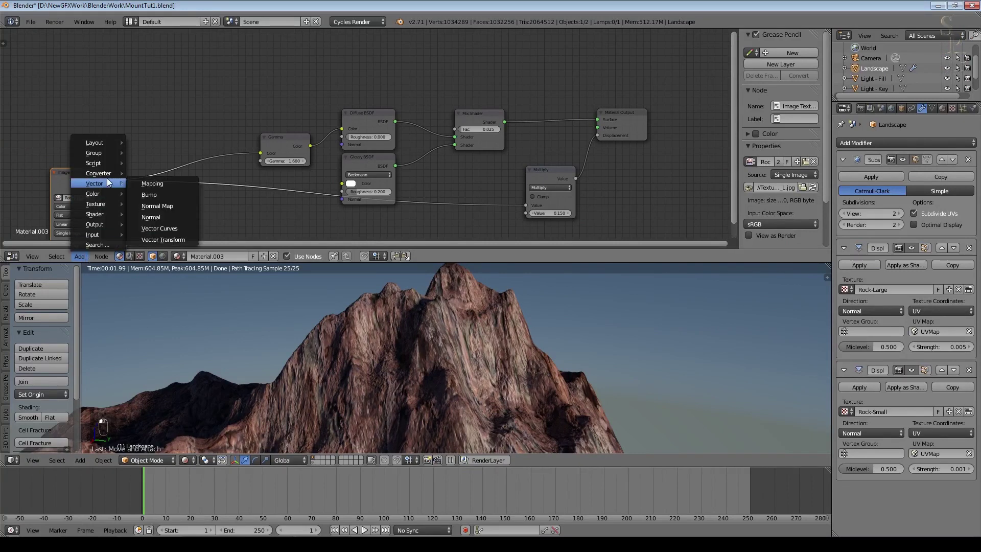
pyautogui.moveTo(106, 174)
pyautogui.click(153, 182)
pyautogui.click(195, 46)
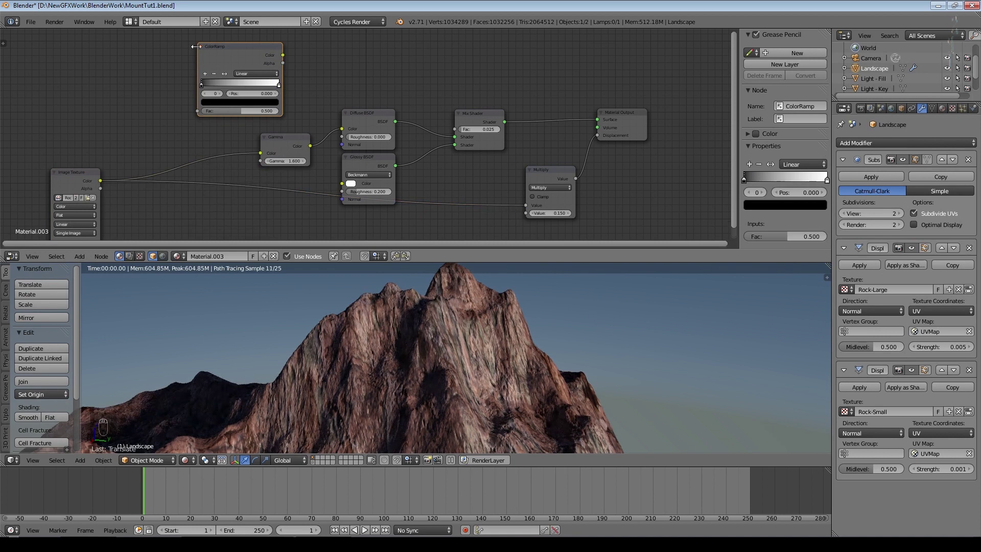
pyautogui.moveTo(101, 181); pyautogui.dragTo(198, 112)
# Insert a second Mix Shader on the link between the first Mix Shader and the Material Output
pyautogui.click(79, 257)
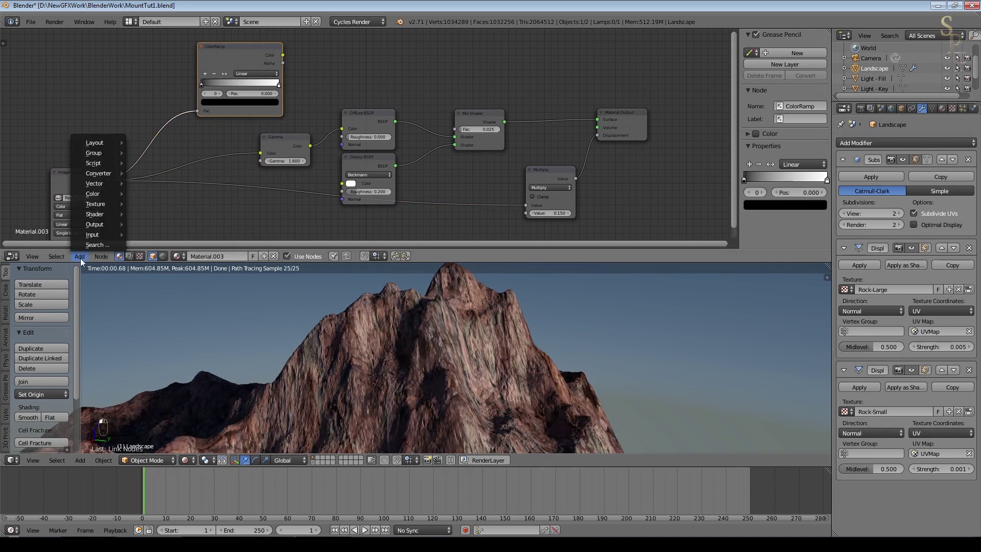
pyautogui.moveTo(99, 218)
pyautogui.click(150, 218)
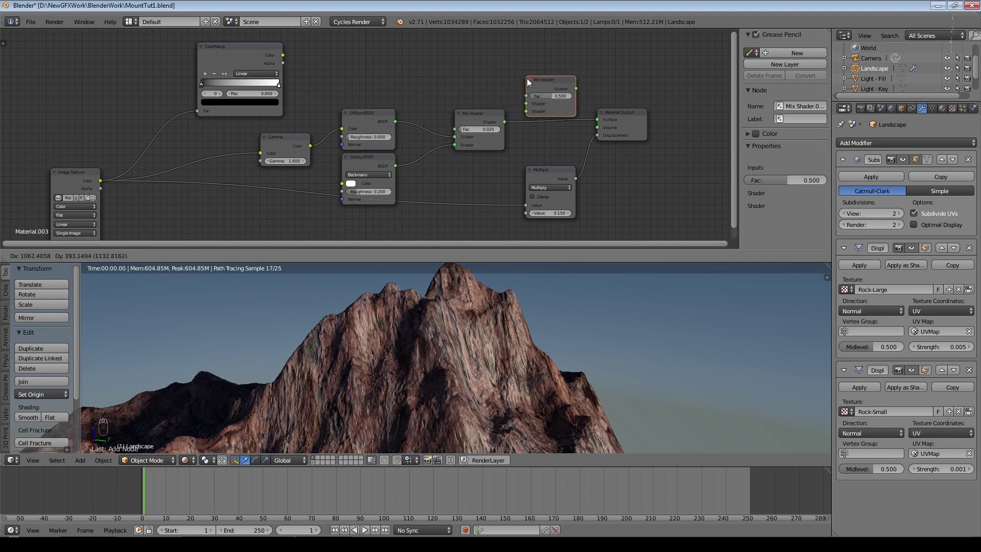
pyautogui.click(529, 87)
# Rearrange the nodes, placing the ColorRamp below the Gamma node and spacing out the Diffuse, Glossy and both Mix Shader nodes
pyautogui.scroll(-1, 529, 88)
pyautogui.moveTo(243, 69); pyautogui.dragTo(237, 209)
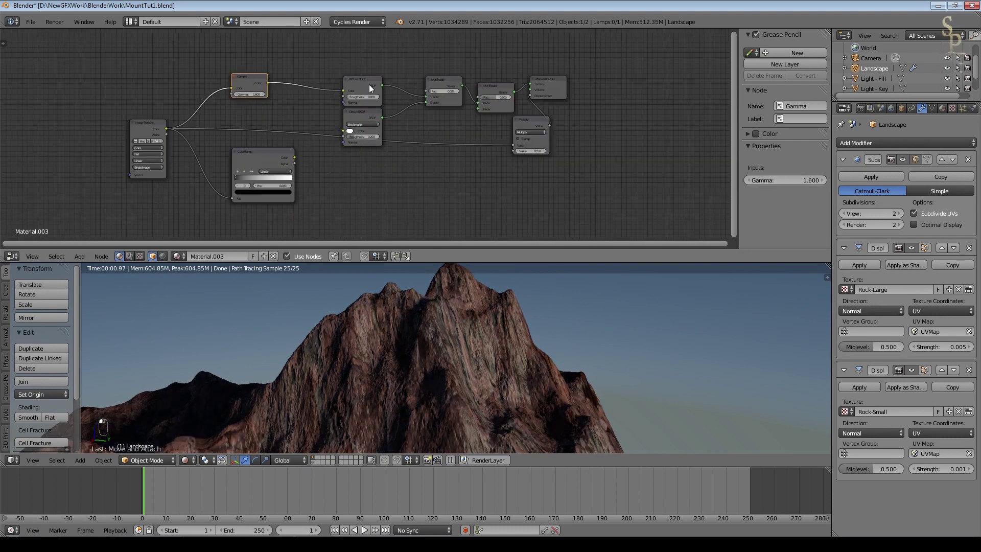
pyautogui.moveTo(369, 84); pyautogui.dragTo(323, 48)
pyautogui.moveTo(368, 114); pyautogui.dragTo(326, 79)
pyautogui.moveTo(446, 82); pyautogui.dragTo(391, 64)
pyautogui.moveTo(498, 87); pyautogui.dragTo(462, 85)
# Set the second Mix Shader's factor to 1 and place a duplicate of the Image Texture node beside the ColorRamp
pyautogui.scroll(1, 462, 85)
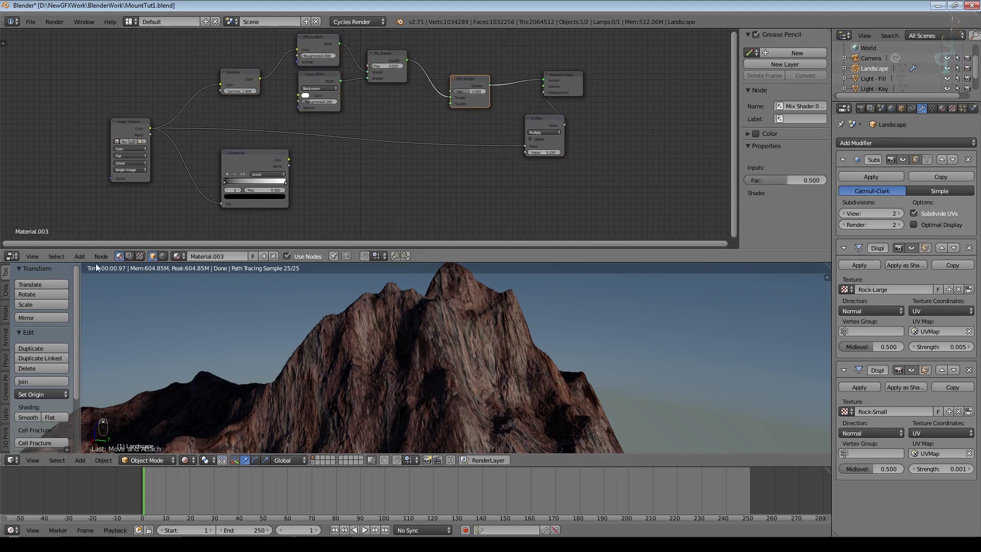
pyautogui.moveTo(473, 92); pyautogui.dragTo(505, 91)
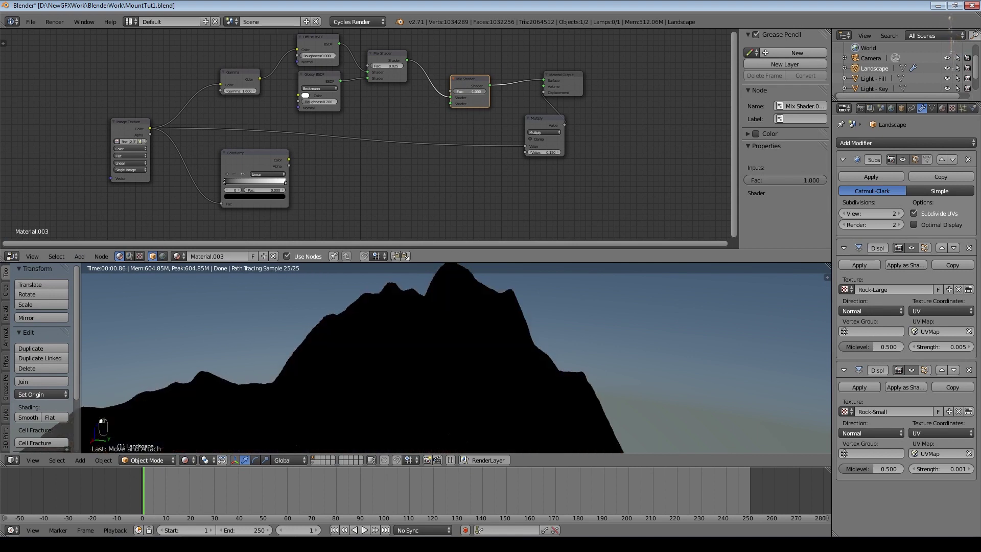
pyautogui.click(78, 256)
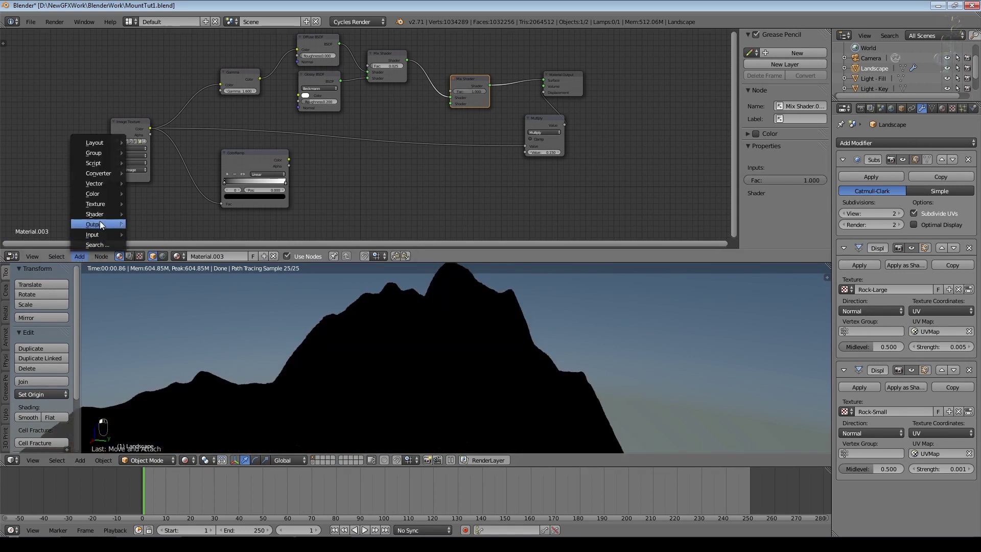
pyautogui.click(122, 130)
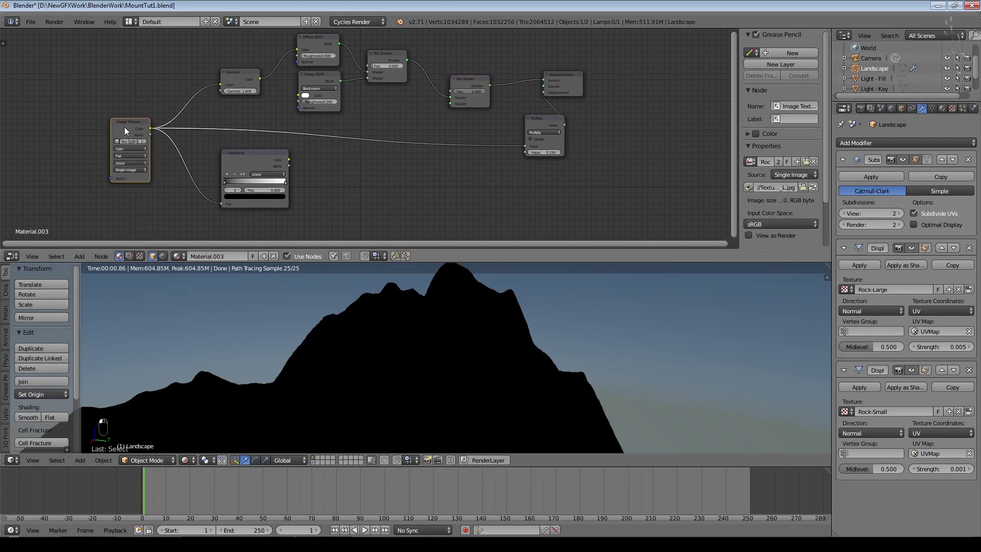
pyautogui.hotkey('shift', 'd')
pyautogui.click(323, 171)
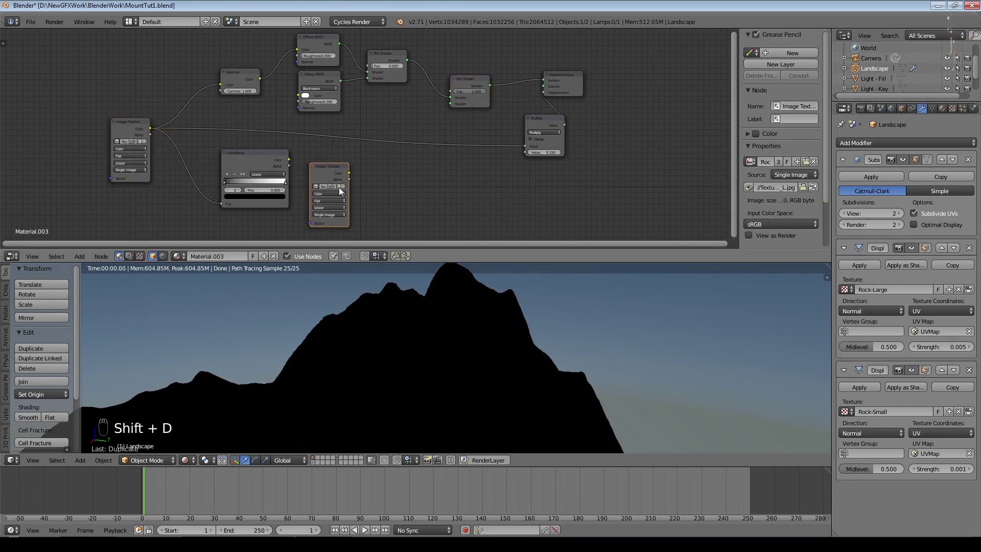
# Load the tileable Snow0006_L image from the Nature/Ground textures folder into the duplicated Image Texture node
pyautogui.click(341, 186)
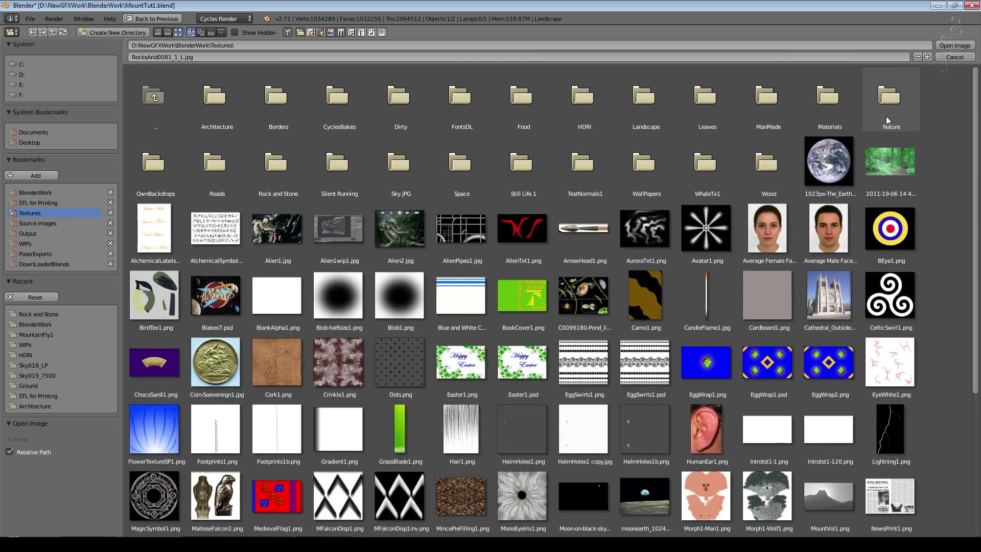
pyautogui.click(885, 117)
pyautogui.click(406, 91)
pyautogui.click(411, 92)
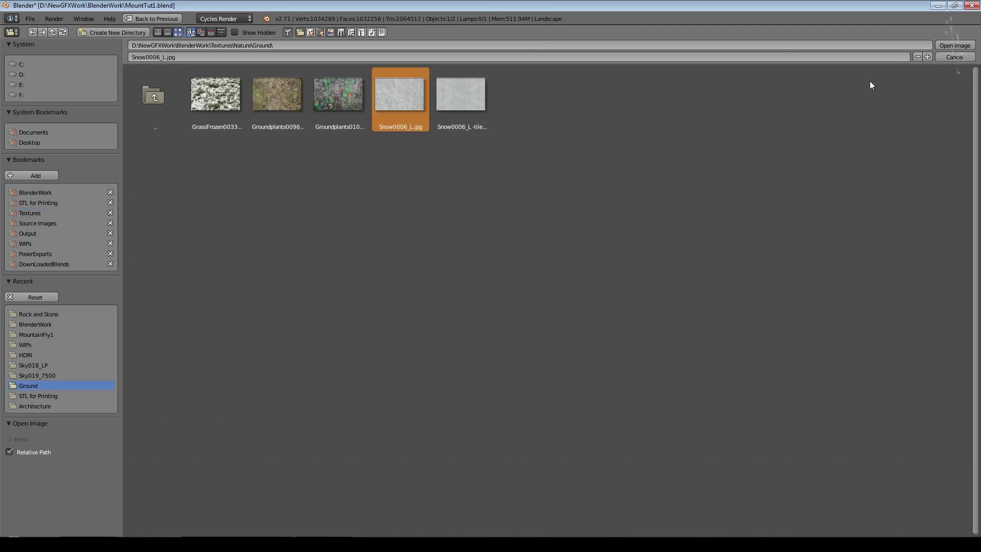
pyautogui.click(451, 92)
pyautogui.click(954, 45)
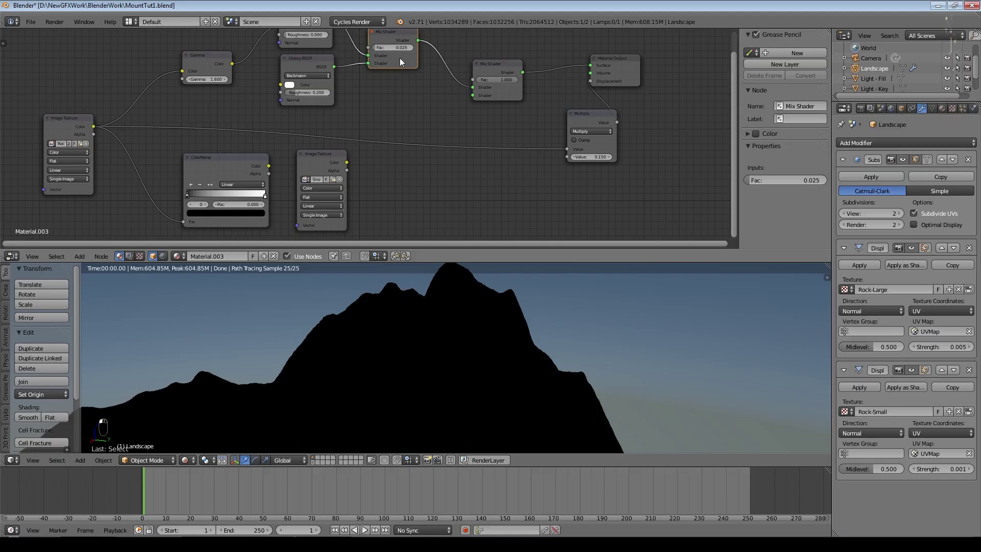
# Duplicate the Diffuse BSDF beside the snow texture, feed it the snow Color and link it to the final Mix Shader's second Shader input
pyautogui.click(324, 44)
pyautogui.hotkey('shift', 'd')
pyautogui.click(414, 117)
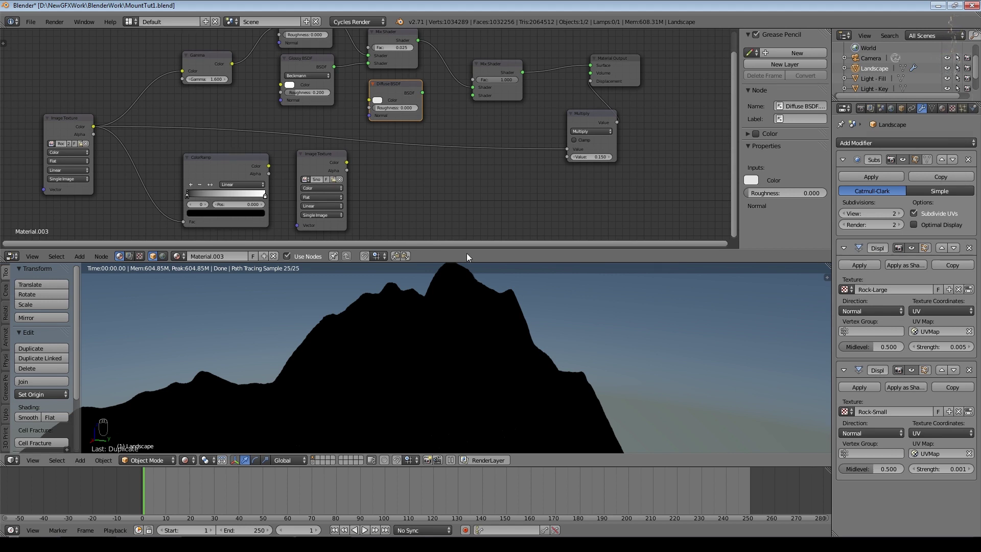
pyautogui.scroll(-1, 368, 169)
pyautogui.moveTo(257, 160); pyautogui.dragTo(231, 163)
pyautogui.moveTo(329, 151); pyautogui.dragTo(302, 166)
pyautogui.moveTo(322, 172); pyautogui.dragTo(458, 100)
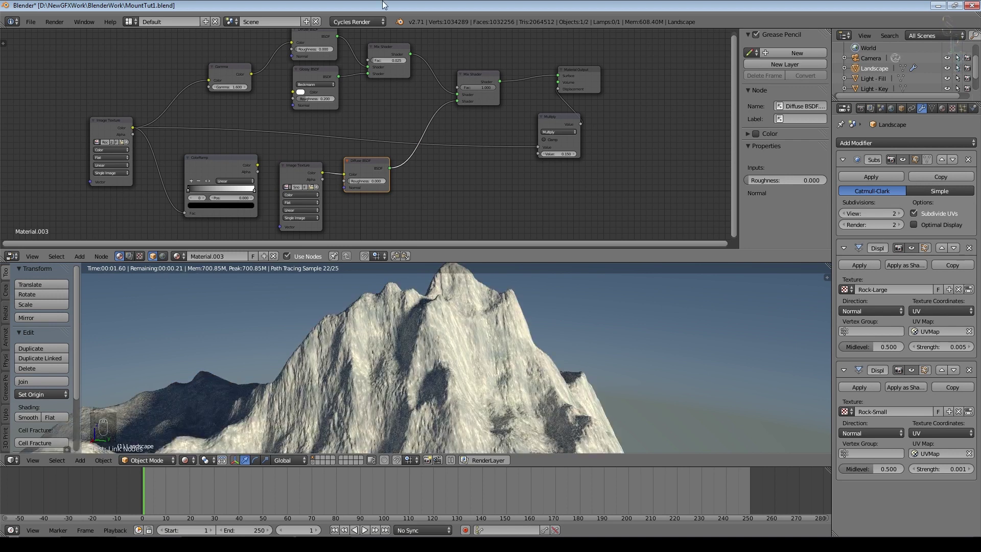
# Insert a duplicate of the rock Mix Shader after the snow Diffuse BSDF and connect a duplicated Glossy BSDF to its second Shader input
pyautogui.click(385, 49)
pyautogui.hotkey('shift', 'd')
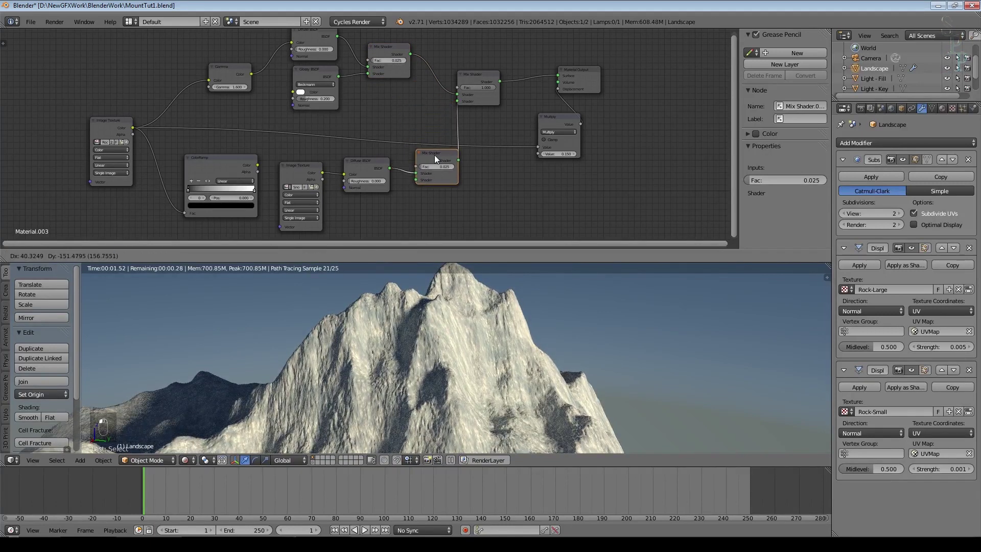
pyautogui.click(438, 165)
pyautogui.click(314, 72)
pyautogui.hotkey('shift', 'd')
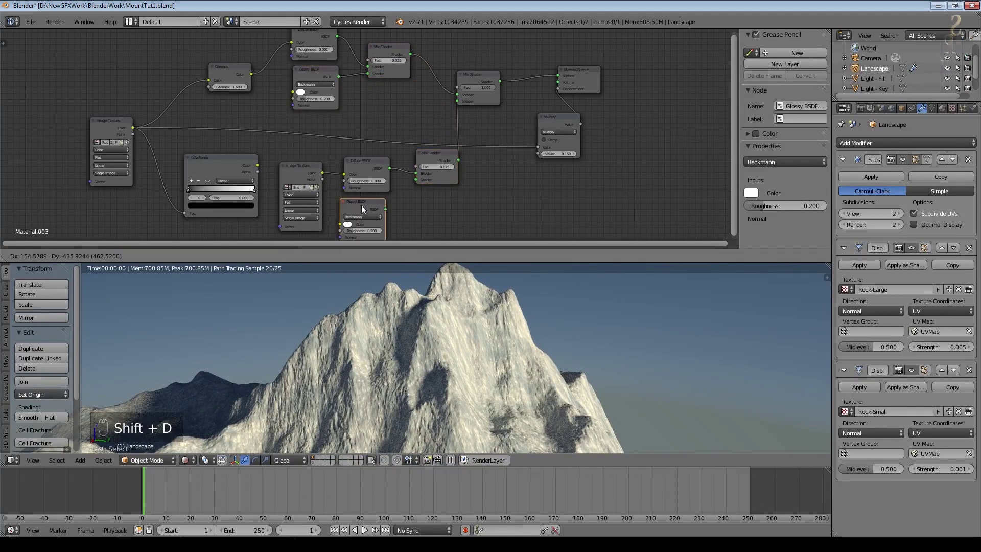
pyautogui.moveTo(386, 206); pyautogui.dragTo(416, 180)
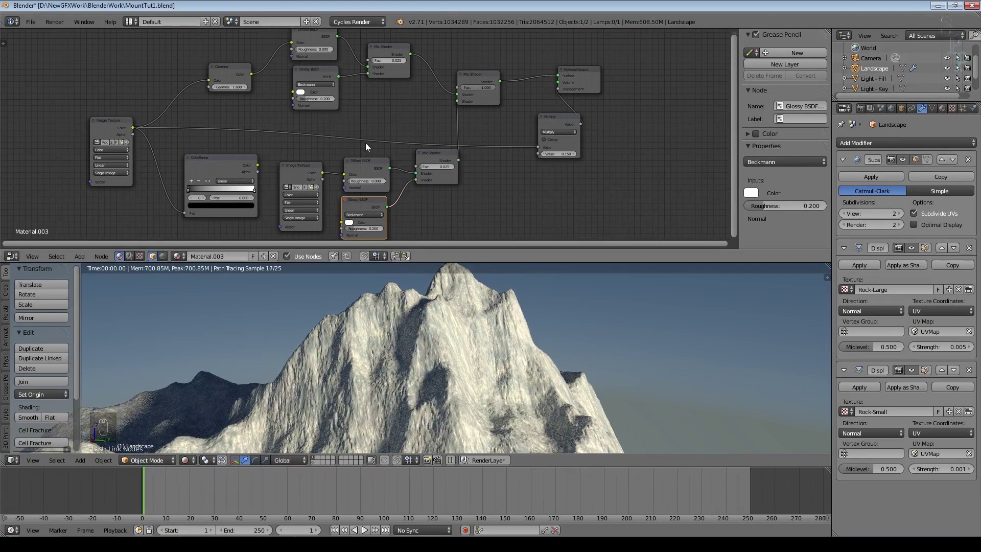
# Set the snow Mix Shader's factor to 0.070 and the snow Glossy BSDF's roughness to 0.350
pyautogui.moveTo(396, 128); pyautogui.dragTo(449, 138)
pyautogui.scroll(2, 485, 145)
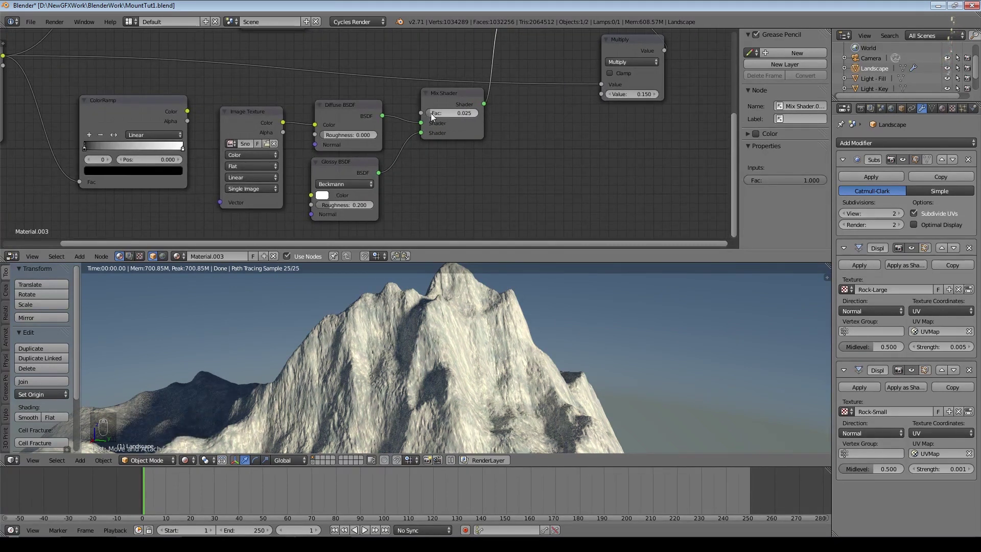
pyautogui.moveTo(434, 113); pyautogui.dragTo(450, 113)
pyautogui.click(445, 111)
pyautogui.write('0.08')
pyautogui.press('Return')
pyautogui.moveTo(337, 205); pyautogui.dragTo(352, 205)
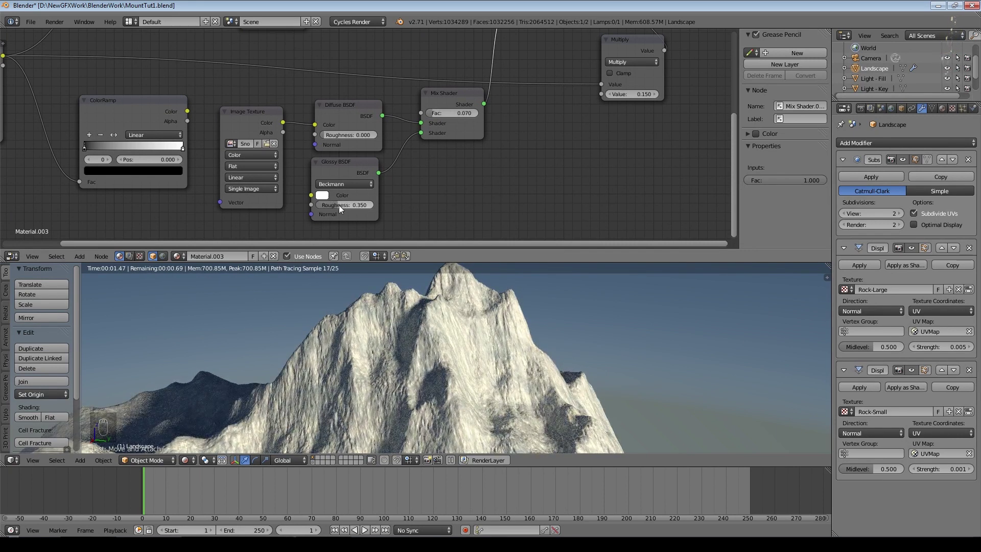
# Test the blend between the rock and snow shaders by setting the final Mix Shader's factor to 0.464
pyautogui.moveTo(571, 307); pyautogui.dragTo(526, 269, button='middle')
pyautogui.scroll(-2, 526, 269)
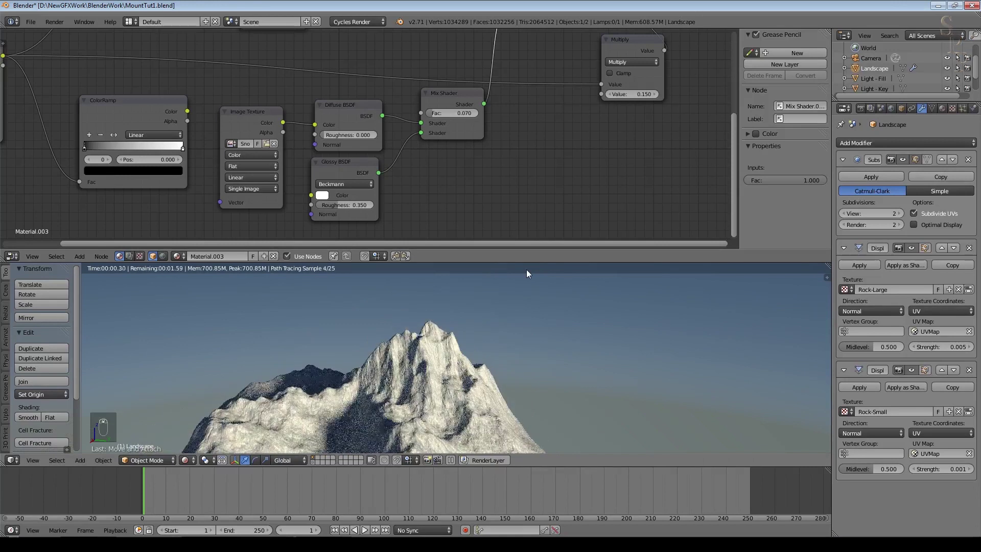
pyautogui.scroll(3, 521, 273)
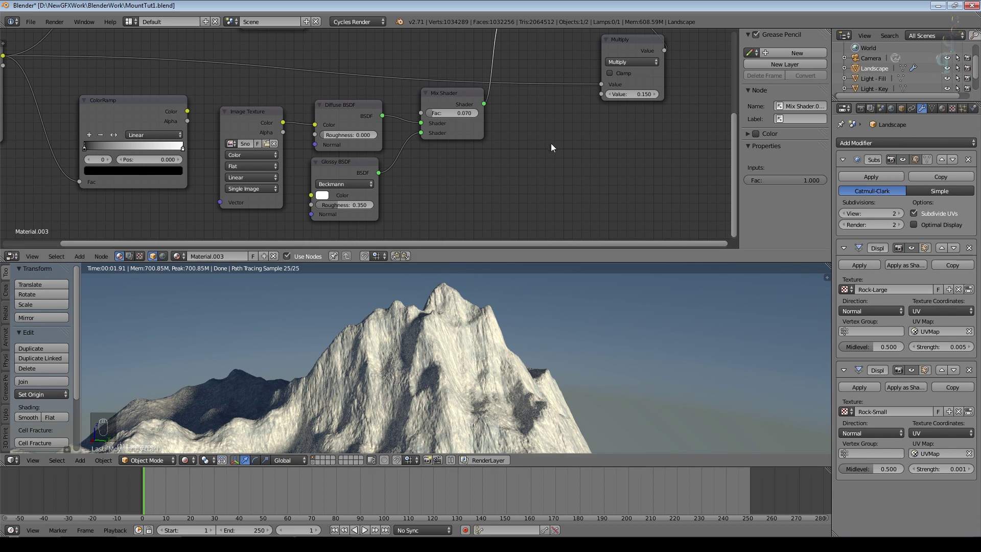
pyautogui.moveTo(551, 143); pyautogui.dragTo(510, 175, button='middle')
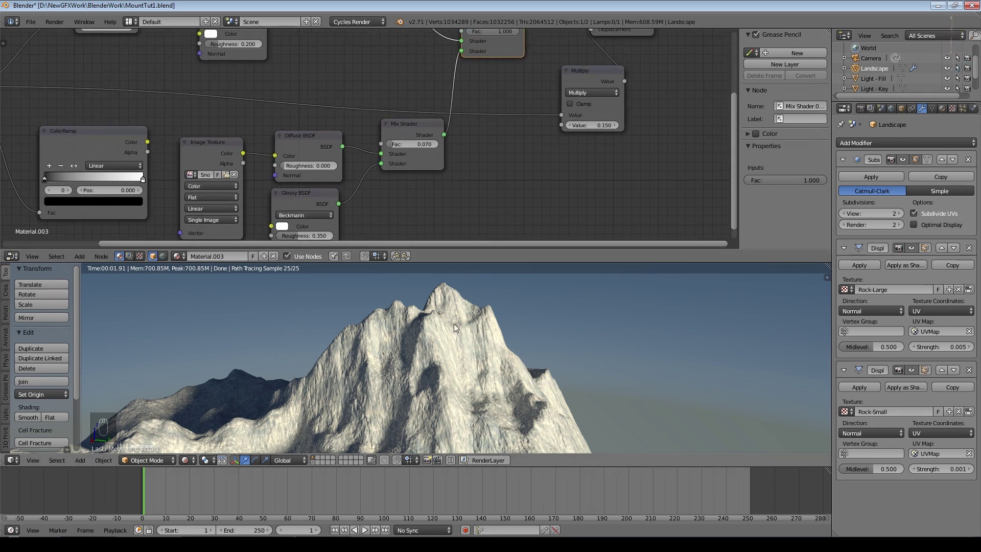
pyautogui.scroll(-2, 464, 65)
pyautogui.moveTo(464, 65); pyautogui.dragTo(434, 64)
pyautogui.hotkey('ctrl', 'z')
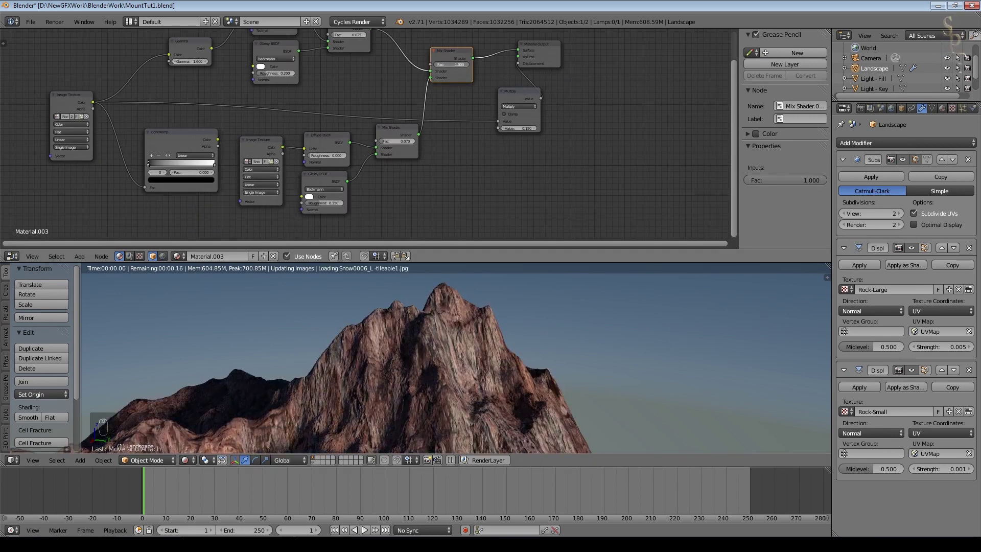
pyautogui.moveTo(797, 180)
pyautogui.mouseDown()
pyautogui.moveTo(774, 180)
pyautogui.moveTo(782, 180)
pyautogui.mouseUp()
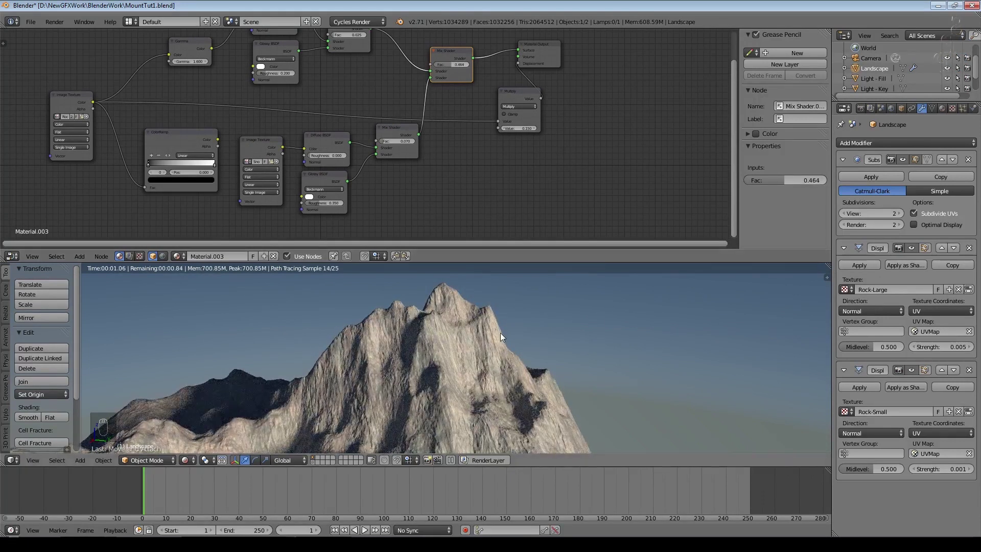
# Connect the ColorRamp's color output to the factor input of the final Mix Shader that blends rock and snow
pyautogui.moveTo(447, 56); pyautogui.dragTo(452, 57)
pyautogui.moveTo(460, 174); pyautogui.dragTo(456, 210, button='middle')
pyautogui.moveTo(179, 177); pyautogui.dragTo(435, 104)
pyautogui.scroll(4, 495, 212)
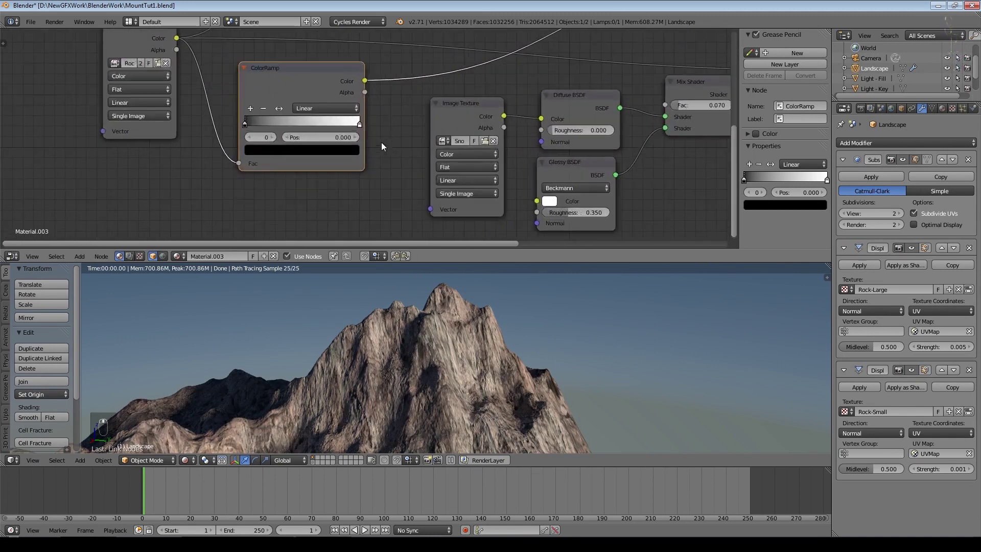
# Bring the ColorRamp's two stops close together for a hard transition, with the black stop at position 0.209 and white above it
pyautogui.scroll(1, 381, 141)
pyautogui.moveTo(213, 123); pyautogui.dragTo(277, 122)
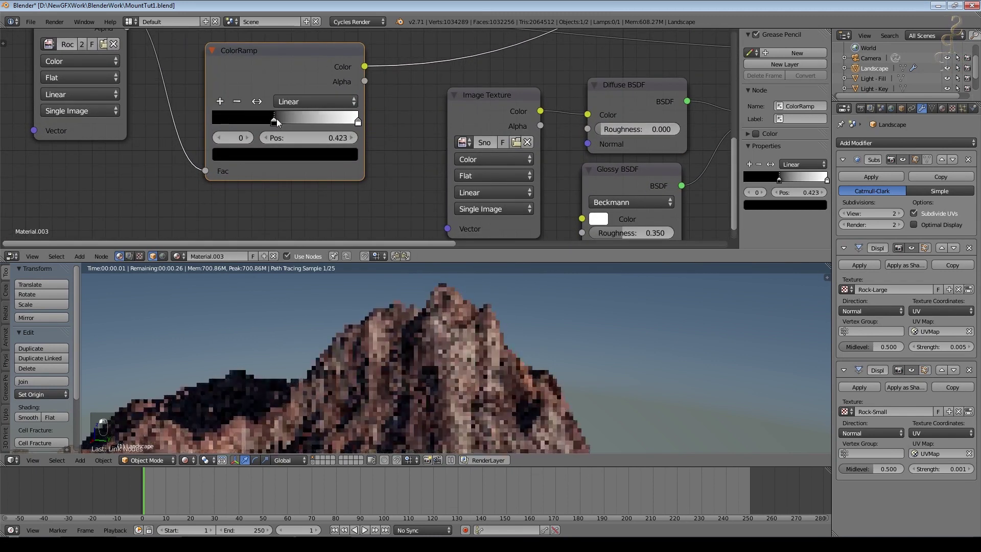
pyautogui.moveTo(358, 121); pyautogui.dragTo(290, 122)
pyautogui.moveTo(275, 121); pyautogui.dragTo(246, 125)
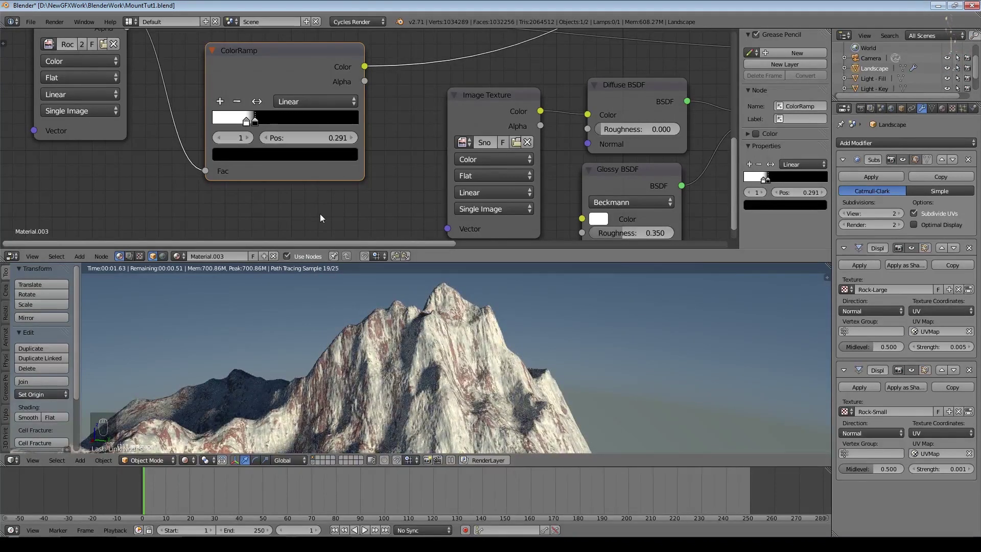
pyautogui.scroll(1, 320, 218)
pyautogui.scroll(3, 492, 365)
pyautogui.scroll(-1, 492, 366)
pyautogui.moveTo(235, 118); pyautogui.dragTo(223, 118)
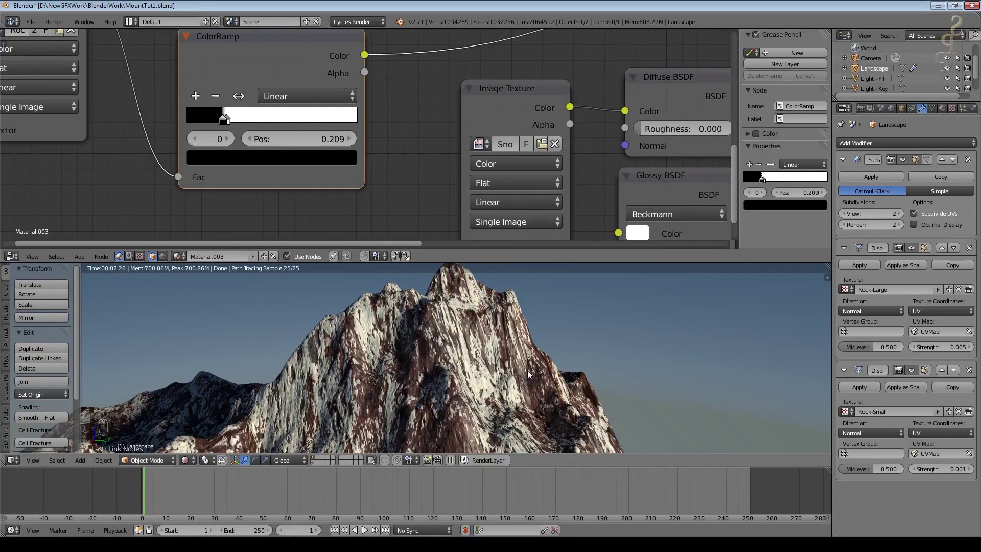
# Try the Ease and B-Spline interpolations on the ColorRamp and settle on Constant
pyautogui.scroll(-2, 613, 388)
pyautogui.scroll(4, 436, 389)
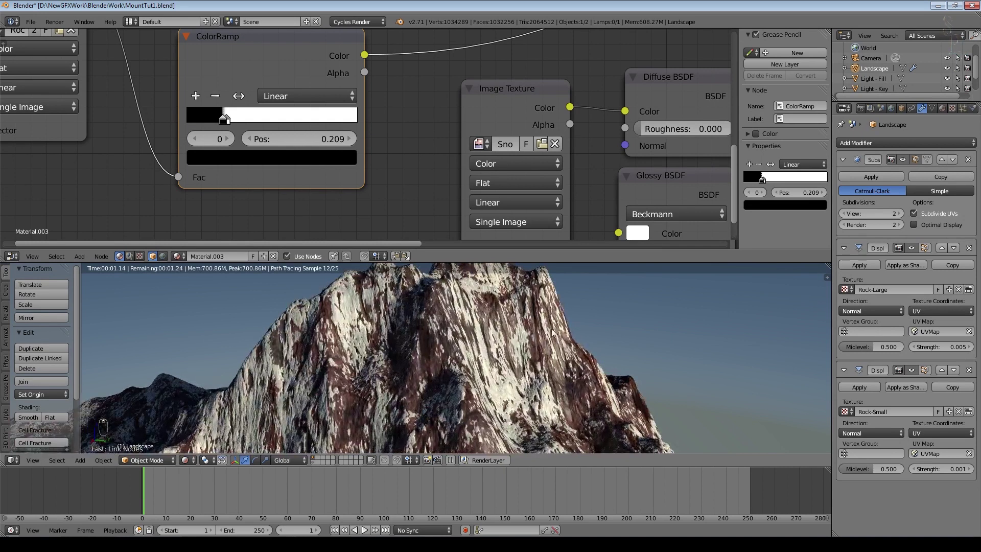
pyautogui.moveTo(574, 387); pyautogui.dragTo(530, 389, button='middle')
pyautogui.click(290, 96)
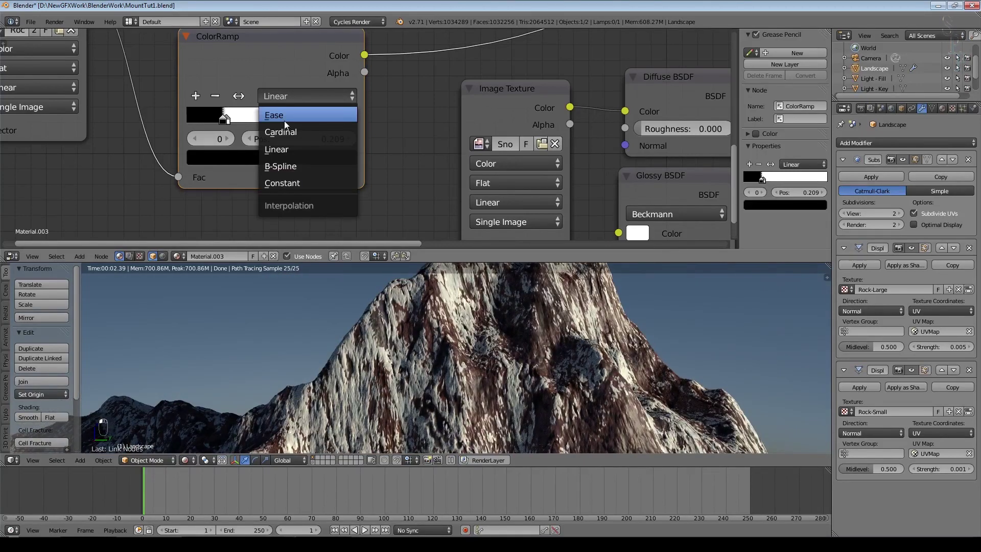
pyautogui.click(284, 121)
pyautogui.click(306, 96)
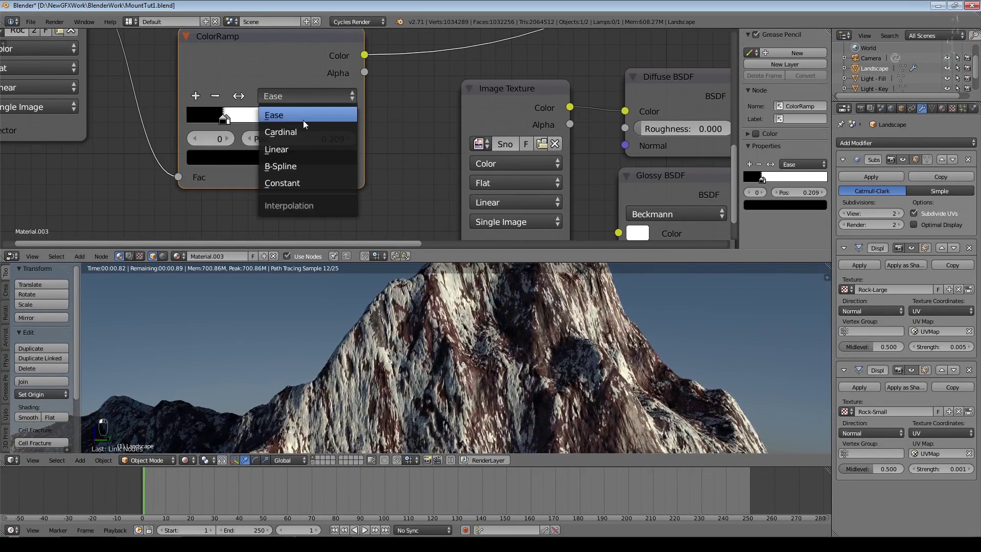
pyautogui.click(302, 164)
pyautogui.scroll(-3, 518, 292)
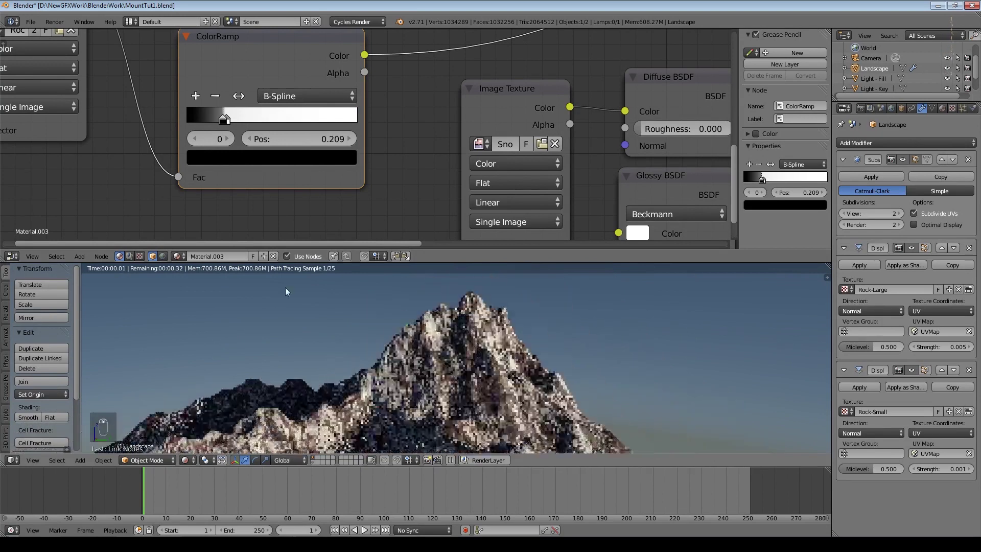
pyautogui.scroll(2, 457, 368)
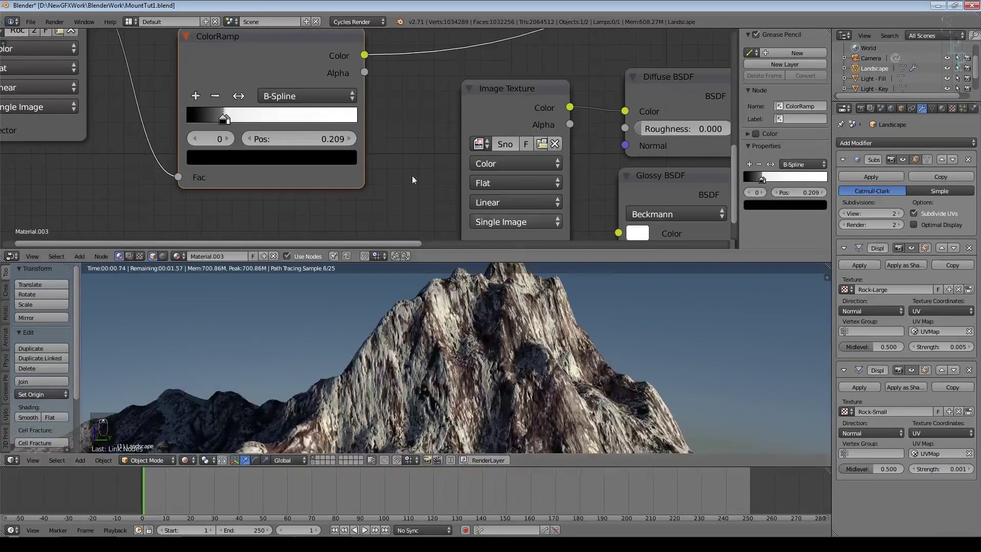
pyautogui.click(301, 95)
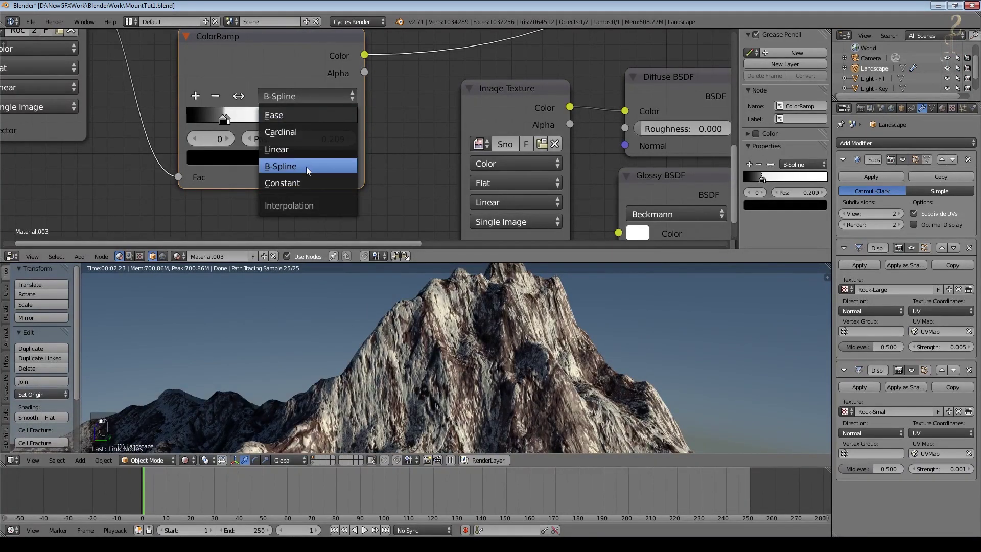
pyautogui.click(302, 182)
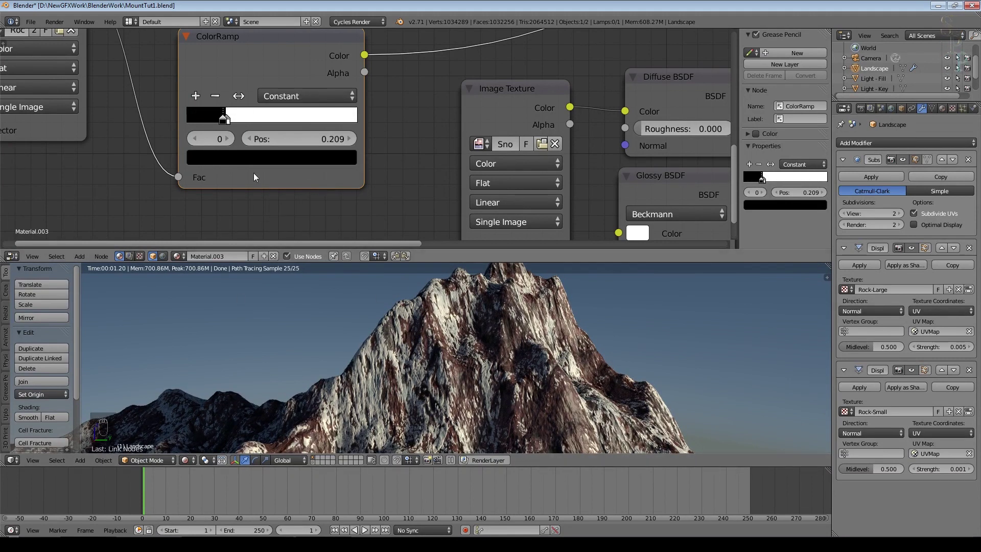
# Move the ColorRamp's black stop lower and set its white stop to position 0.250
pyautogui.moveTo(219, 121)
pyautogui.mouseDown()
pyautogui.moveTo(244, 120)
pyautogui.moveTo(202, 118)
pyautogui.moveTo(318, 120)
pyautogui.moveTo(210, 117)
pyautogui.mouseUp()
pyautogui.scroll(-1, 204, 164)
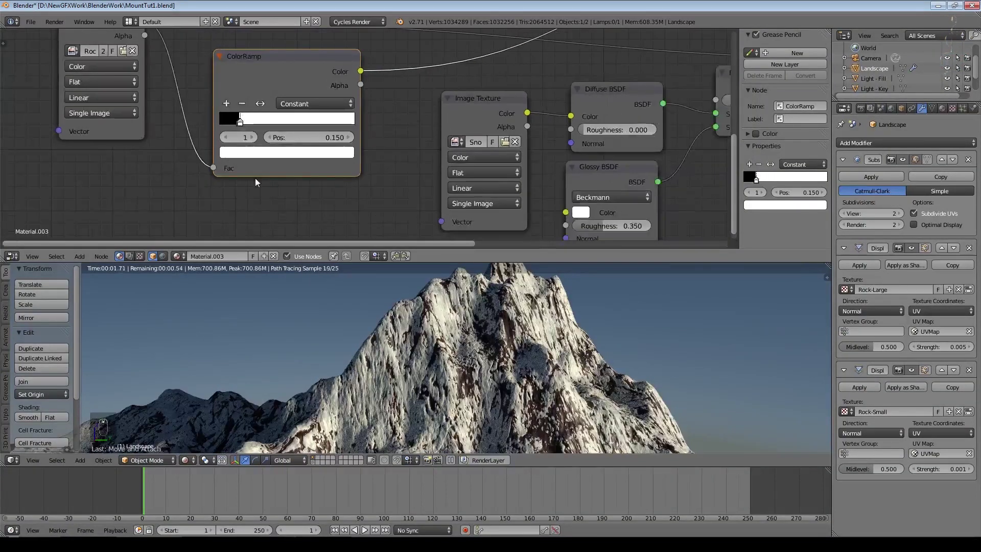
pyautogui.scroll(1, 255, 178)
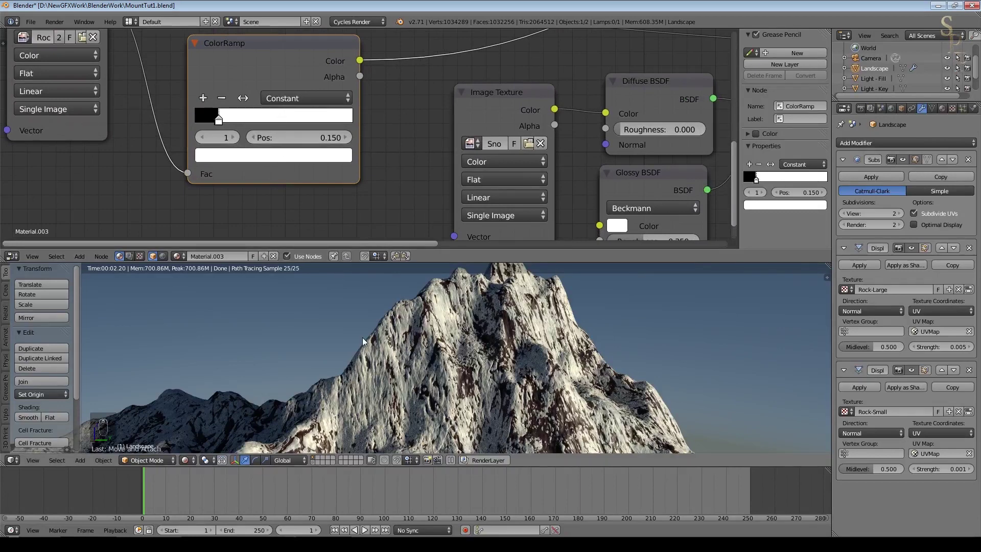
pyautogui.moveTo(218, 119); pyautogui.dragTo(237, 120)
pyautogui.moveTo(386, 293); pyautogui.dragTo(410, 370, button='middle')
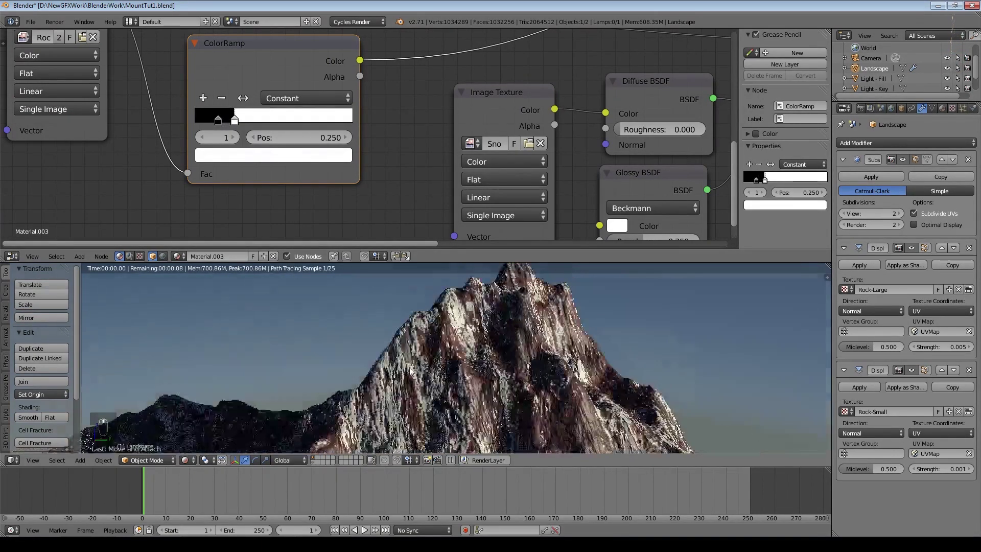
# Insert a Gamma node between the snow Image Texture and its Diffuse BSDF, and set the gamma to 0.500
pyautogui.click(79, 256)
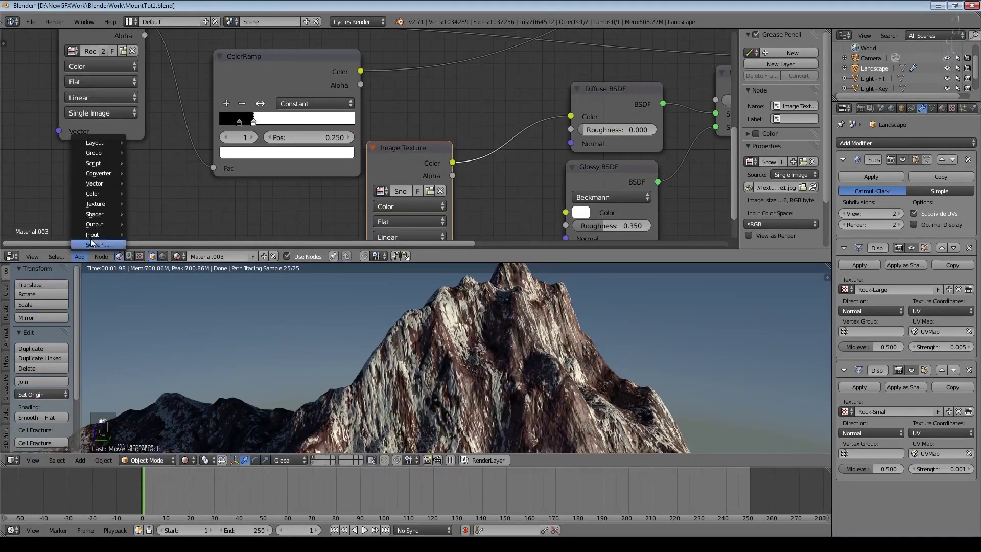
pyautogui.moveTo(102, 193)
pyautogui.click(165, 246)
pyautogui.click(489, 155)
pyautogui.moveTo(489, 154); pyautogui.dragTo(476, 160)
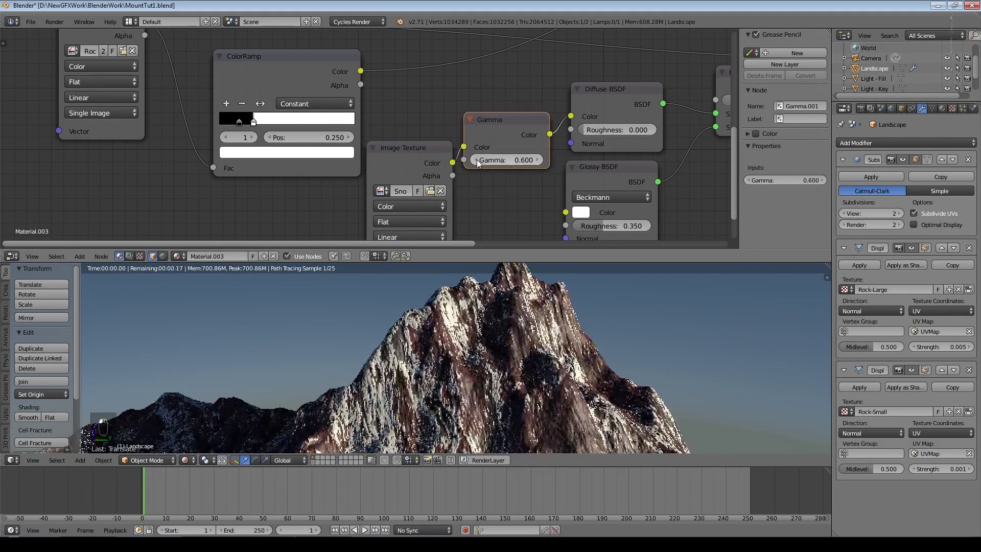
pyautogui.click(477, 159)
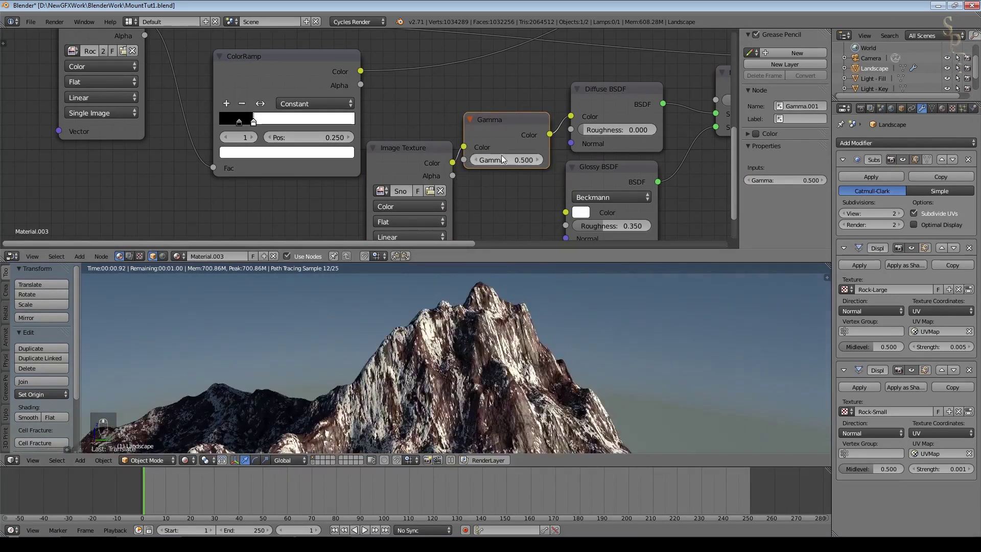
# Set the factor of the Mix Shader combining the rock's Diffuse and Glossy shaders to 0.015
pyautogui.scroll(-3, 519, 93)
pyautogui.moveTo(540, 60); pyautogui.dragTo(488, 174, button='middle')
pyautogui.scroll(3, 510, 141)
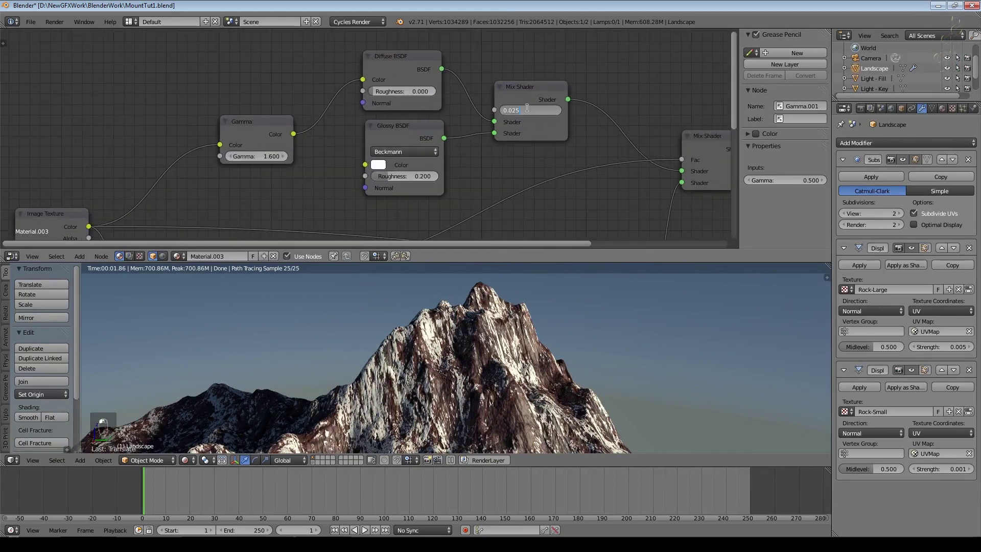
pyautogui.write('0.015')
pyautogui.press('Return')
# Select the Sun lamp and set its size to 0.010 for sharper shadows
pyautogui.scroll(-1, 442, 351)
pyautogui.moveTo(452, 350); pyautogui.dragTo(536, 357, button='middle')
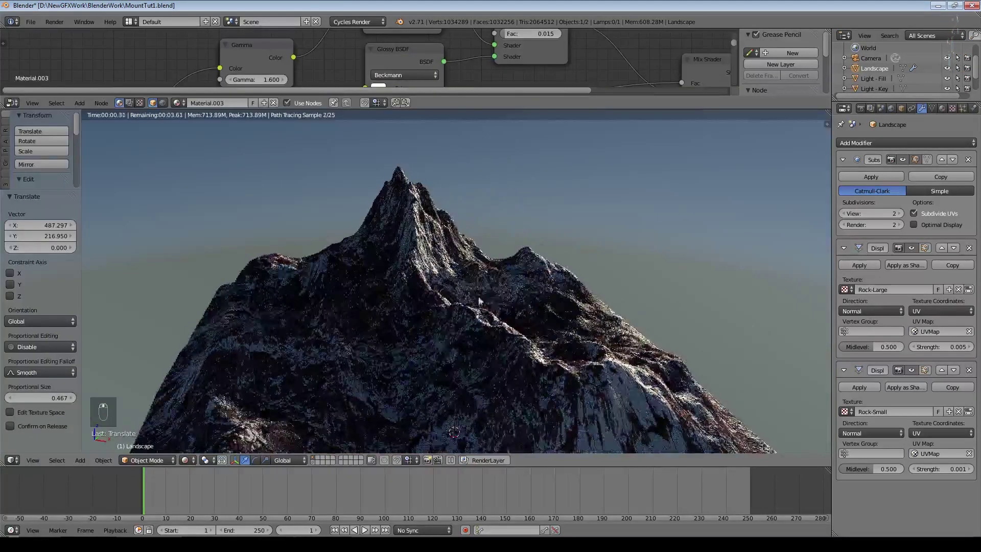
pyautogui.moveTo(479, 301); pyautogui.dragTo(531, 333, button='middle')
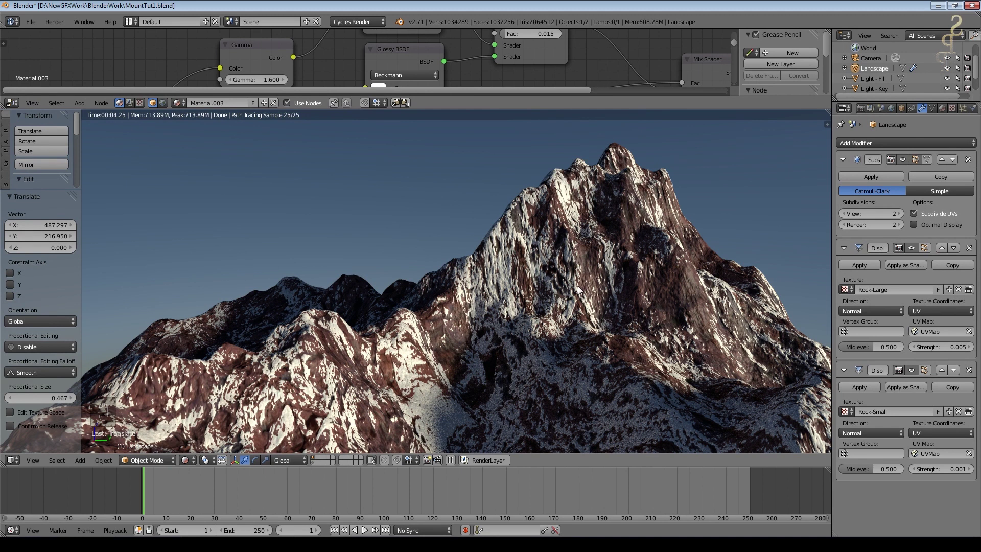
pyautogui.scroll(-2, 896, 63)
pyautogui.click(865, 87)
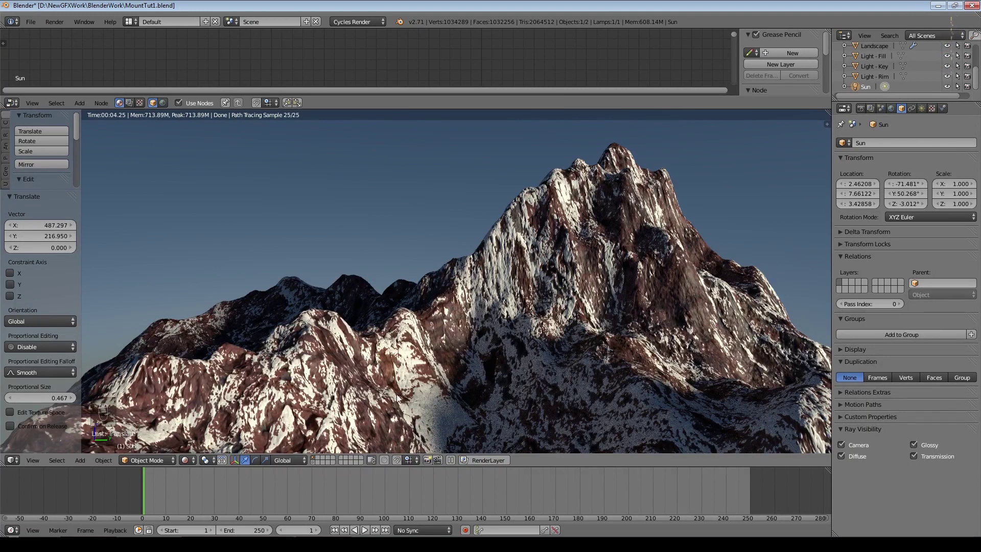
pyautogui.click(921, 109)
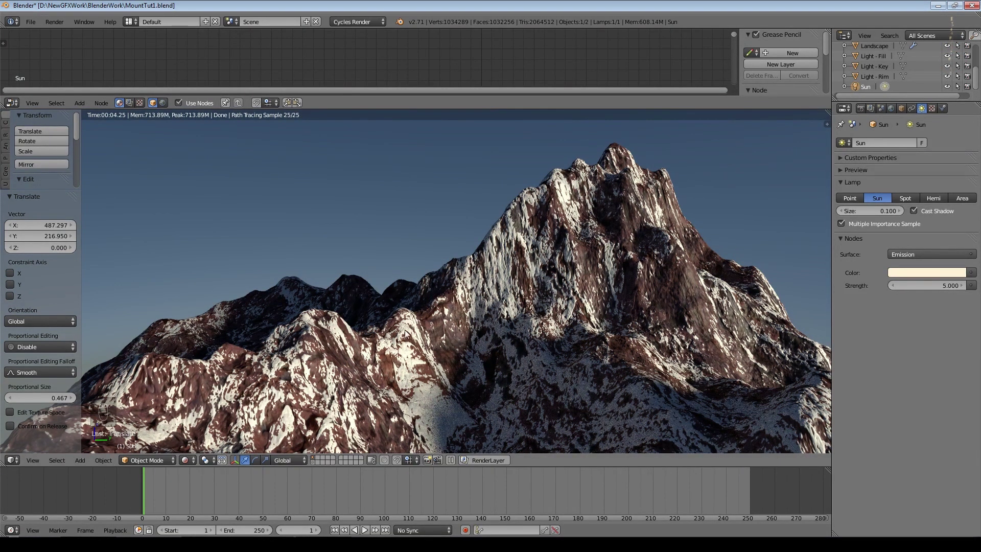
pyautogui.click(875, 209)
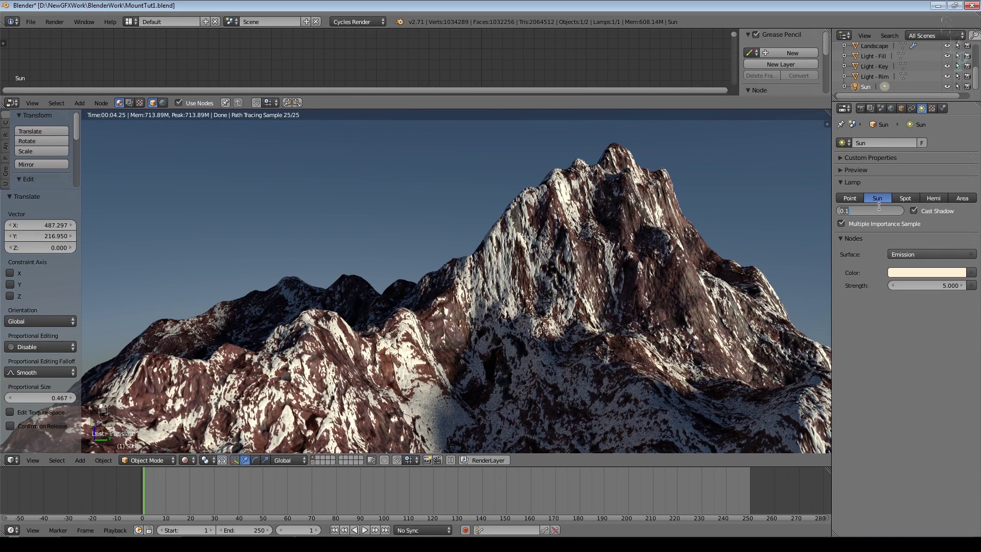
pyautogui.press('Return')
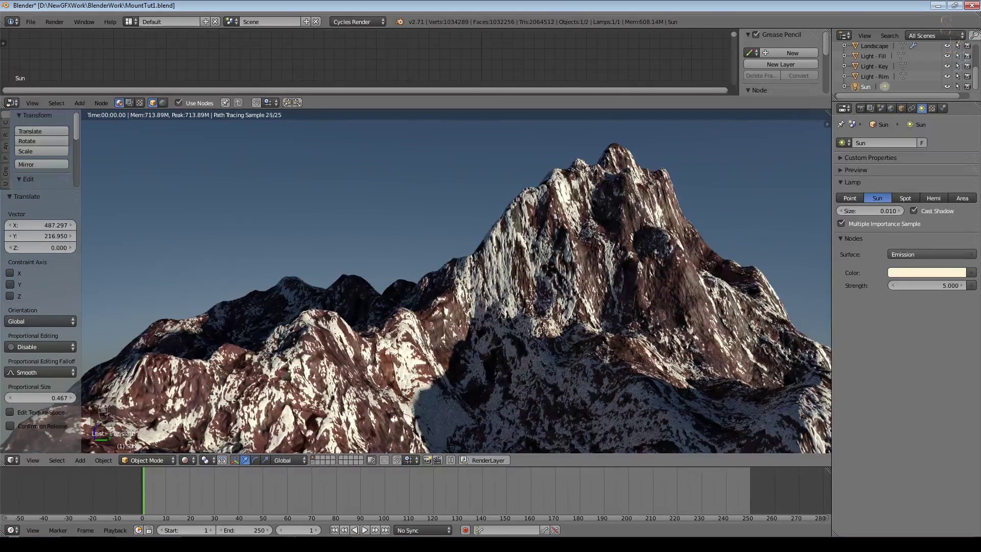
# Change the Sun lamp's color to a pale yellow of R 1.000, G 0.966 and B 0.723
pyautogui.moveTo(452, 332); pyautogui.dragTo(521, 321, button='middle')
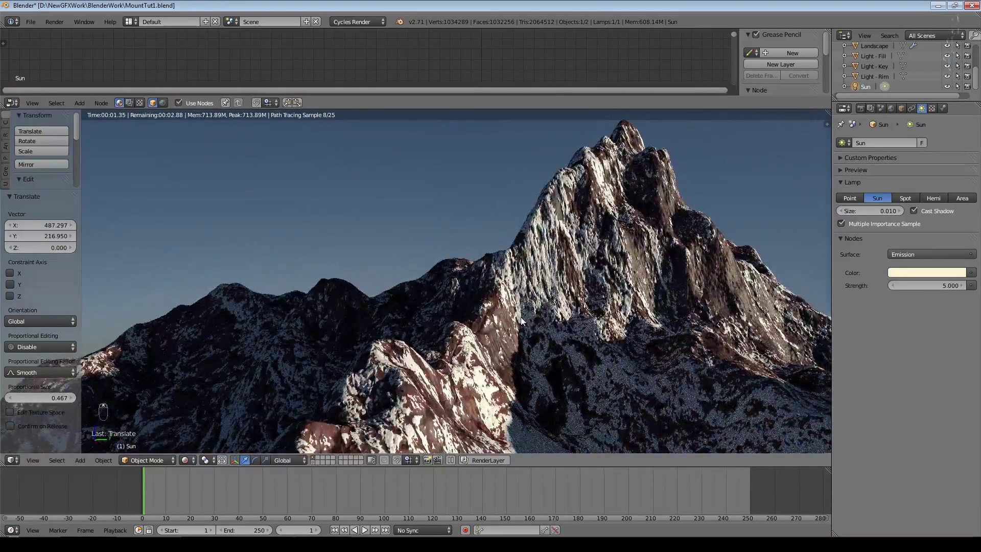
pyautogui.moveTo(584, 309); pyautogui.dragTo(630, 305, button='middle')
pyautogui.click(926, 273)
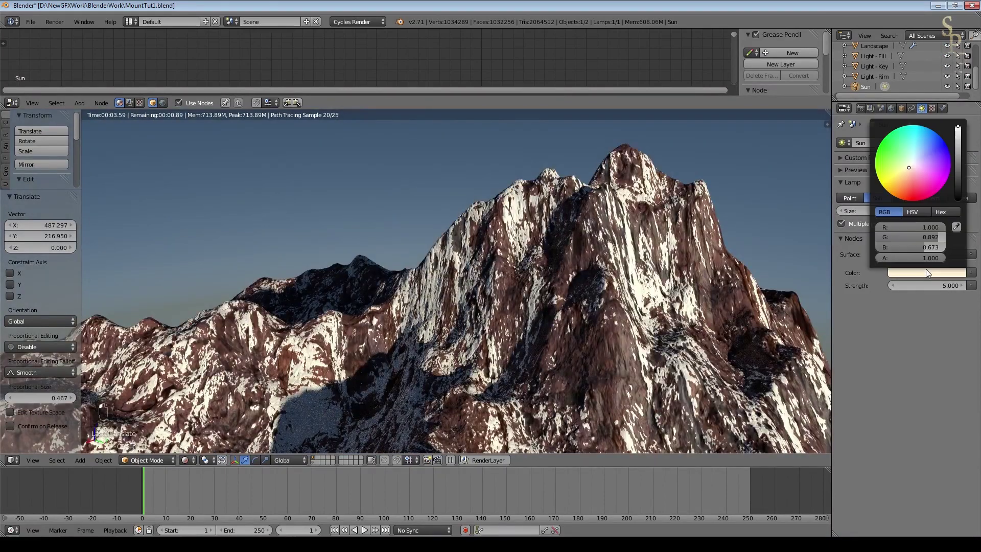
pyautogui.click(908, 167)
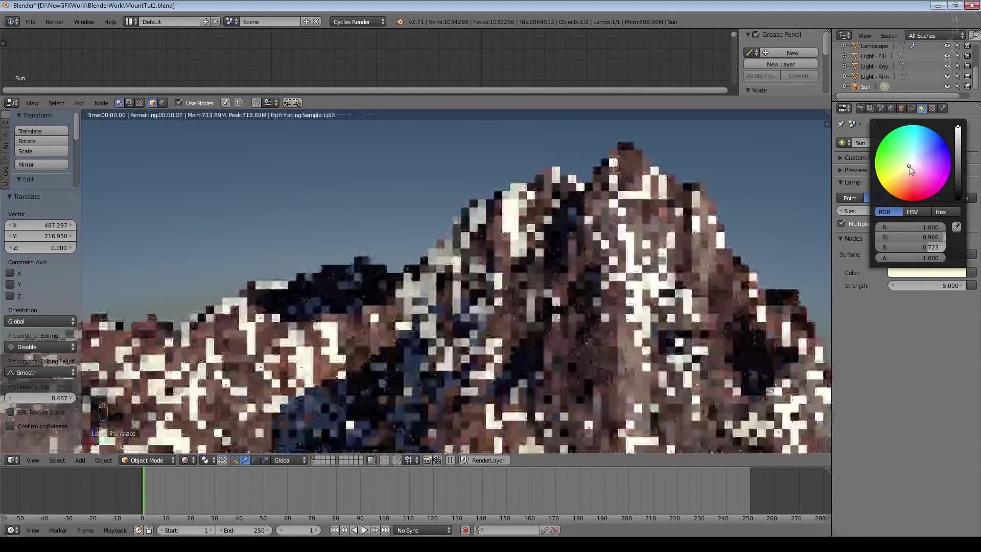
# Switch the 3D view from rendered to solid shading and add a UV sphere to the scene
pyautogui.moveTo(588, 286); pyautogui.dragTo(602, 280, button='middle')
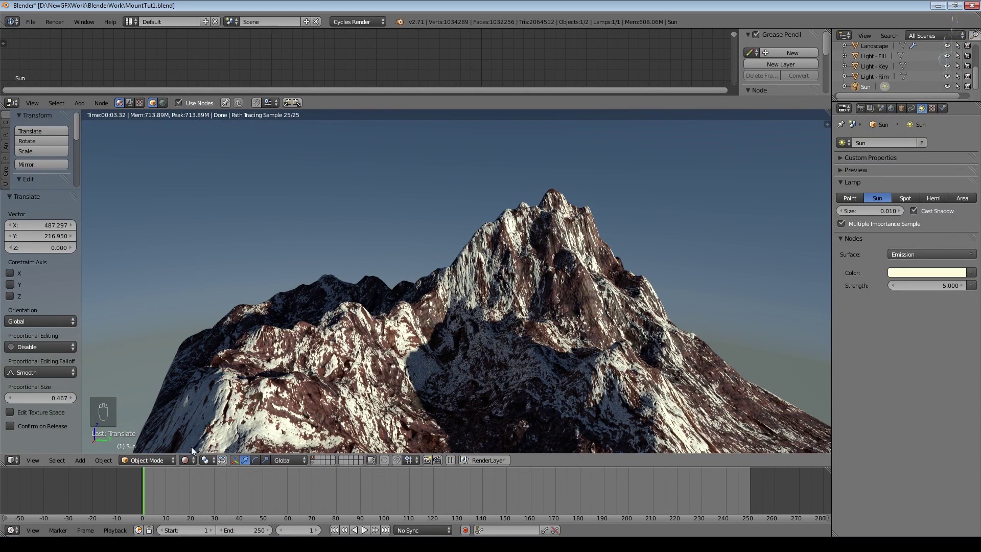
pyautogui.hotkey('shift', 'z')
pyautogui.scroll(-6, 406, 215)
pyautogui.hotkey('shift', 'a')
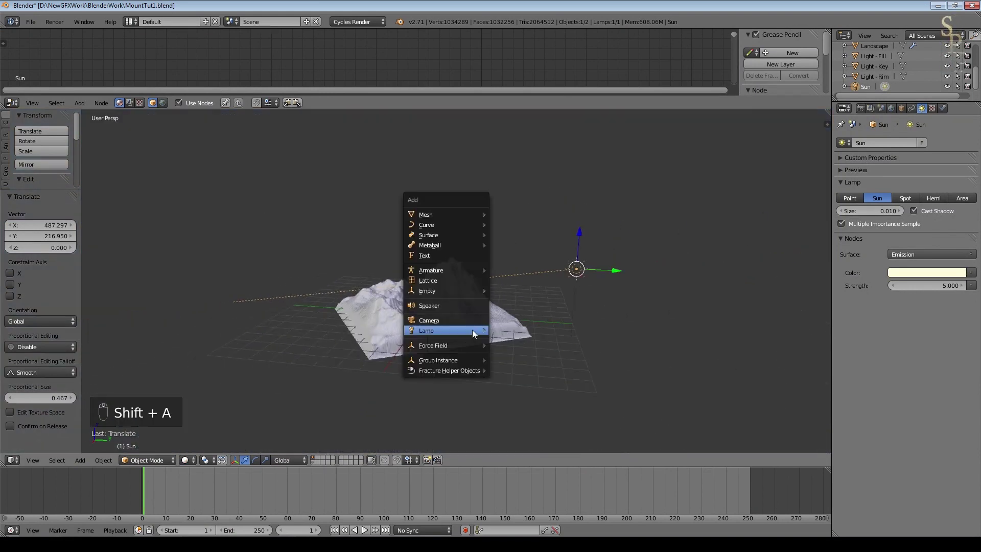
pyautogui.moveTo(444, 214)
pyautogui.click(535, 244)
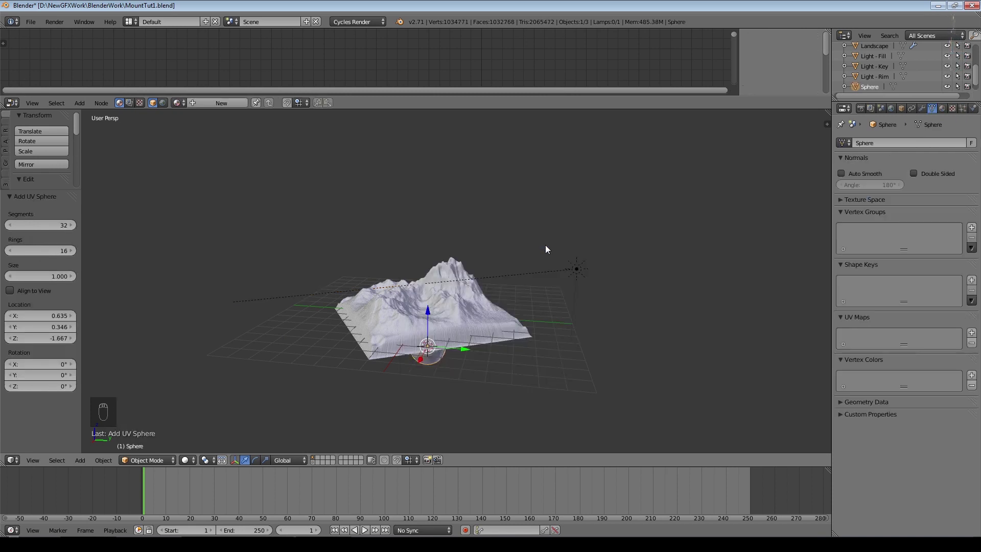
# Move the sphere up beside the Sun lamp and scale it down by a factor of 0.352
pyautogui.press('g')
pyautogui.click(581, 278)
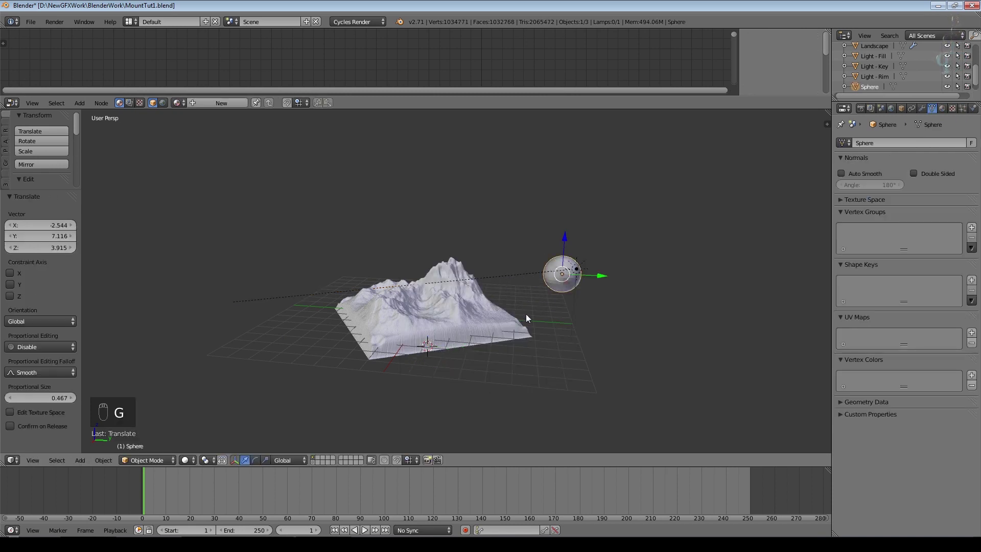
pyautogui.press('KP_Decimal')
pyautogui.scroll(-7, 306, 262)
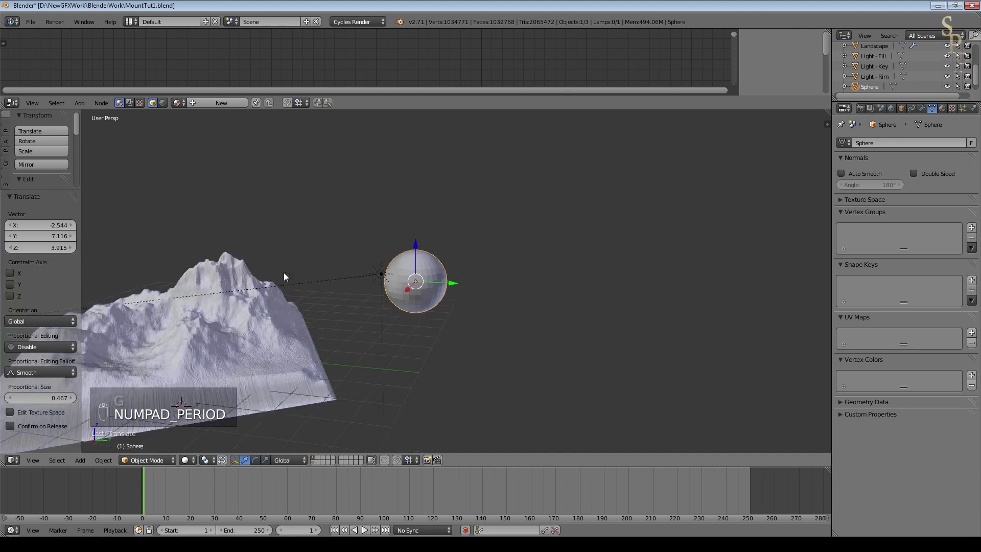
pyautogui.press('s')
pyautogui.click(450, 284)
# Position the sphere on the Sun lamp, checking the alignment from above and from the front
pyautogui.press('g')
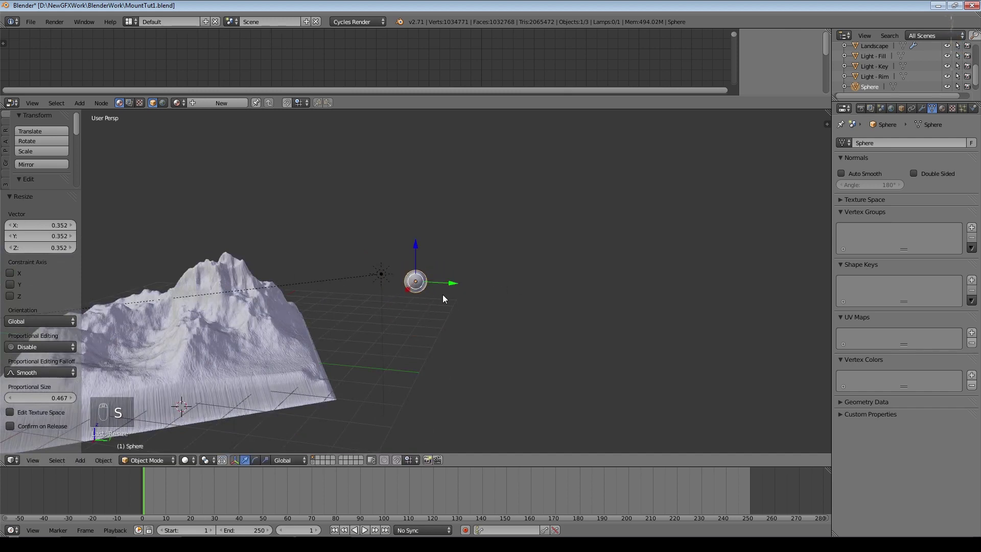
pyautogui.click(442, 294)
pyautogui.moveTo(442, 295); pyautogui.dragTo(393, 394, button='middle')
pyautogui.press('g')
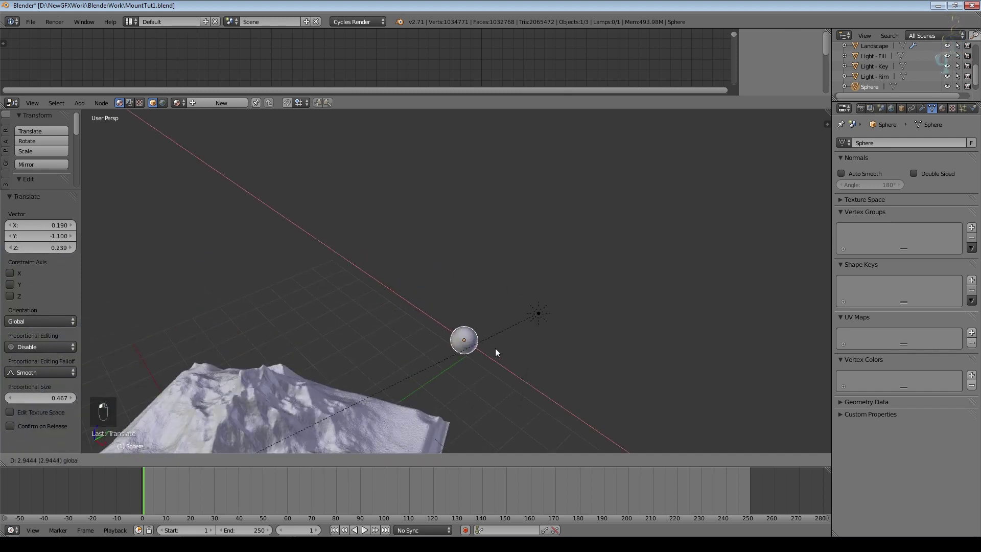
pyautogui.press('KP_7')
pyautogui.press('KP_5')
pyautogui.click(587, 287)
pyautogui.moveTo(583, 340); pyautogui.dragTo(572, 329, button='middle')
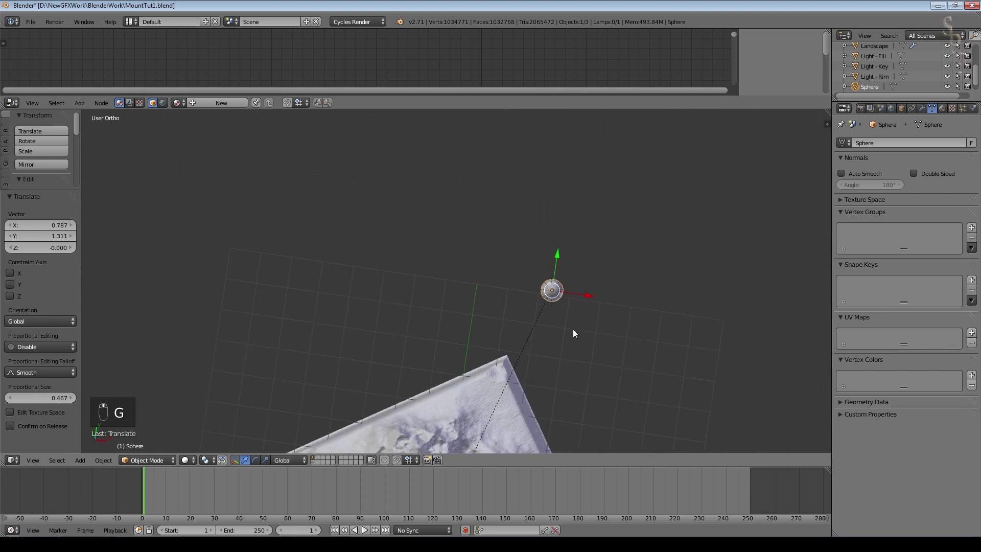
pyautogui.press('KP_1')
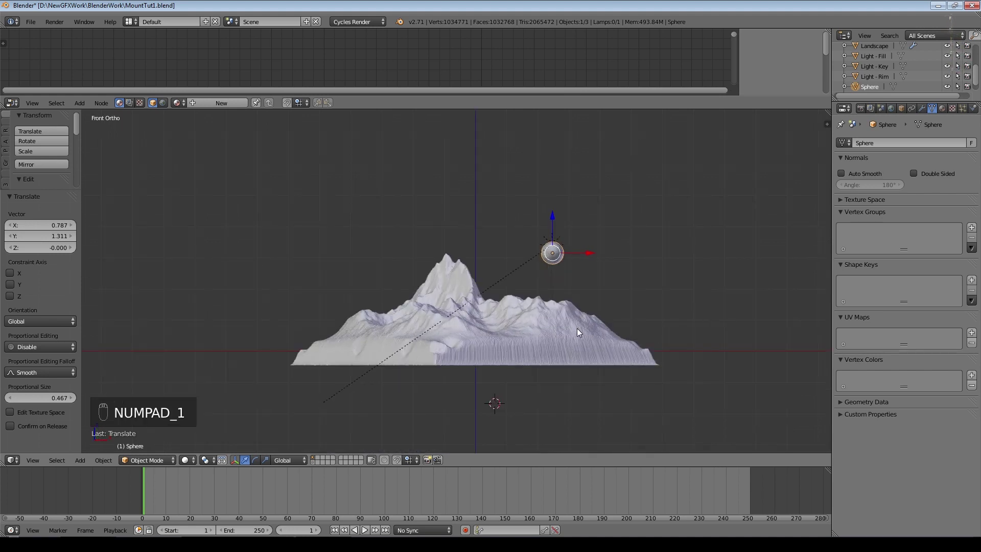
pyautogui.moveTo(552, 218); pyautogui.dragTo(552, 206)
# Scale the sphere down by a further factor of 0.561 and fine-tune its position over the Sun lamp
pyautogui.moveTo(590, 304); pyautogui.dragTo(492, 307, button='middle')
pyautogui.scroll(5, 492, 306)
pyautogui.press('s')
pyautogui.click(540, 208)
pyautogui.press('g')
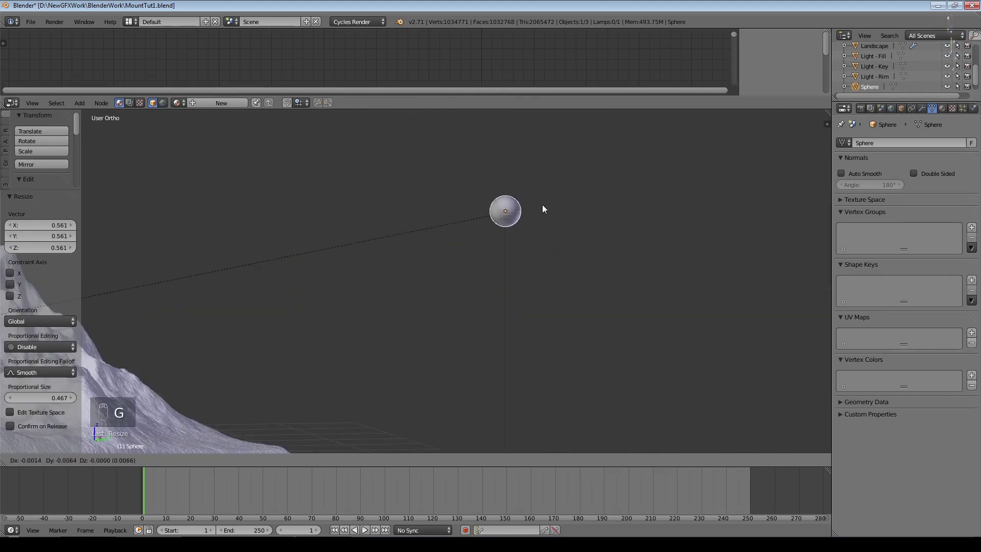
pyautogui.click(544, 205)
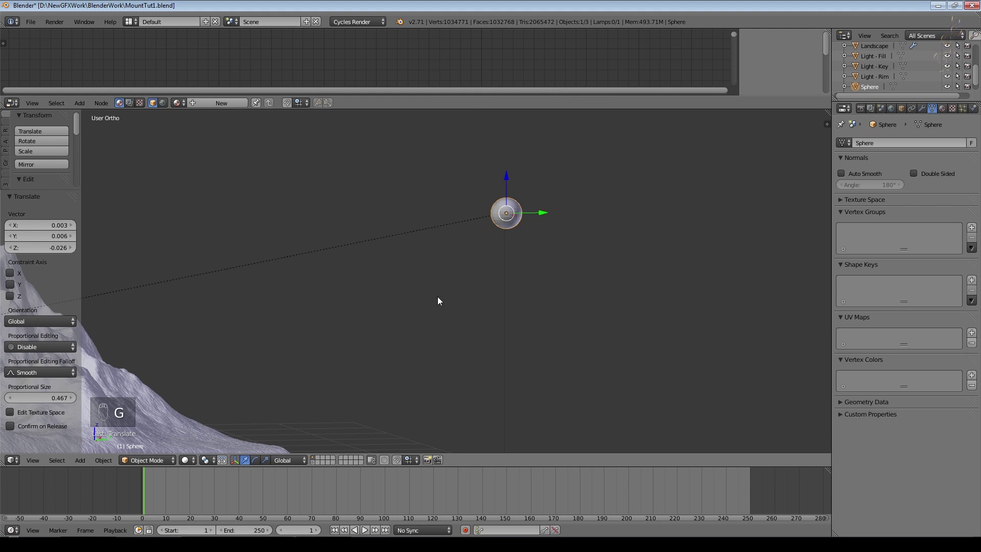
pyautogui.moveTo(437, 300); pyautogui.dragTo(499, 318, button='middle')
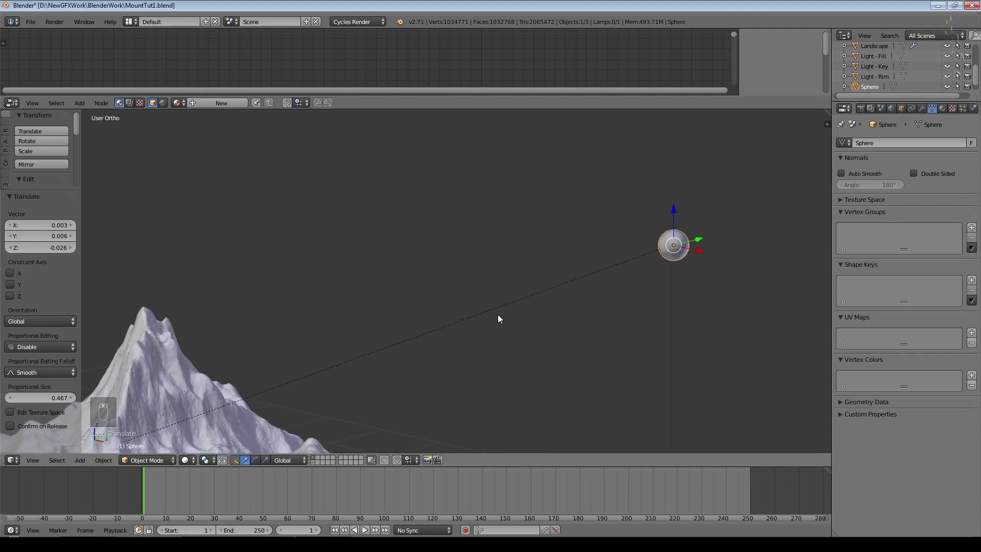
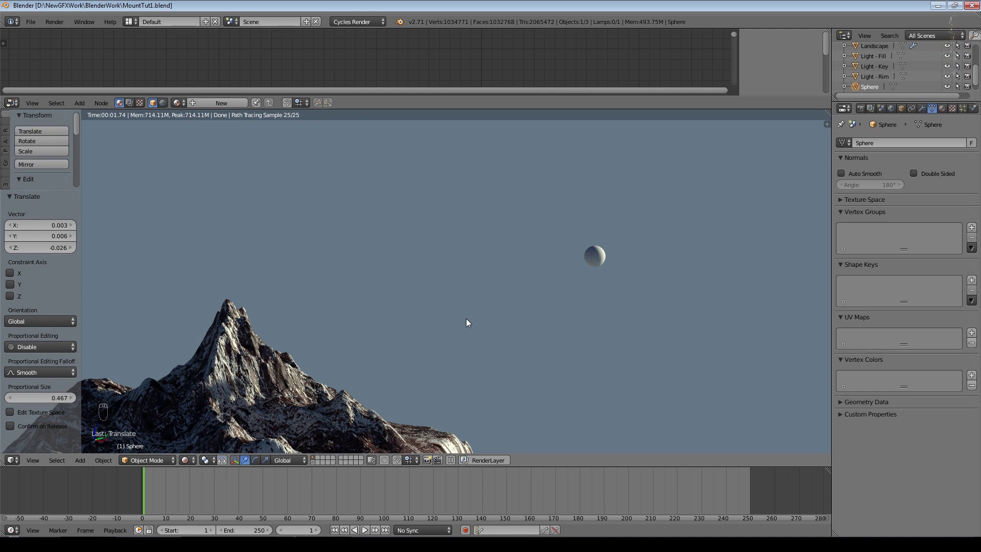
# Turn off Shadow ray visibility for the sphere
pyautogui.click(901, 109)
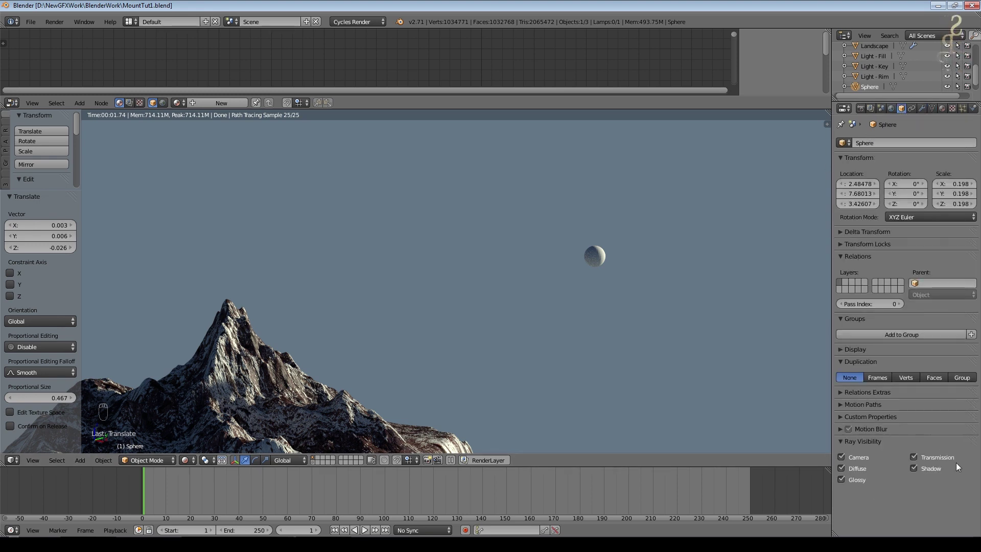
pyautogui.click(916, 467)
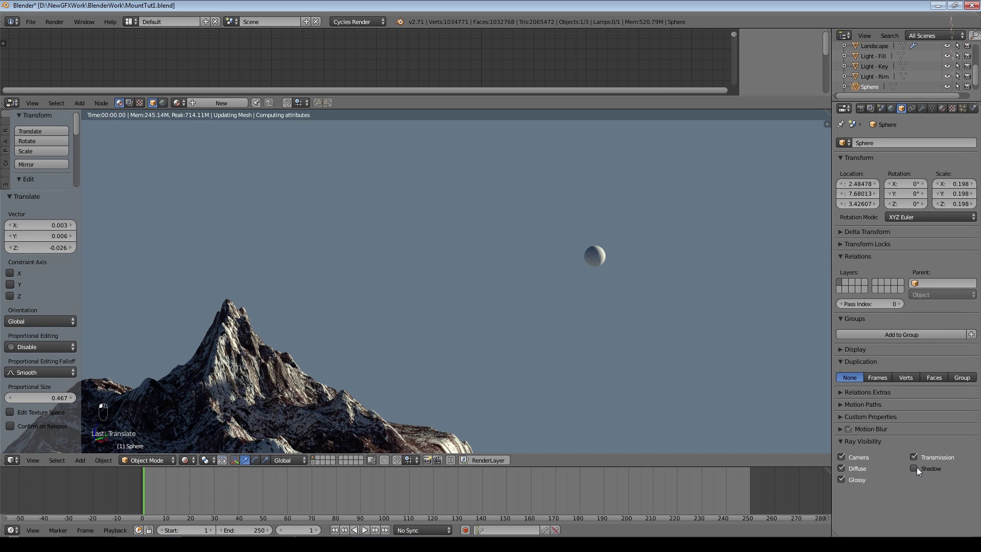
pyautogui.moveTo(447, 361); pyautogui.dragTo(422, 404, button='middle')
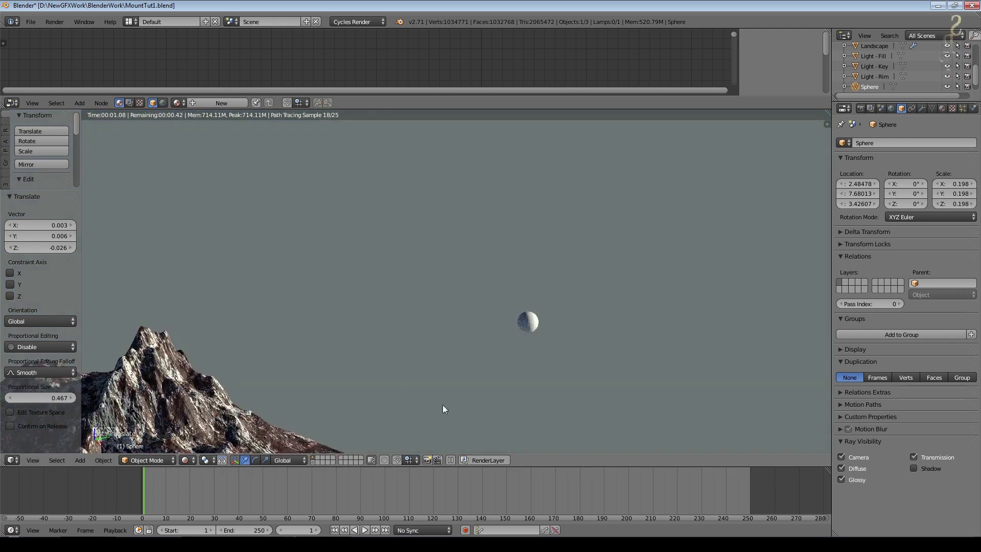
# Give the sphere a new Emission material with a pale yellow color of R 0.800, G 0.761 and B 0.595
pyautogui.click(942, 108)
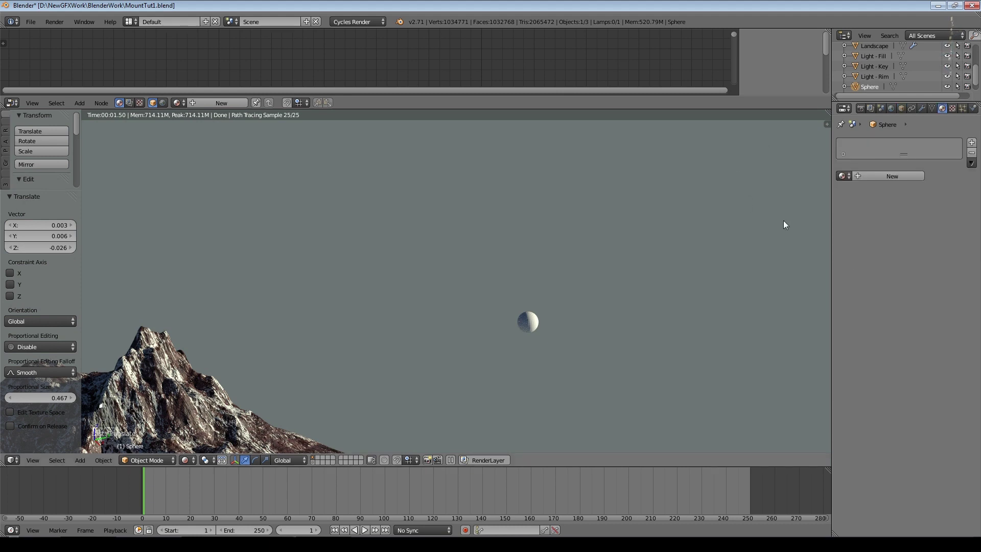
pyautogui.click(870, 174)
pyautogui.click(930, 206)
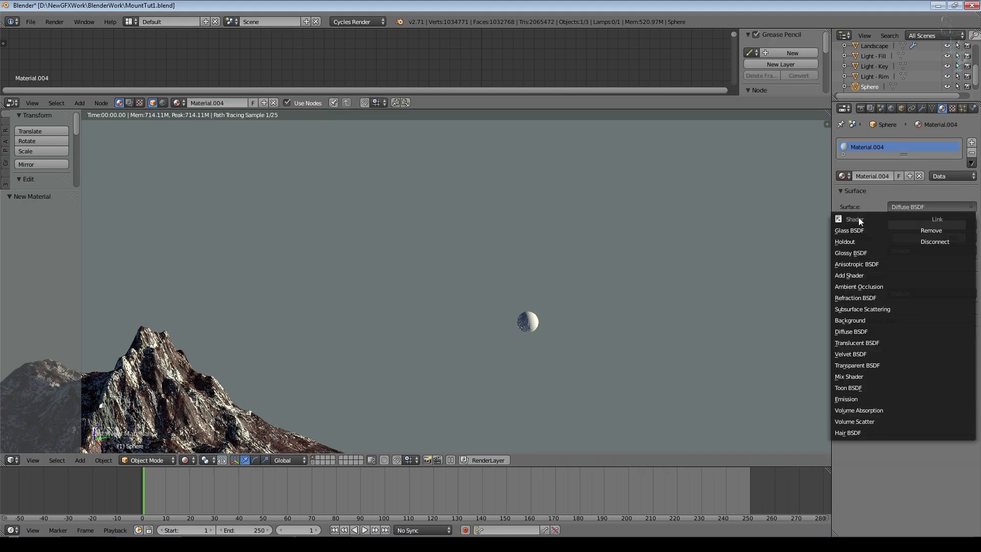
pyautogui.click(852, 399)
pyautogui.click(920, 225)
pyautogui.click(909, 118)
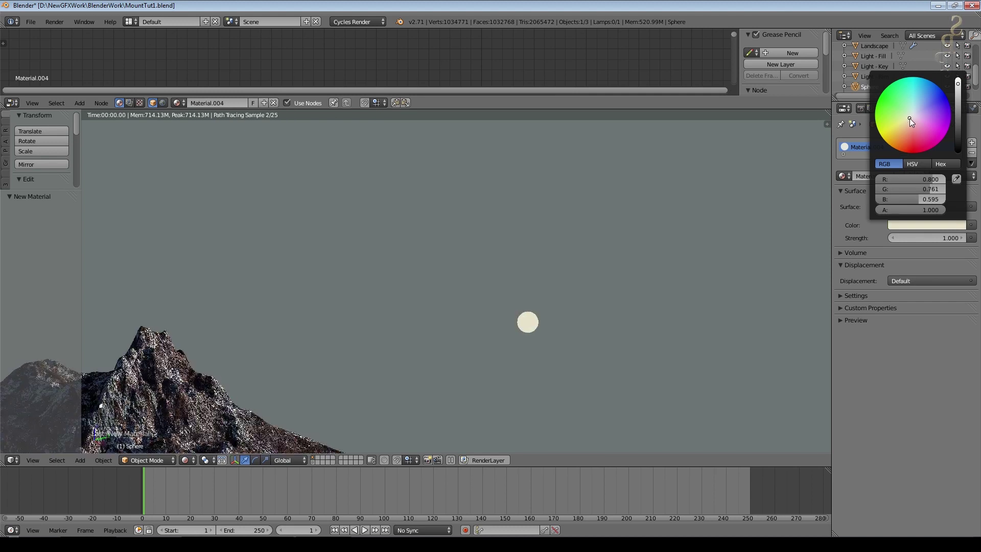
# Set the pass index of the sphere's material to 1
pyautogui.click(840, 296)
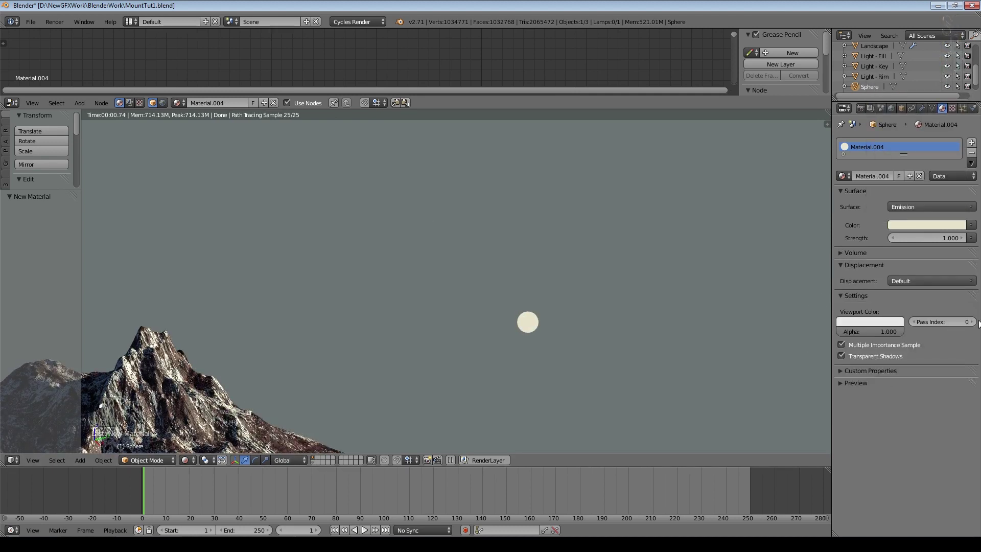
pyautogui.click(972, 322)
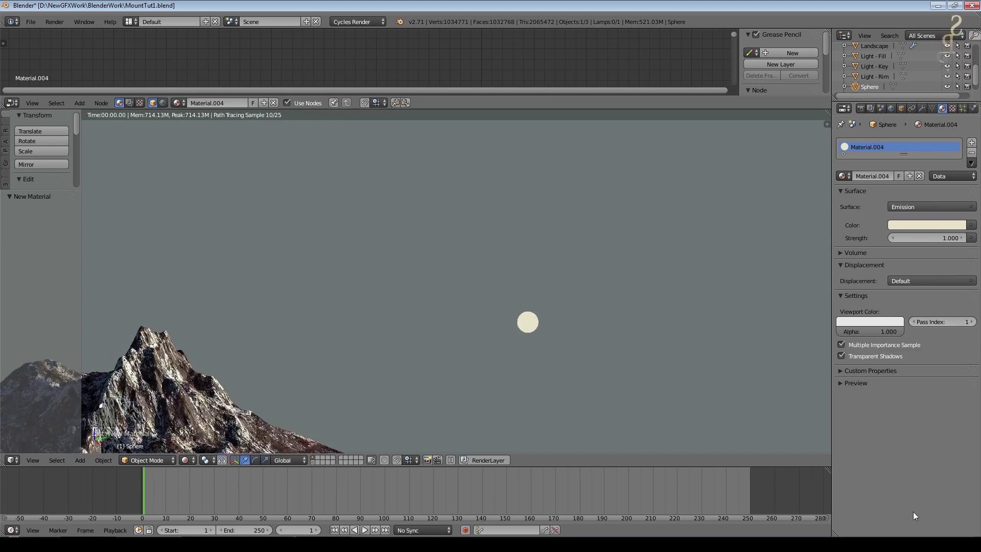
# Set the strength of the sphere's Emission shader to 2.000 and check the glow from several angles
pyautogui.click(944, 238)
pyautogui.write('2')
pyautogui.press('Return')
pyautogui.moveTo(405, 354); pyautogui.dragTo(620, 252, button='middle')
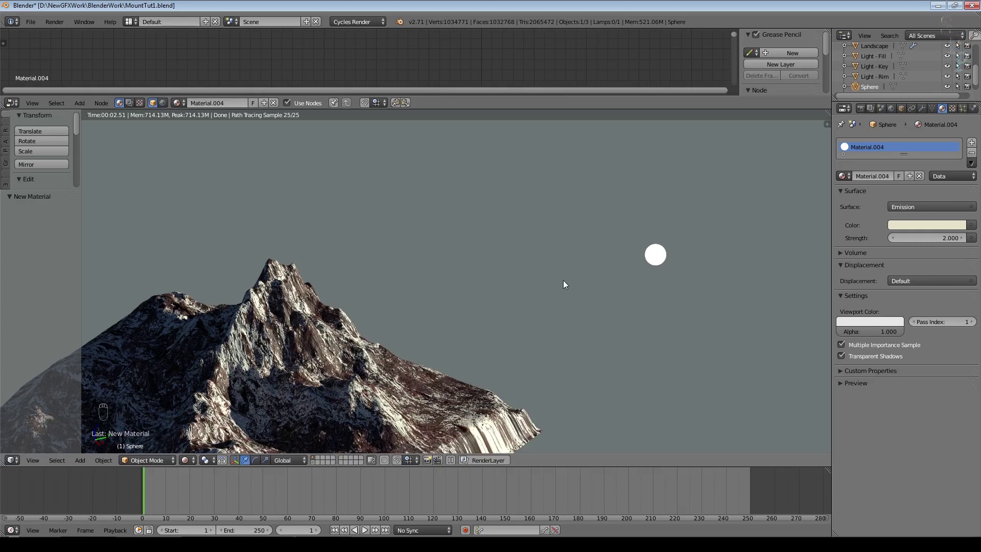
pyautogui.moveTo(552, 277); pyautogui.dragTo(605, 284, button='middle')
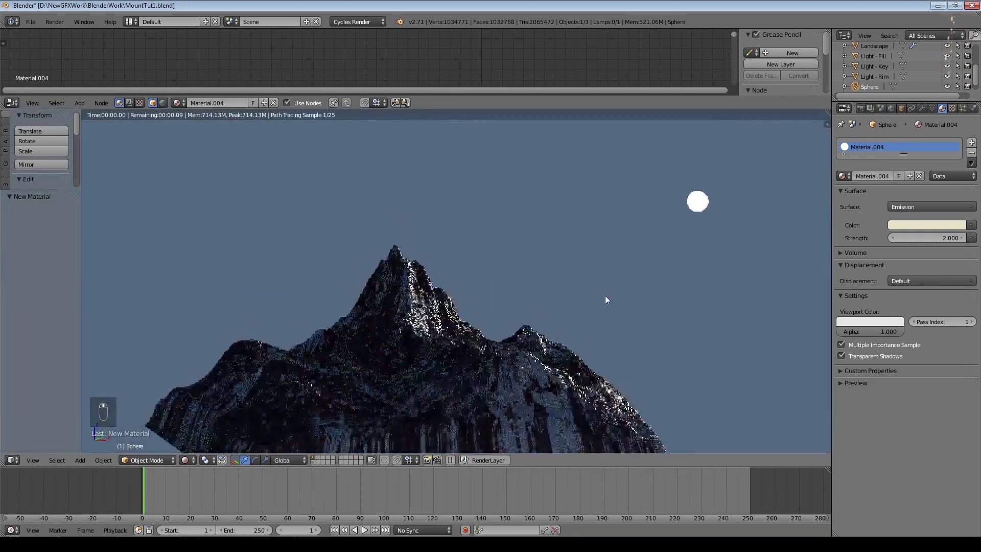
# Switch the 3D view to perspective projection with solid shading
pyautogui.press('KP_5')
pyautogui.press('KP_0')
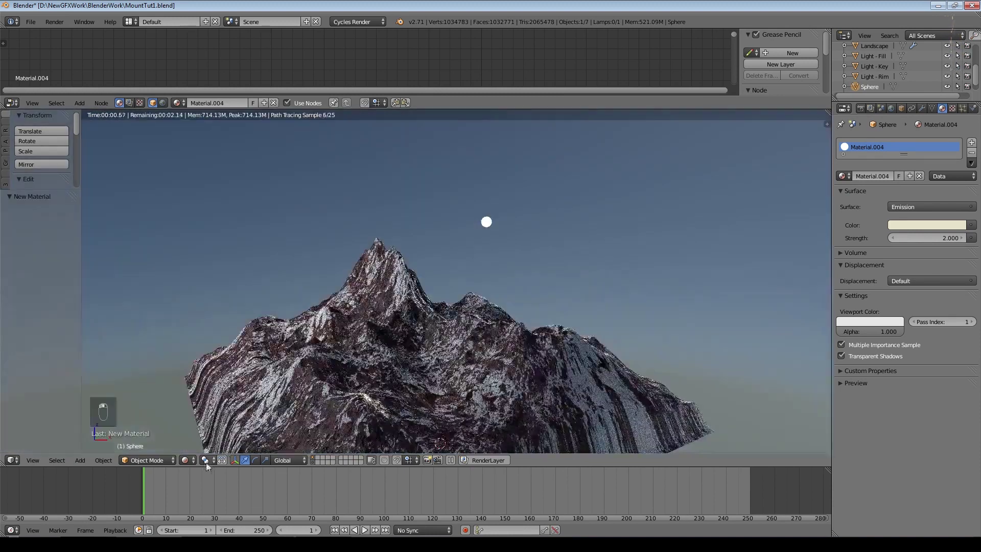
pyautogui.click(187, 460)
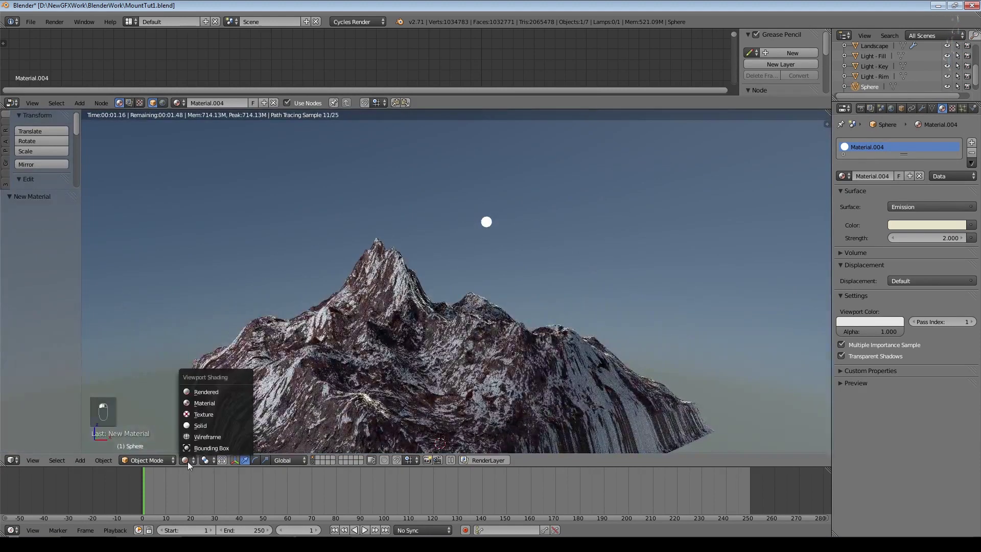
pyautogui.click(200, 425)
# Select the camera, look through it, and move it along its local Z axis to frame the peak and the sphere
pyautogui.click(351, 391)
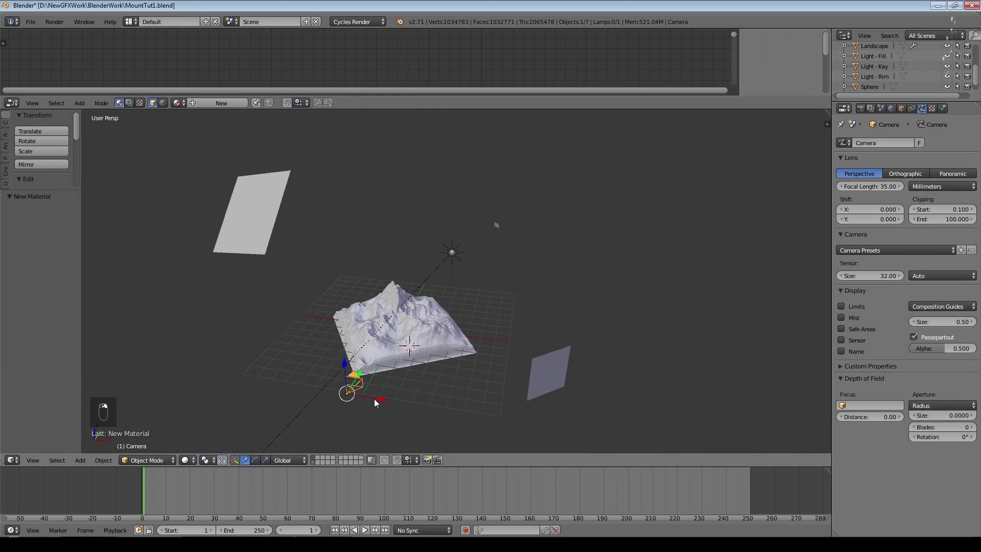
pyautogui.press('KP_0')
pyautogui.press('g')
pyautogui.press('z')
pyautogui.press('z')
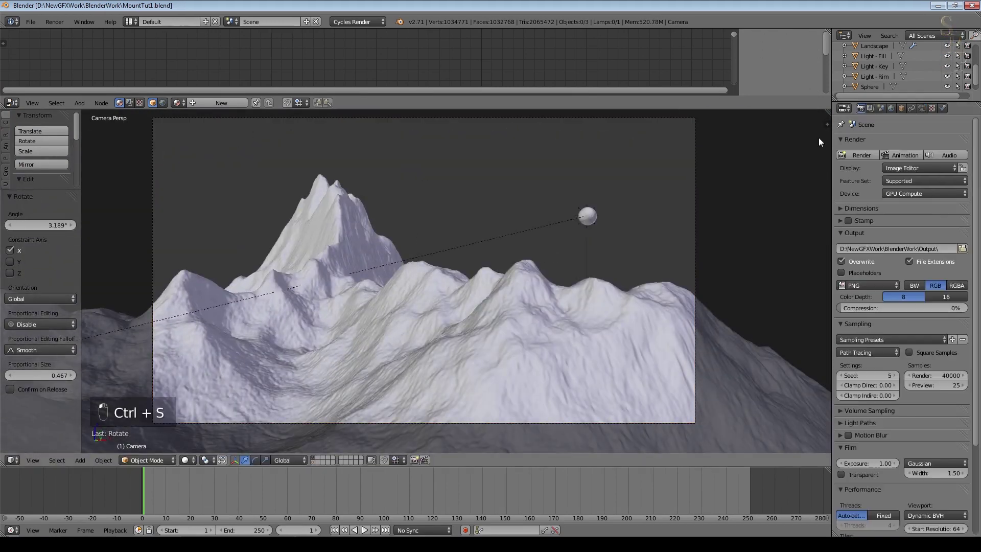
# Enable Border rendering in the render dimensions and preview the camera view in rendered shading before returning to solid
pyautogui.click(842, 208)
pyautogui.click(841, 308)
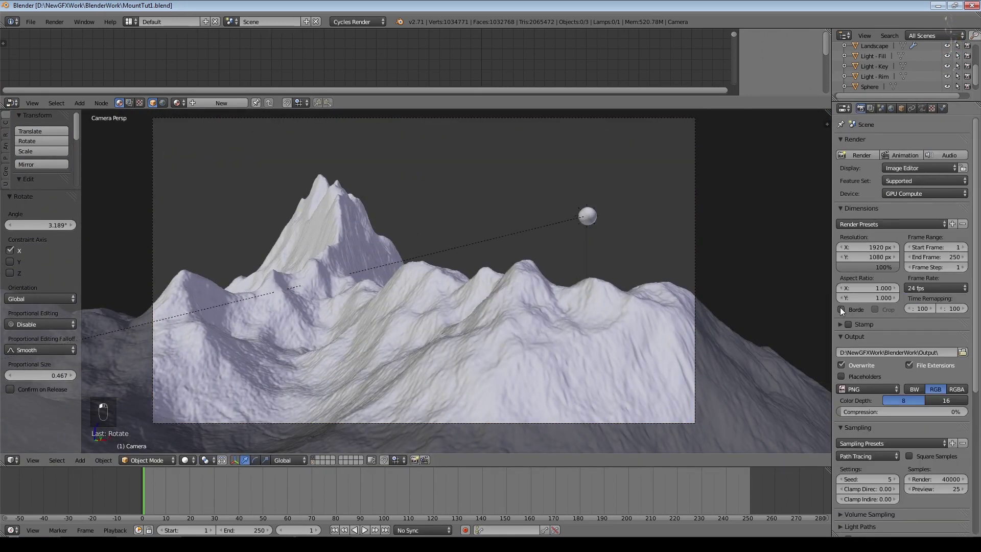
pyautogui.click(185, 460)
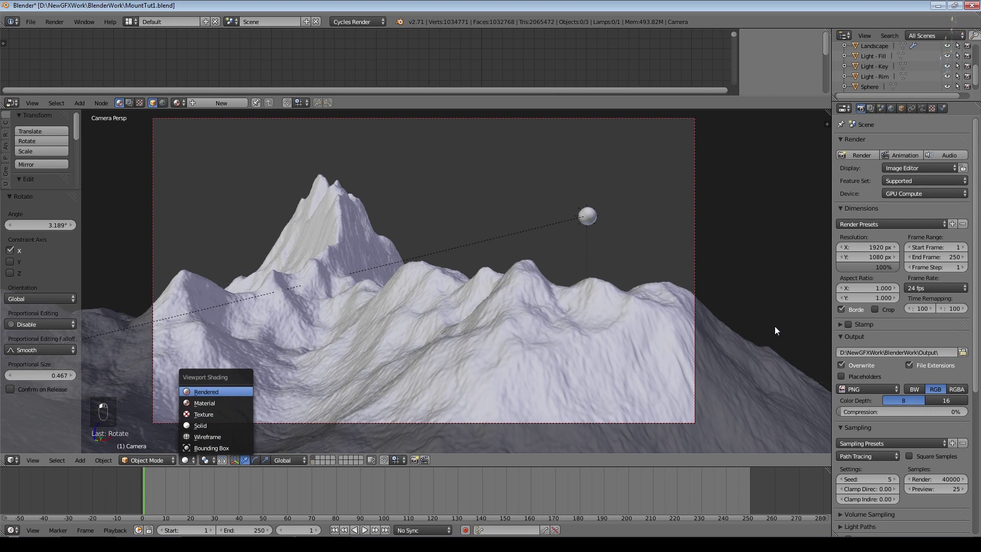
pyautogui.press('Return')
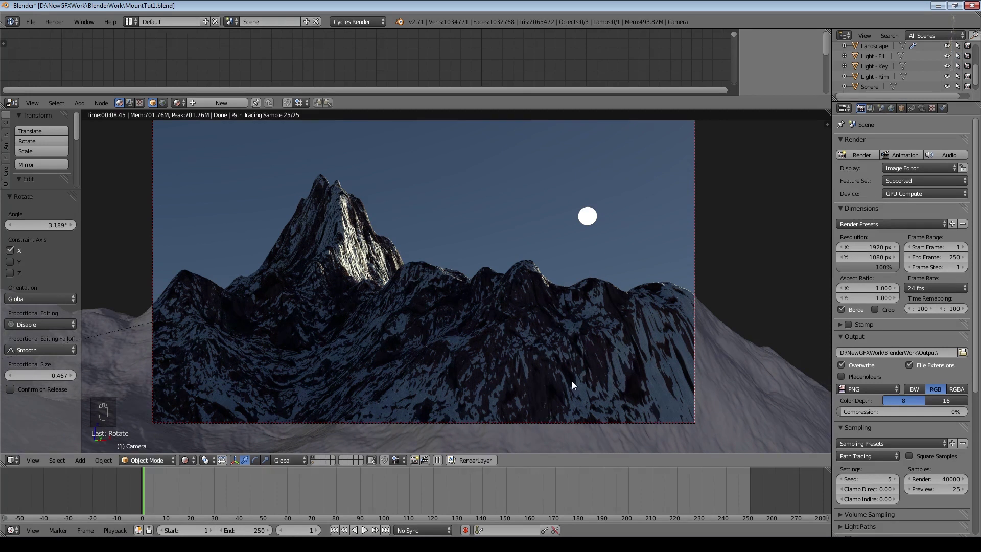
pyautogui.hotkey('shift', 'z')
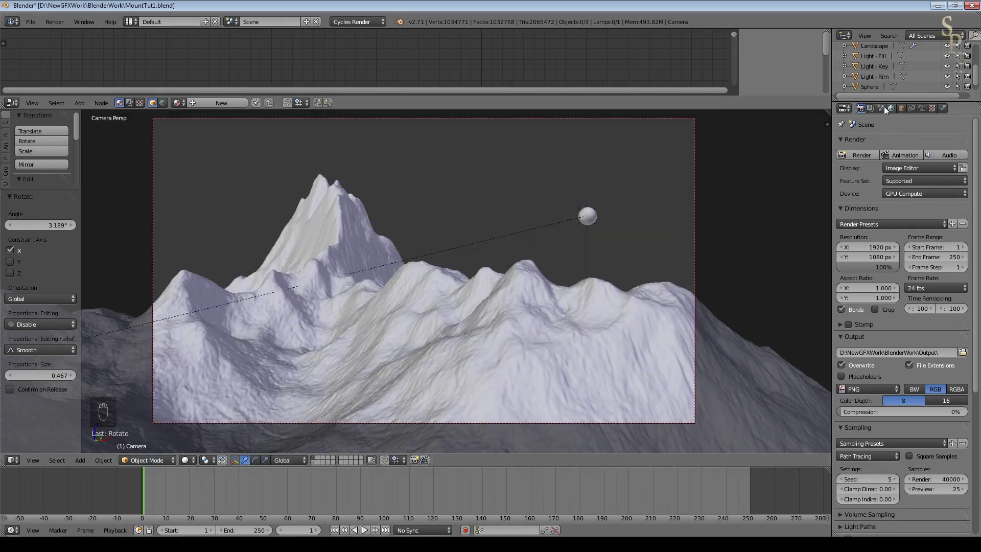
# Enable the Mist and Material Index passes for the render layer and save the file
pyautogui.click(870, 108)
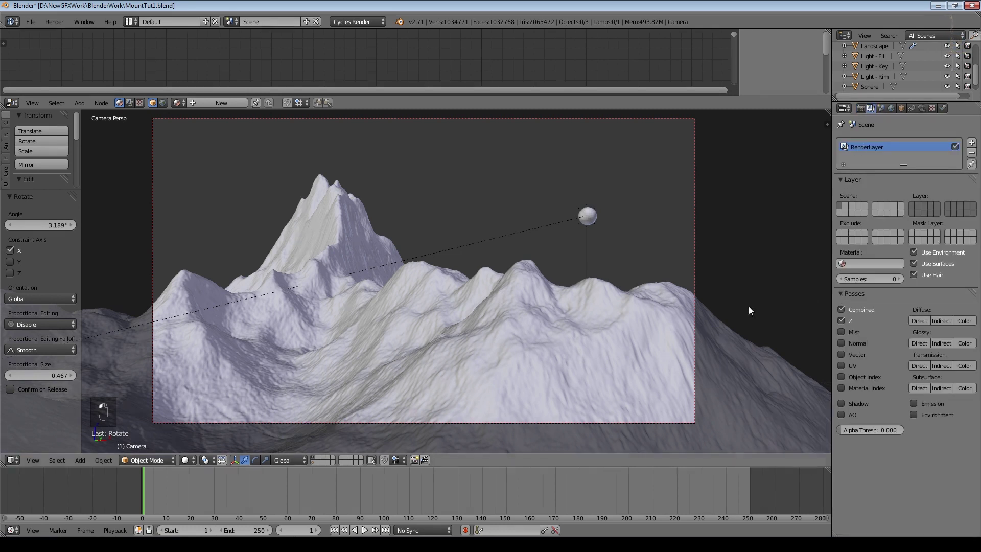
pyautogui.click(851, 332)
pyautogui.click(868, 388)
pyautogui.hotkey('ctrl', 's')
# Set the number of render samples to 25
pyautogui.click(860, 108)
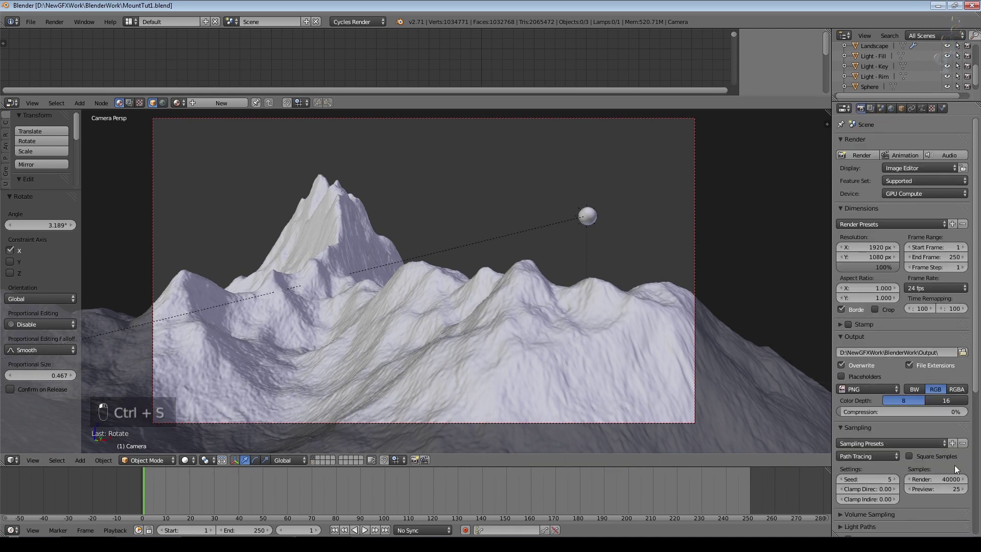
pyautogui.click(934, 479)
pyautogui.press('Escape')
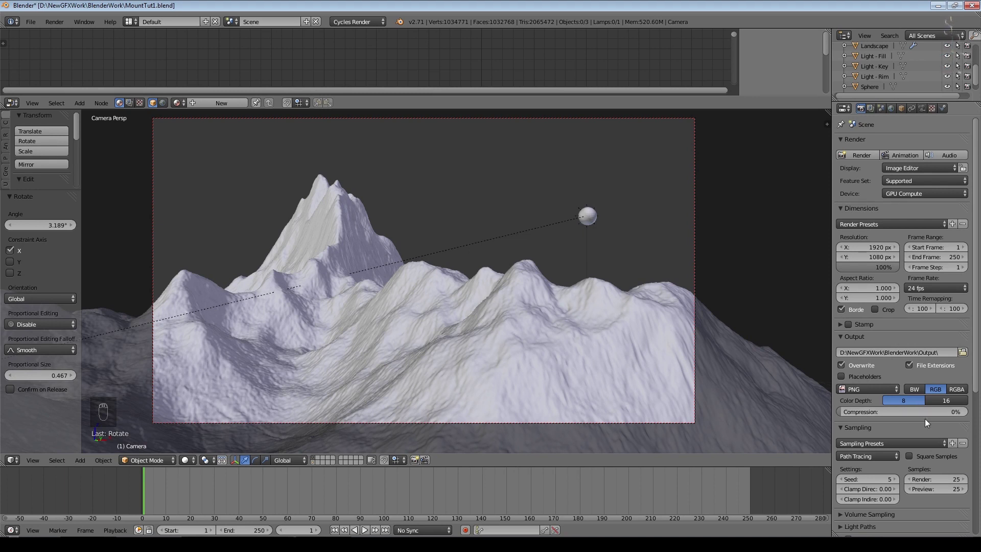
# Expand the Light Paths settings and save over MountTut1.blend
pyautogui.scroll(-5, 860, 486)
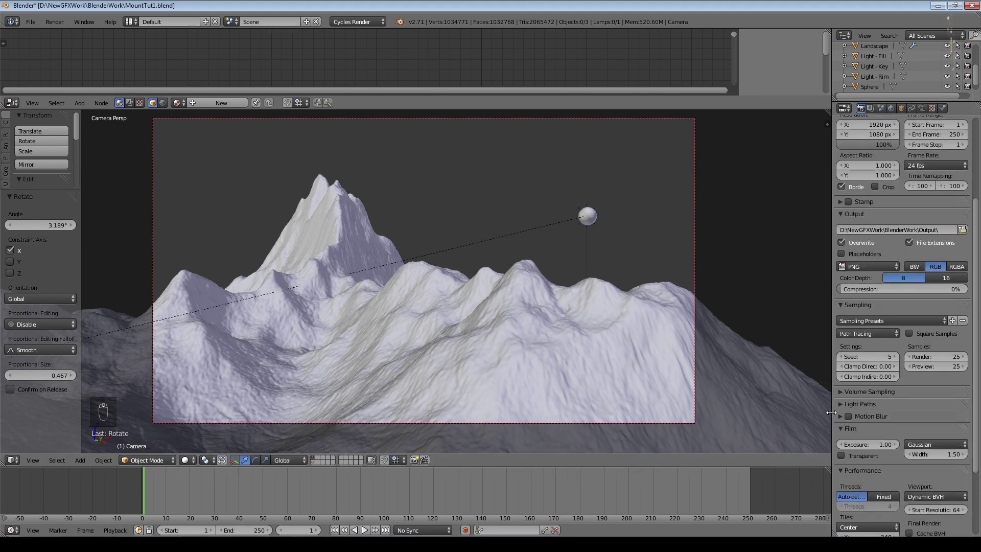
pyautogui.click(843, 403)
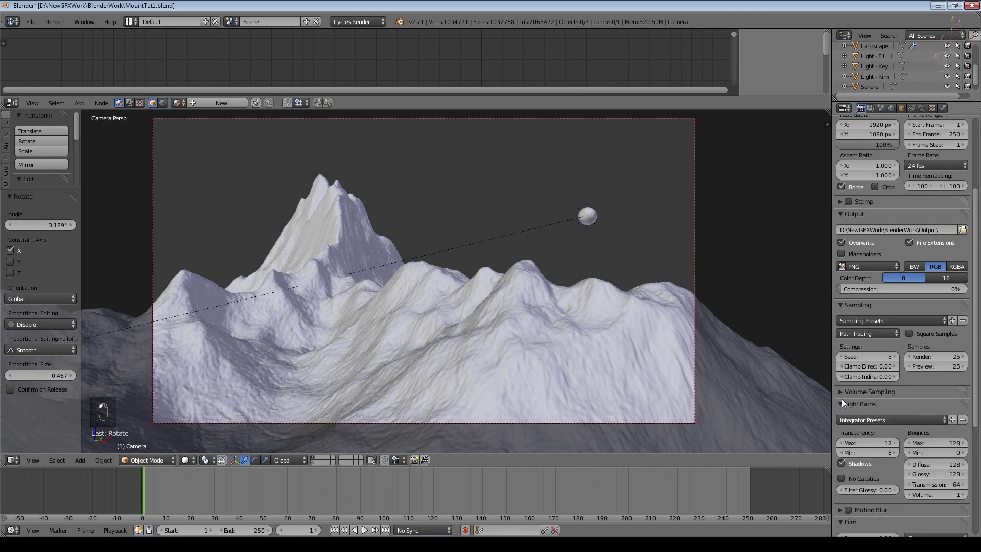
pyautogui.scroll(3, 891, 419)
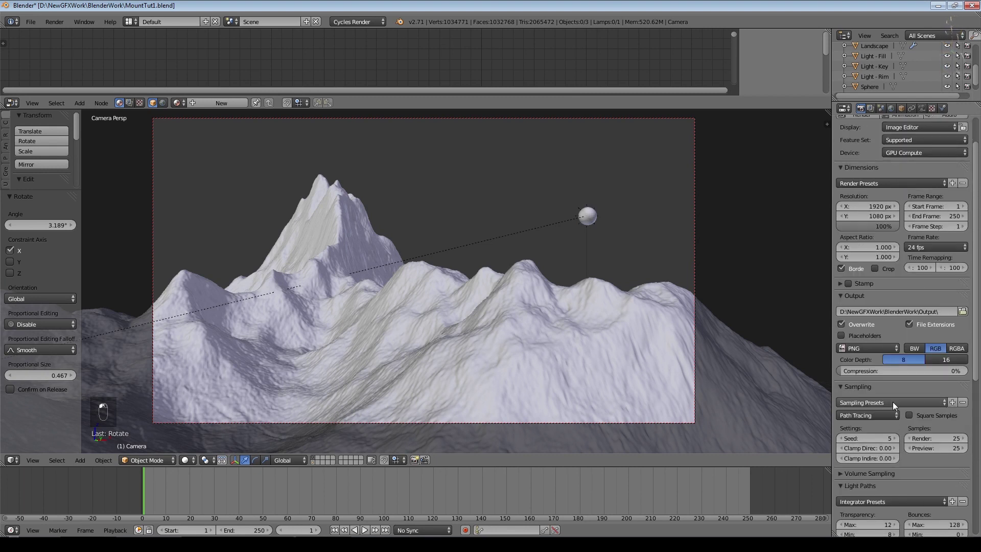
pyautogui.hotkey('ctrl', 's')
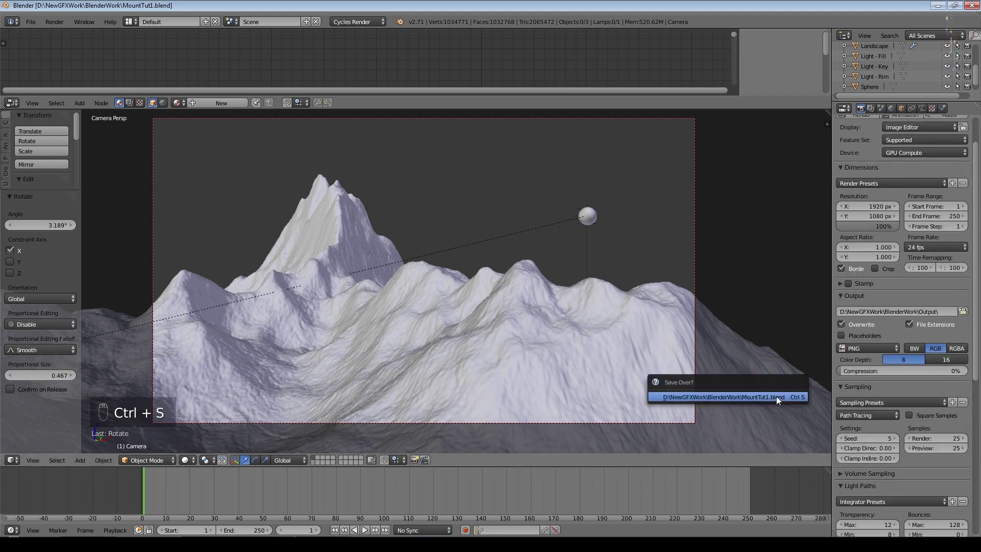
# Render the current frame from the camera and examine the mountain and sun in the result
pyautogui.press('F12')
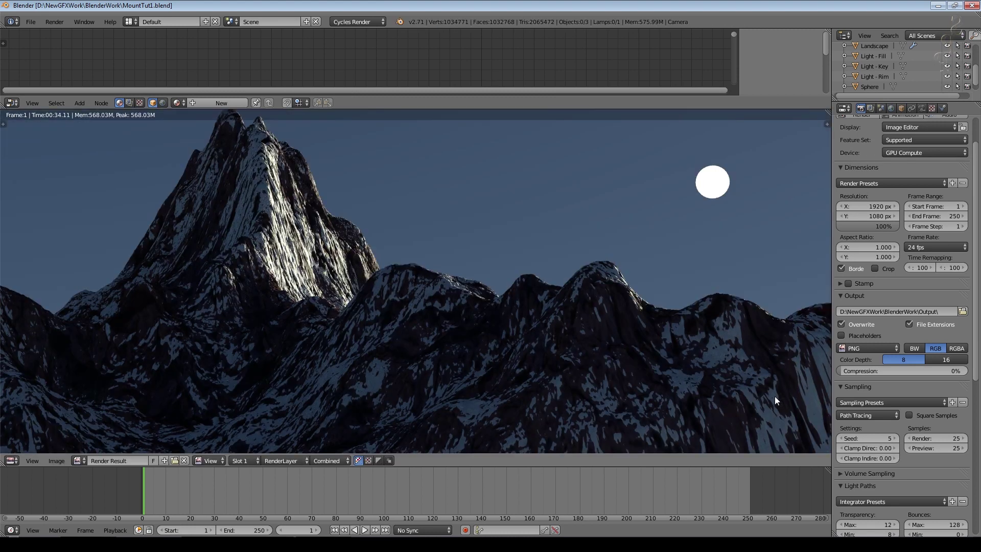
pyautogui.scroll(-3, 730, 395)
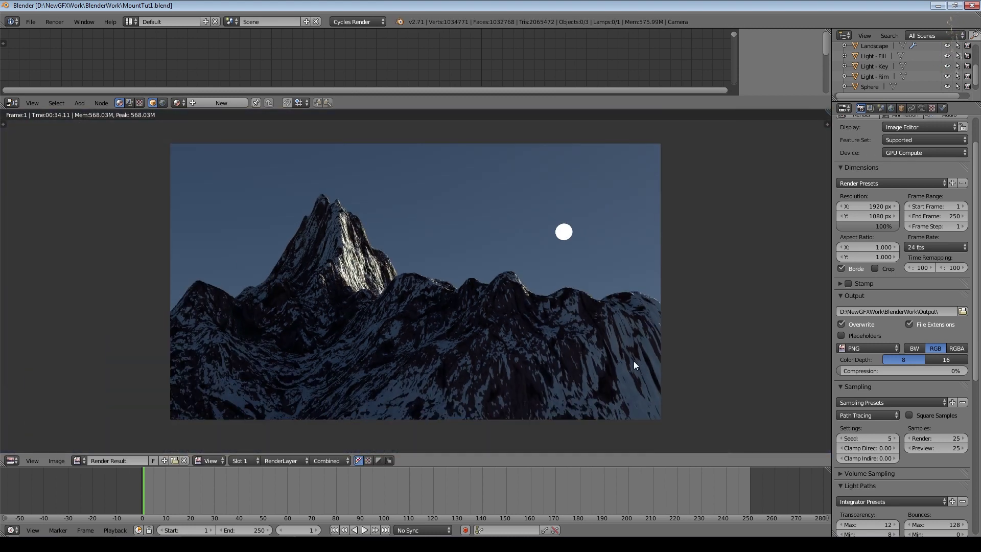
pyautogui.scroll(2, 634, 361)
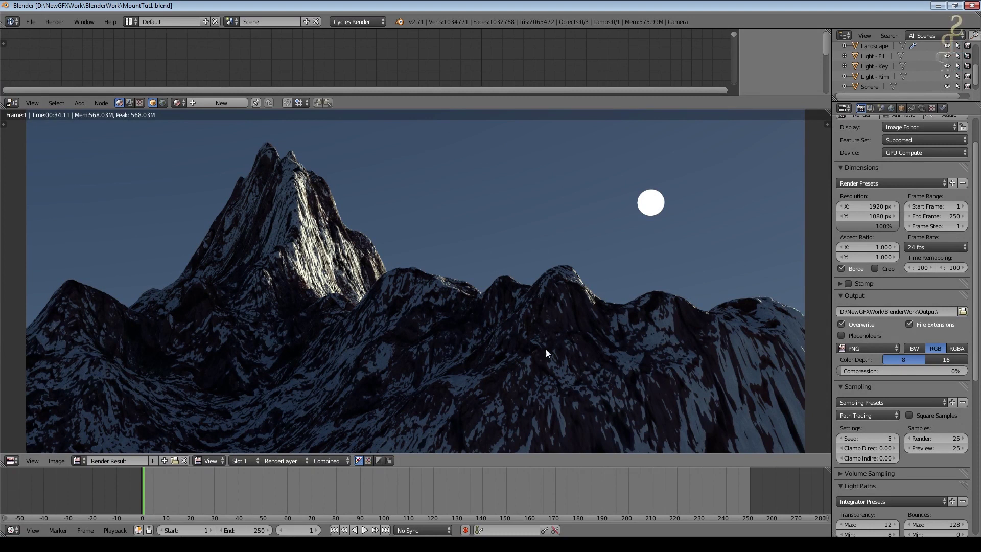
pyautogui.scroll(3, 510, 298)
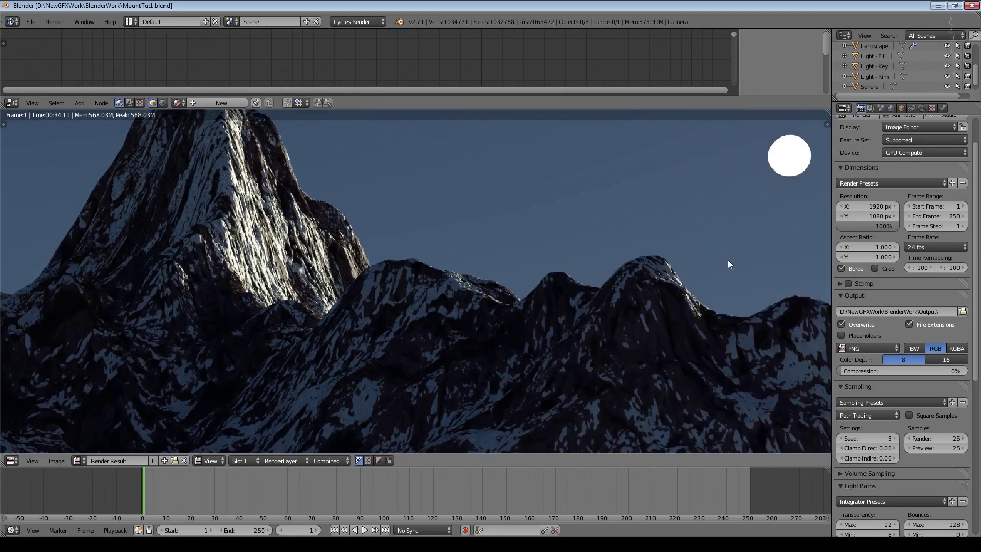
pyautogui.scroll(-2, 608, 347)
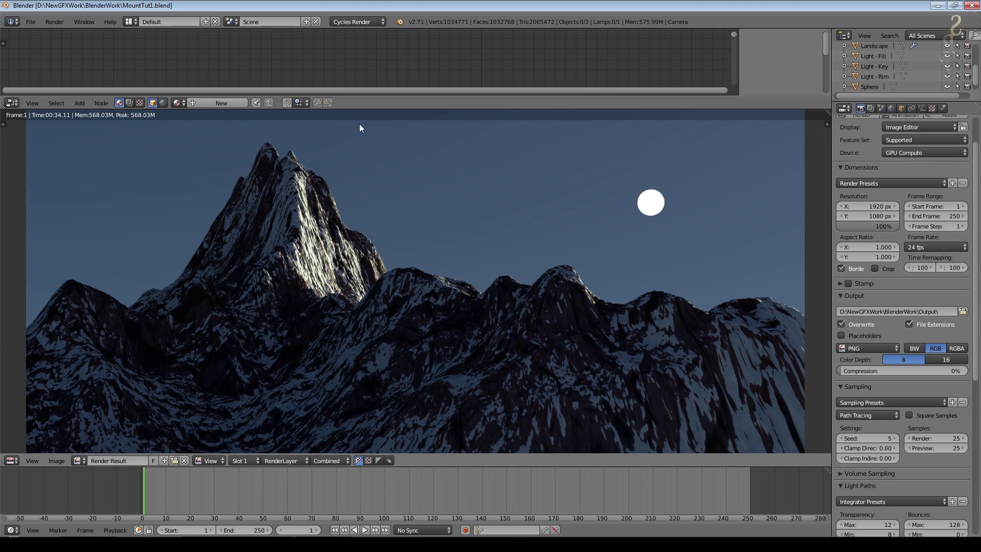
# Enlarge the node editor area, switch it to compositing nodes and enable Use Nodes
pyautogui.moveTo(363, 110); pyautogui.dragTo(384, 255)
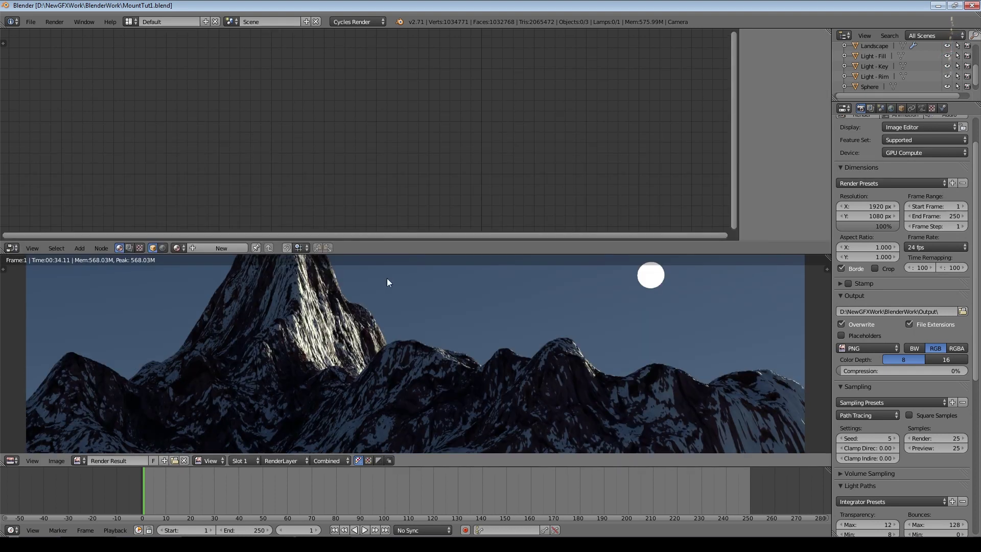
pyautogui.click(129, 247)
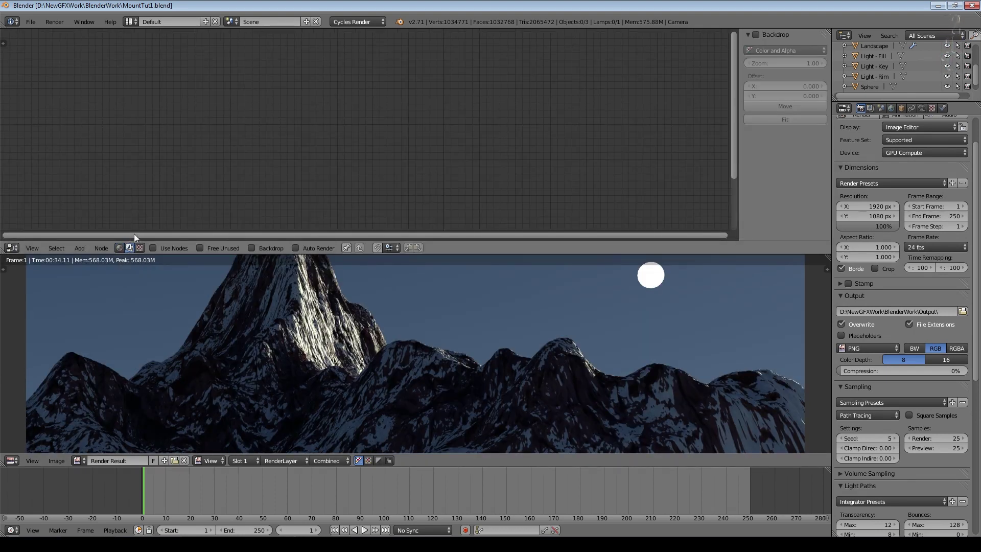
pyautogui.click(152, 249)
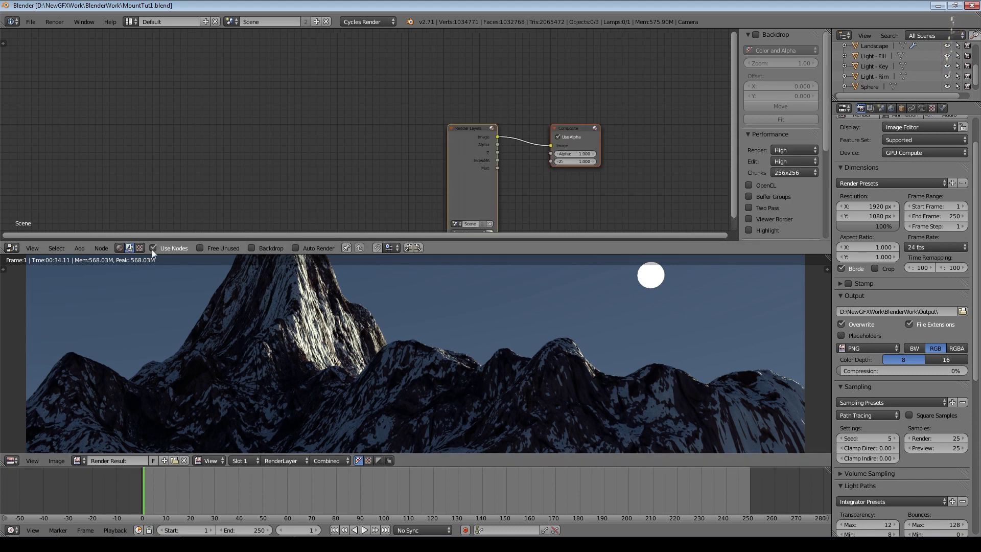
# Spread the Render Layers and Composite nodes far apart to make room between them
pyautogui.moveTo(456, 127); pyautogui.dragTo(174, 76)
pyautogui.scroll(-3, 397, 342)
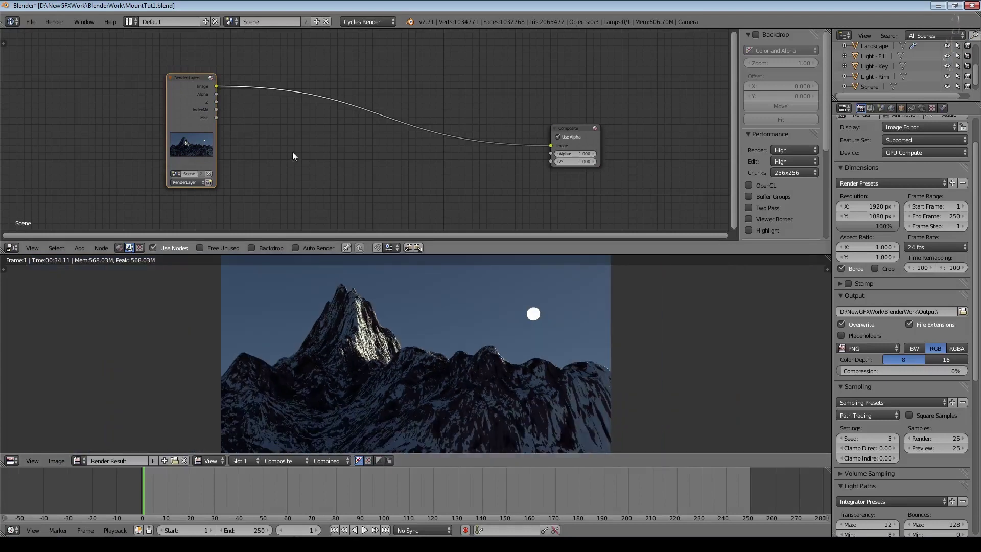
pyautogui.moveTo(569, 127); pyautogui.dragTo(613, 90)
pyautogui.scroll(1, 523, 130)
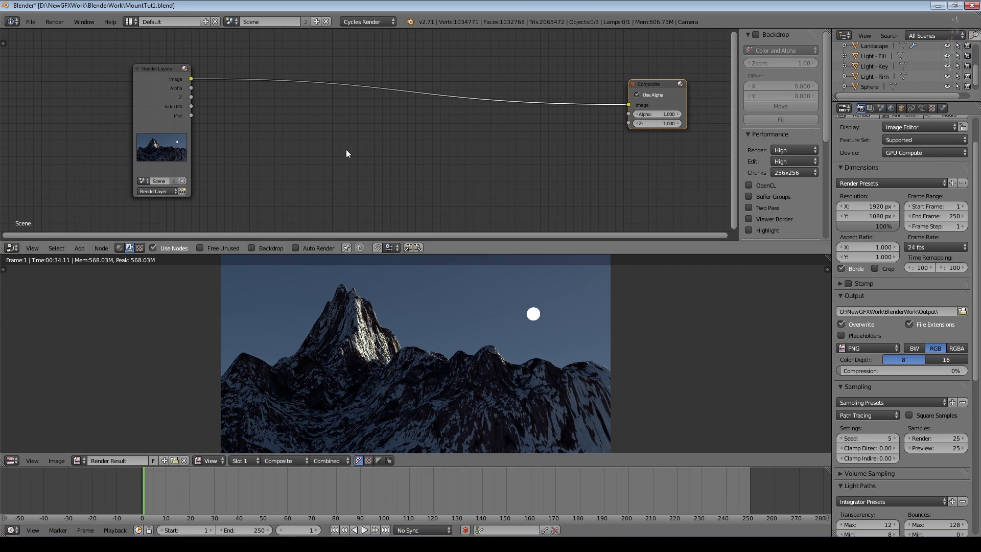
pyautogui.scroll(1, 348, 149)
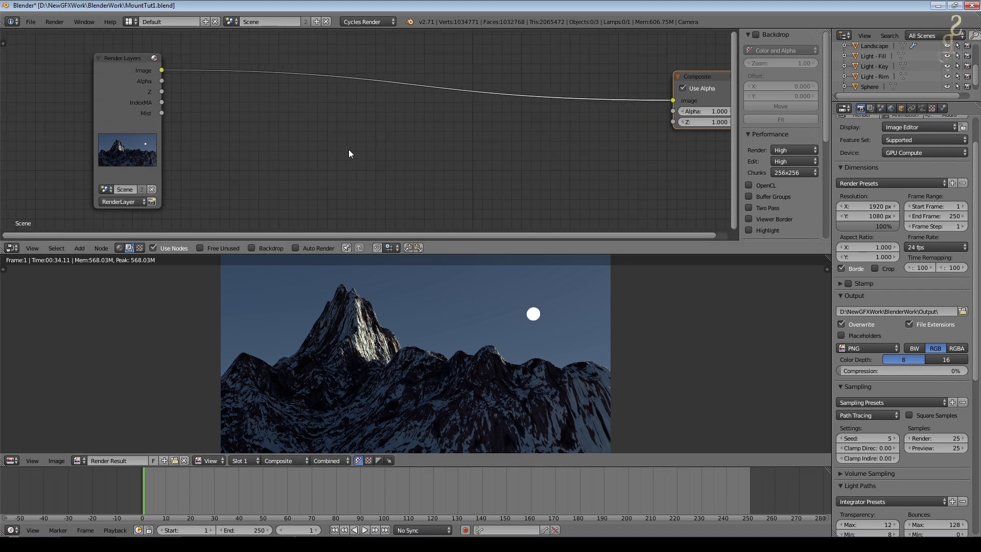
# Add an ID Mask node with Anti-Aliasing enabled and connect the Render Layers IndexMA output to its ID value
pyautogui.click(870, 108)
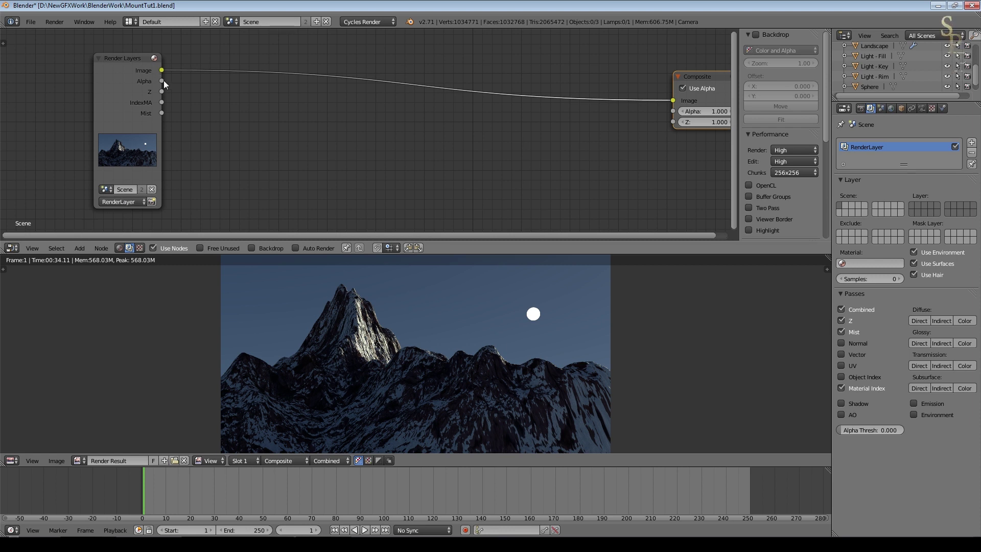
pyautogui.click(84, 249)
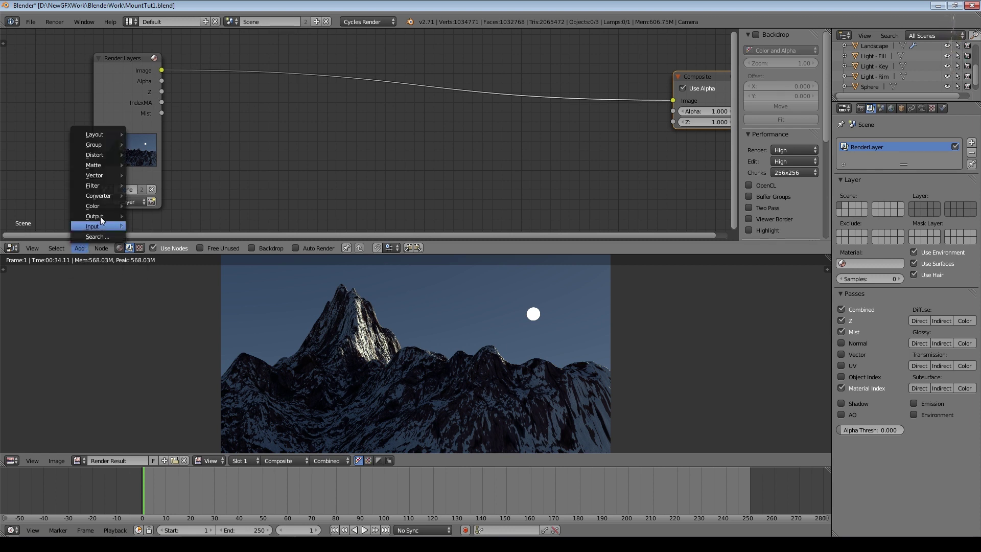
pyautogui.moveTo(100, 196)
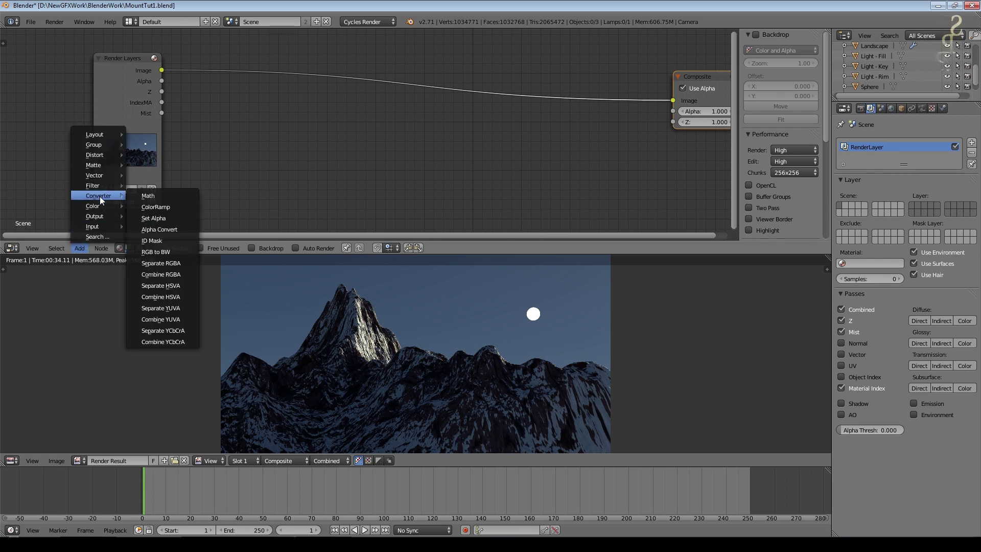
pyautogui.click(153, 240)
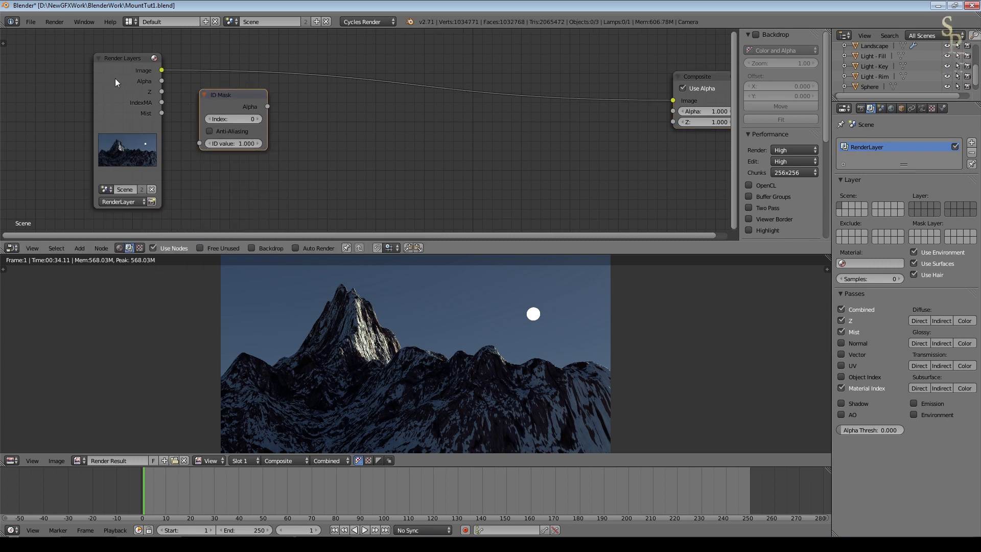
pyautogui.moveTo(115, 80); pyautogui.dragTo(58, 79)
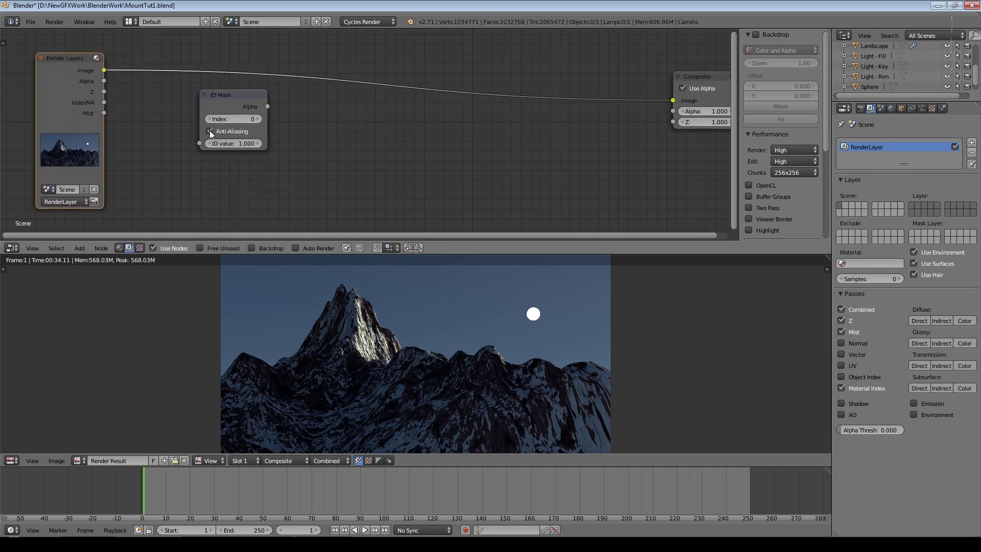
pyautogui.moveTo(103, 103); pyautogui.dragTo(202, 145)
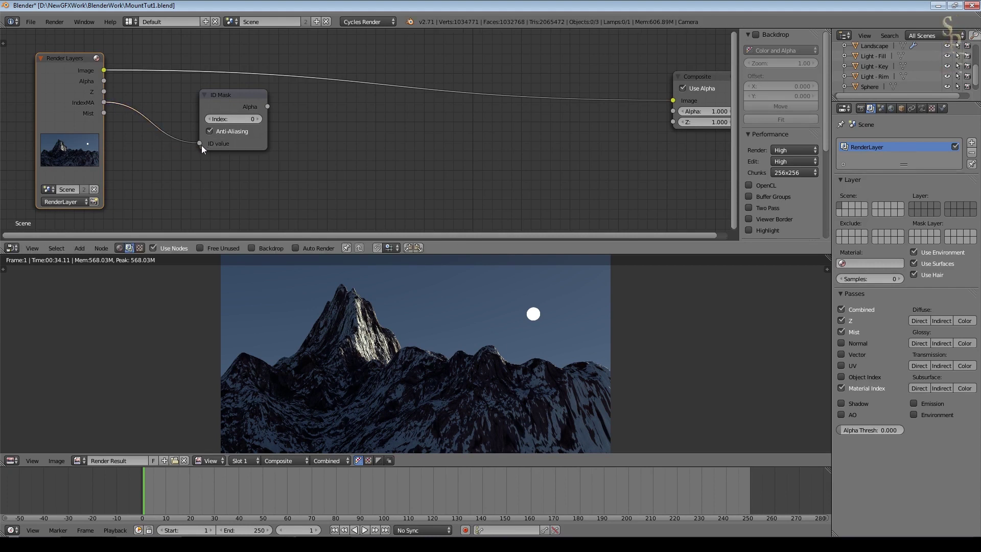
# Connect the ID Mask alpha to the Composite image input and set the mask index to 1
pyautogui.moveTo(267, 106); pyautogui.dragTo(677, 99)
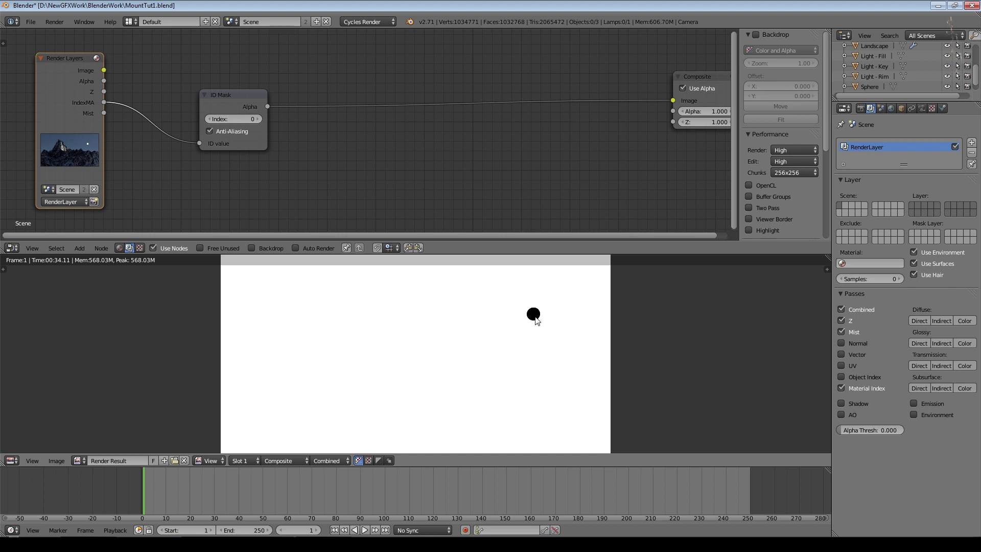
pyautogui.click(259, 118)
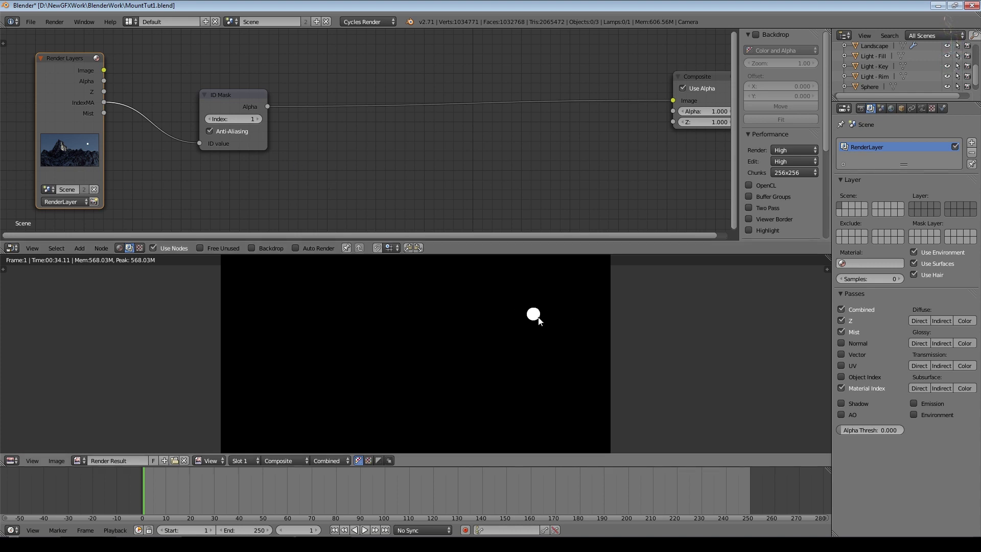
pyautogui.moveTo(240, 97); pyautogui.dragTo(218, 131)
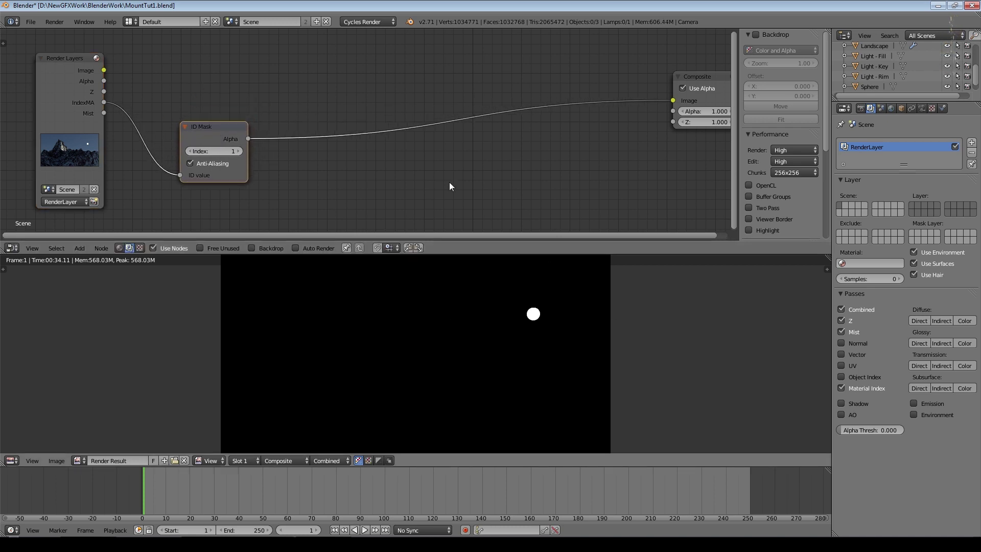
# Add a Mix color node above the link between the ID Mask and Composite nodes
pyautogui.click(80, 248)
pyautogui.moveTo(96, 206)
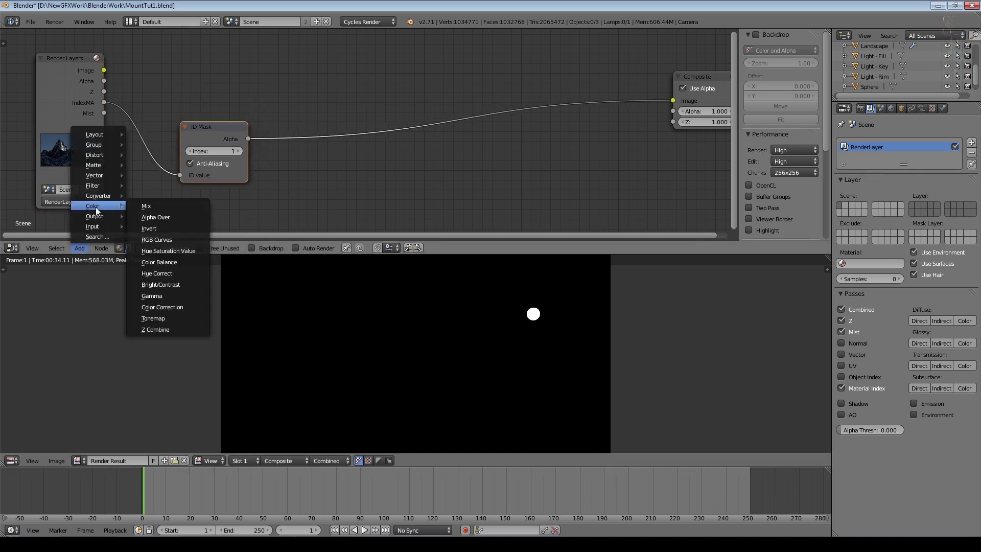
pyautogui.click(140, 206)
pyautogui.click(300, 47)
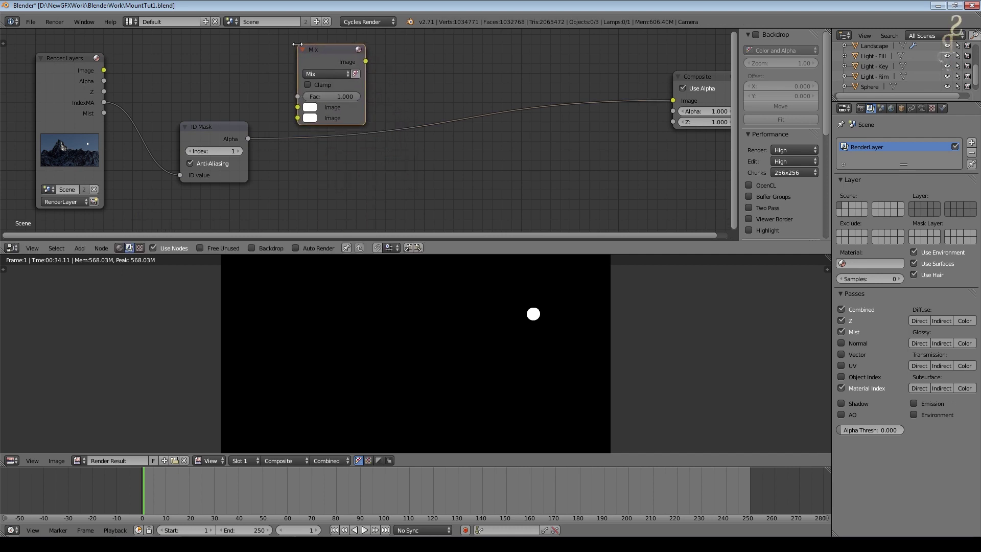
# Connect the Render Layers image to the Mix node's second image input and set its first color to black
pyautogui.moveTo(105, 71); pyautogui.dragTo(297, 118)
pyautogui.click(310, 107)
pyautogui.moveTo(387, 121); pyautogui.dragTo(387, 188)
# Connect the Mix output to the Composite image and the ID Mask alpha to the Mix factor
pyautogui.moveTo(215, 127); pyautogui.dragTo(190, 128)
pyautogui.moveTo(366, 61); pyautogui.dragTo(672, 100)
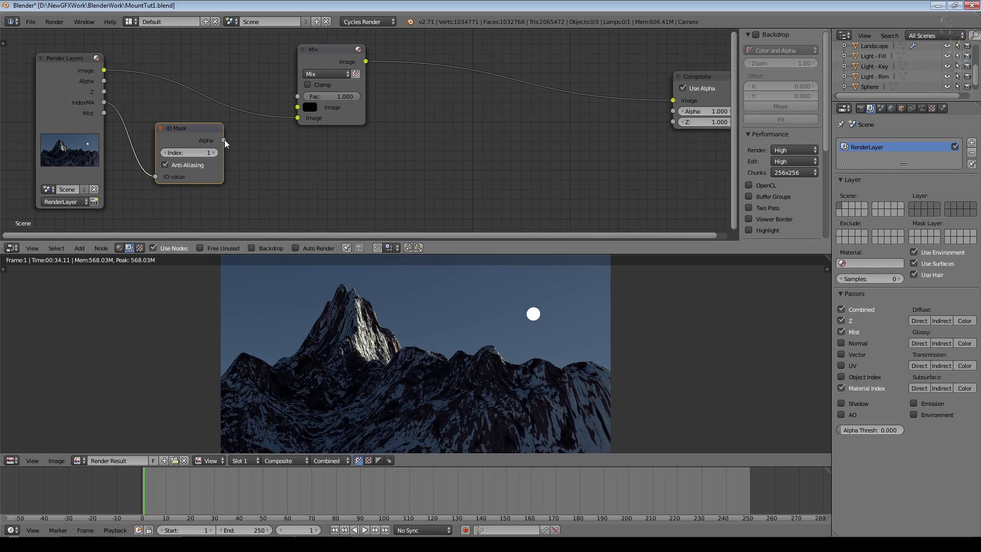
pyautogui.moveTo(225, 139); pyautogui.dragTo(233, 125)
pyautogui.moveTo(260, 91); pyautogui.dragTo(297, 97)
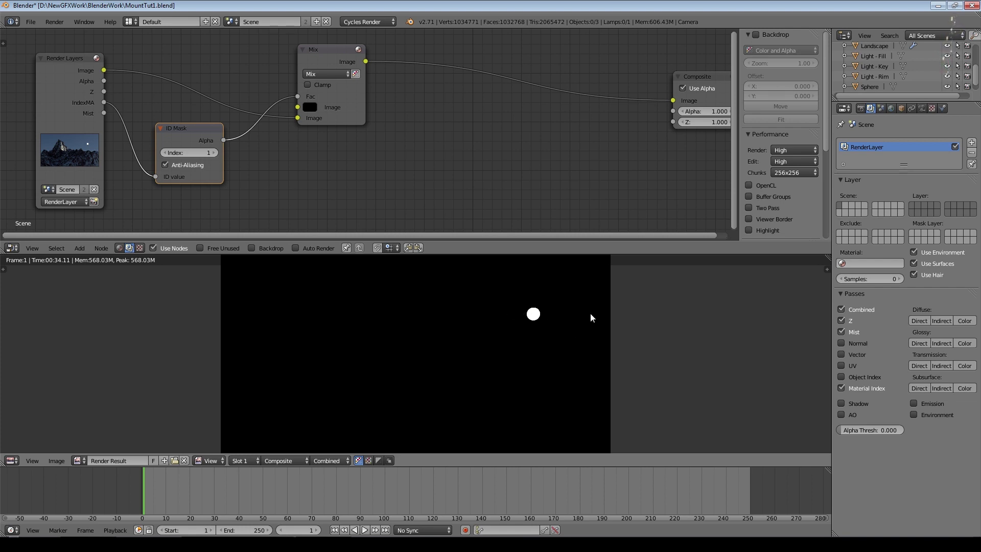
# Lower the Mix and ID Mask nodes and insert a Glare filter node between Mix and Composite
pyautogui.moveTo(310, 51); pyautogui.dragTo(280, 111)
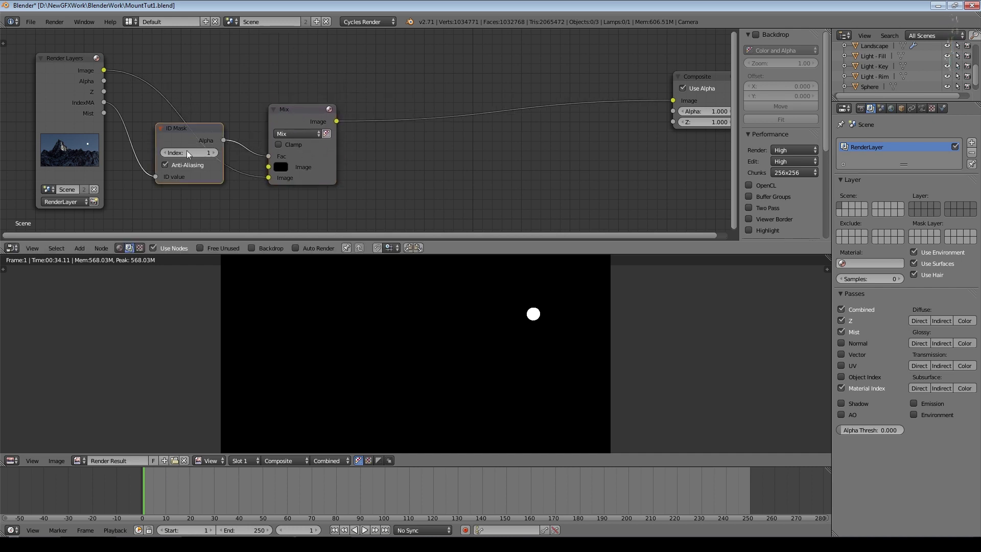
pyautogui.moveTo(188, 155); pyautogui.dragTo(177, 180)
pyautogui.hotkey('shift', 'a')
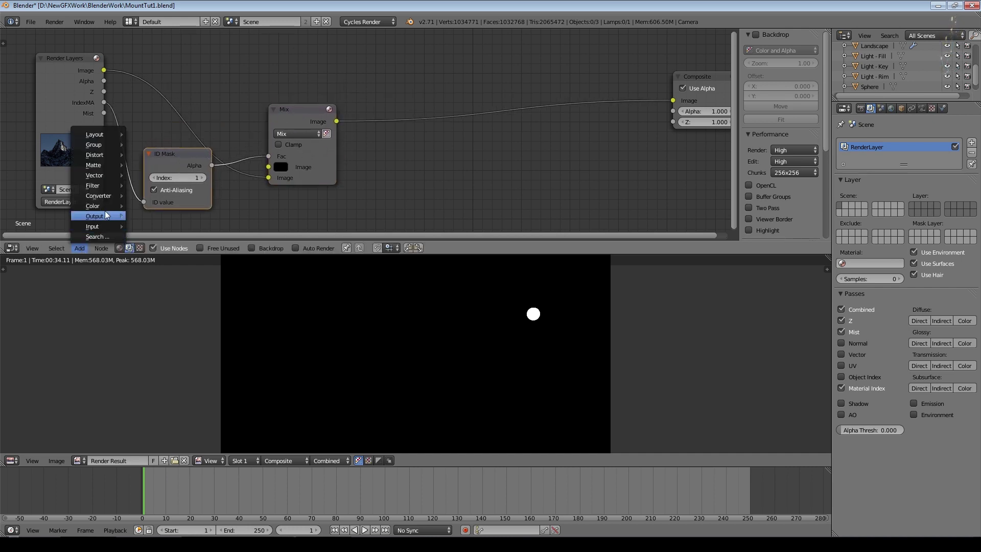
pyautogui.moveTo(102, 185)
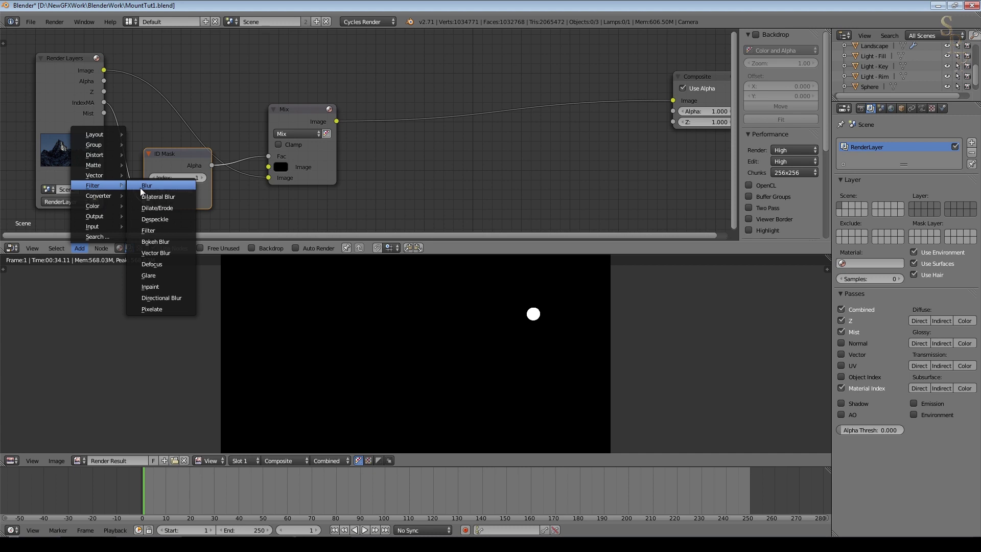
pyautogui.click(148, 276)
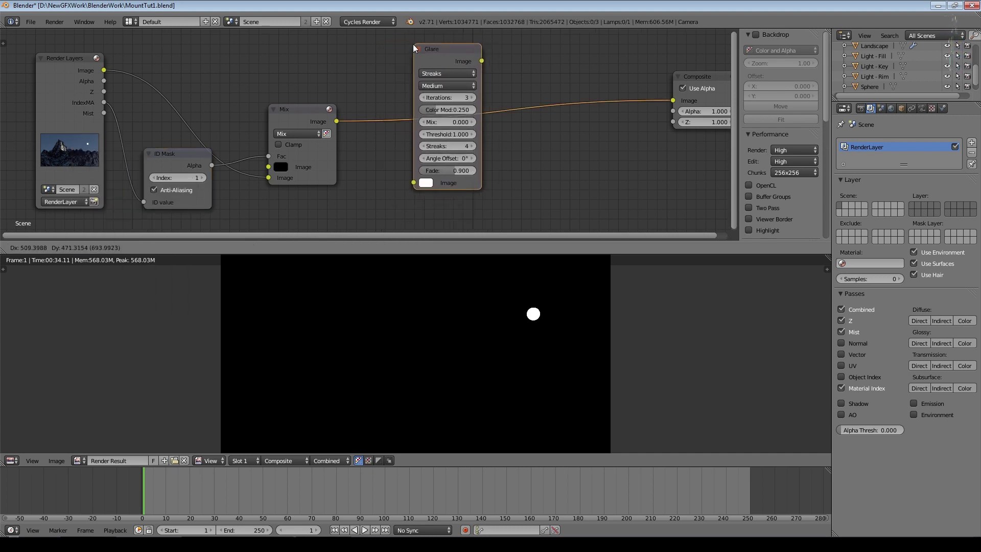
pyautogui.click(410, 48)
# Set the Glare type to Ghosts with 3 iterations and a color modulation of 0.595
pyautogui.click(437, 75)
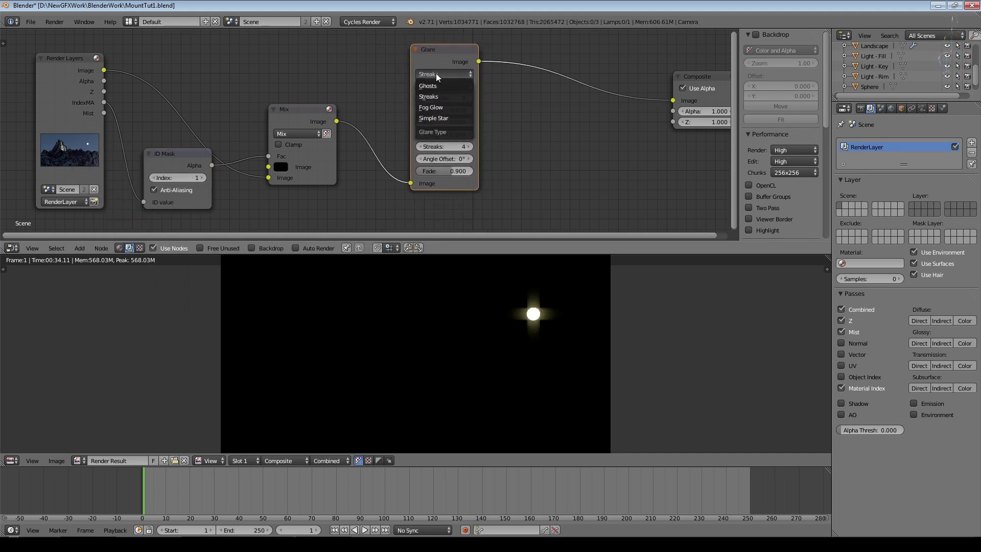
pyautogui.click(439, 86)
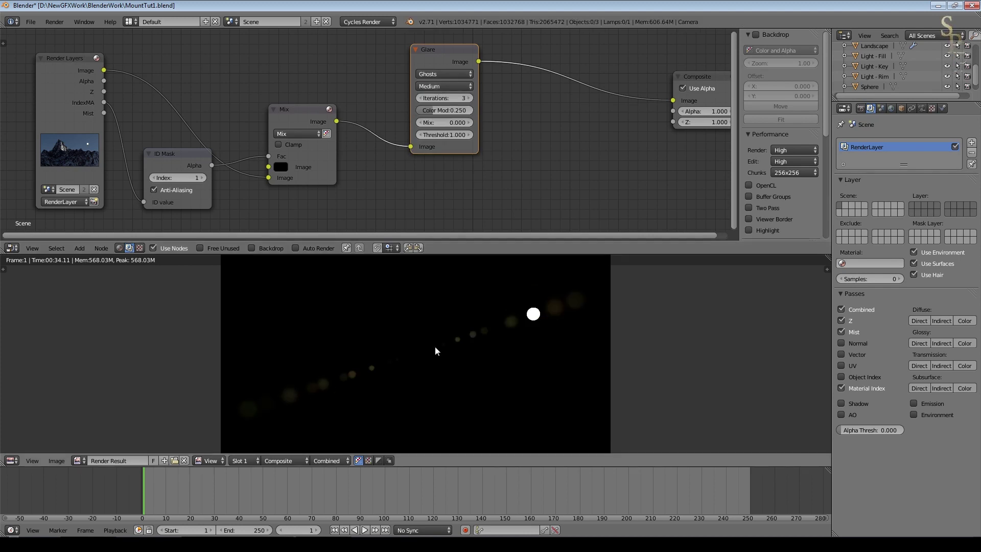
pyautogui.click(469, 98)
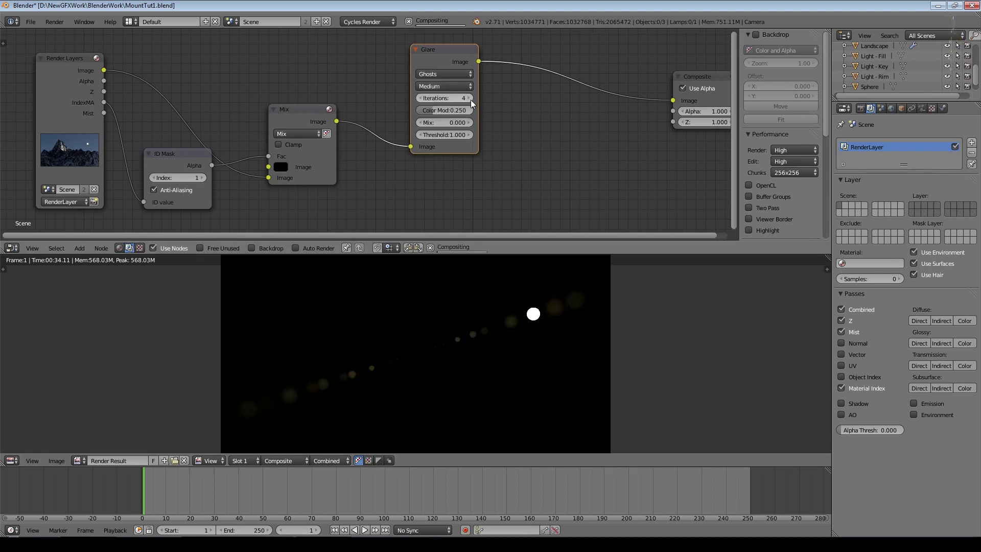
pyautogui.click(420, 98)
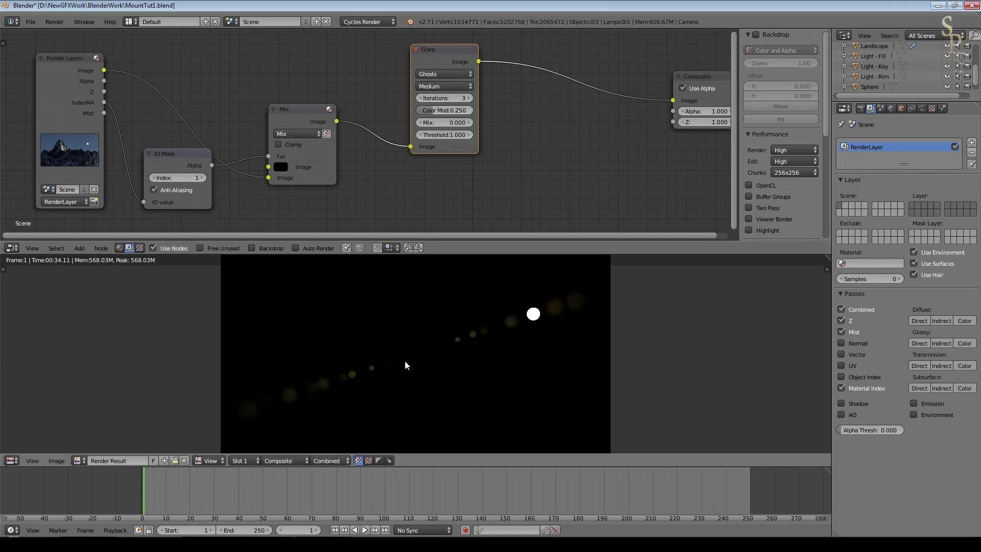
pyautogui.moveTo(444, 109); pyautogui.dragTo(482, 110)
# Try a Mix value of -1 on the Glare node
pyautogui.click(448, 122)
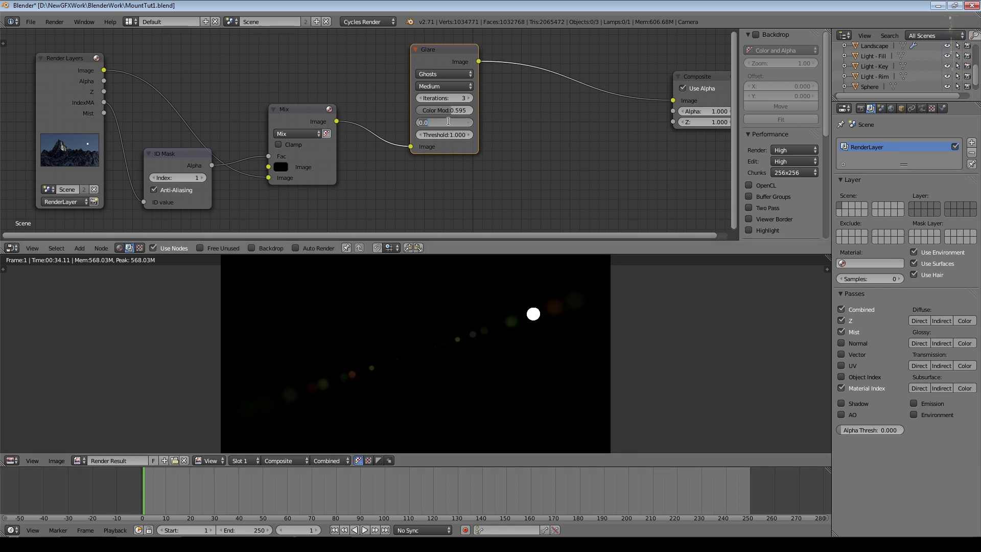
pyautogui.write('-1')
pyautogui.press('Return')
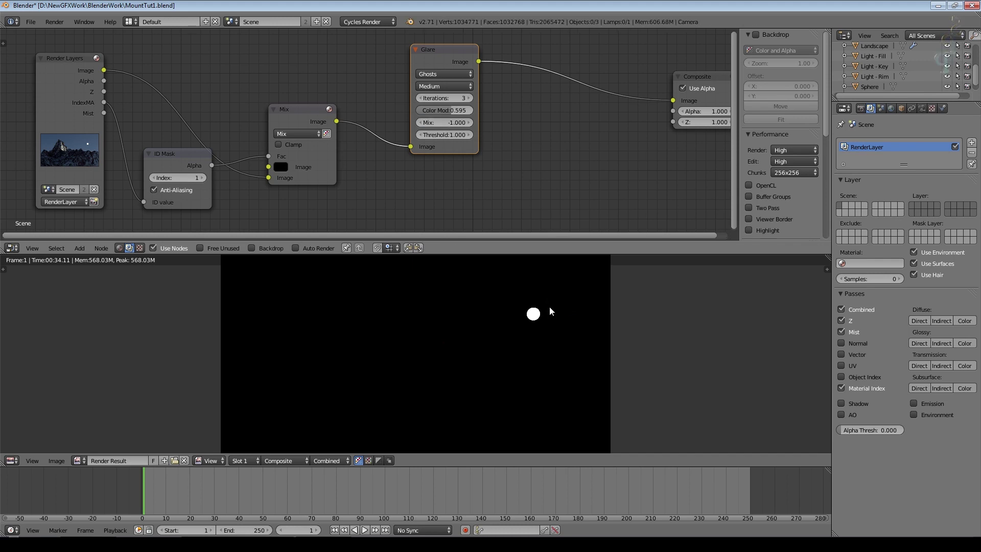
# Set the Glare node's Mix value to 1
pyautogui.click(449, 122)
pyautogui.write('1')
pyautogui.press('Return')
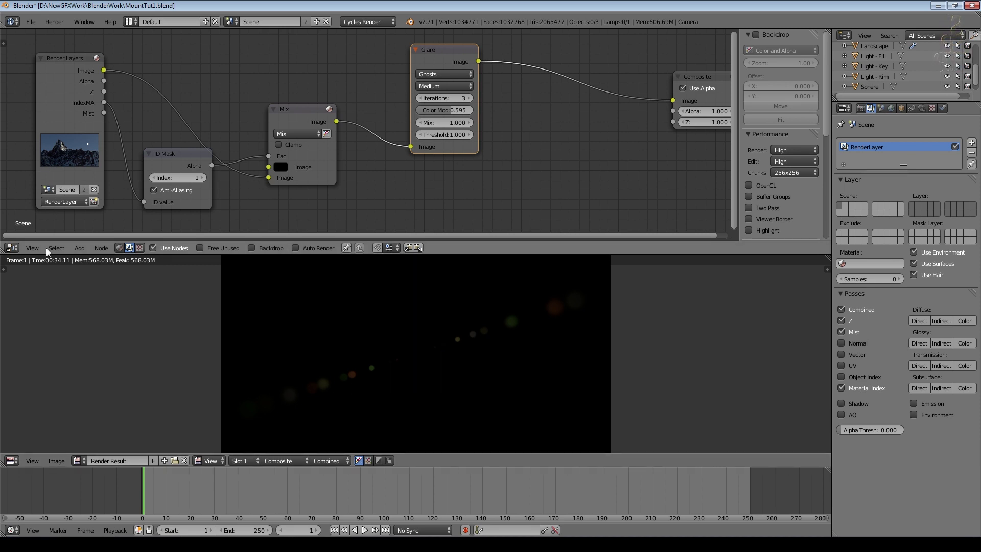
# Insert a Gamma color node between the Glare and Composite nodes and set its gamma to 0.5
pyautogui.click(79, 247)
pyautogui.moveTo(97, 205)
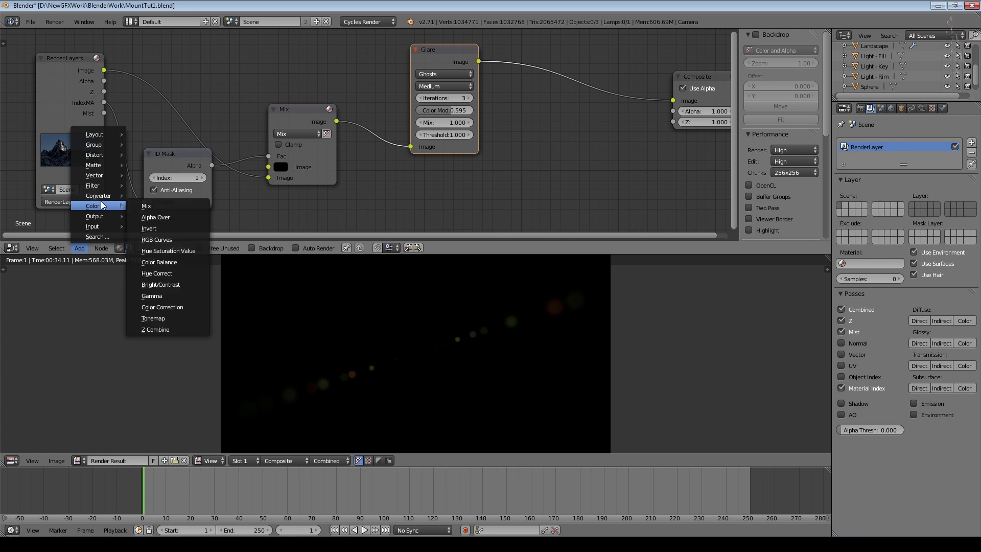
pyautogui.click(149, 247)
pyautogui.click(516, 54)
pyautogui.click(536, 100)
pyautogui.write('0.5')
pyautogui.press('Return')
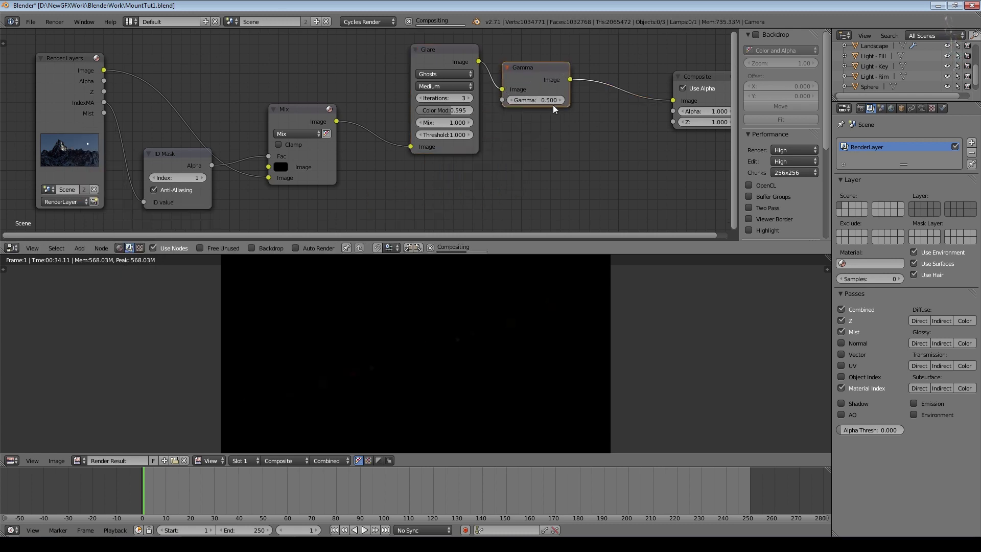
# Raise the Gamma node's value to 0.8
pyautogui.click(561, 100)
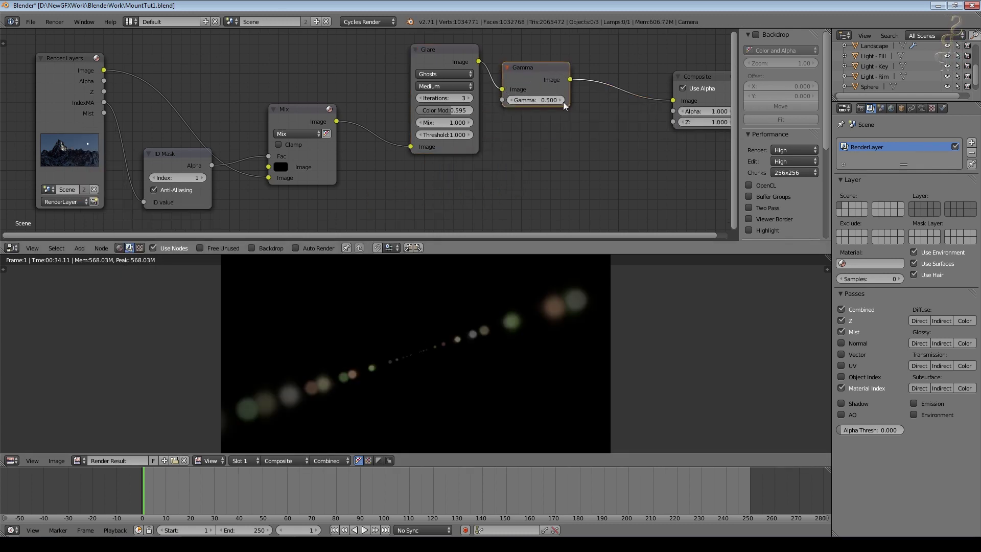
pyautogui.click(562, 101)
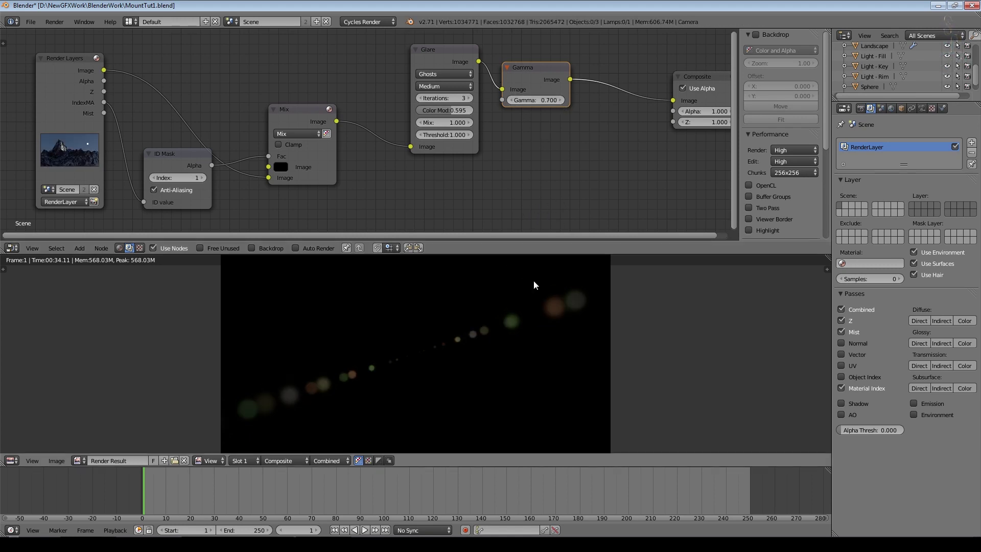
pyautogui.click(561, 100)
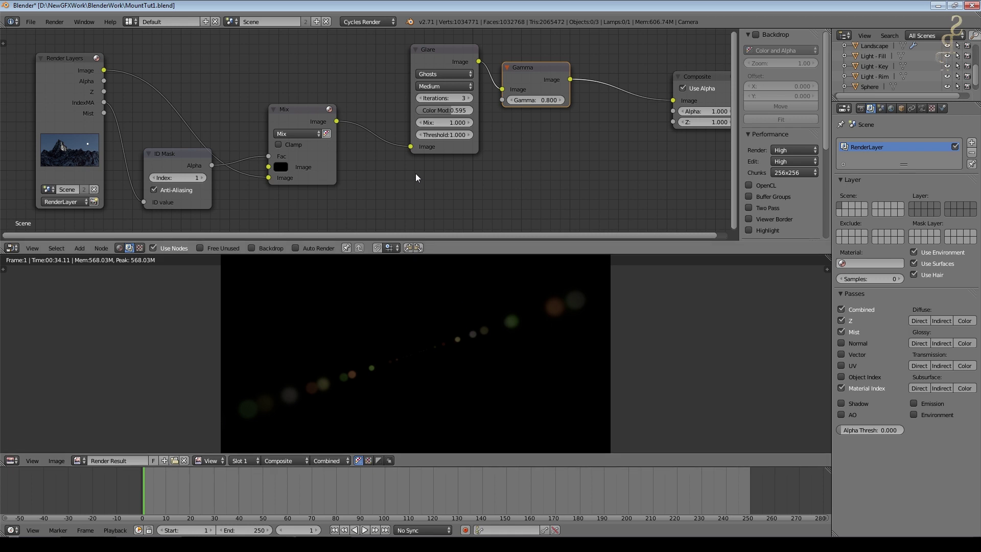
# Spread the nodes apart, moving Render Layers and Composite outward and Glare closer to the Mix node
pyautogui.scroll(-1, 415, 173)
pyautogui.scroll(-2, 427, 337)
pyautogui.scroll(-1, 481, 185)
pyautogui.moveTo(130, 78); pyautogui.dragTo(74, 53)
pyautogui.moveTo(619, 90); pyautogui.dragTo(658, 63)
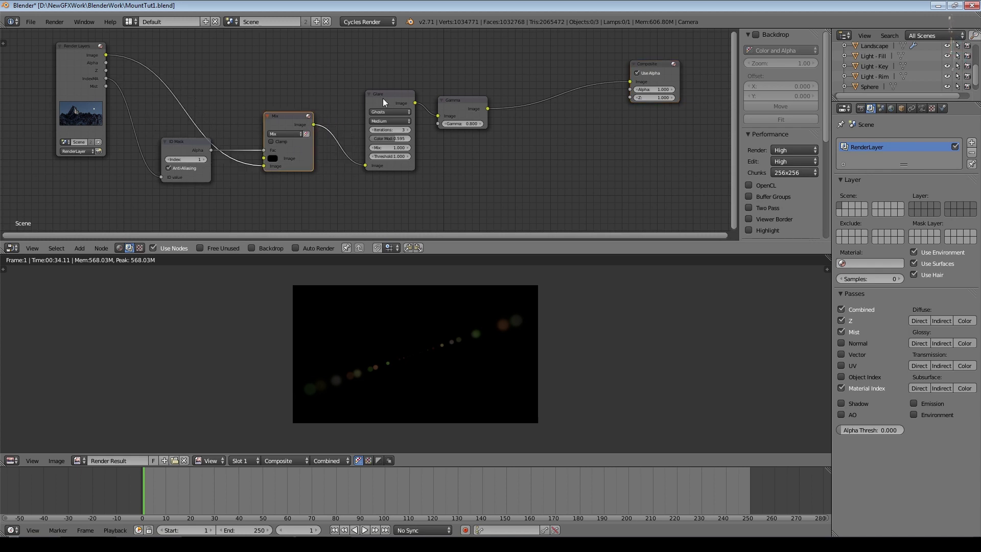
pyautogui.moveTo(382, 98); pyautogui.dragTo(367, 98)
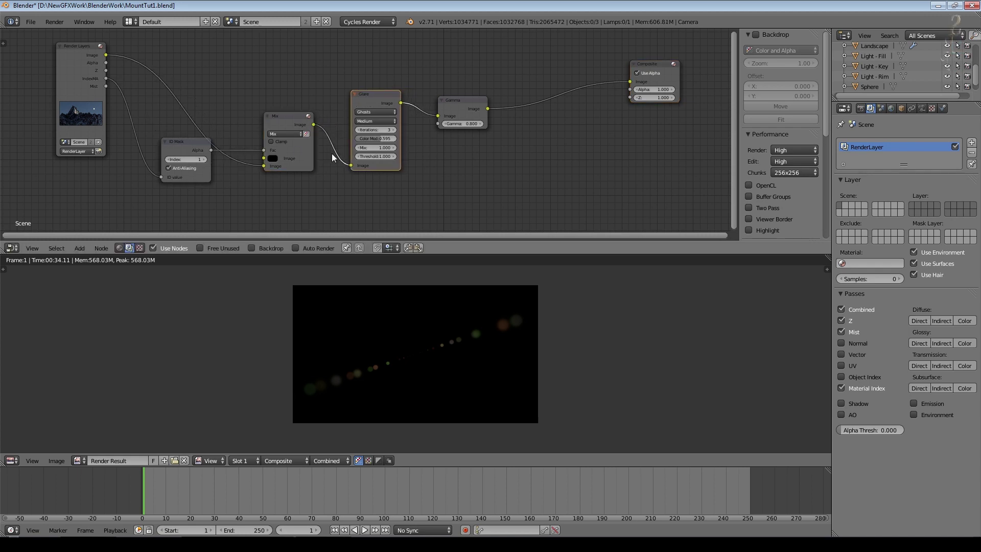
# Add a Blur filter node and place it just below the Glare node
pyautogui.click(82, 248)
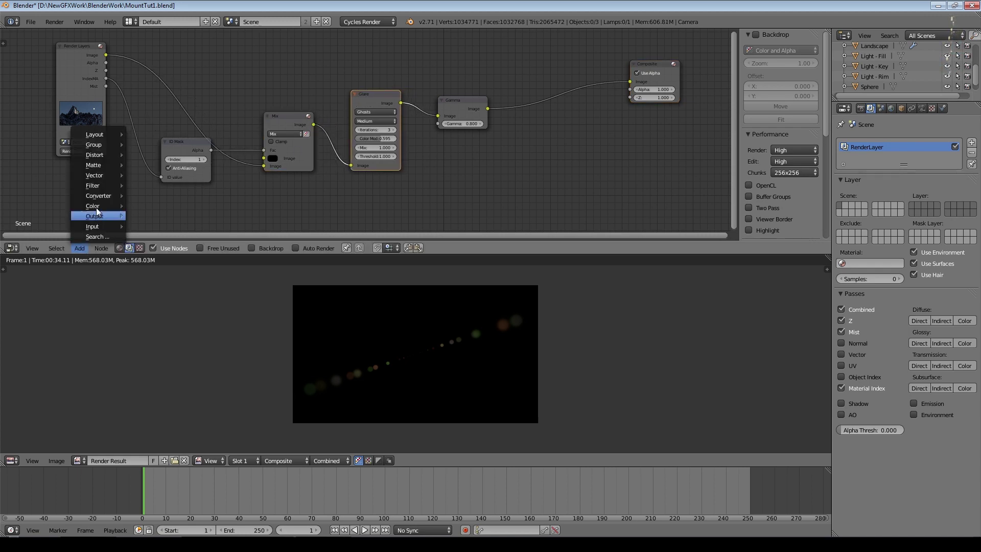
pyautogui.moveTo(97, 185)
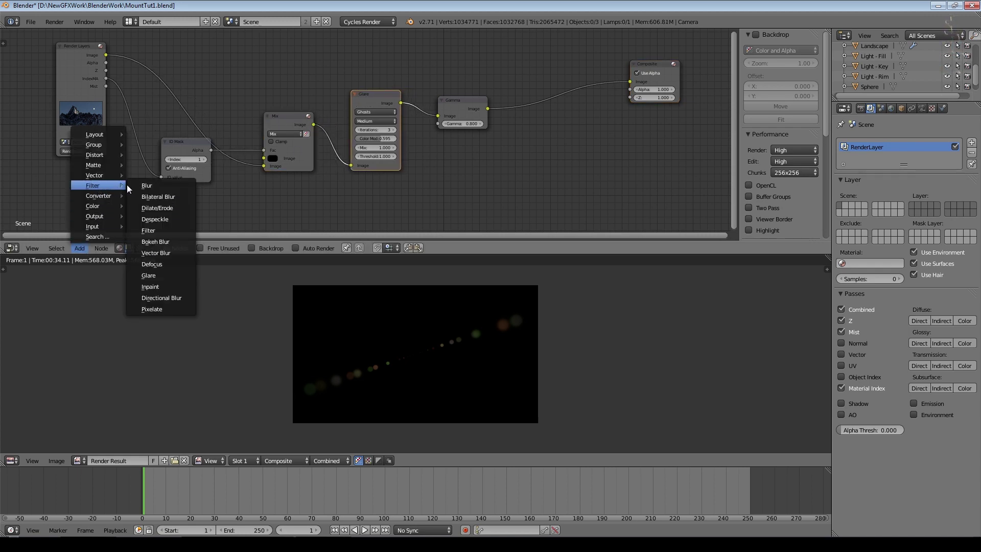
pyautogui.click(161, 187)
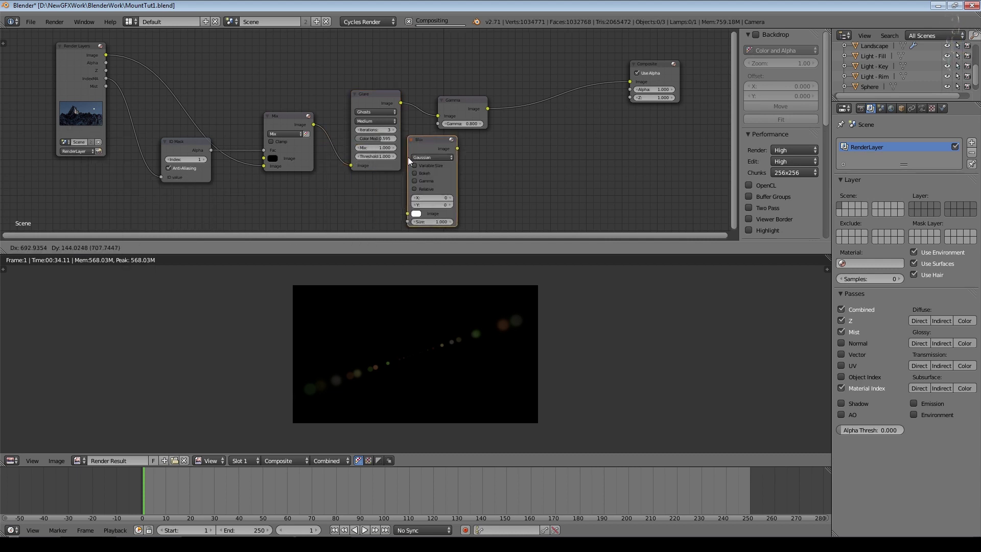
pyautogui.click(353, 173)
pyautogui.moveTo(372, 187); pyautogui.dragTo(385, 148, button='middle')
# Set the Blur node to Fast Gaussian with Relative enabled and X and Y both at 2%
pyautogui.click(384, 157)
pyautogui.click(384, 108)
pyautogui.click(373, 163)
pyautogui.click(386, 188)
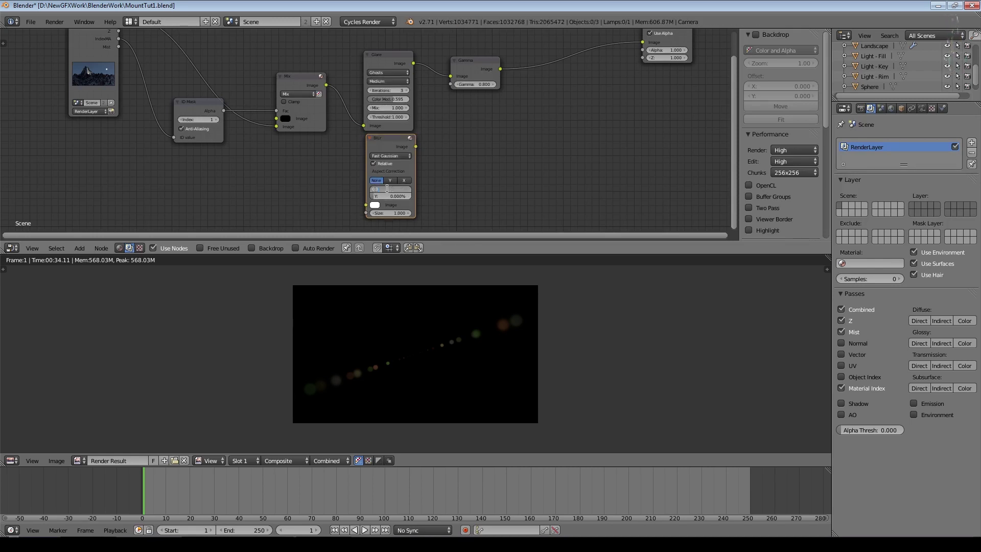
pyautogui.write('2')
pyautogui.press('Return')
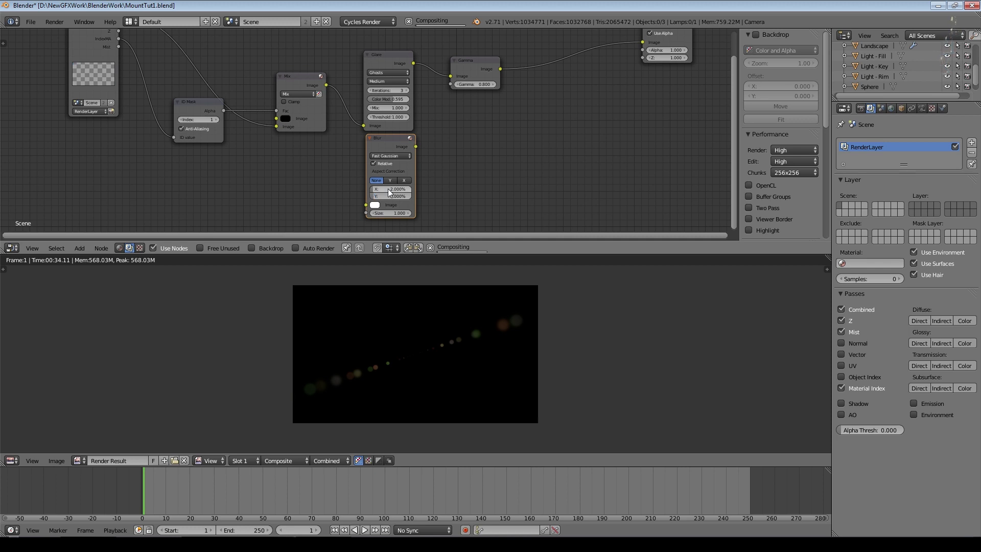
# Link the Mix output through the Blur node to the Composite image input, and raise the blur's Y value to 3%
pyautogui.moveTo(327, 85); pyautogui.dragTo(372, 203)
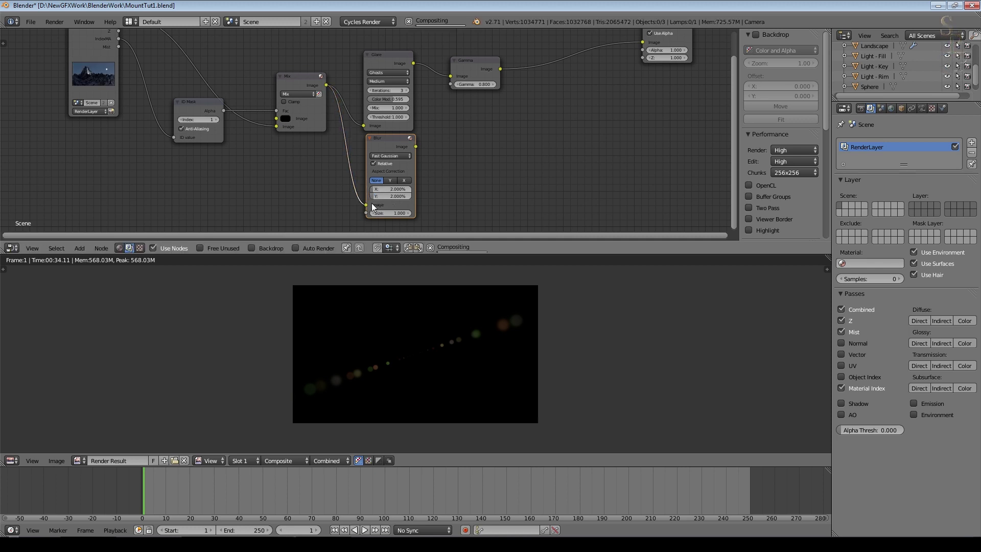
pyautogui.moveTo(416, 146); pyautogui.dragTo(643, 44)
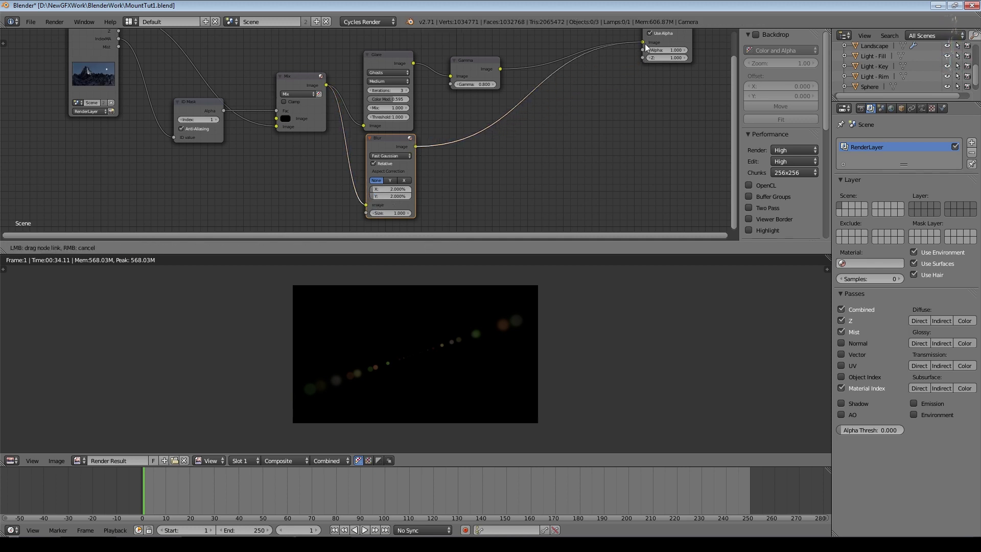
pyautogui.scroll(3, 532, 330)
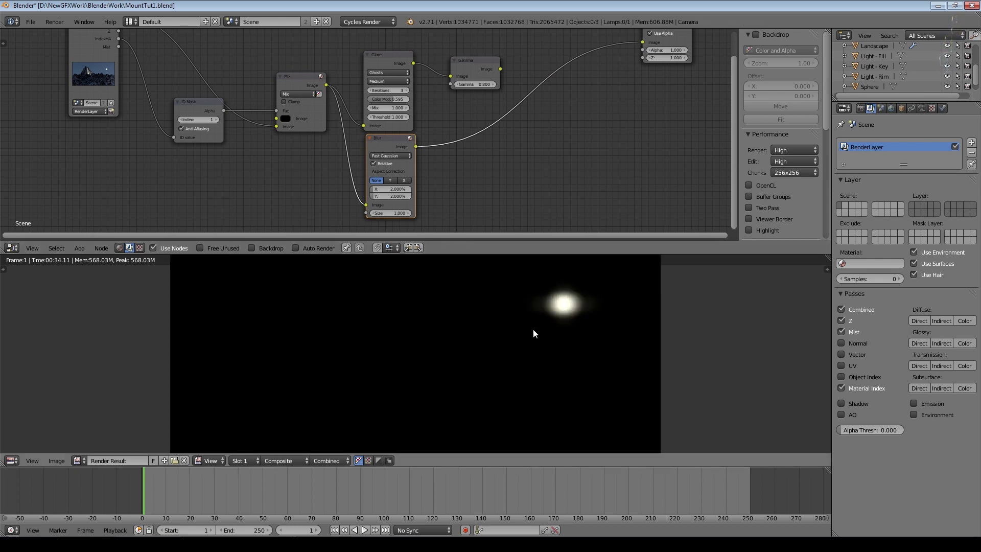
pyautogui.click(404, 195)
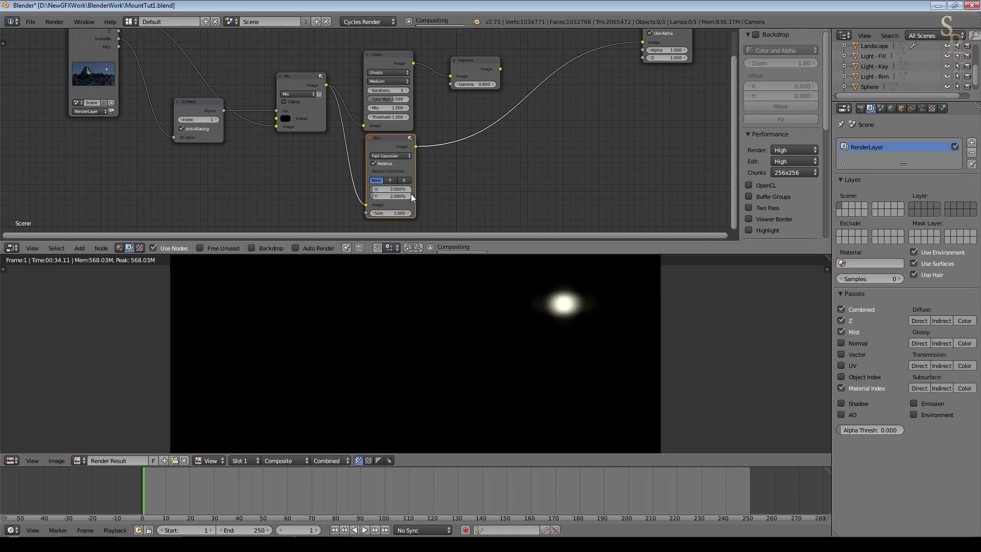
pyautogui.press('Return')
# Insert a Mix color node before Composite, with Gamma feeding its first image input and Blur its second
pyautogui.moveTo(529, 183); pyautogui.dragTo(432, 242, button='middle')
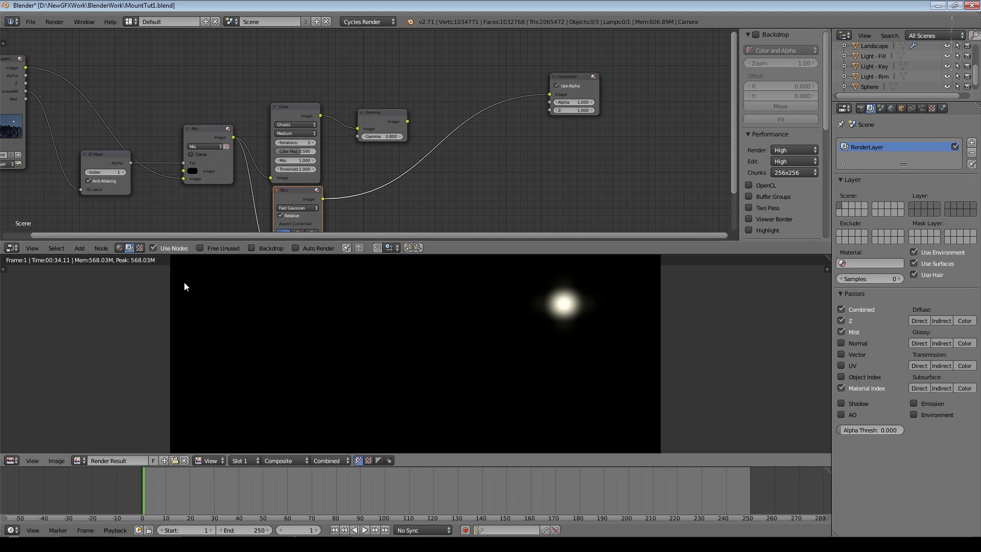
pyautogui.click(79, 248)
pyautogui.moveTo(95, 207)
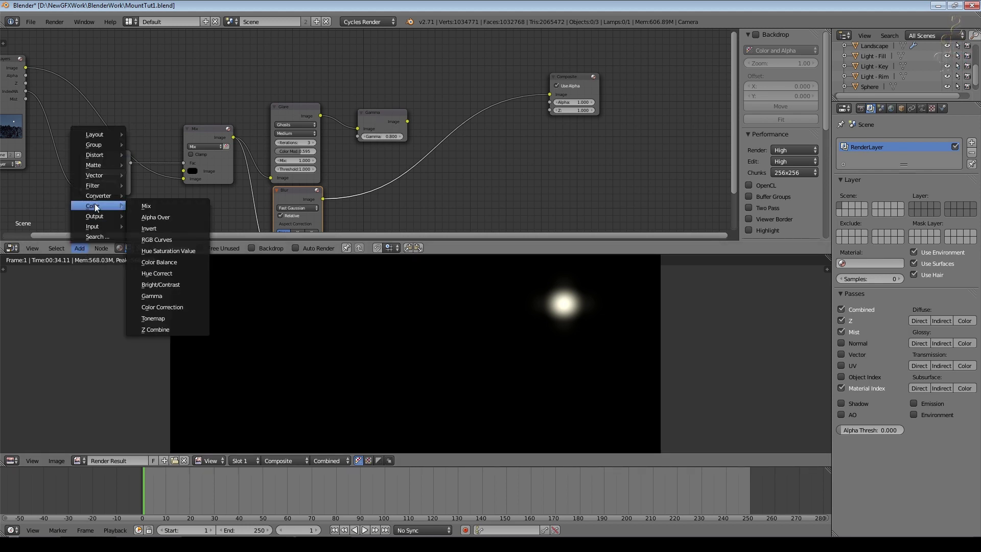
pyautogui.click(164, 207)
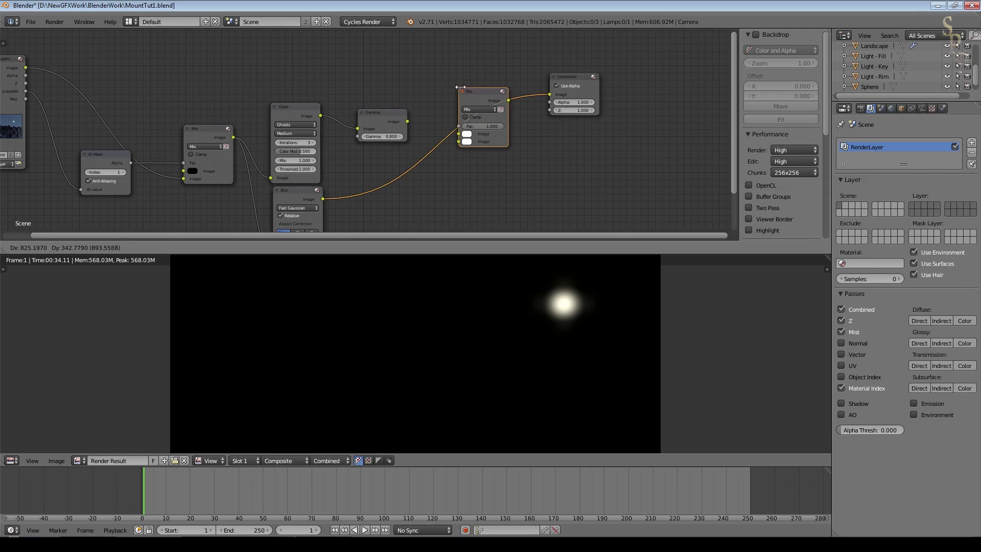
pyautogui.click(459, 137)
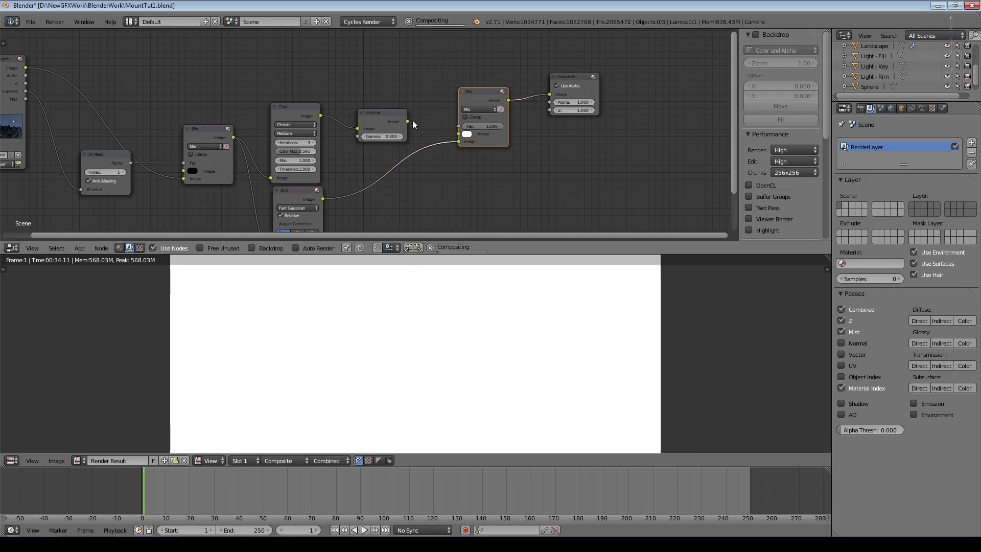
pyautogui.moveTo(407, 122); pyautogui.dragTo(460, 134)
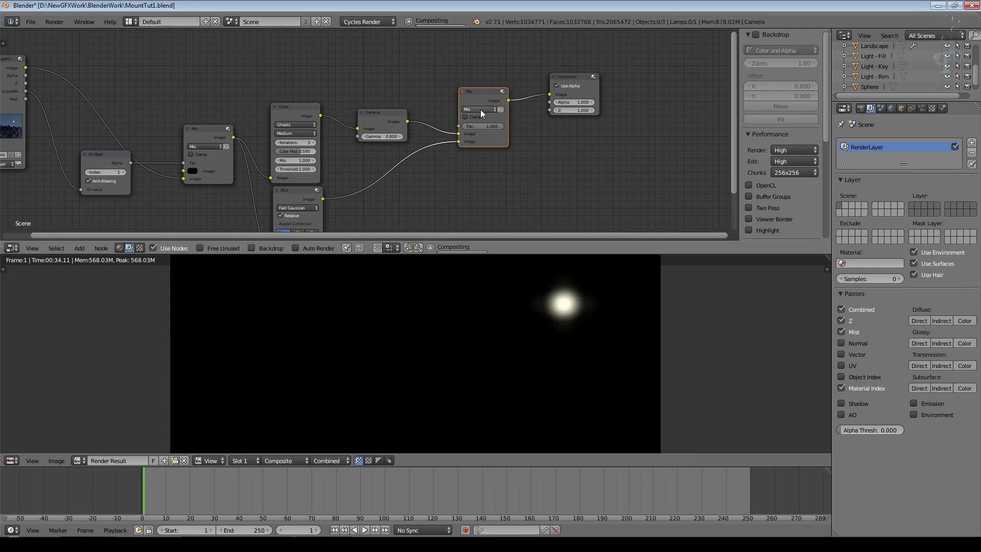
# Set the new Mix node's blend mode to Add and move the Composite node farther away from it
pyautogui.click(480, 110)
pyautogui.click(482, 124)
pyautogui.moveTo(596, 100); pyautogui.dragTo(680, 70)
# Duplicate the Add node onto the link before Composite and connect the Render Layers image to its first image input
pyautogui.click(482, 90)
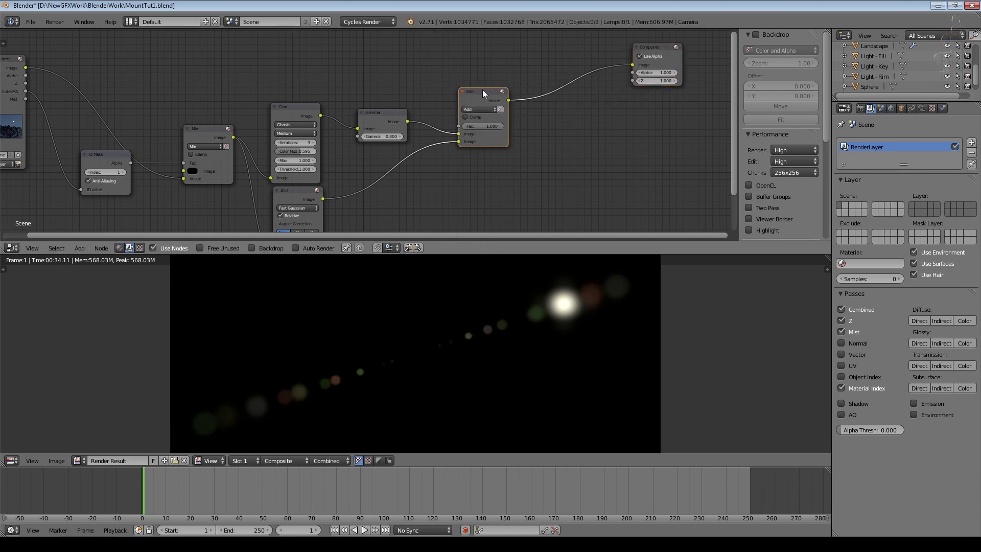
pyautogui.hotkey('shift', 'd')
pyautogui.click(584, 38)
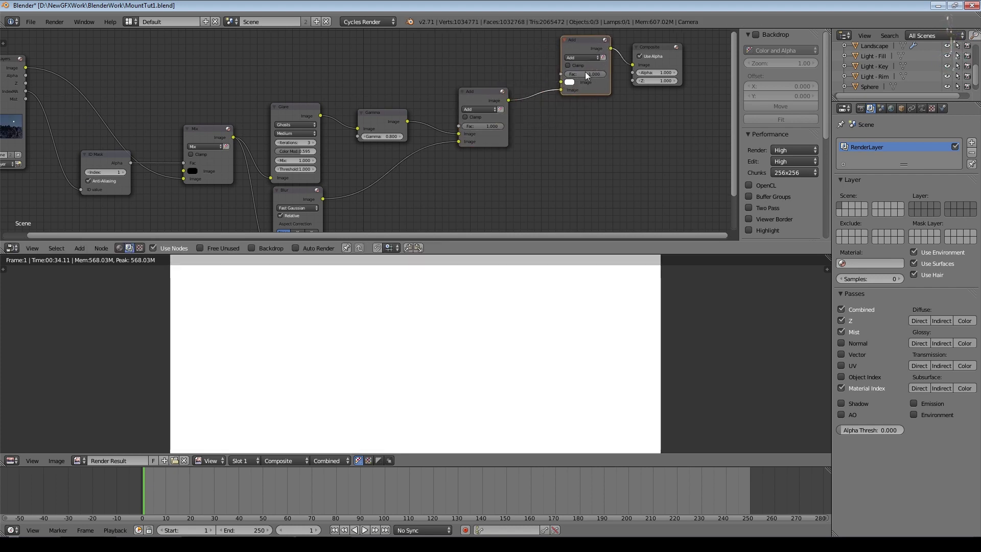
pyautogui.moveTo(26, 67); pyautogui.dragTo(562, 82)
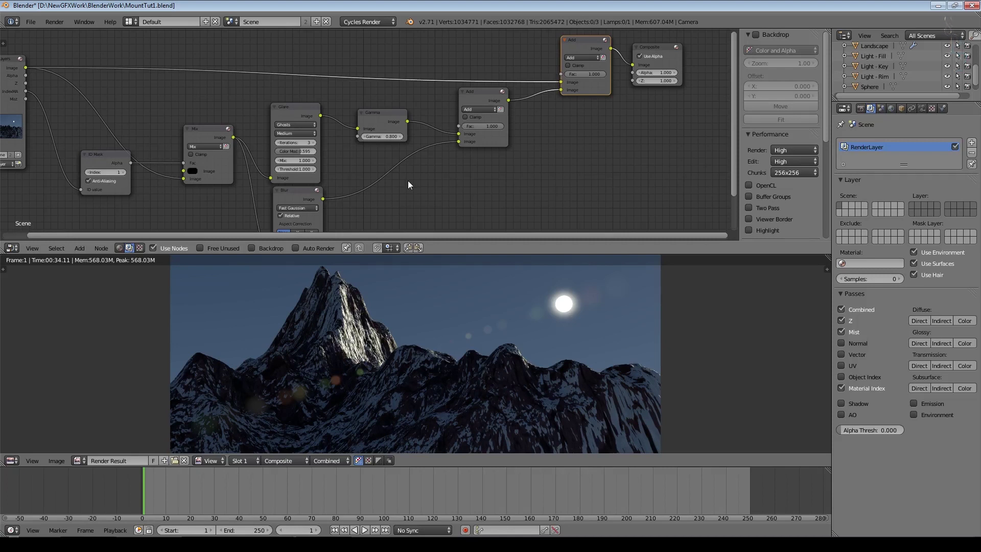
# Lower the last Add node's factor to about 0.74 and raise the Gamma value after the Glare node to 0.9
pyautogui.moveTo(602, 74); pyautogui.dragTo(582, 74)
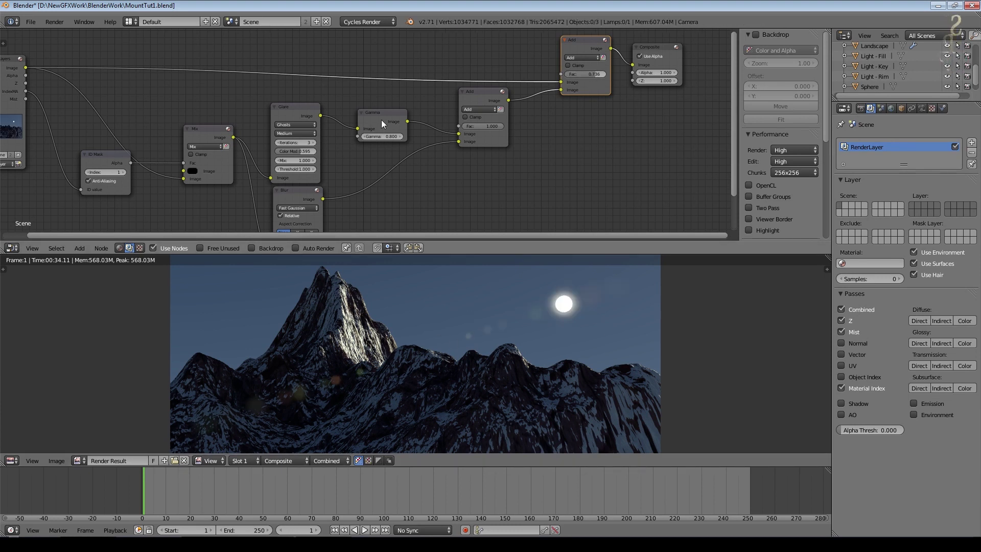
pyautogui.moveTo(379, 113); pyautogui.dragTo(376, 105)
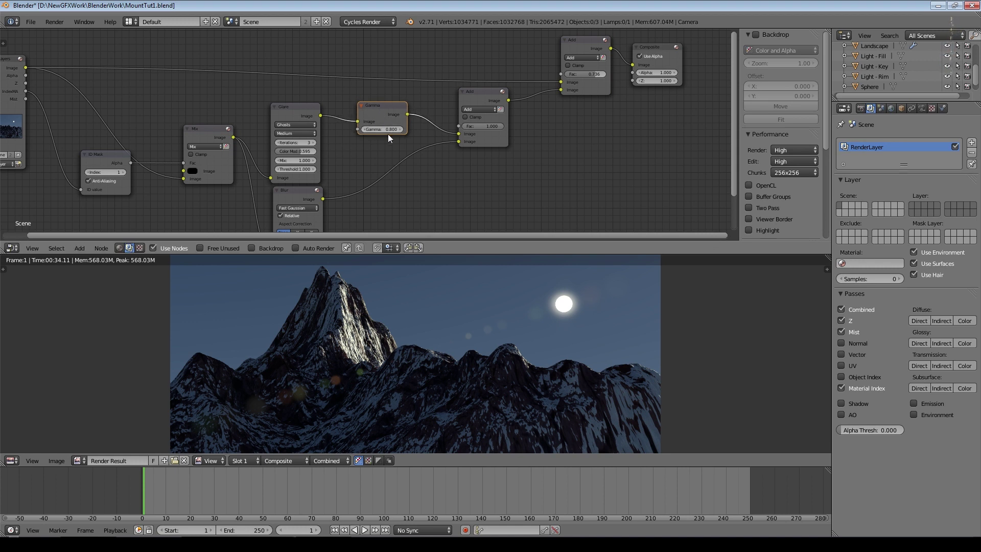
pyautogui.click(400, 129)
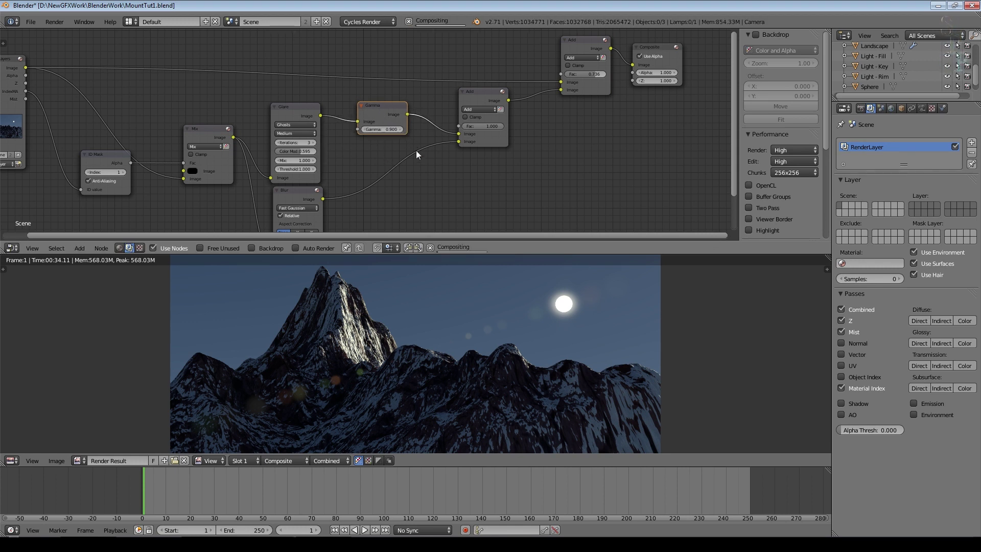
# Duplicate the Gamma node onto the link between Blur and Add, and set the copy's gamma to 0.7
pyautogui.scroll(-1, 416, 151)
pyautogui.moveTo(384, 111); pyautogui.dragTo(415, 50, button='middle')
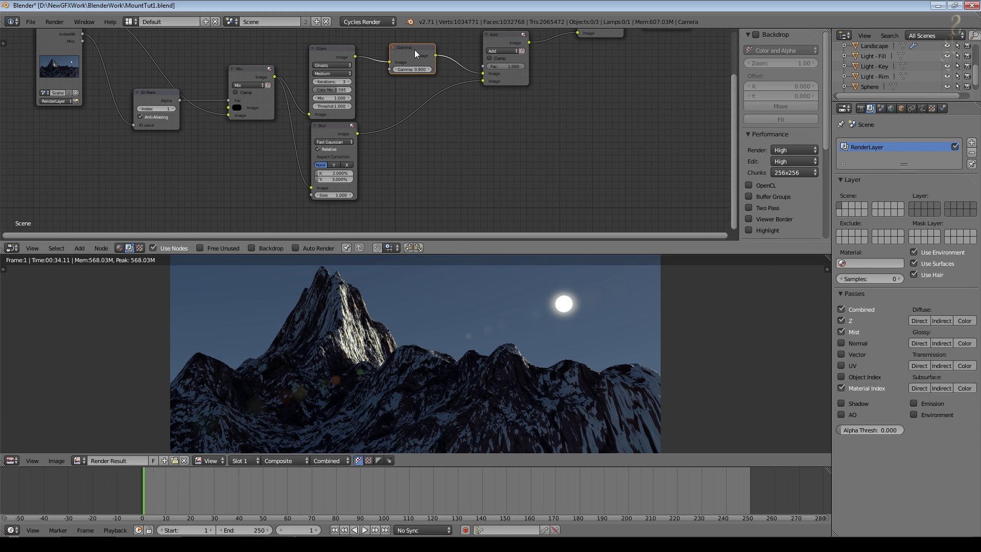
pyautogui.hotkey('shift', 'd')
pyautogui.click(415, 103)
pyautogui.scroll(1, 554, 124)
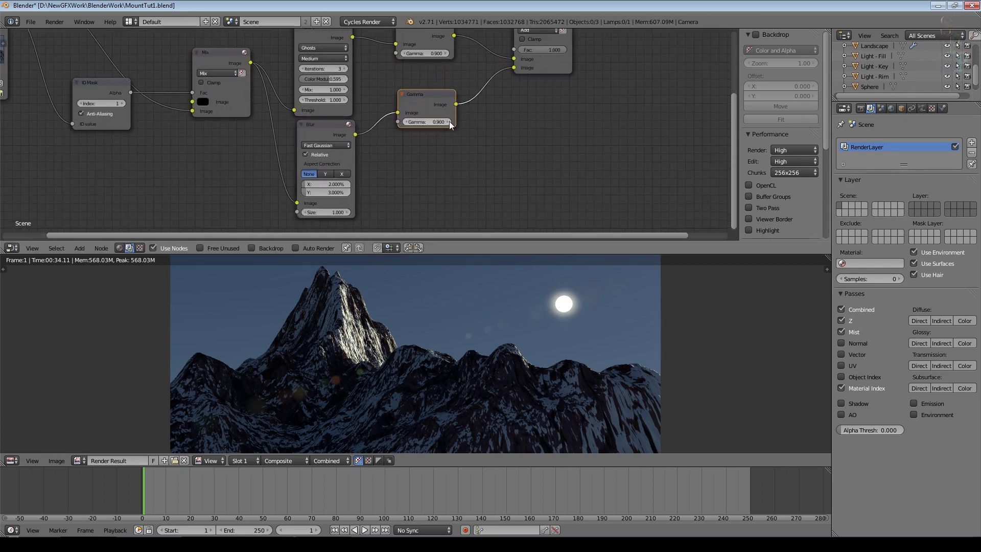
pyautogui.click(408, 121)
pyautogui.click(409, 121)
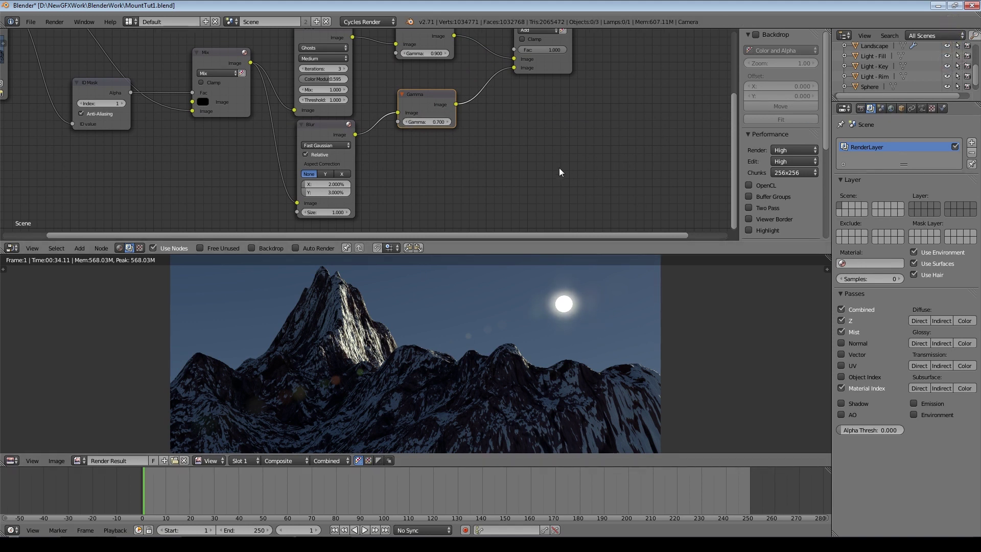
# Return to the 3D view and change the sun sphere's emission color to a more saturated yellow
pyautogui.press('Escape')
pyautogui.press('Escape')
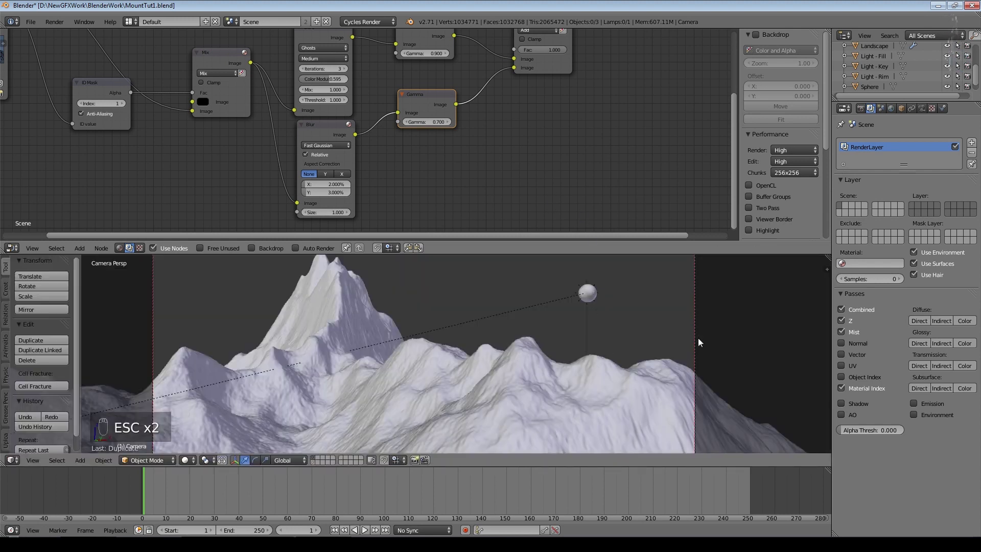
pyautogui.rightClick(587, 294)
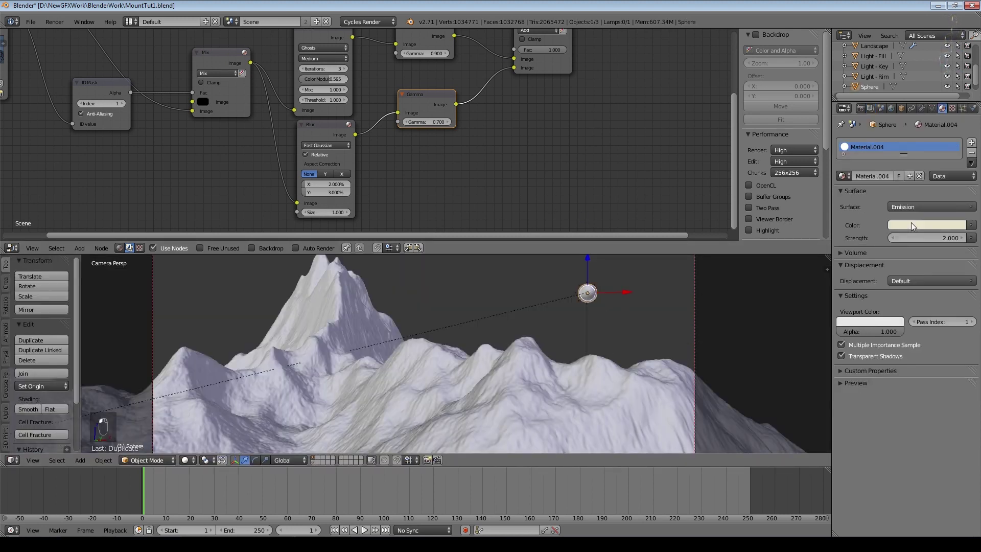
pyautogui.click(911, 225)
pyautogui.click(903, 123)
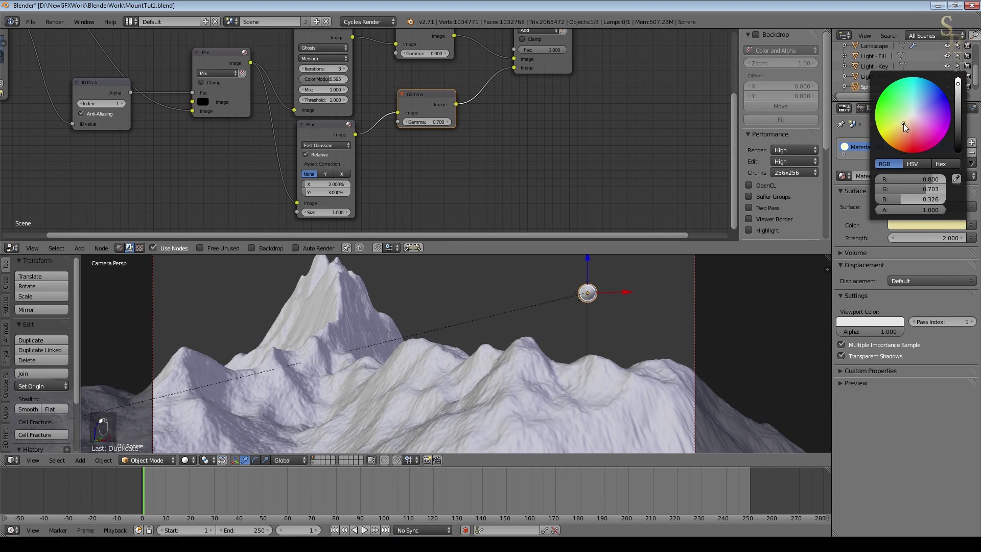
# Save the file and render the scene again
pyautogui.hotkey('ctrl', 's')
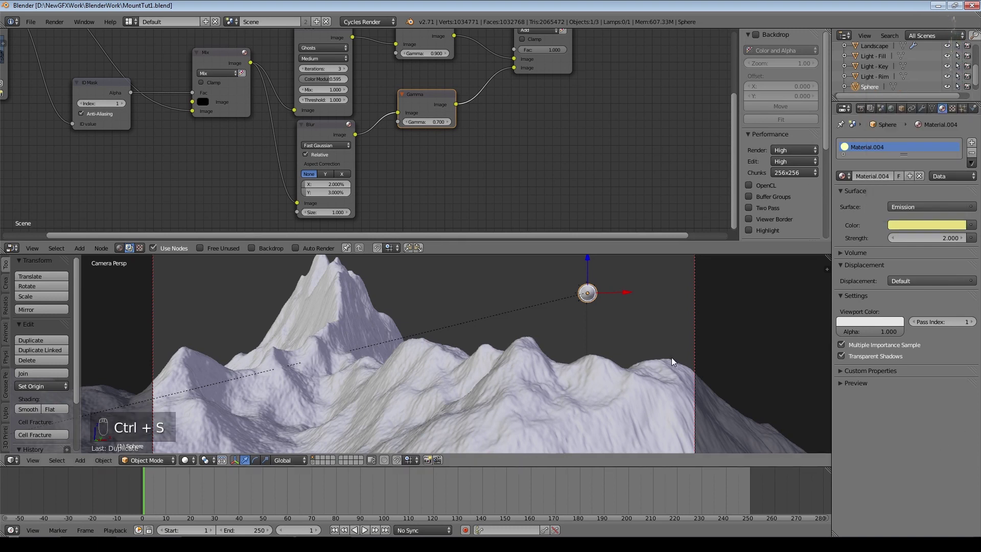
pyautogui.press('F12')
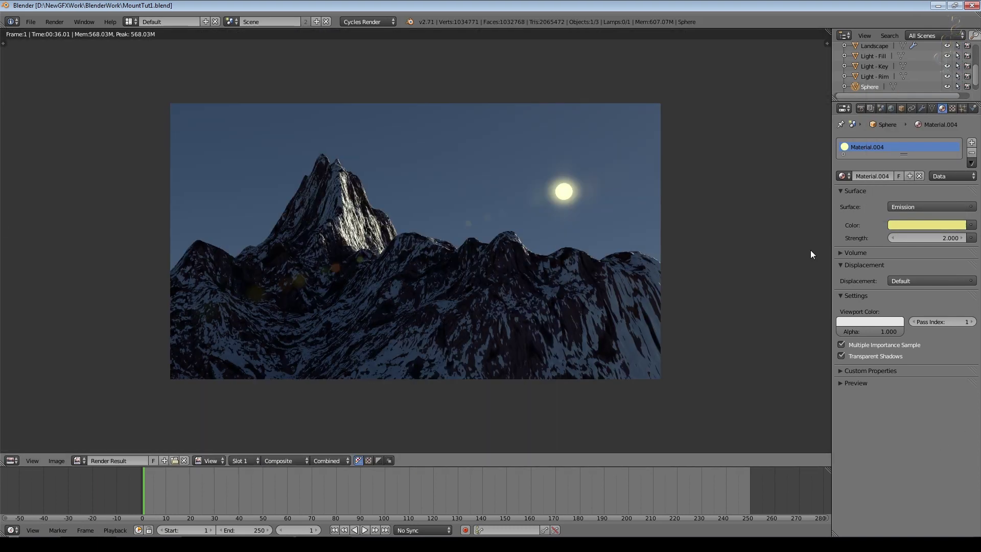
# Raise the sun sphere's emission color to full brightness, giving RGB 1.000, 0.806, 0.254
pyautogui.scroll(1, 810, 249)
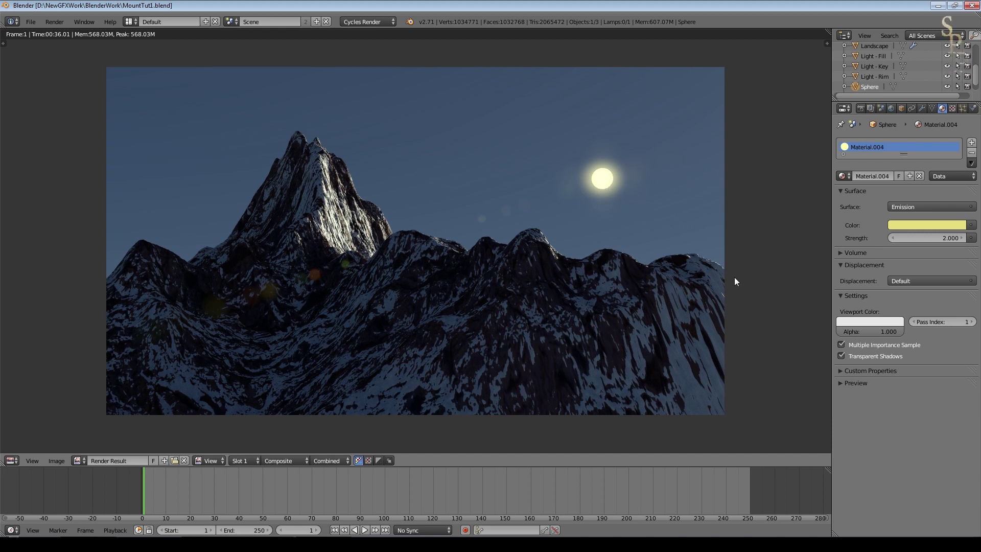
pyautogui.click(934, 225)
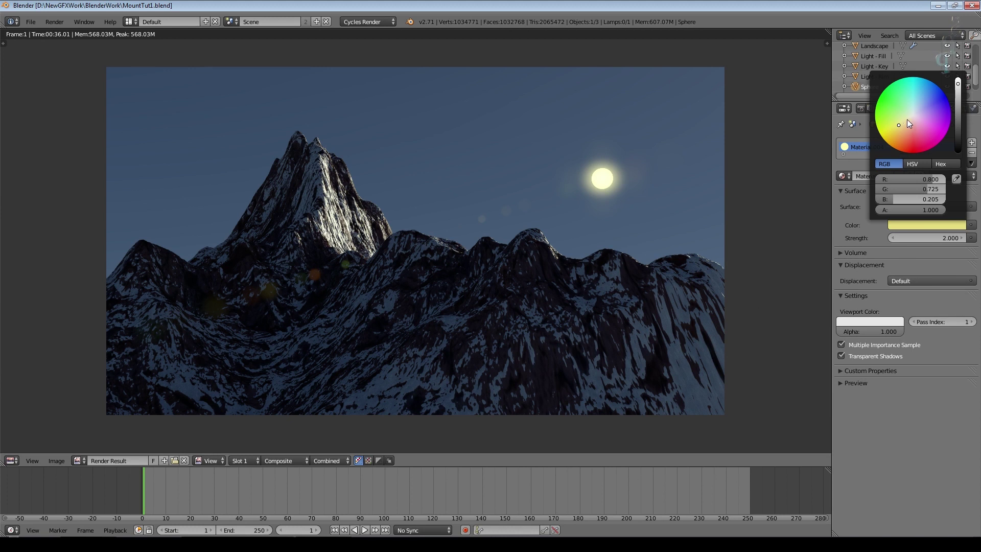
pyautogui.moveTo(957, 87); pyautogui.dragTo(958, 79)
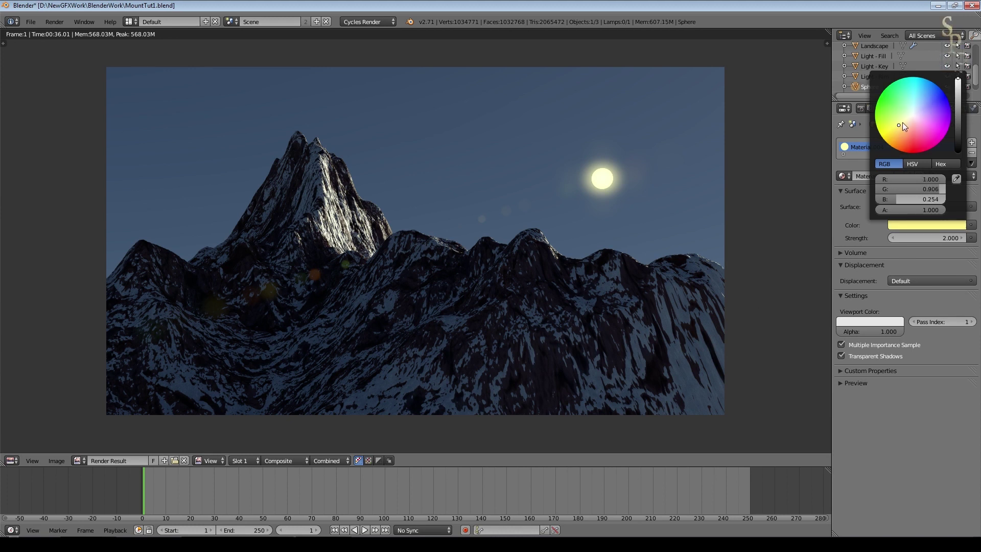
# Set the number of Cycles render samples to 15
pyautogui.click(860, 108)
pyautogui.click(944, 438)
pyautogui.write('15')
pyautogui.press('Return')
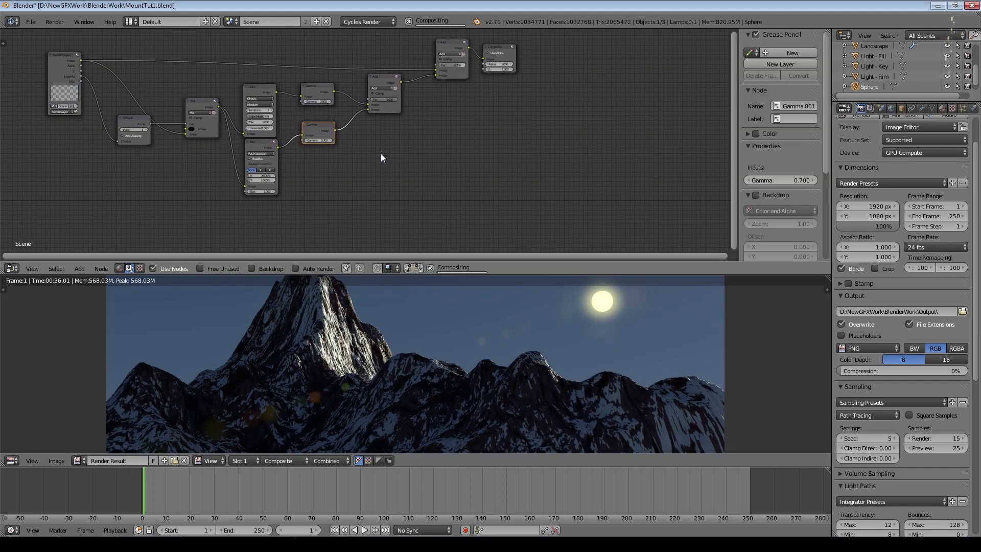
# Spread out the compositing tree by moving the Render Layers and Composite nodes farther from the other nodes
pyautogui.moveTo(488, 167); pyautogui.dragTo(596, 212, button='middle')
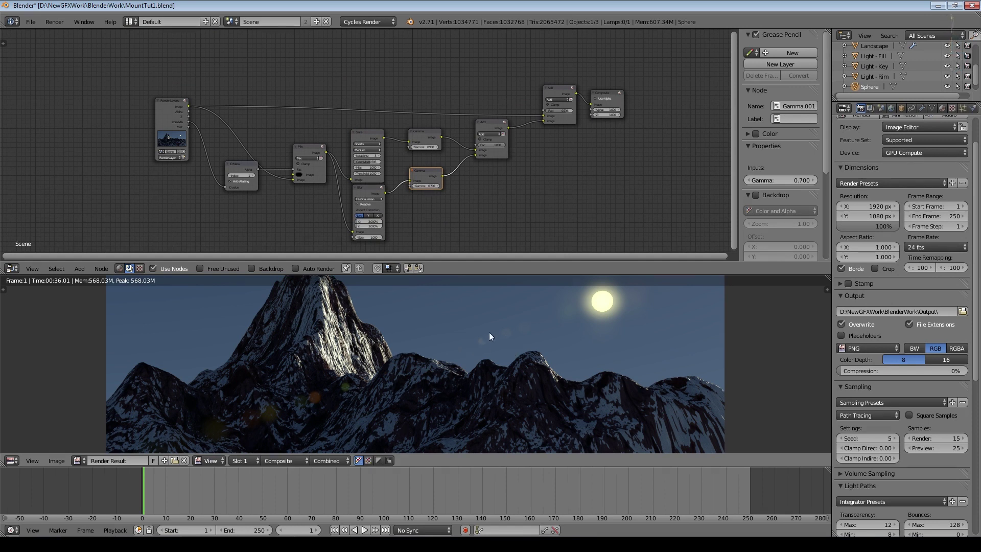
pyautogui.scroll(-2, 373, 341)
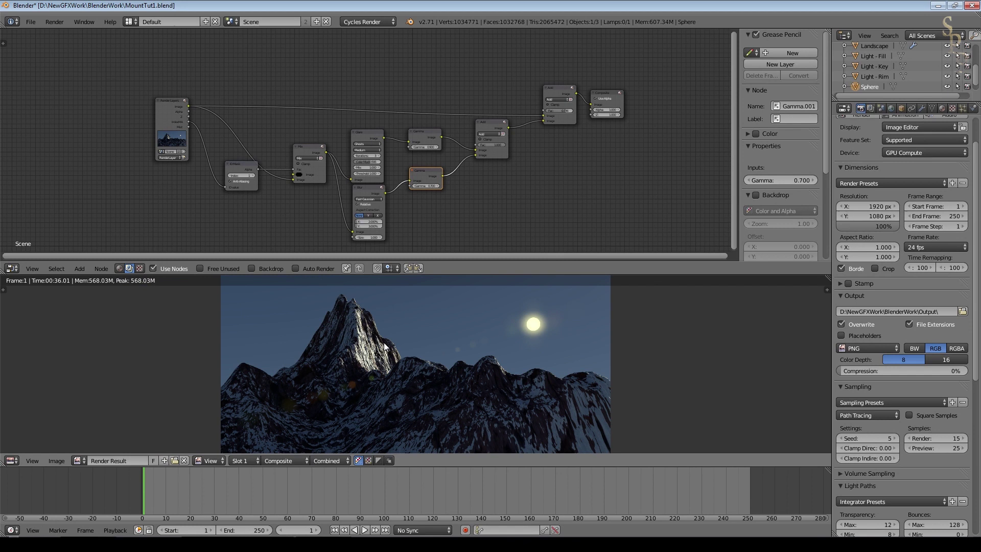
pyautogui.moveTo(171, 102); pyautogui.dragTo(95, 61)
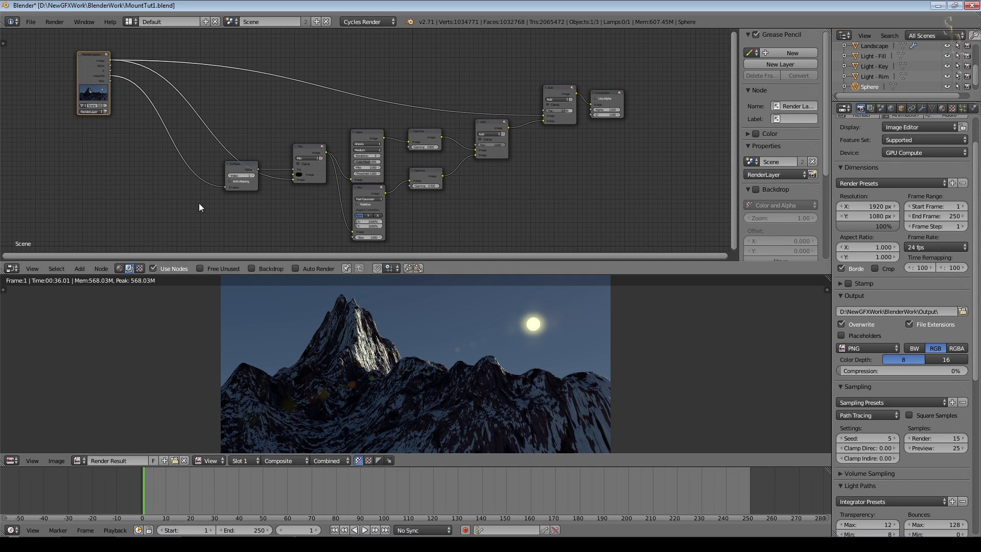
pyautogui.moveTo(228, 217); pyautogui.dragTo(297, 223, button='middle')
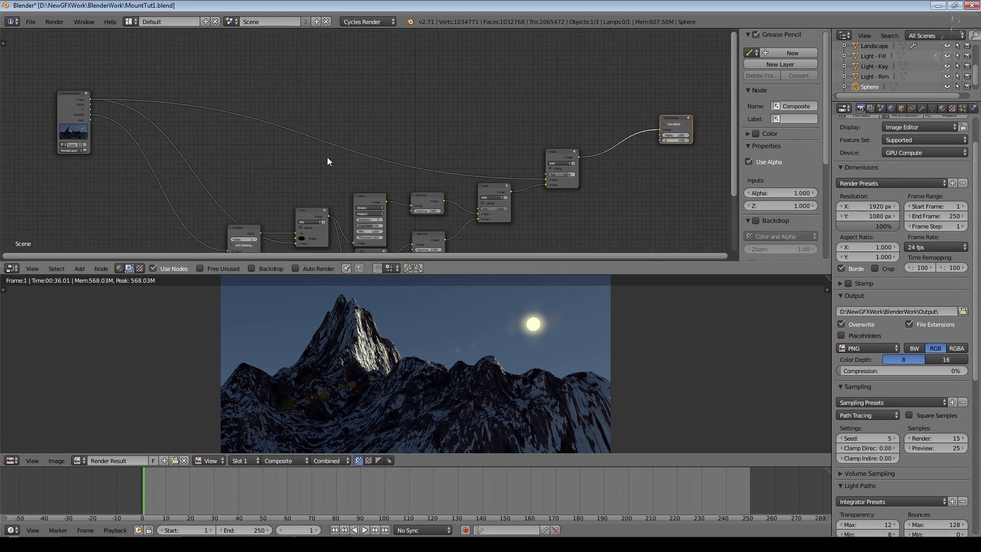
# Insert a Mix node on the image link between Render Layers and the last Add node, and set its factor to 0.5
pyautogui.click(86, 270)
pyautogui.click(87, 271)
pyautogui.click(79, 269)
pyautogui.click(143, 226)
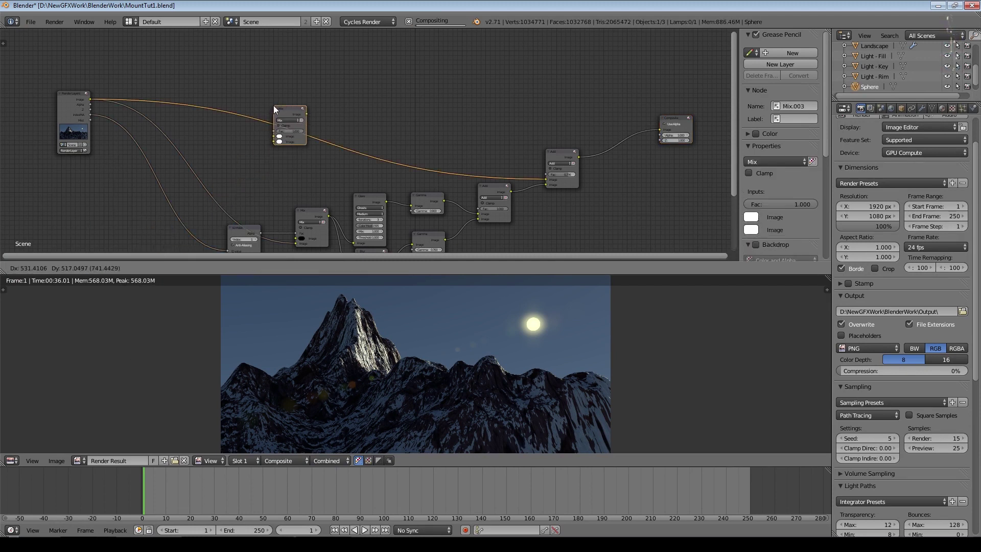
pyautogui.click(274, 105)
pyautogui.moveTo(363, 146); pyautogui.dragTo(392, 152, button='middle')
pyautogui.scroll(3, 392, 152)
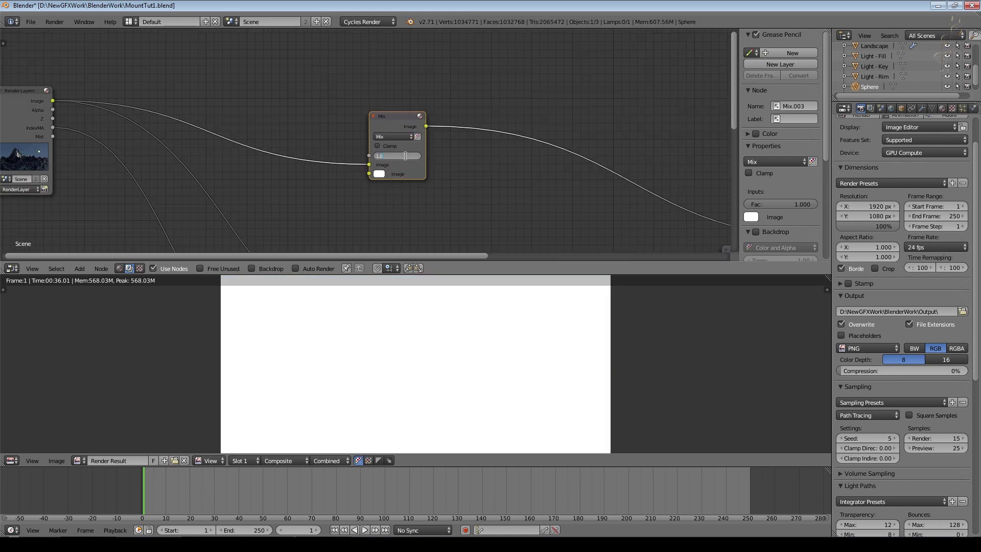
pyautogui.write('0.5')
pyautogui.press('Return')
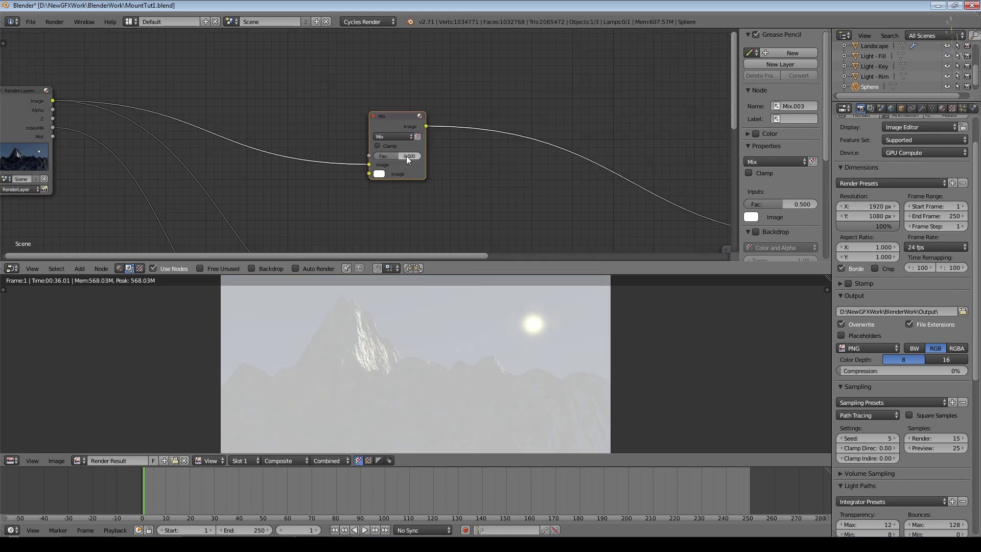
# Tint the Mix node's second color a very pale blue and link the Render Layers Mist output to its factor
pyautogui.click(380, 174)
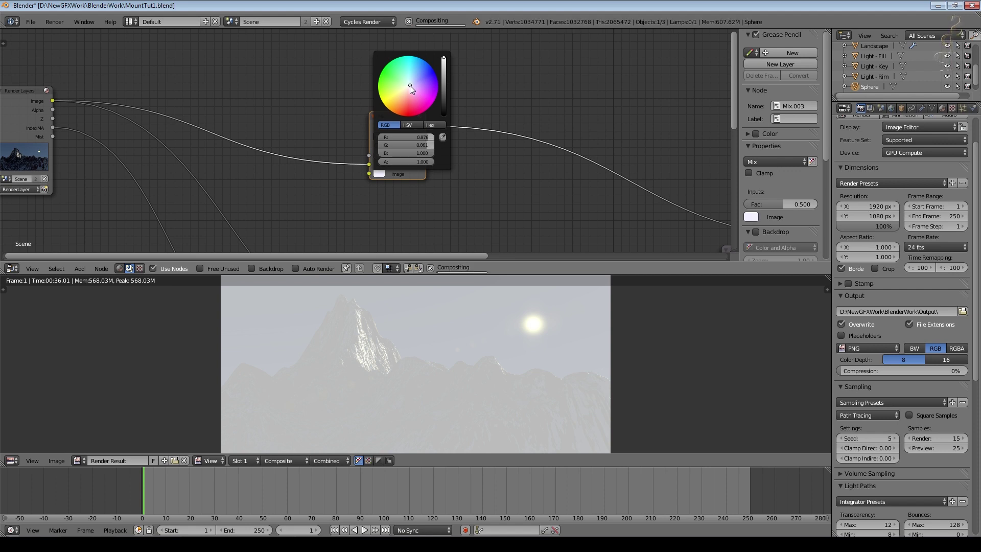
pyautogui.moveTo(53, 136); pyautogui.dragTo(370, 154)
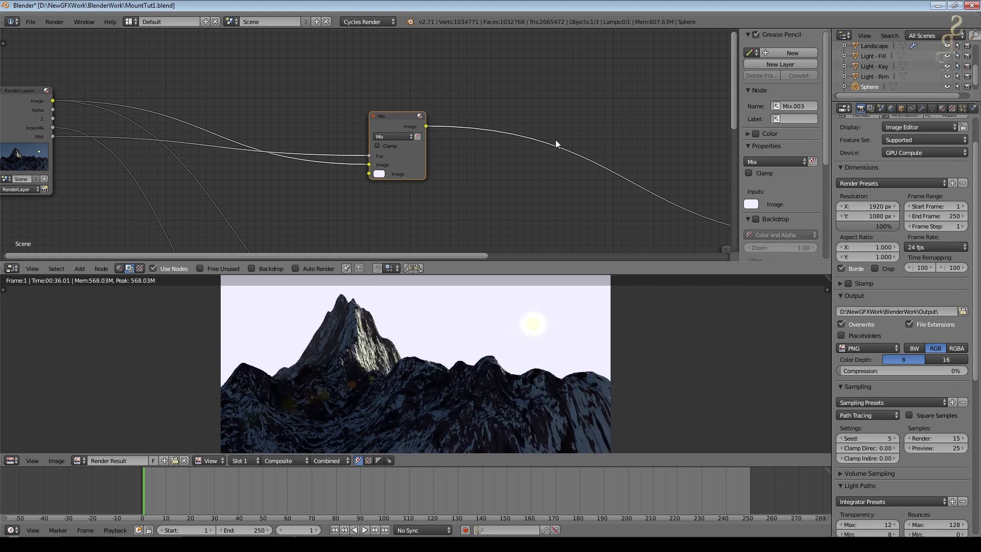
pyautogui.scroll(3, 453, 299)
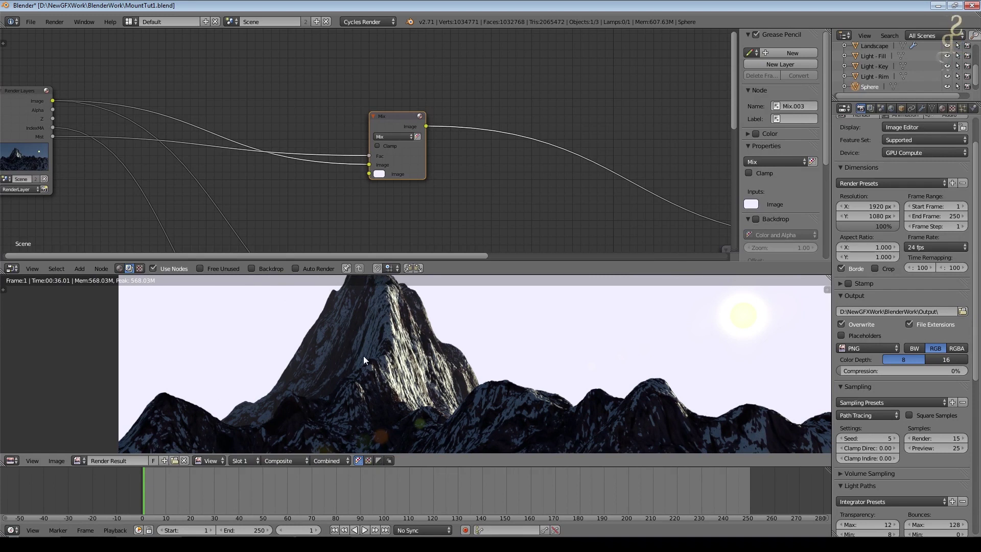
pyautogui.scroll(-2, 361, 357)
pyautogui.scroll(-3, 388, 363)
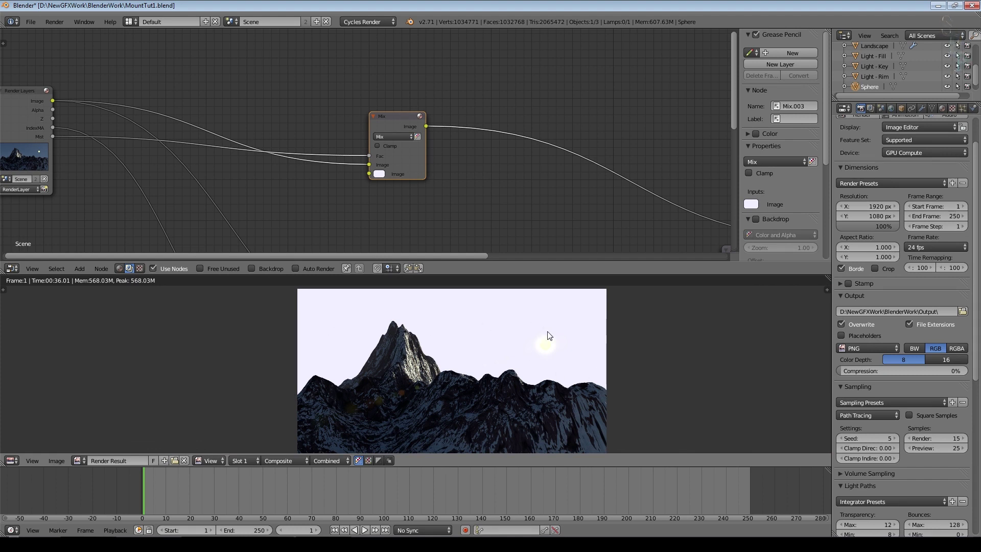
# Show the camera's mist range in the 3D view to compare it with the mountain landscape
pyautogui.scroll(-5, 444, 398)
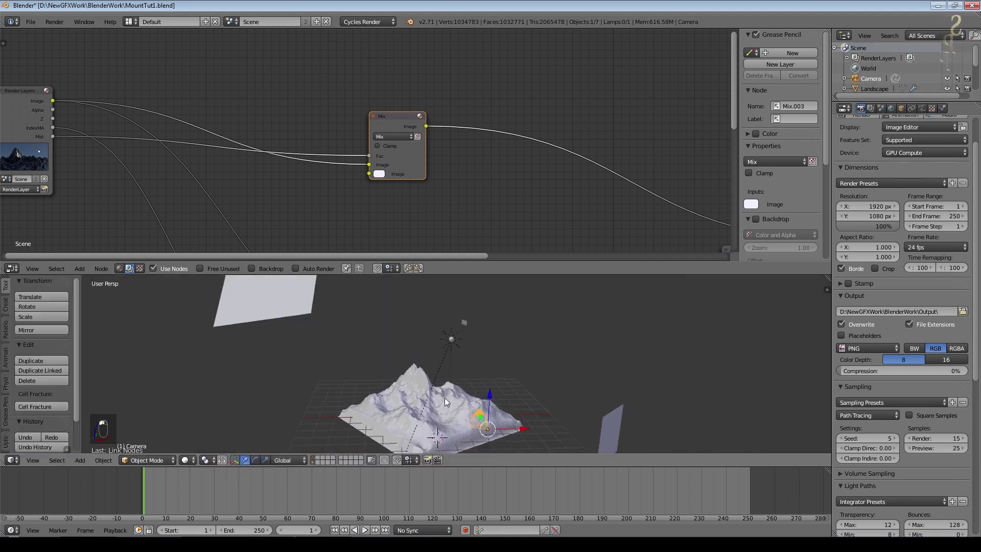
pyautogui.moveTo(410, 400); pyautogui.dragTo(464, 426, button='middle')
pyautogui.keyDown('shift'); pyautogui.moveTo(478, 415); pyautogui.dragTo(395, 373, button='middle'); pyautogui.keyUp('shift')
pyautogui.scroll(2, 511, 355)
pyautogui.click(923, 109)
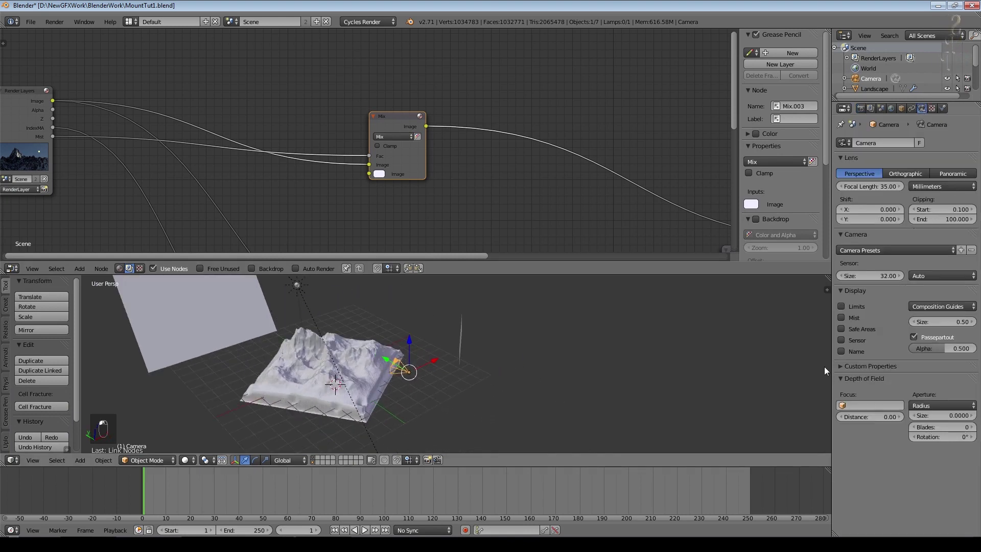
pyautogui.click(843, 317)
pyautogui.moveTo(459, 424); pyautogui.dragTo(439, 336, button='middle')
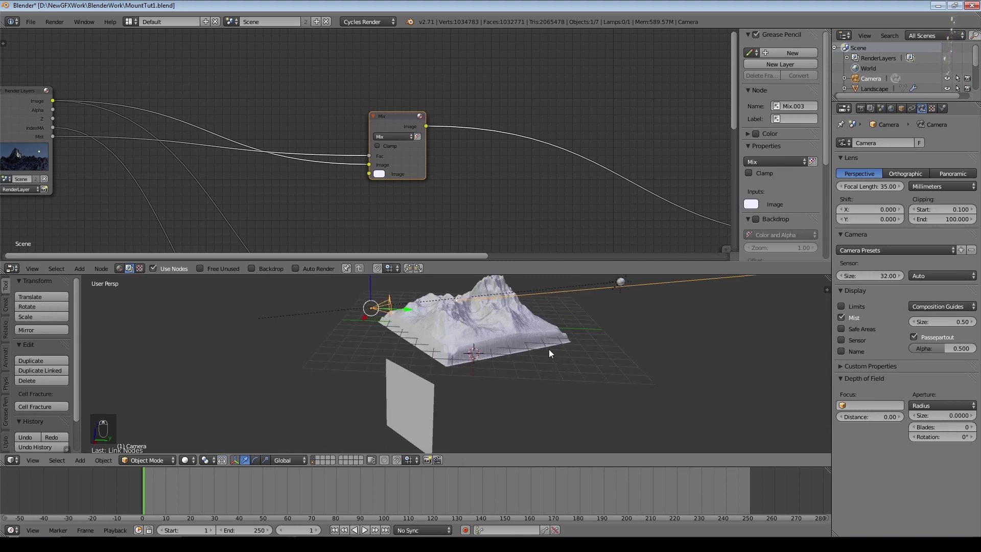
# Set the world's mist pass start to 2.60 and its depth to 7.50
pyautogui.click(890, 108)
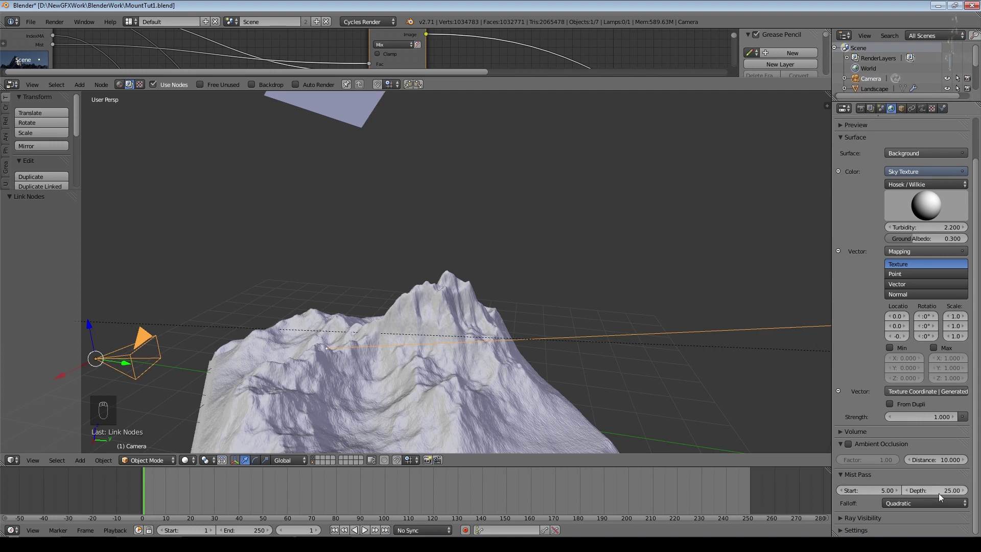
pyautogui.moveTo(869, 491); pyautogui.dragTo(860, 491)
pyautogui.moveTo(933, 491); pyautogui.dragTo(903, 491)
# Look through the camera, save the file and render the scene with the adjusted mist
pyautogui.press('KP_0')
pyautogui.hotkey('ctrl', 's')
pyautogui.press('F12')
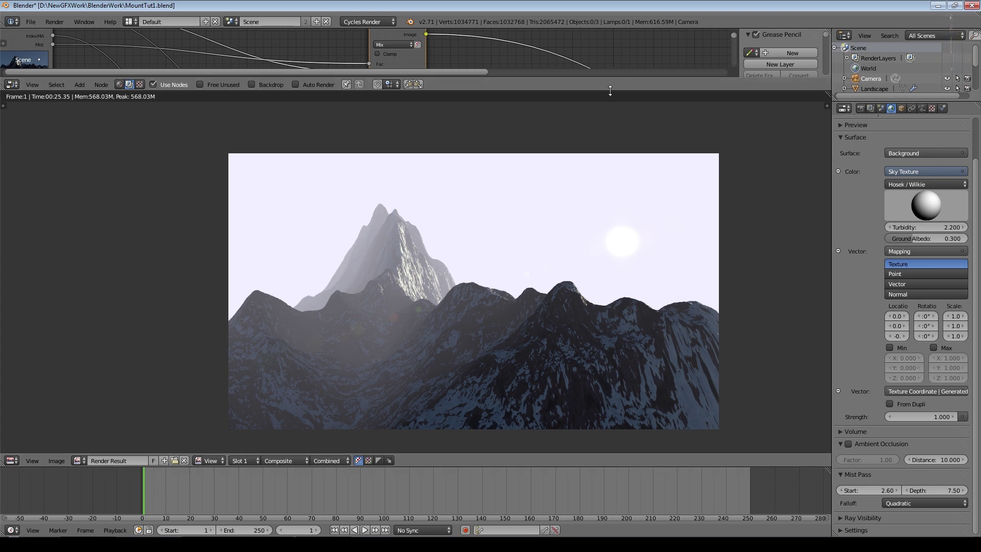
# Add a Math node above the mist Mix node and set its operation to Multiply
pyautogui.moveTo(611, 90); pyautogui.dragTo(635, 202)
pyautogui.press('Home')
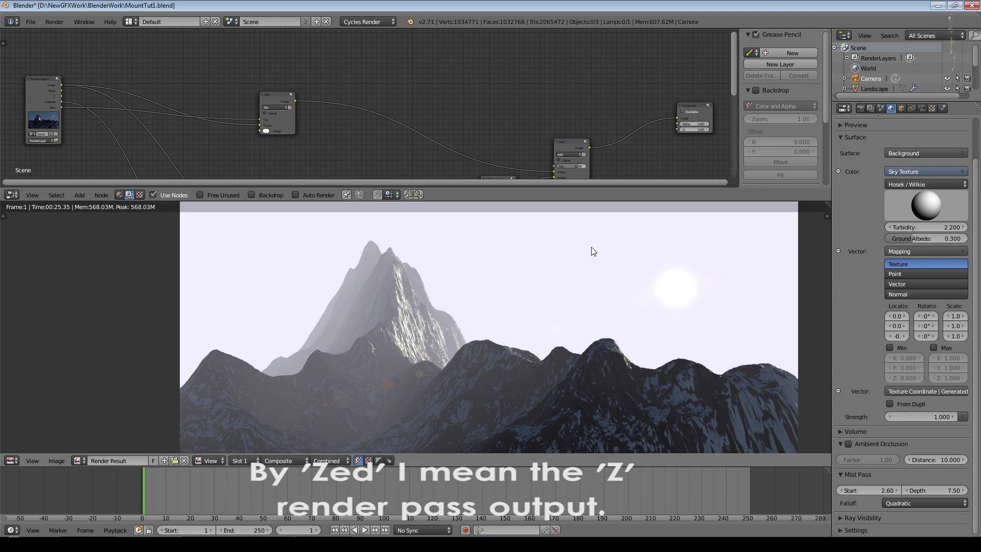
pyautogui.click(80, 195)
pyautogui.moveTo(98, 143)
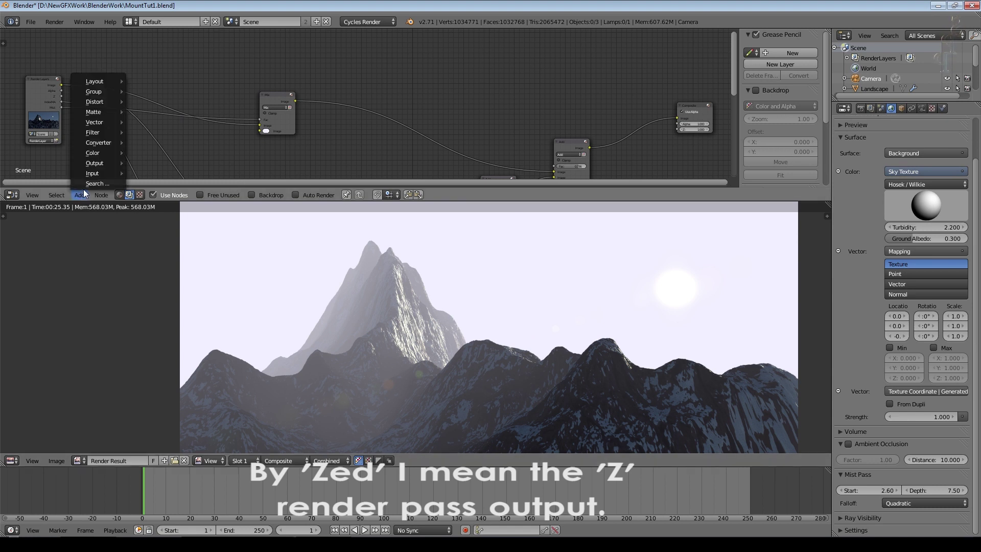
pyautogui.click(156, 143)
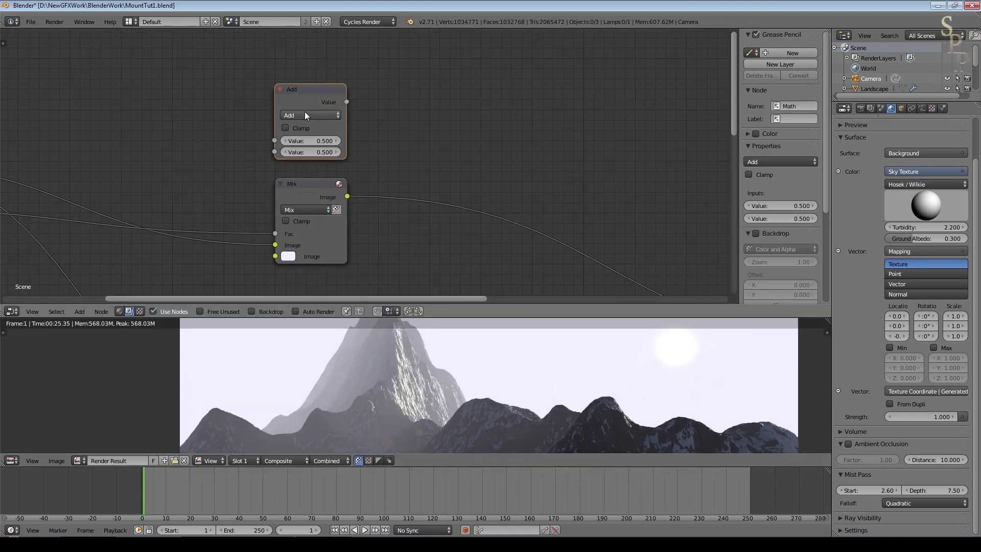
pyautogui.click(305, 111)
pyautogui.click(301, 150)
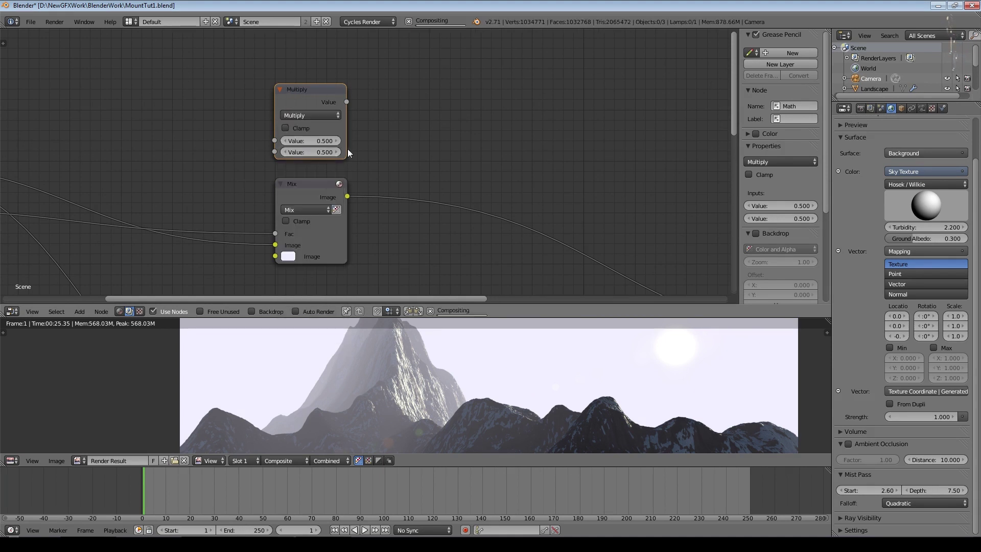
# Set the Multiply node's second value to 0.002 and link the Render Layers Z output to its first value
pyautogui.click(310, 153)
pyautogui.press('BackSpace')
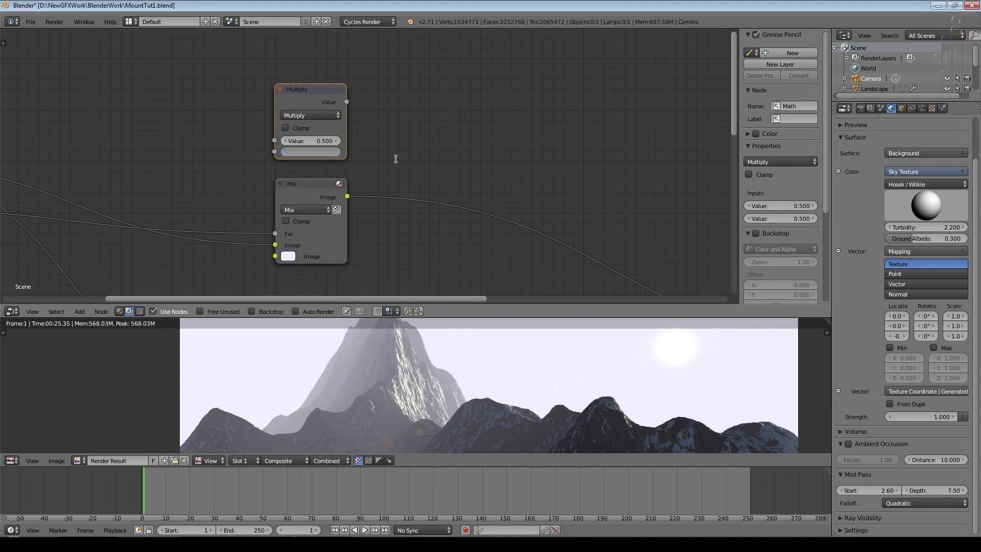
pyautogui.write('.002')
pyautogui.press('Return')
pyautogui.scroll(-2, 397, 158)
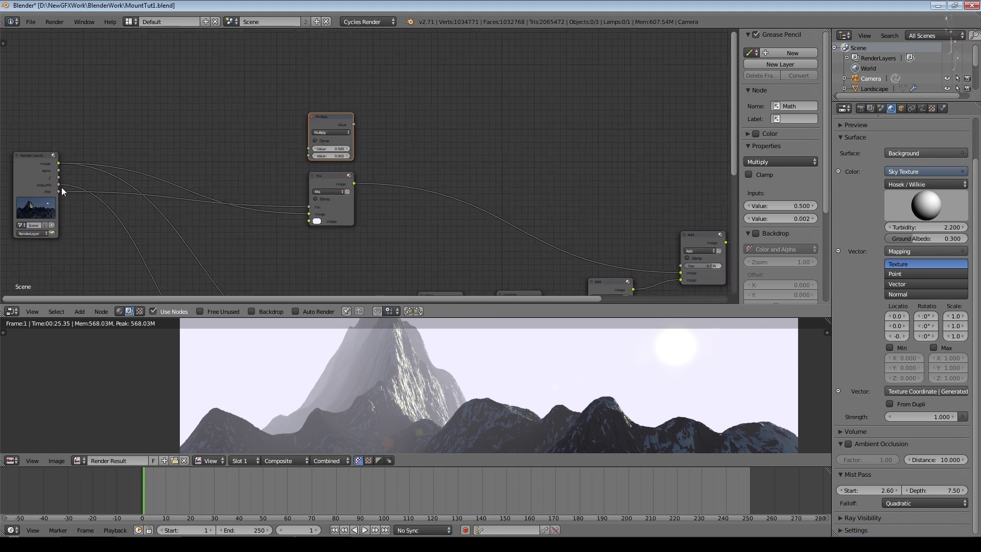
pyautogui.moveTo(58, 178); pyautogui.dragTo(308, 148)
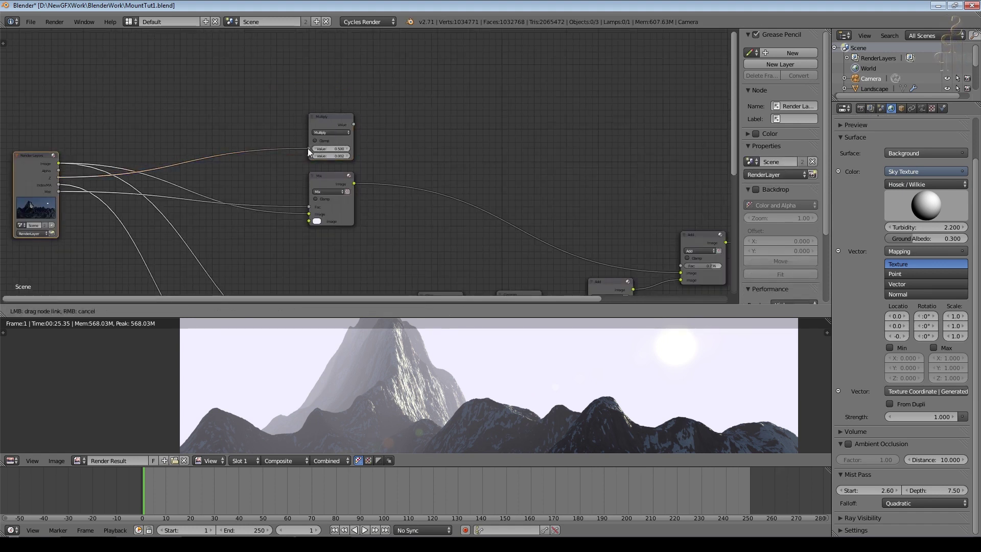
# Add another Mix node beside the Multiply node and shift the mist Mix node slightly down
pyautogui.click(80, 311)
pyautogui.moveTo(101, 268)
pyautogui.click(148, 267)
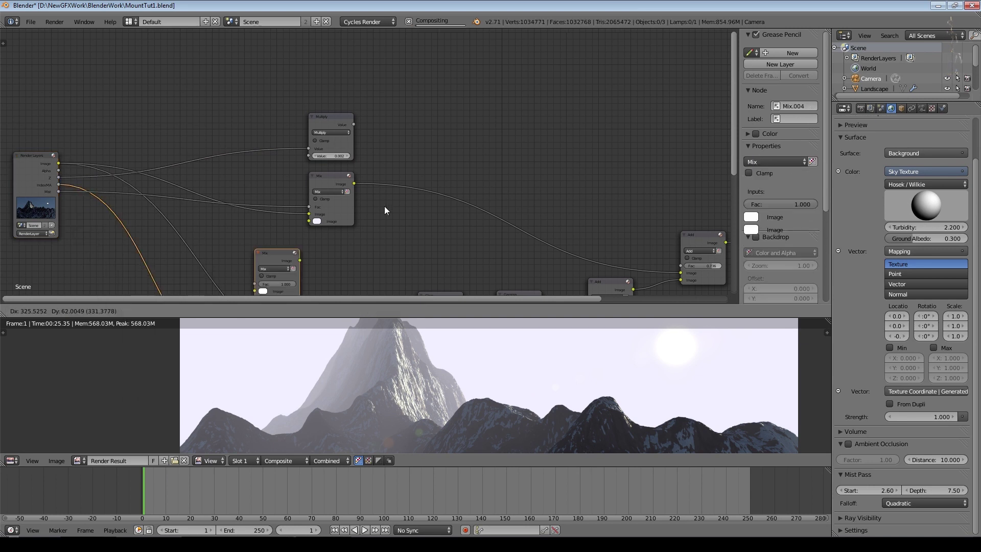
pyautogui.click(407, 115)
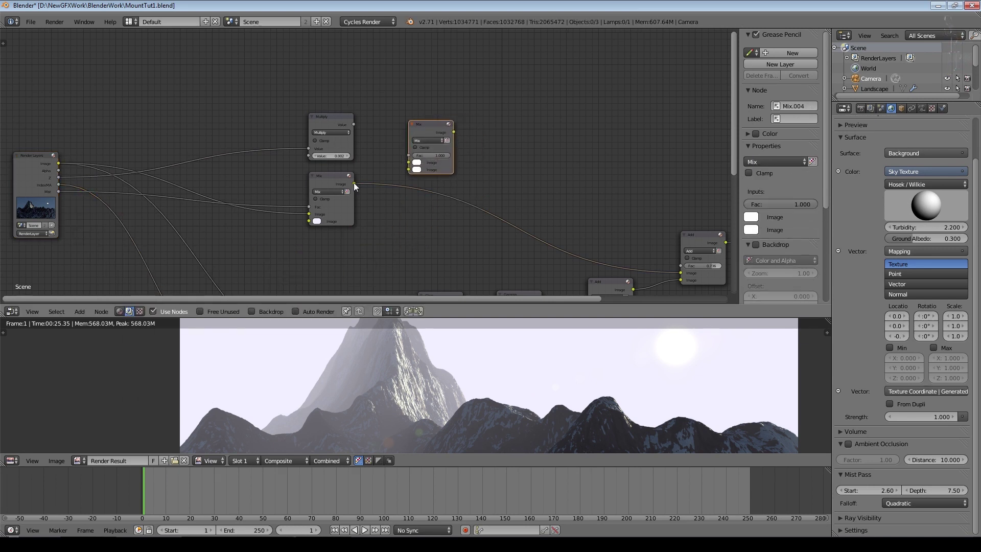
pyautogui.click(327, 178)
pyautogui.press('g')
pyautogui.click(324, 183)
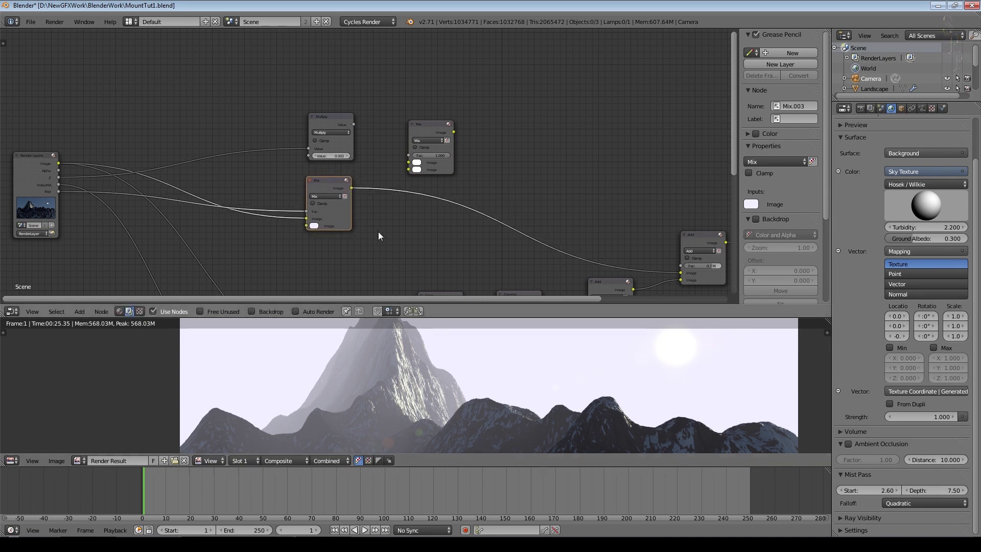
# Wire the new Mix node with the Render Layers image first, mist Mix second, Multiply as factor, and its output into the final Add node
pyautogui.moveTo(352, 188); pyautogui.dragTo(412, 170)
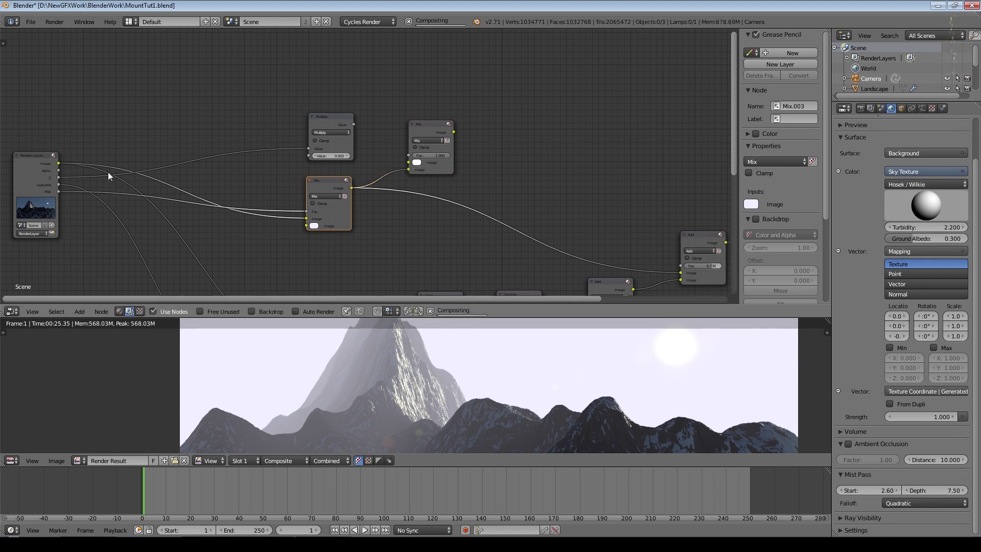
pyautogui.moveTo(58, 163); pyautogui.dragTo(409, 162)
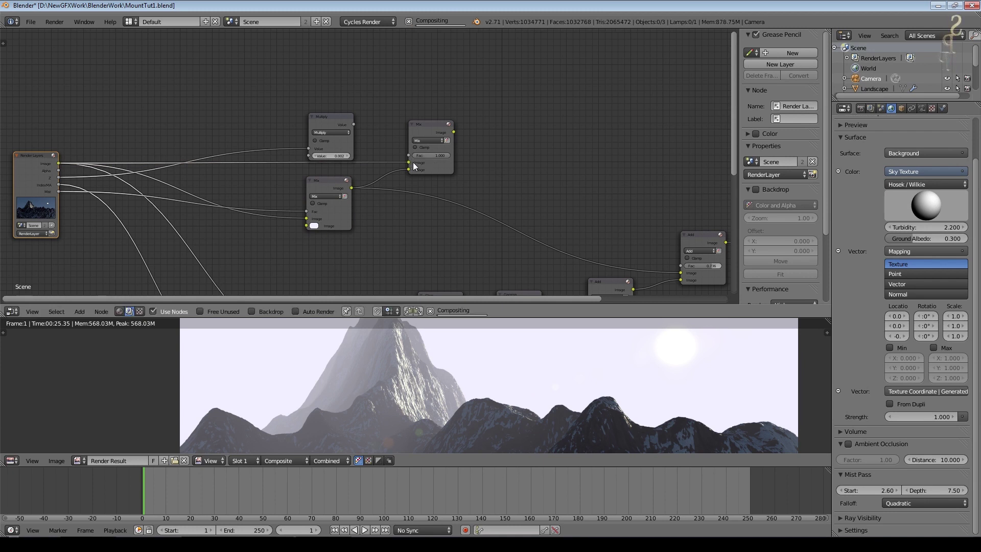
pyautogui.click(453, 137)
pyautogui.moveTo(453, 132); pyautogui.dragTo(682, 272)
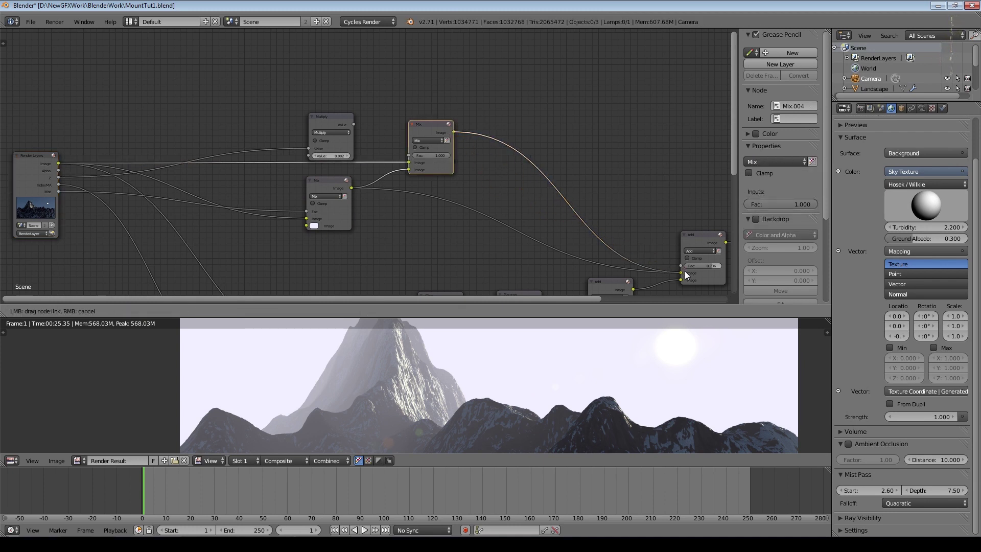
pyautogui.moveTo(321, 122); pyautogui.dragTo(410, 155)
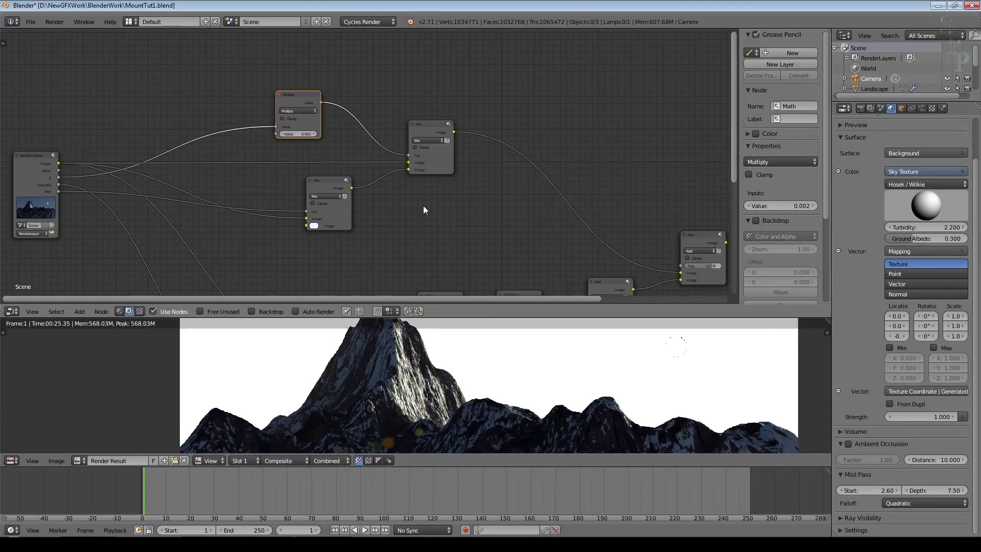
pyautogui.scroll(-3, 460, 353)
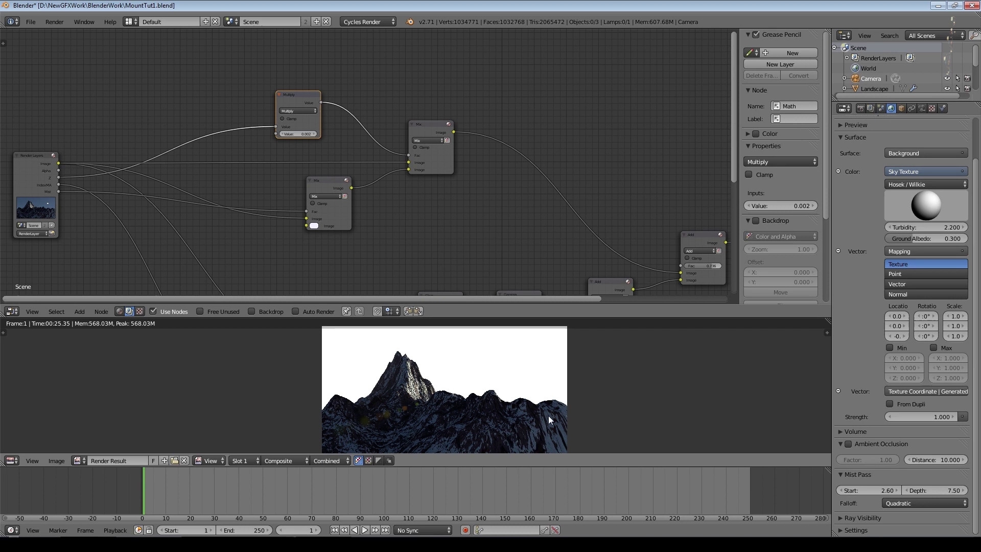
# Swap the two image inputs of the final Mix node and enable Clamp on the Multiply node
pyautogui.scroll(2, 519, 413)
pyautogui.moveTo(408, 161); pyautogui.dragTo(408, 170)
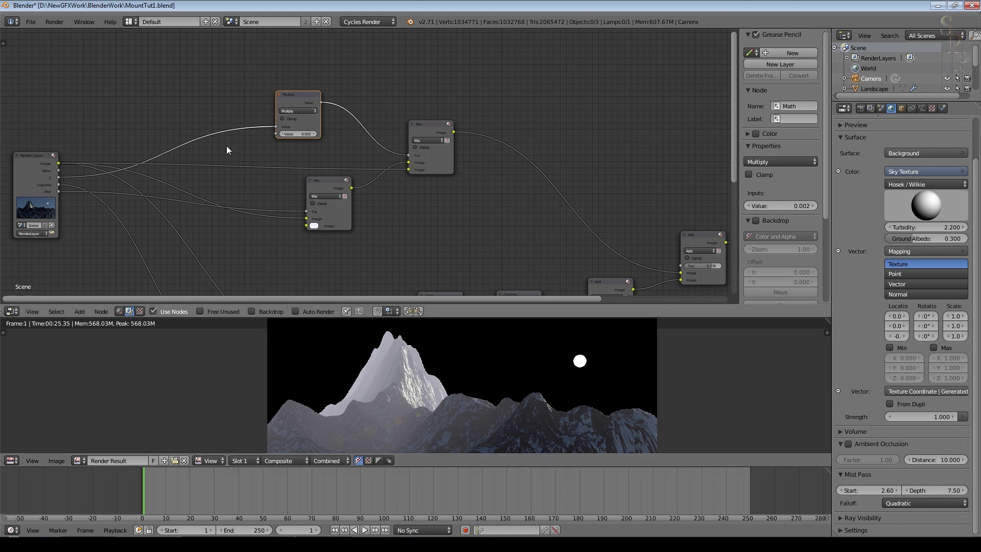
pyautogui.scroll(4, 339, 87)
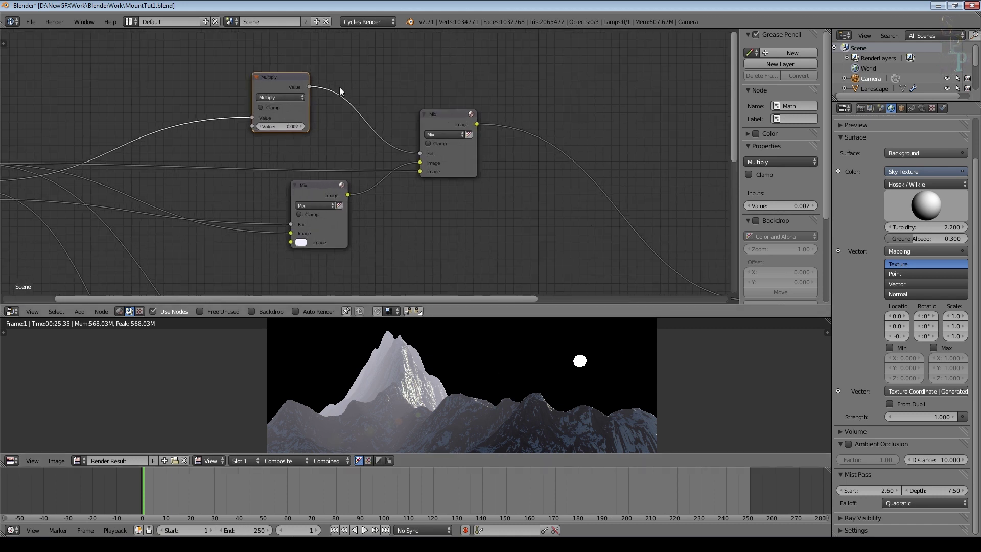
pyautogui.click(253, 102)
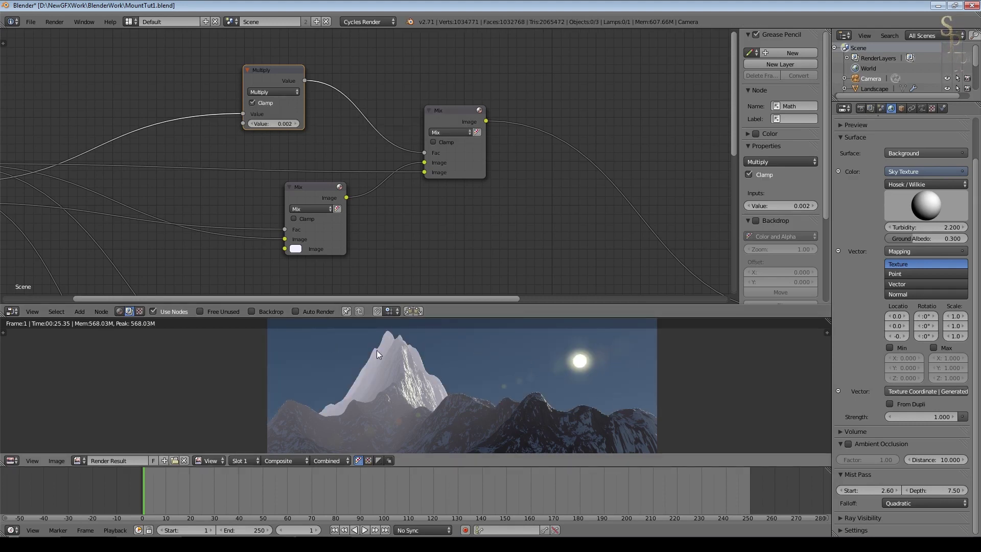
pyautogui.scroll(4, 504, 375)
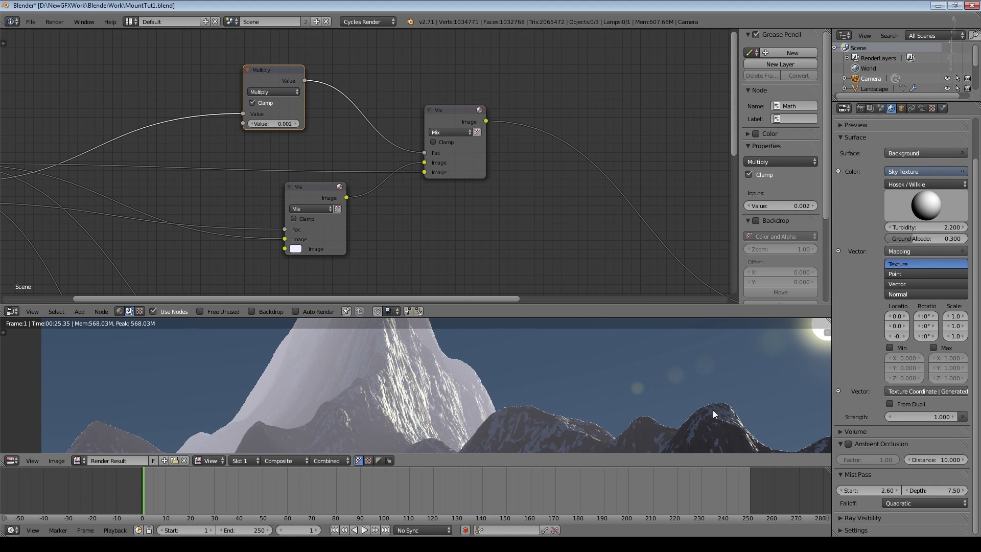
pyautogui.scroll(-3, 326, 379)
# Move the Multiply node away from the final Mix node and insert a Dilate/Erode node on the link between them
pyautogui.moveTo(278, 68); pyautogui.dragTo(205, 53)
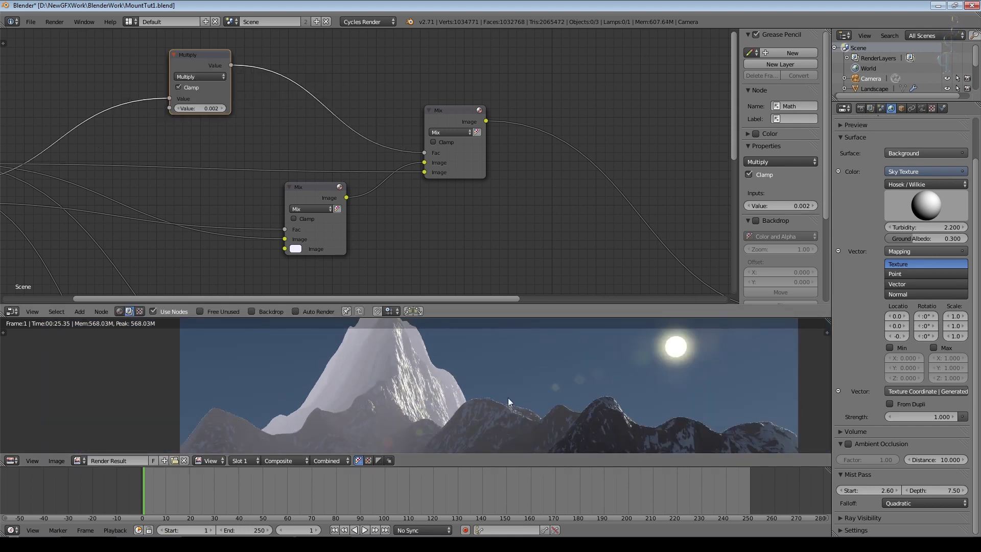
pyautogui.click(79, 312)
pyautogui.moveTo(92, 248)
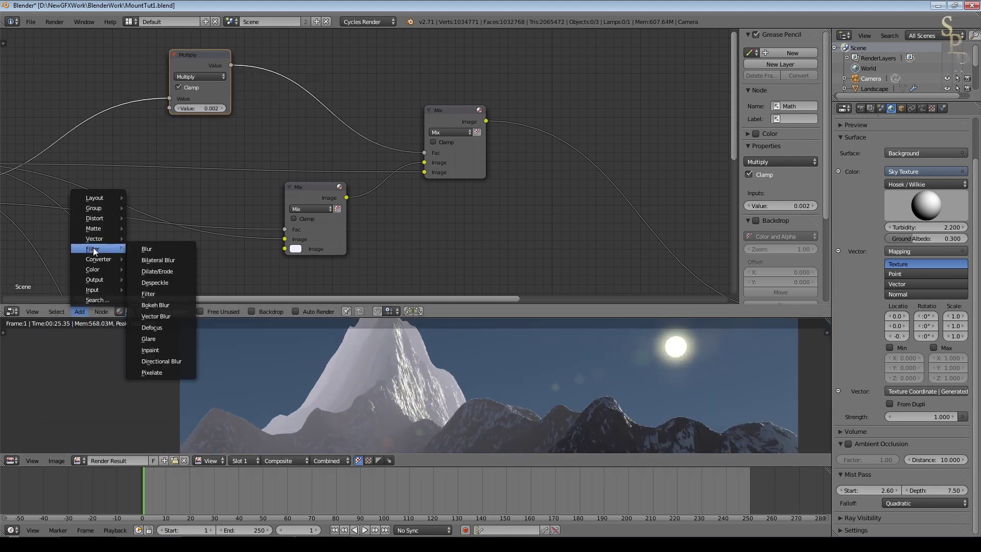
pyautogui.click(158, 269)
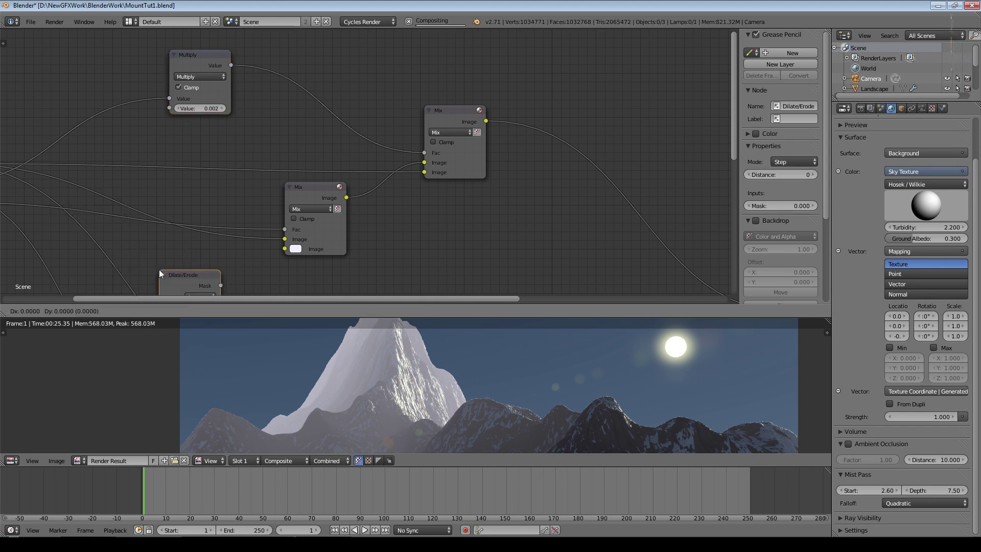
pyautogui.click(311, 86)
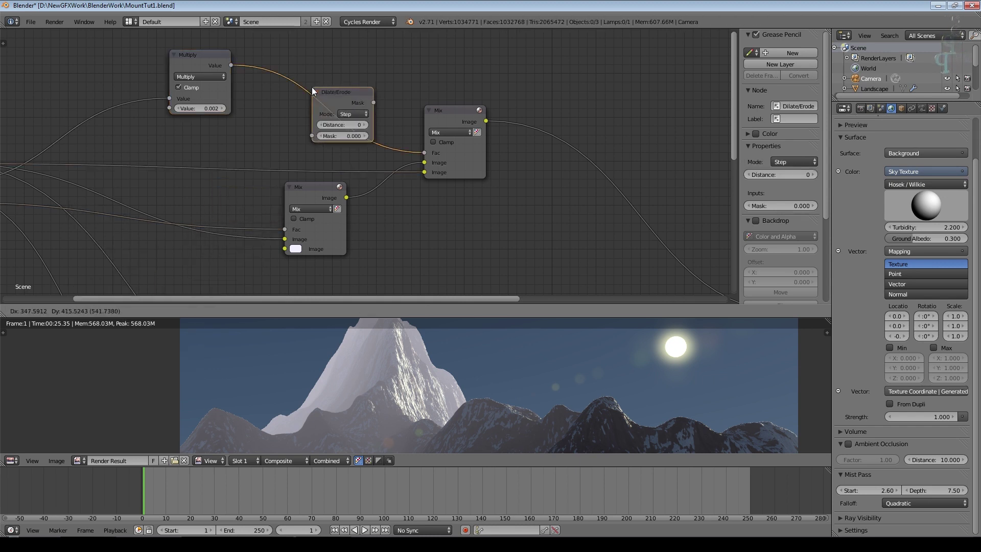
# Try a distance of 2 on the Dilate/Erode node in Step mode and undo the change
pyautogui.click(365, 124)
pyautogui.click(366, 124)
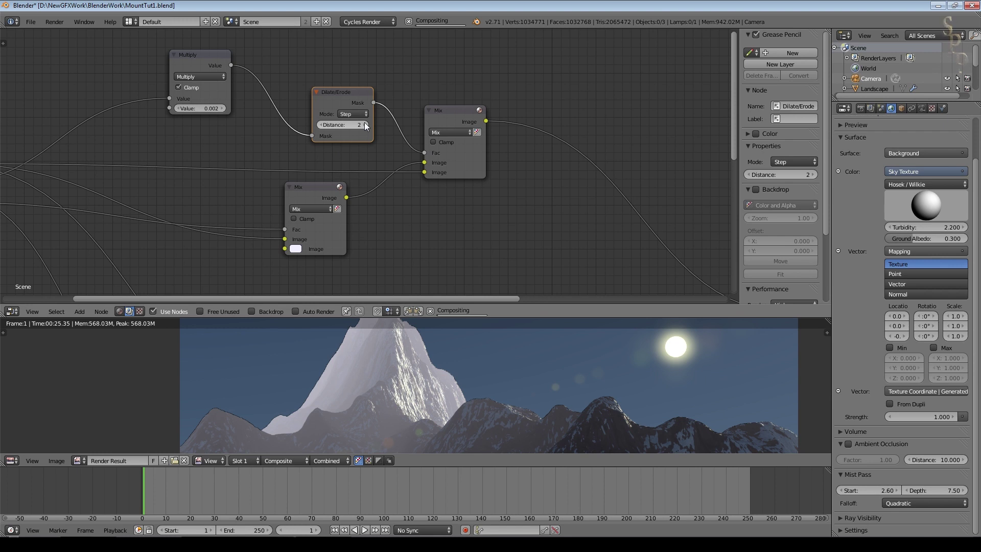
pyautogui.hotkey('ctrl', 'z')
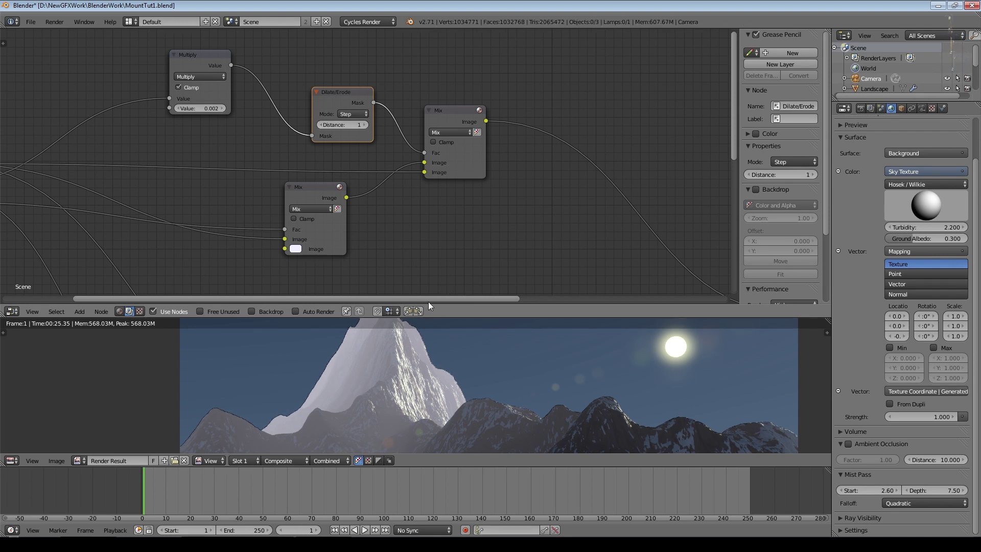
pyautogui.scroll(2, 458, 361)
pyautogui.hotkey('ctrl', 'z')
# Switch the Dilate/Erode node to Feather mode and set its distance to 2
pyautogui.click(356, 113)
pyautogui.click(353, 74)
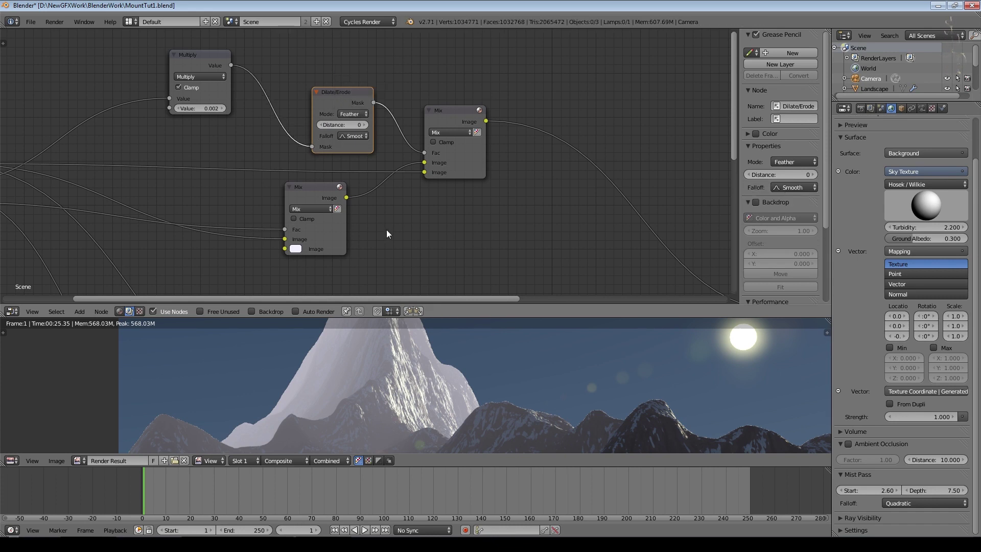
pyautogui.click(366, 125)
pyautogui.click(365, 125)
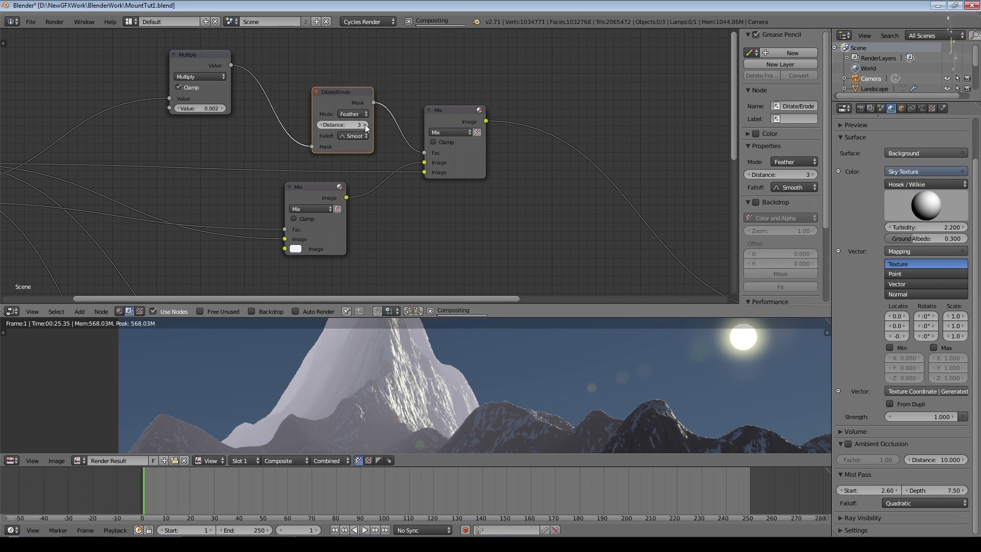
pyautogui.scroll(-1, 347, 148)
pyautogui.scroll(-3, 489, 366)
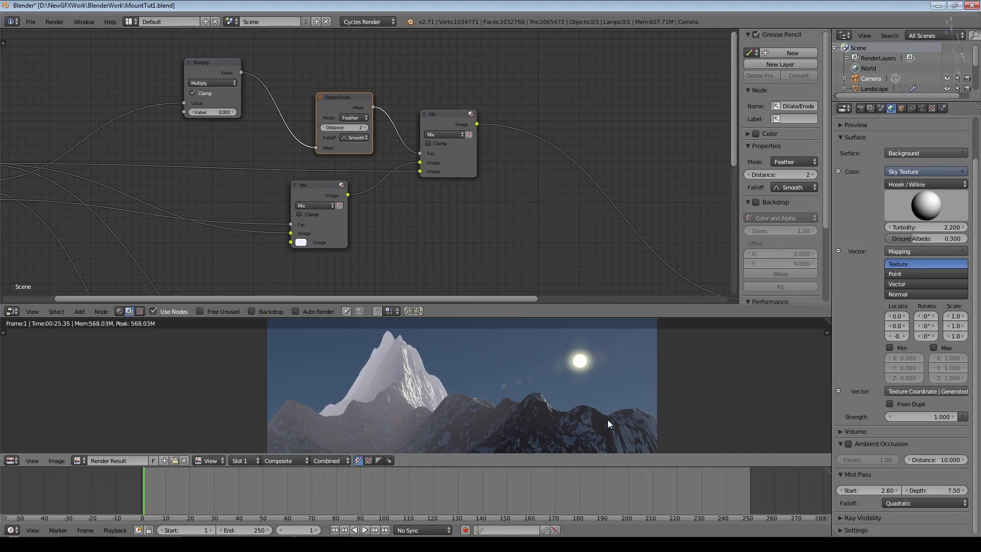
# Add a Math node set to Multiply between the Render Layers Mist output and the mist Mix node's factor
pyautogui.scroll(-3, 401, 291)
pyautogui.moveTo(401, 291); pyautogui.dragTo(481, 218, button='middle')
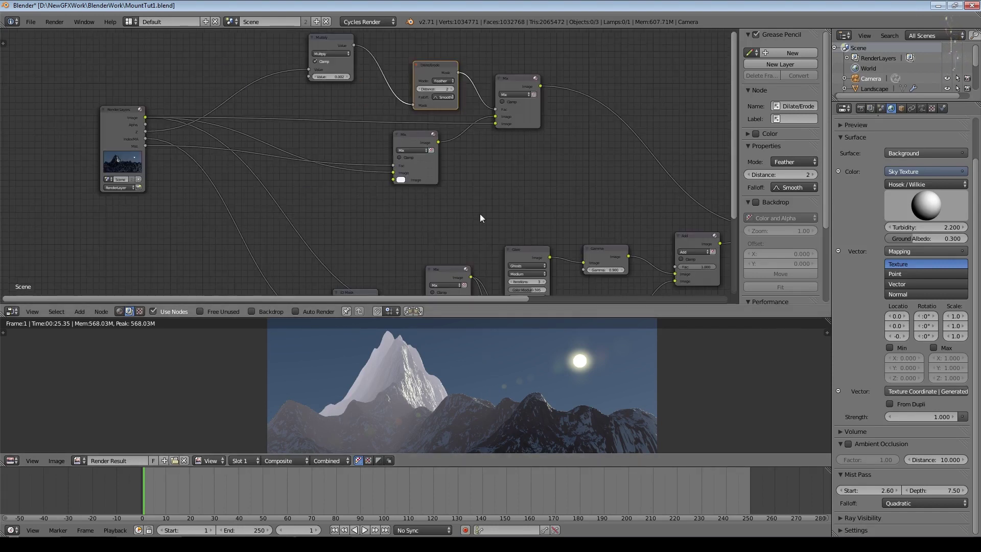
pyautogui.moveTo(410, 136); pyautogui.dragTo(407, 137)
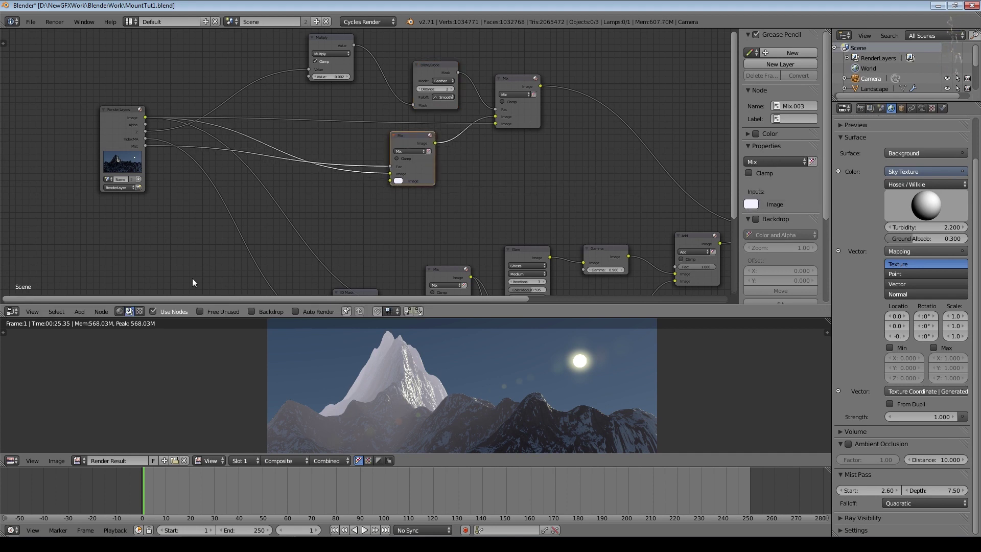
pyautogui.click(77, 311)
pyautogui.click(199, 240)
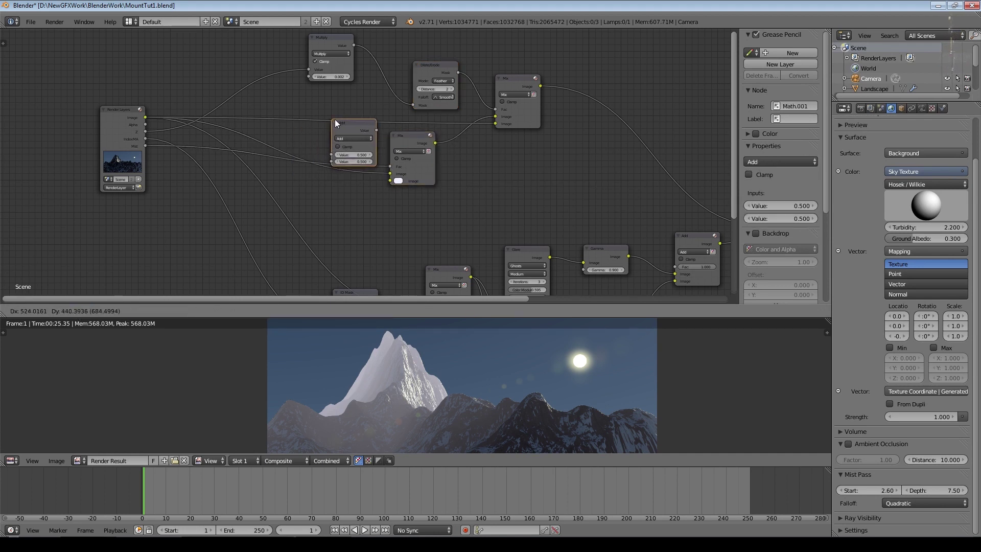
pyautogui.click(345, 198)
pyautogui.click(344, 204)
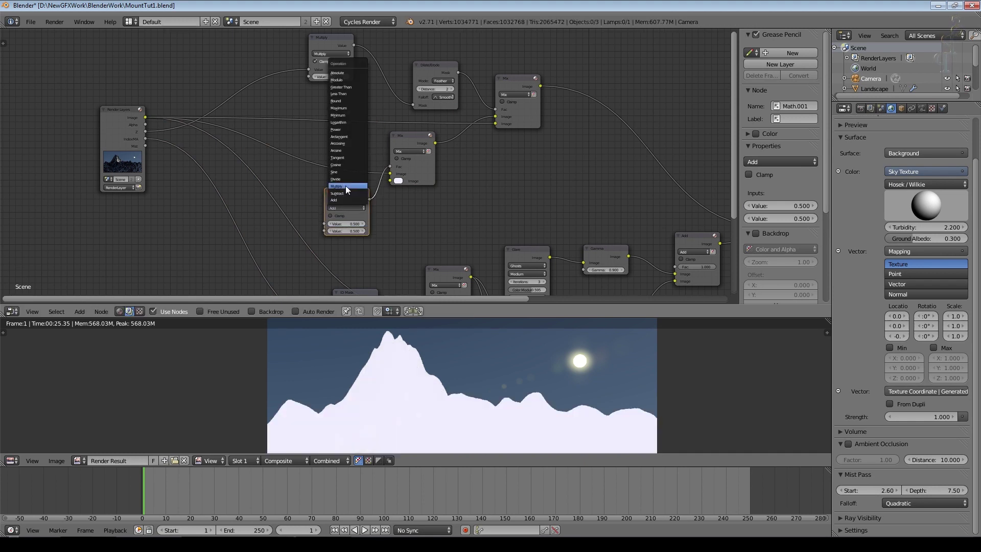
pyautogui.click(345, 186)
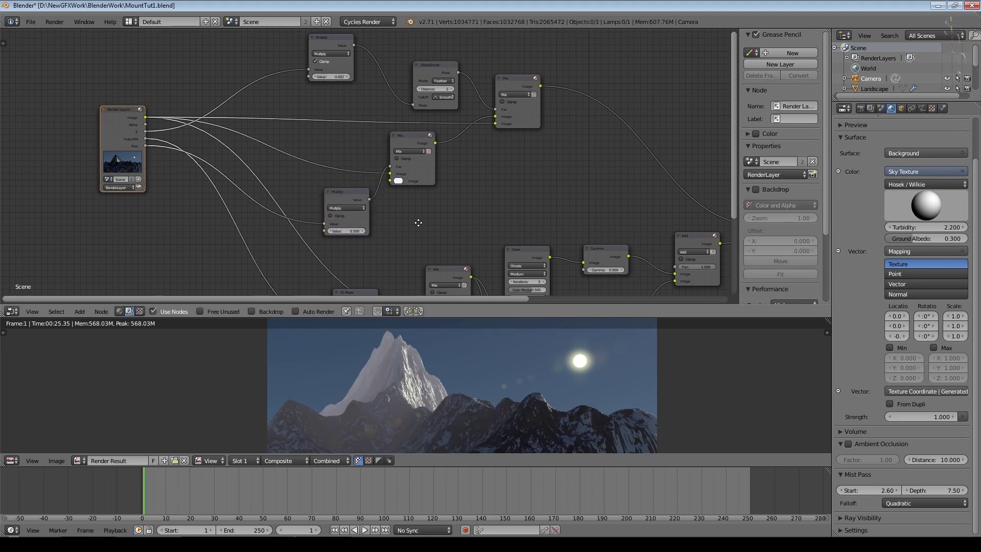
# Set the mist Multiply node's second value to 0.100 and inspect the composited mountains
pyautogui.scroll(2, 439, 191)
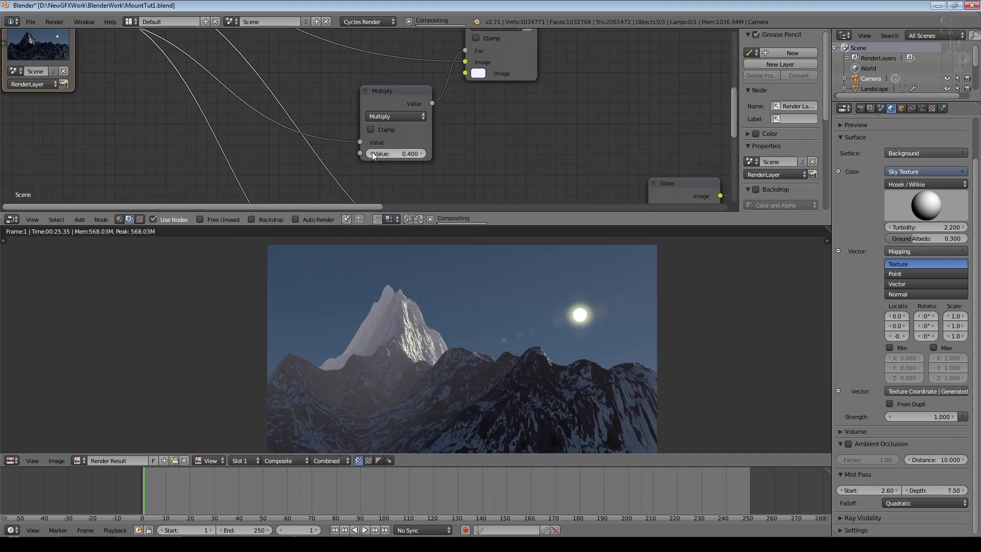
pyautogui.click(372, 152)
pyautogui.click(372, 152)
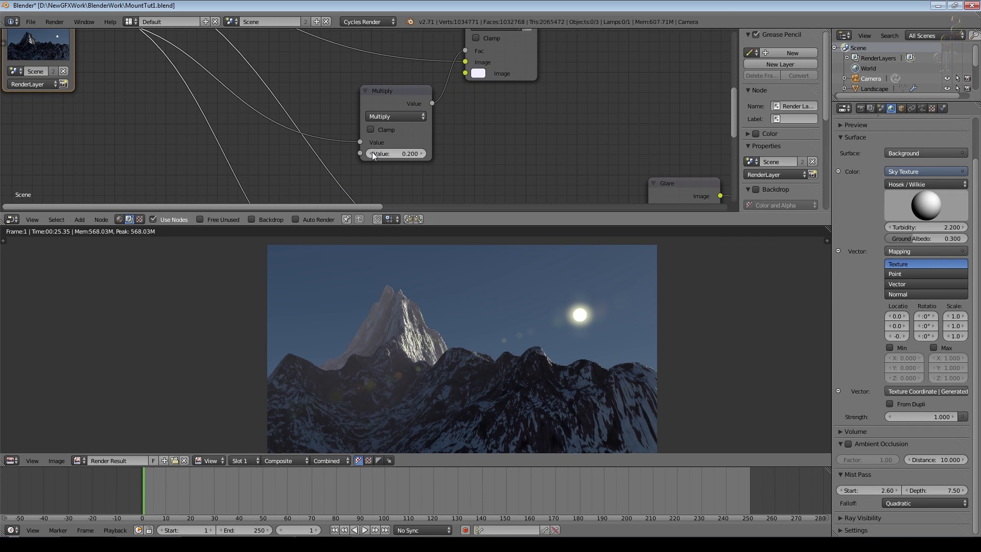
pyautogui.click(370, 152)
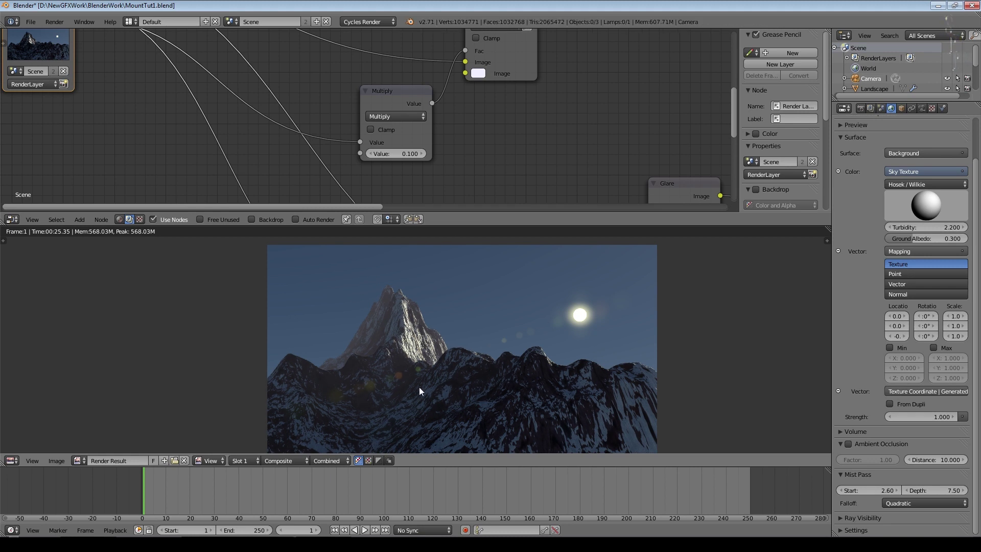
pyautogui.scroll(2, 402, 353)
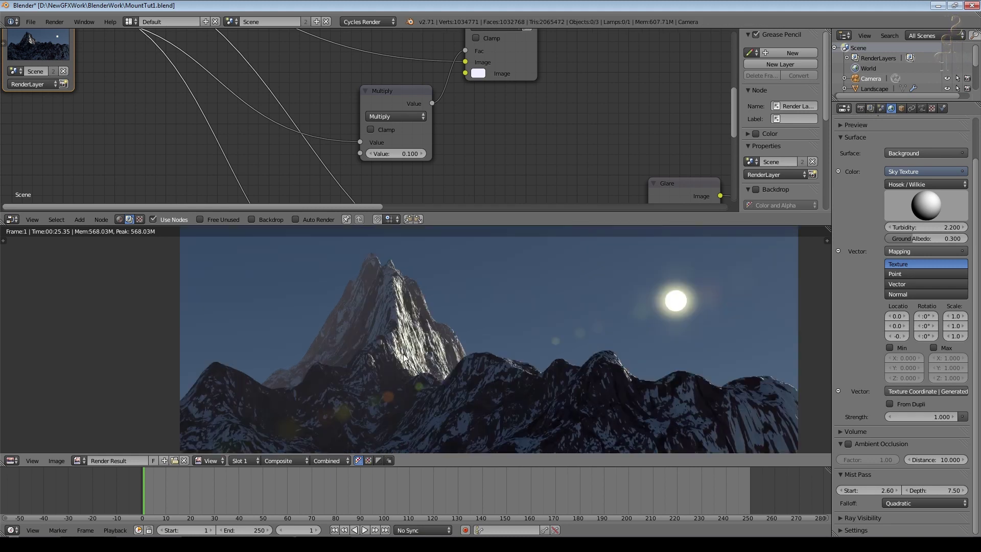
pyautogui.scroll(-2, 415, 341)
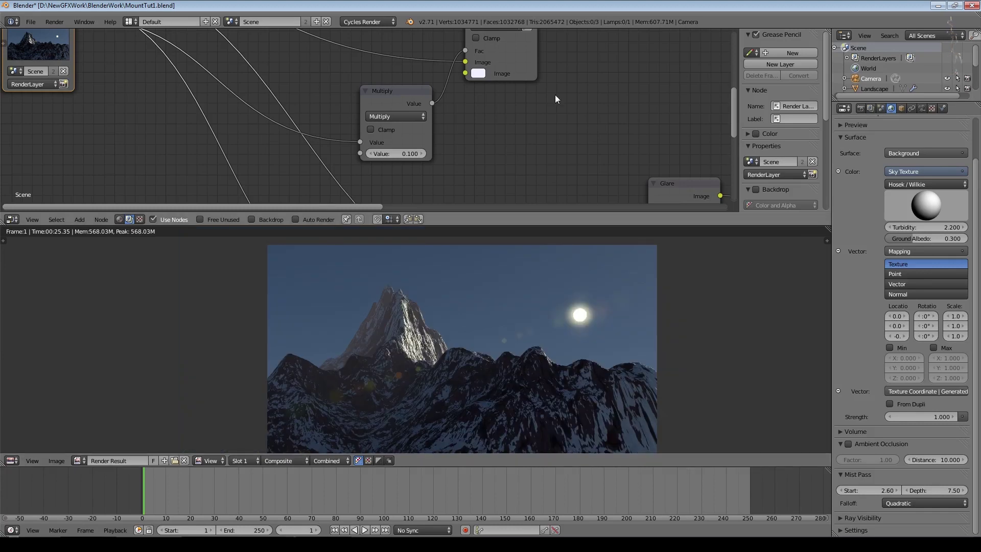
# Move the Dilate/Erode node slightly closer to the Z Multiply node
pyautogui.scroll(-2, 531, 102)
pyautogui.scroll(-2, 474, 103)
pyautogui.moveTo(475, 103); pyautogui.dragTo(450, 143, button='middle')
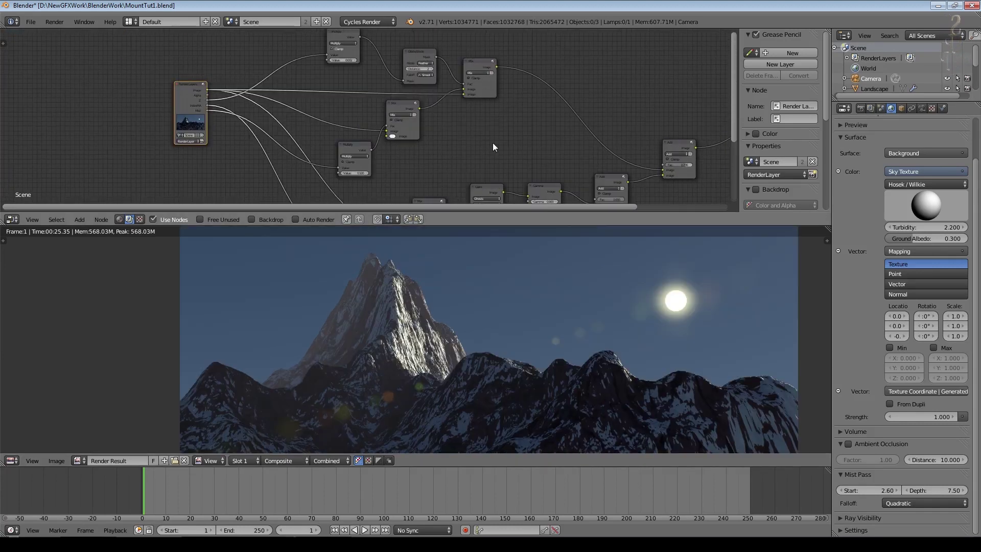
pyautogui.moveTo(482, 160); pyautogui.dragTo(486, 182, button='middle')
pyautogui.scroll(3, 479, 174)
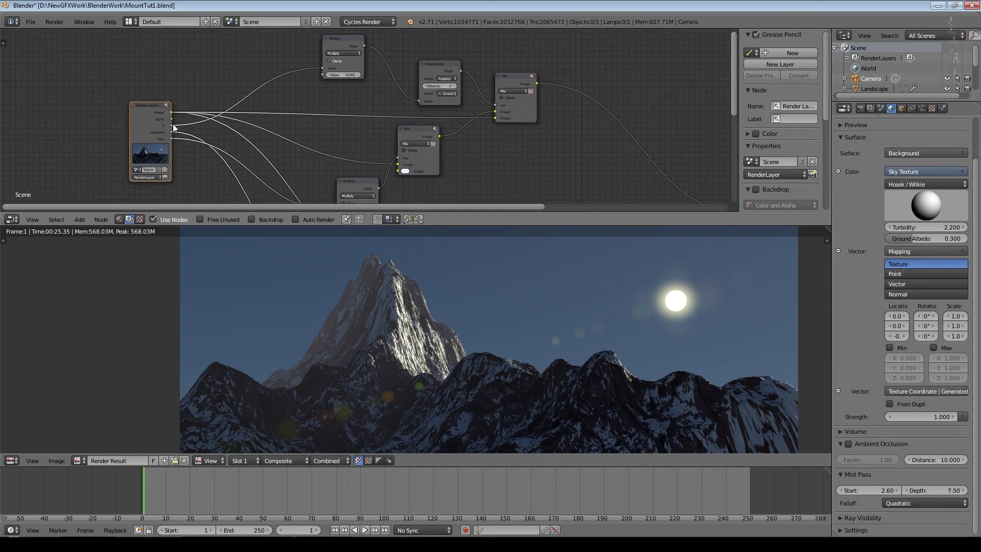
pyautogui.click(347, 40)
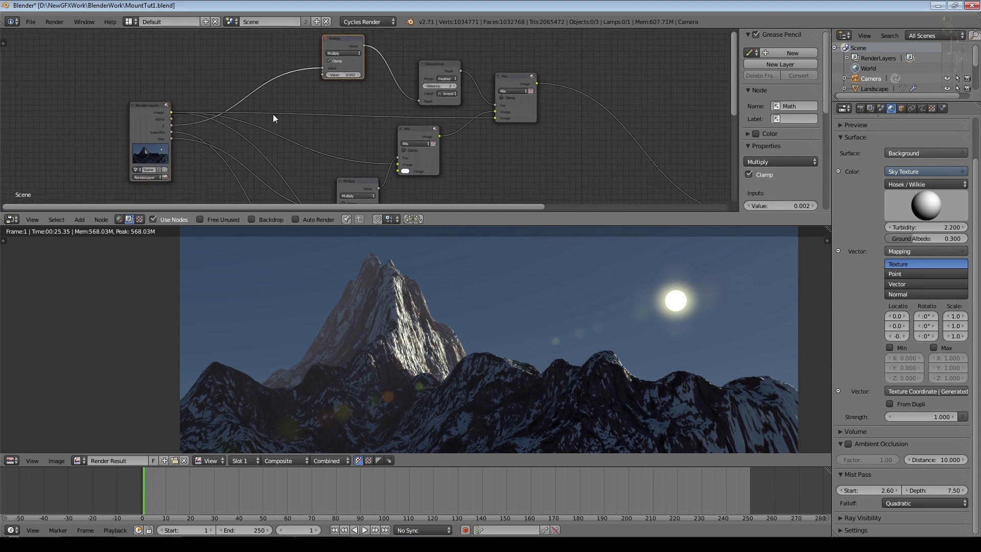
pyautogui.scroll(2, 306, 120)
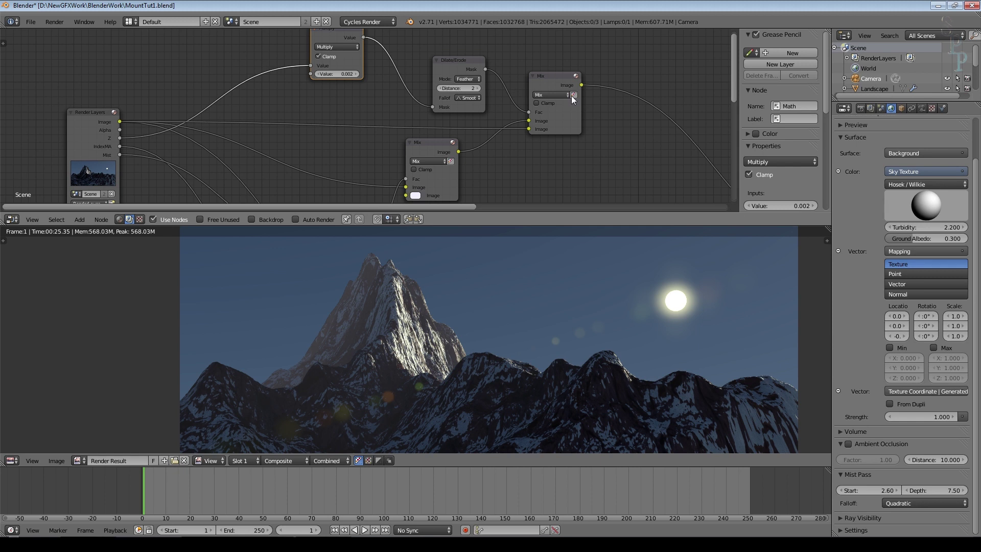
pyautogui.moveTo(446, 57); pyautogui.dragTo(432, 50)
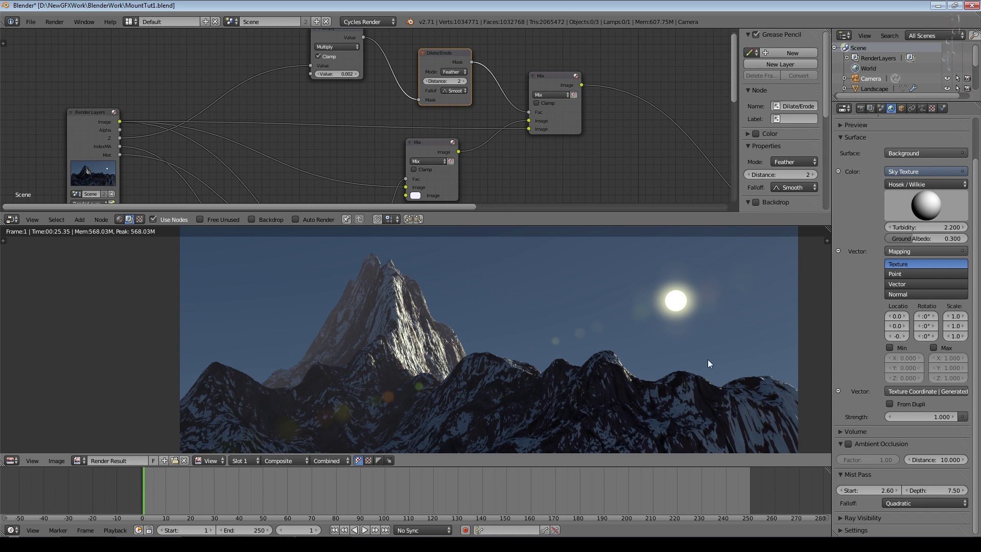
# Check the final Mix and mist nodes and open the camera's data settings
pyautogui.click(557, 79)
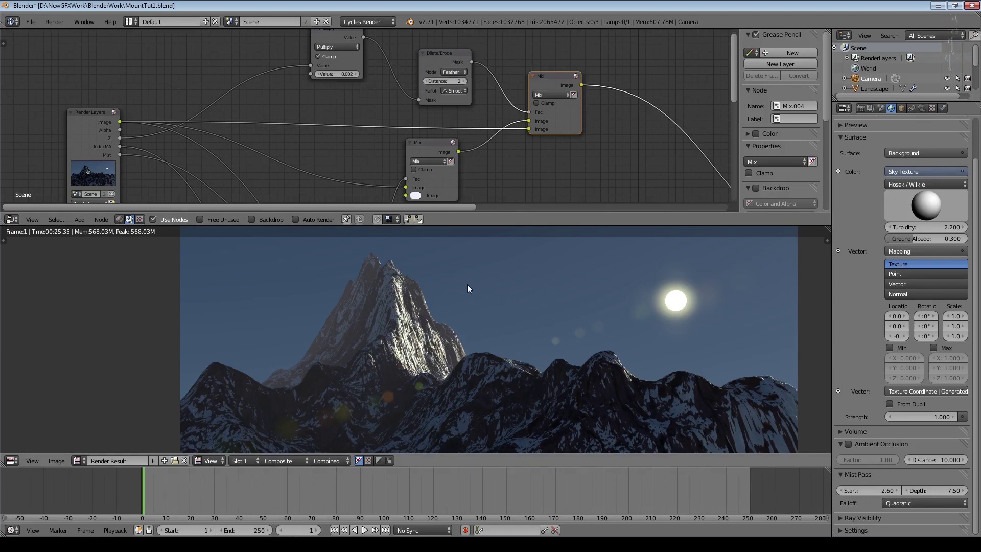
pyautogui.moveTo(345, 135); pyautogui.dragTo(363, 133, button='middle')
pyautogui.moveTo(138, 155); pyautogui.dragTo(207, 80, button='middle')
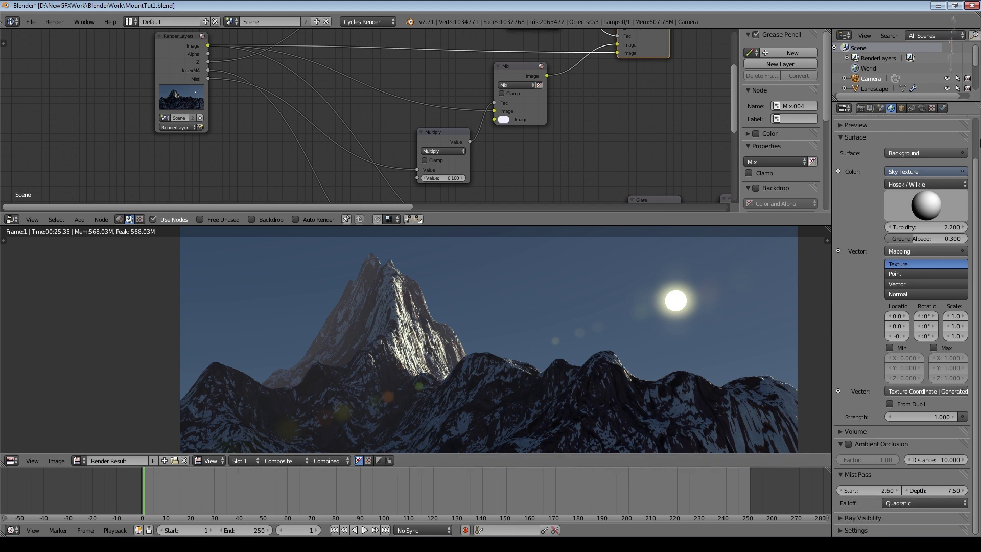
pyautogui.click(922, 109)
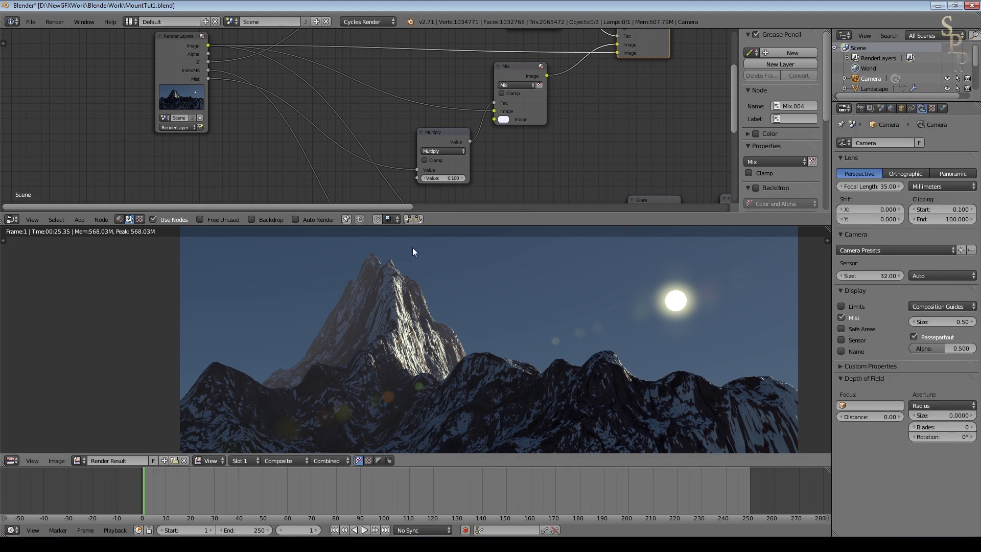
# Shift the mist Multiply node slightly toward the Render Layers node and view the mist Mix node's colour
pyautogui.moveTo(446, 136); pyautogui.dragTo(429, 132)
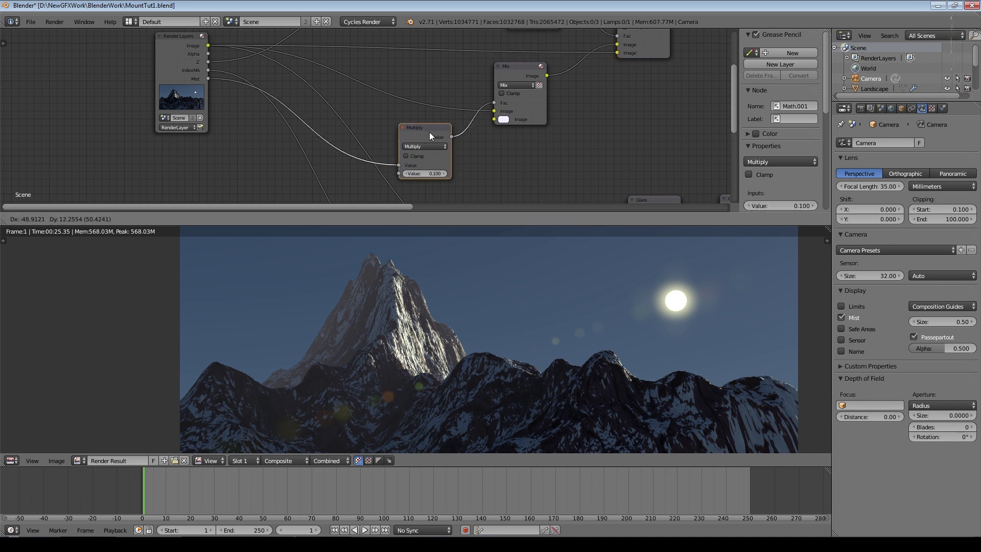
pyautogui.press('g')
pyautogui.moveTo(415, 150); pyautogui.dragTo(412, 144, button='middle')
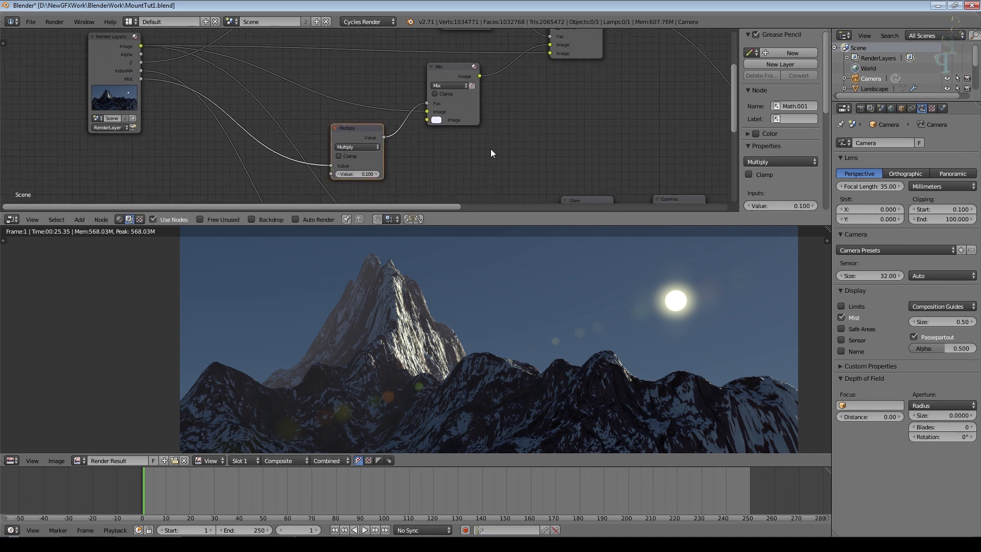
pyautogui.moveTo(535, 108); pyautogui.dragTo(456, 155, button='middle')
pyautogui.scroll(1, 455, 155)
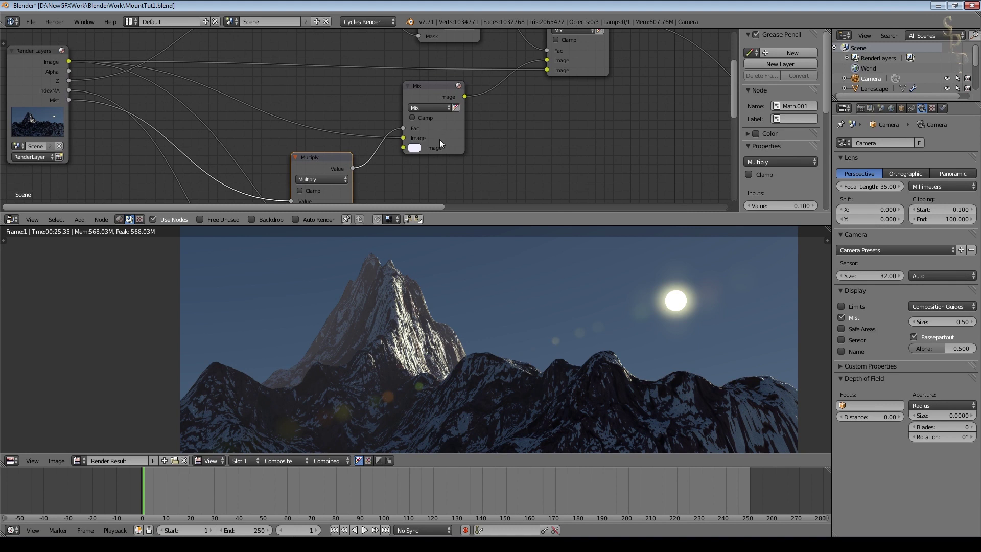
pyautogui.click(415, 149)
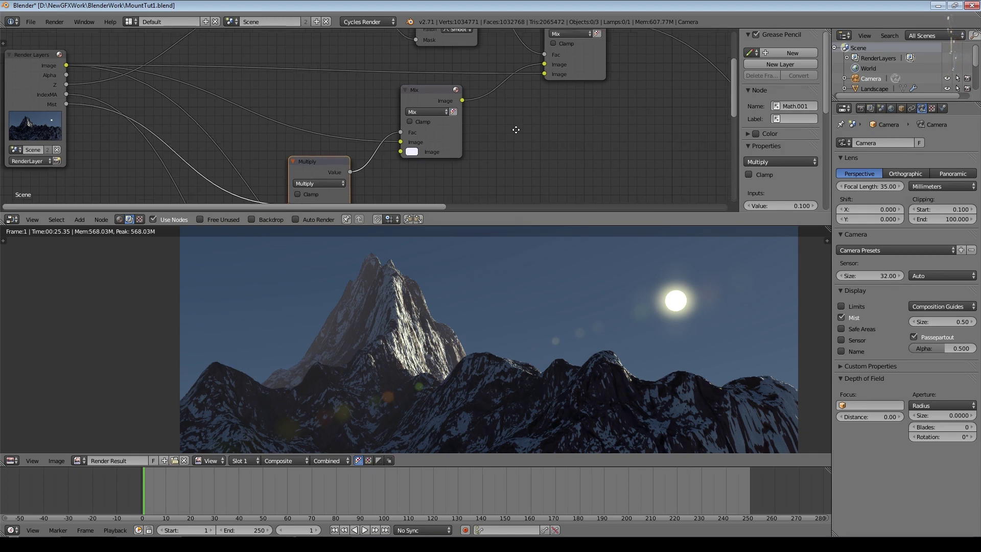
# Review the mist node chain up to the Add nodes and maximize the image editor to examine the composited render
pyautogui.moveTo(517, 127); pyautogui.dragTo(446, 178, button='middle')
pyautogui.moveTo(501, 59); pyautogui.dragTo(504, 61)
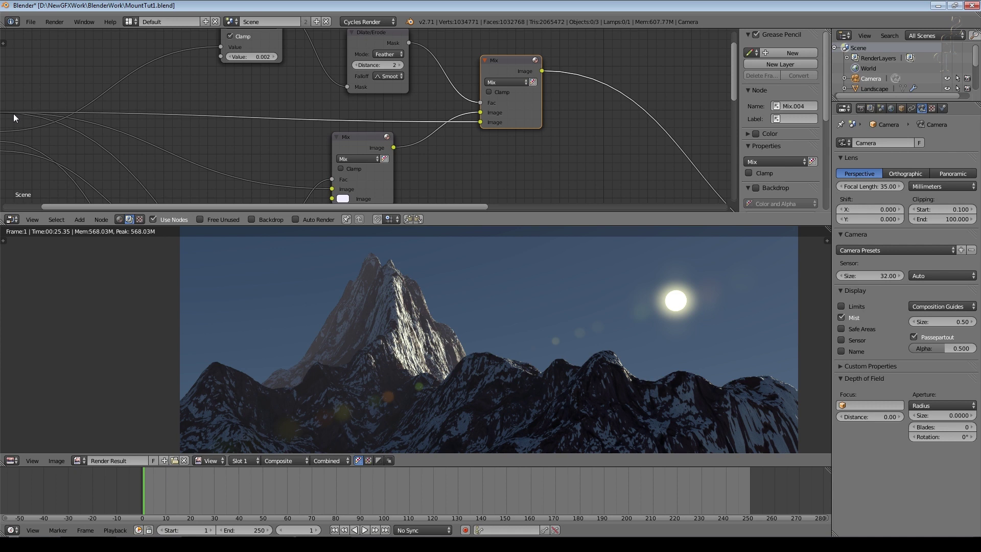
pyautogui.scroll(-3, 415, 164)
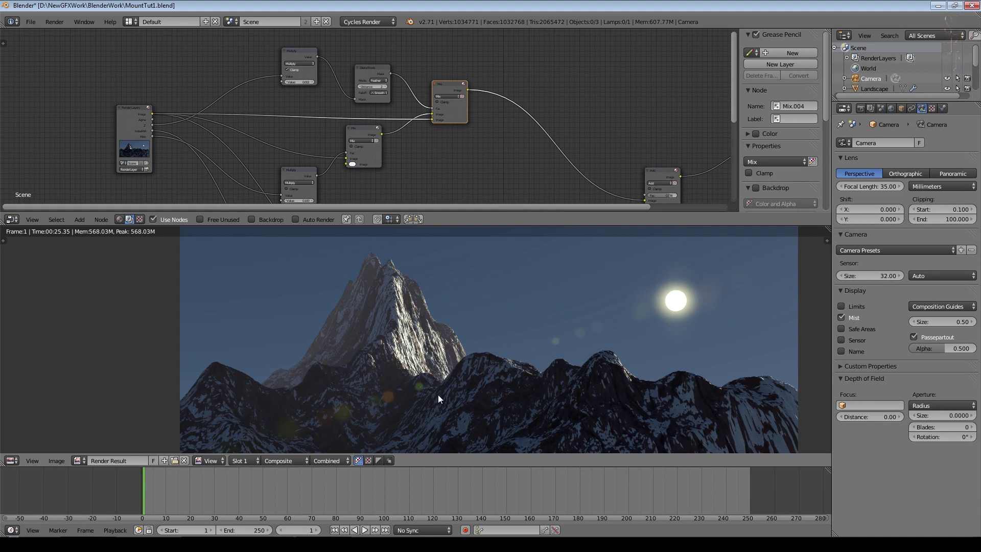
pyautogui.scroll(-3, 408, 362)
pyautogui.moveTo(376, 180); pyautogui.dragTo(466, 129, button='middle')
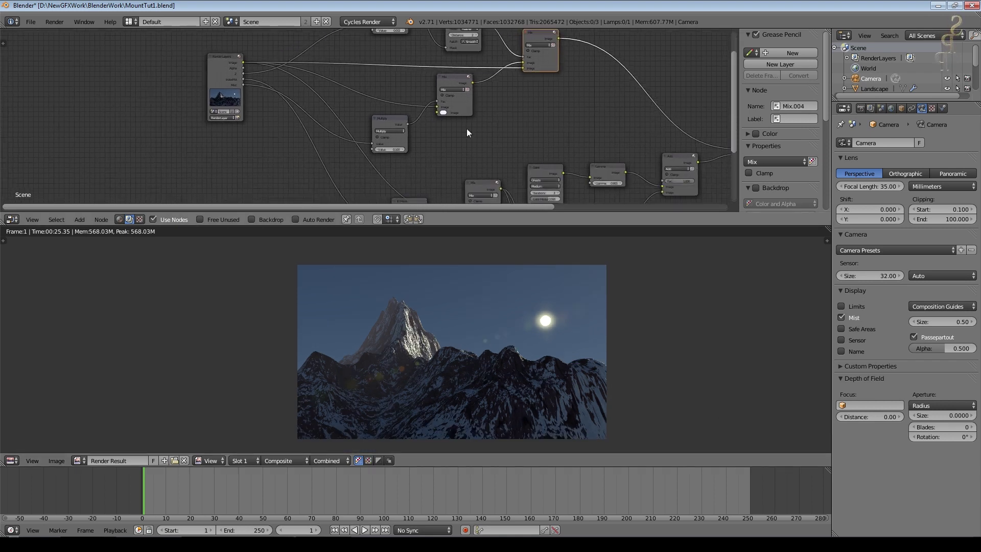
pyautogui.scroll(1, 412, 379)
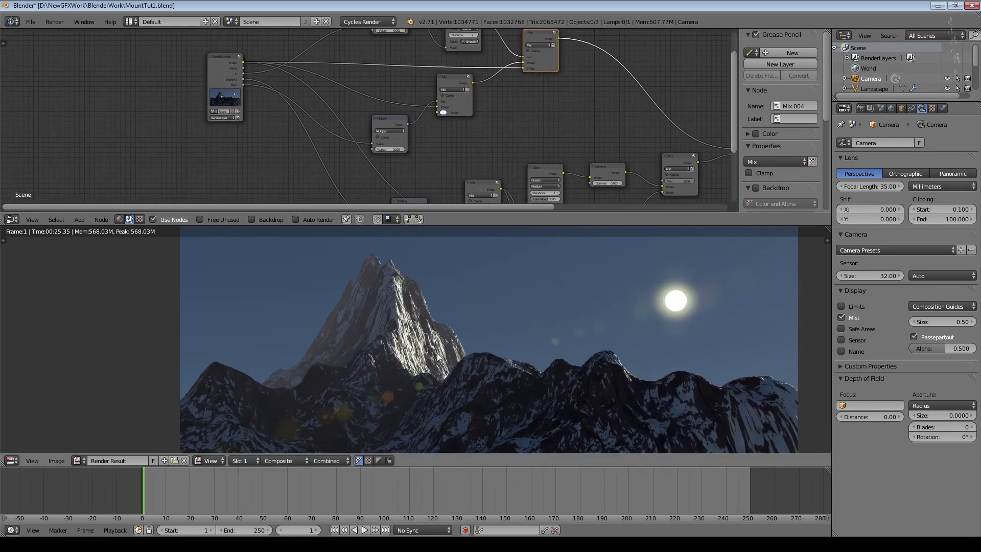
pyautogui.hotkey('ctrl', 'space')
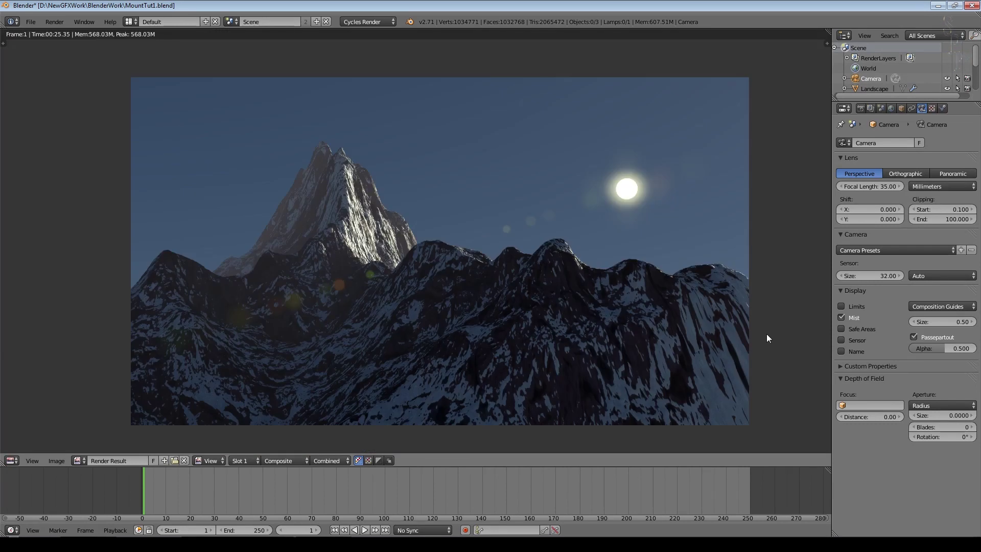